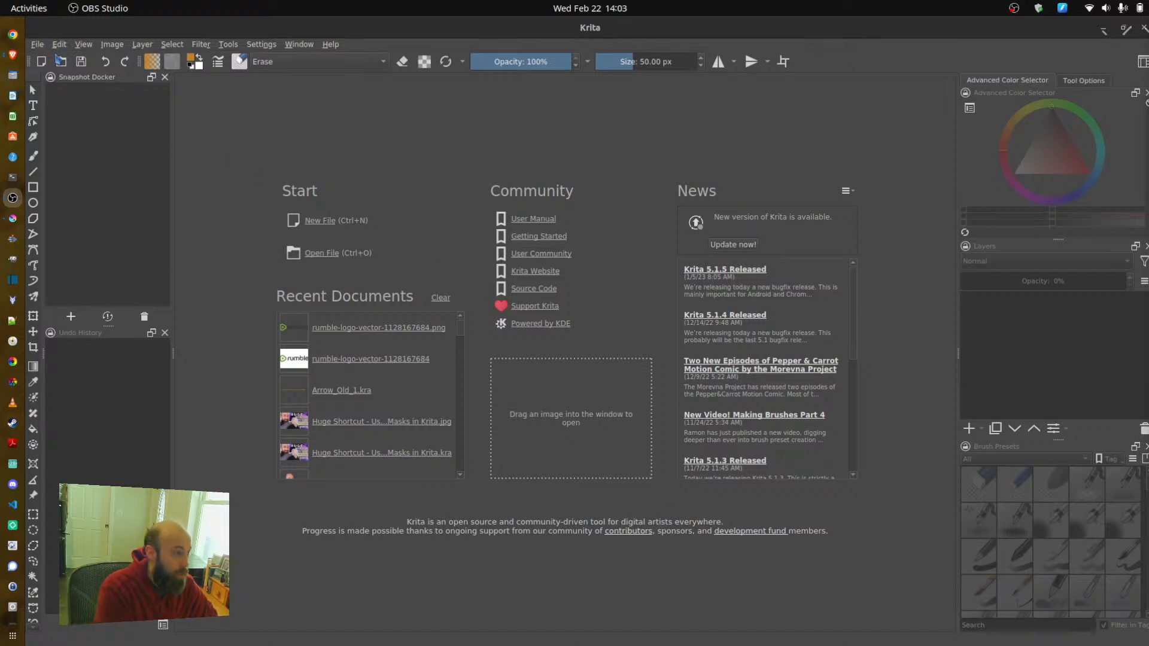
- Create a new document from the YT_VideoSlide preset, 1920 by 1080 px at 300 pixels per inch
left_click(320, 222)
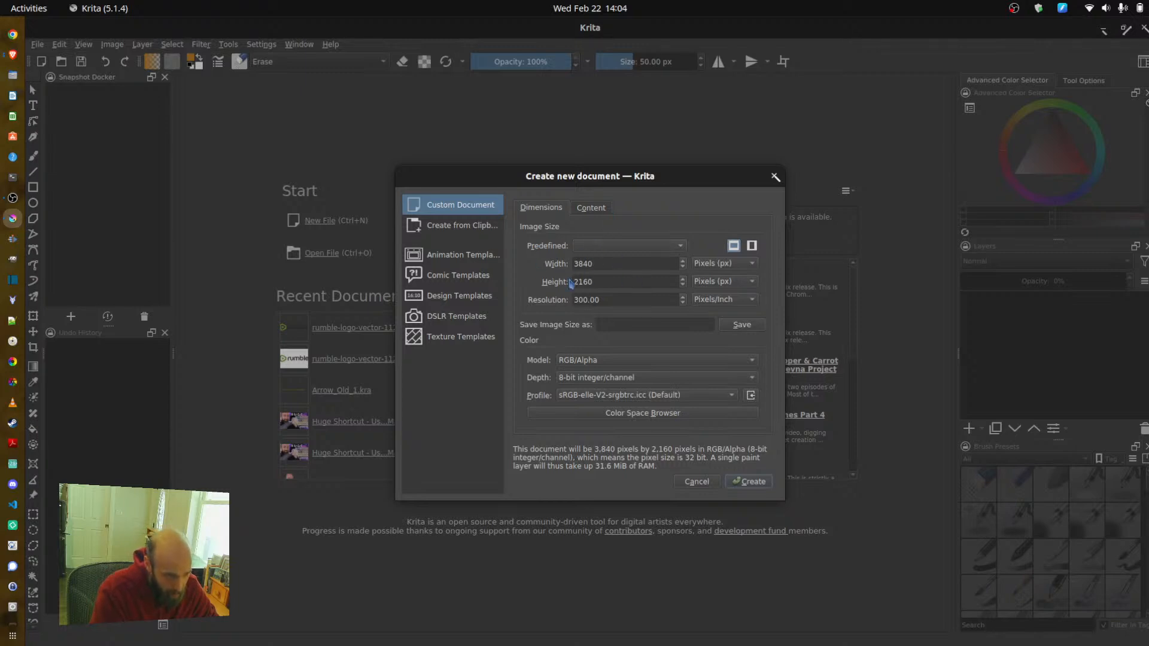
left_click(639, 251)
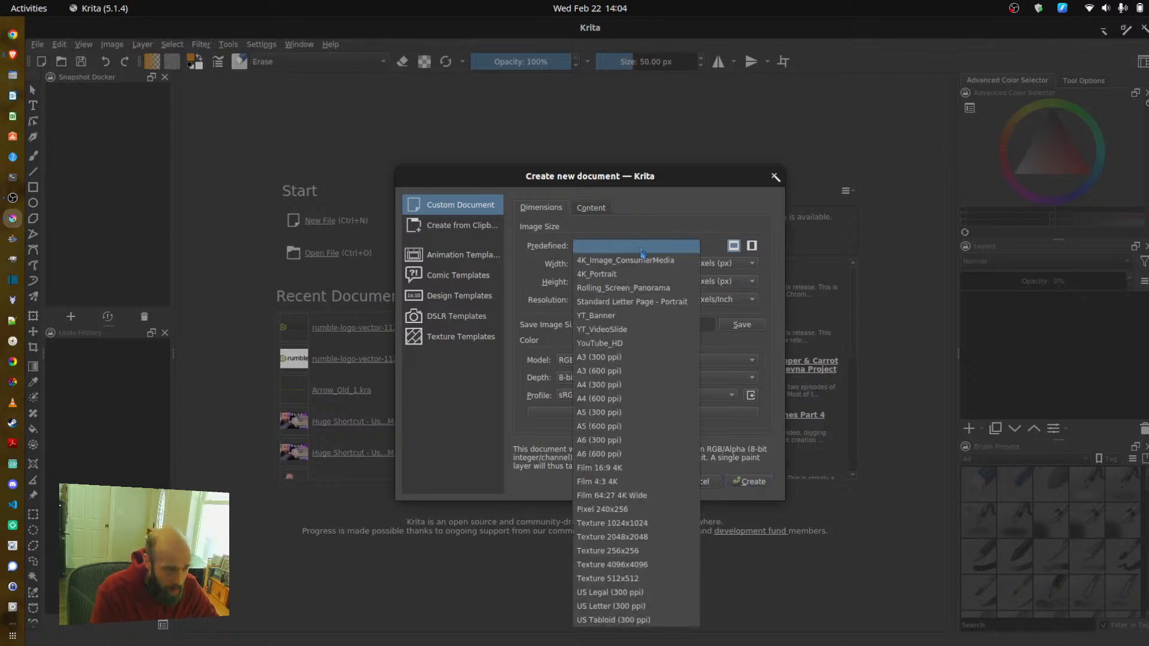
left_click(624, 328)
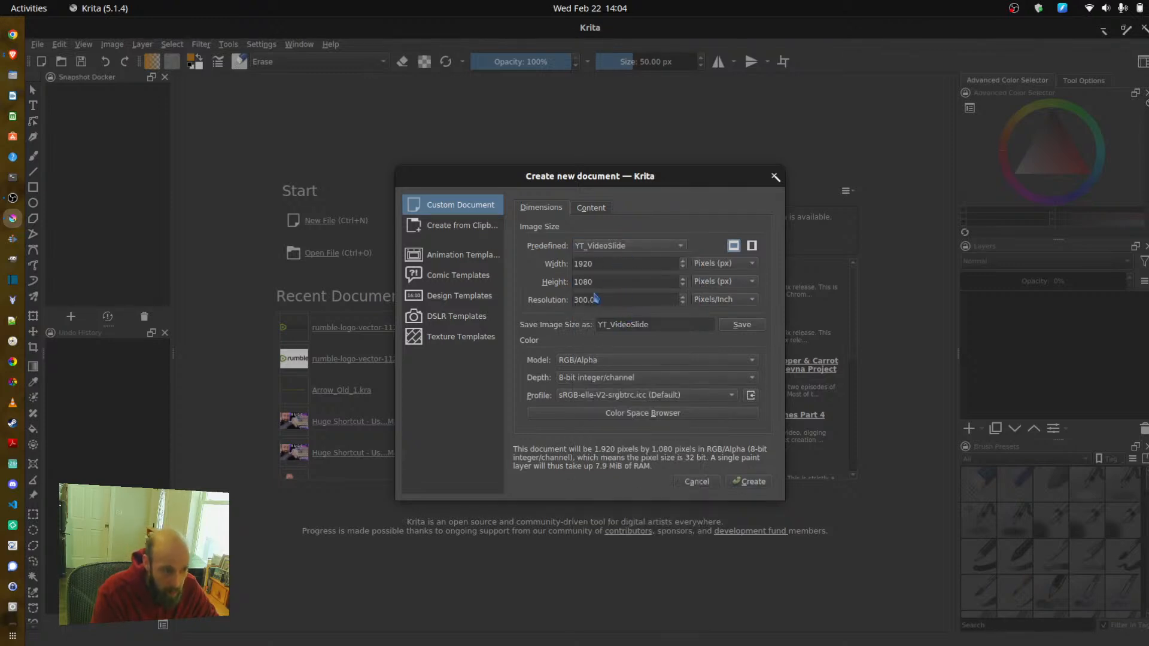
left_click(764, 481)
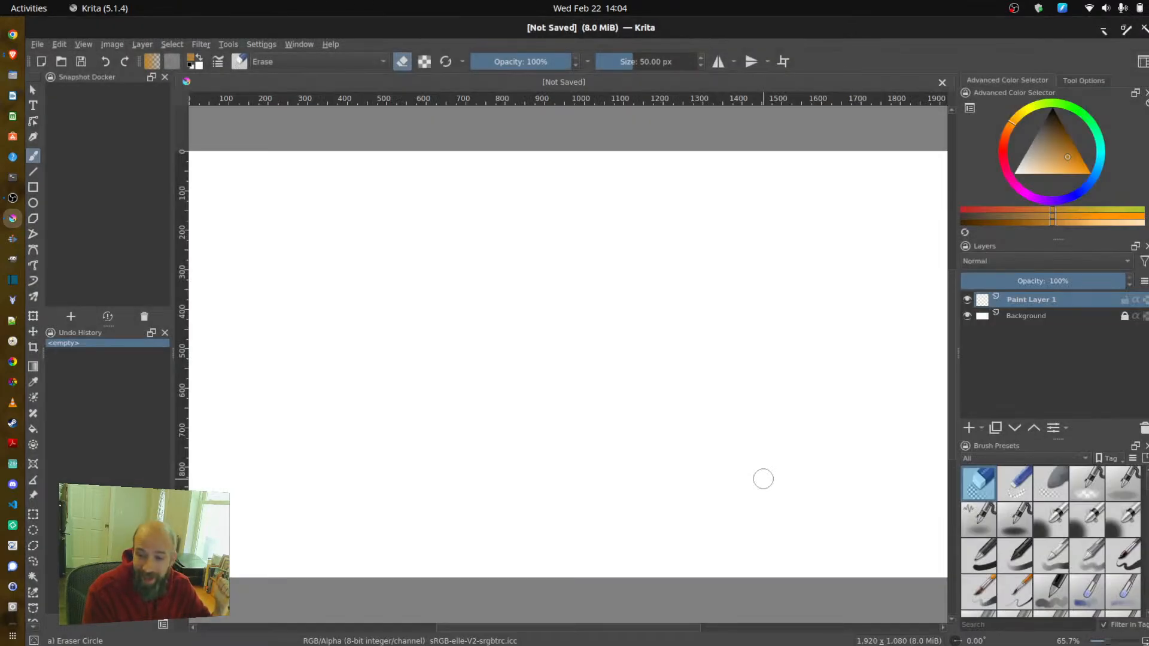
left_click_drag(727, 413, 740, 420)
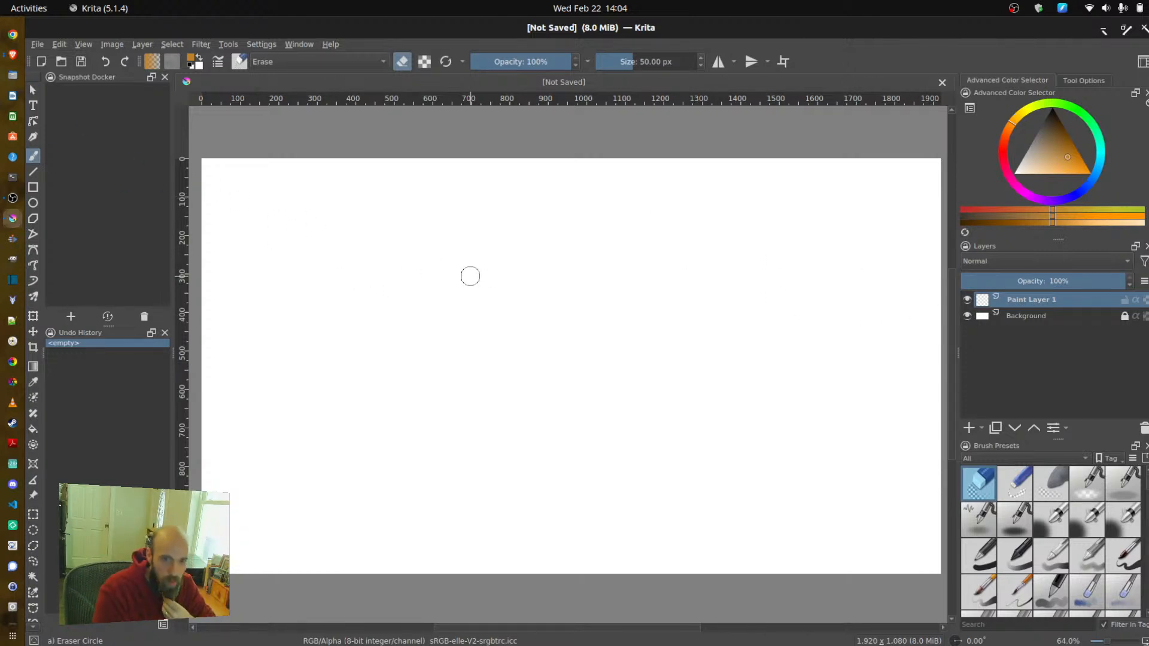
- Add a new paint layer above Paint Layer 1 and choose the Basic-5 Size brush preset
left_click(969, 428)
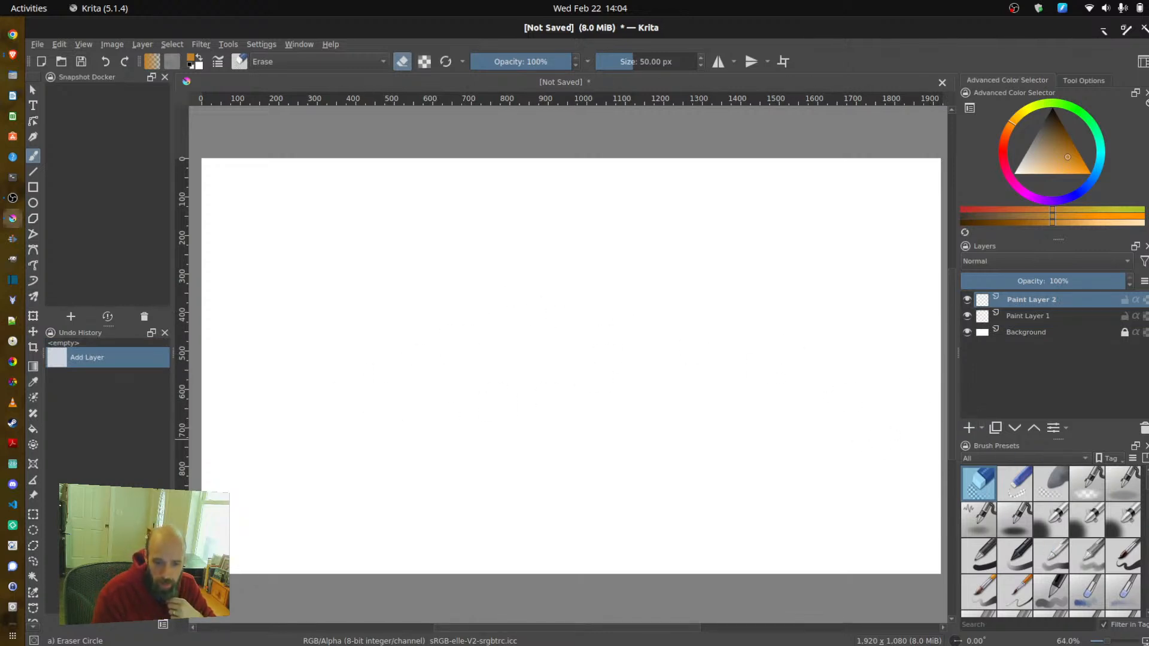
scroll(1050, 542, "down", 8)
scroll(1050, 542, "up", 8)
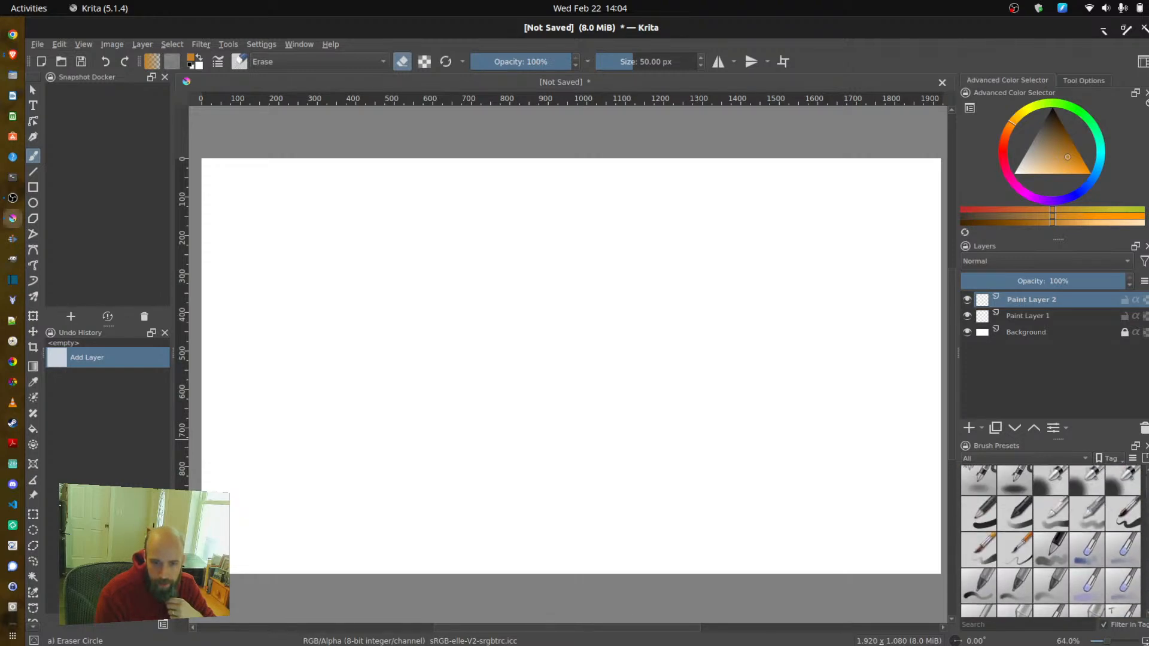
left_click(1122, 554)
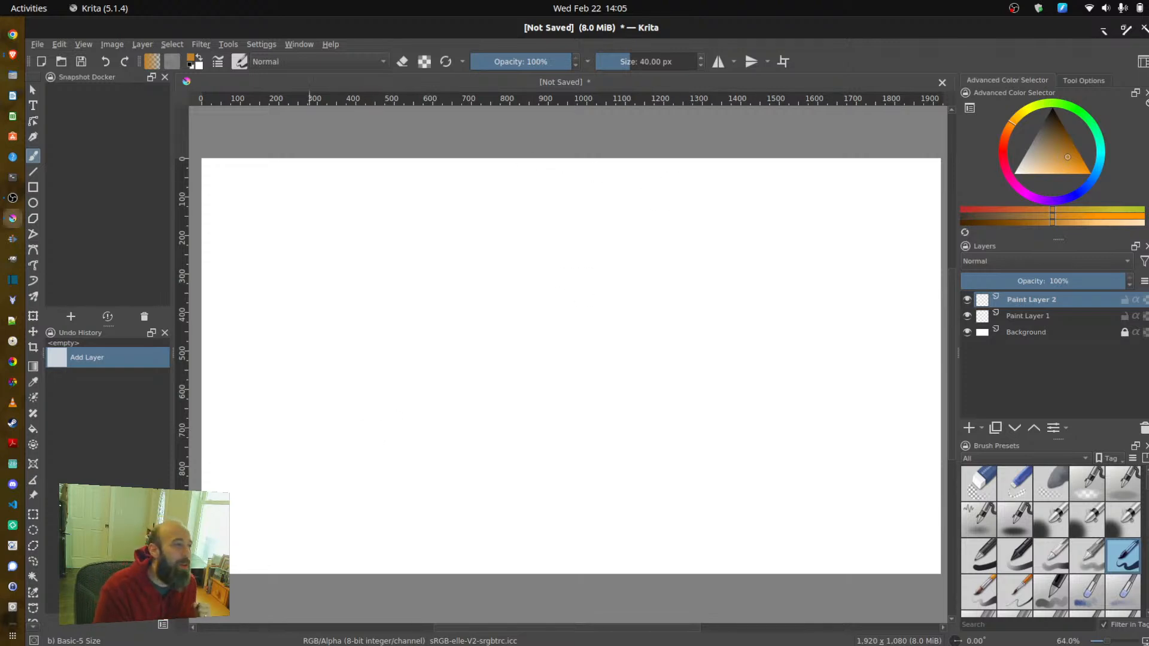
- Switch to the Animation workspace and create a blank frame at frame 0 of Paint Layer 2
left_click(1143, 62)
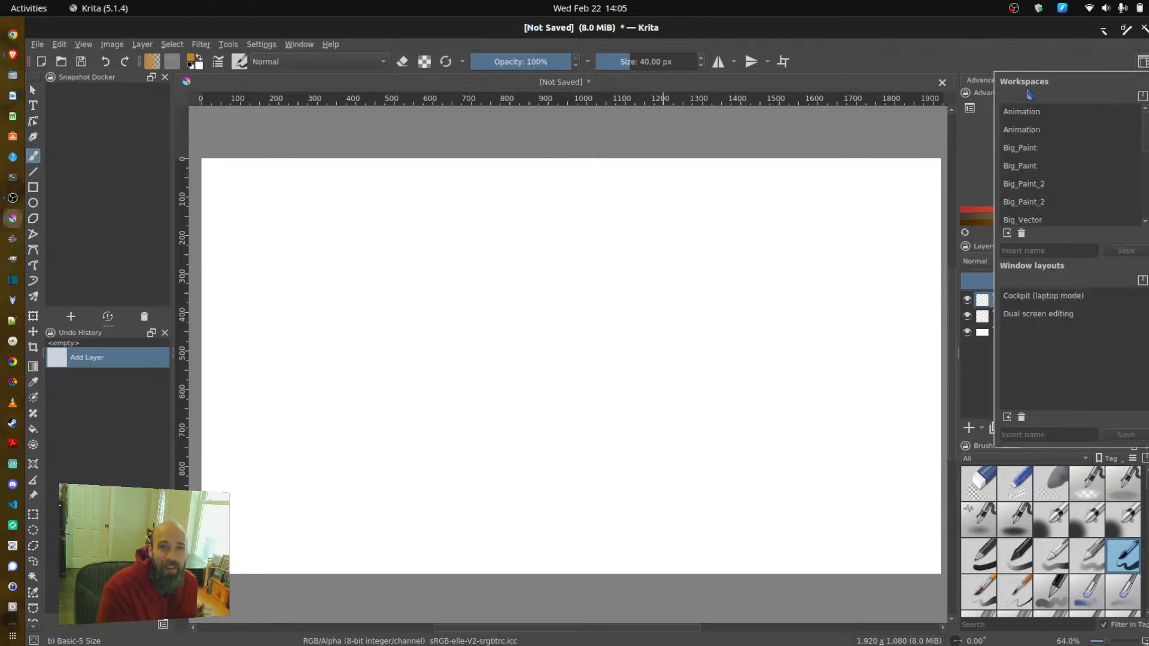
left_click(1021, 112)
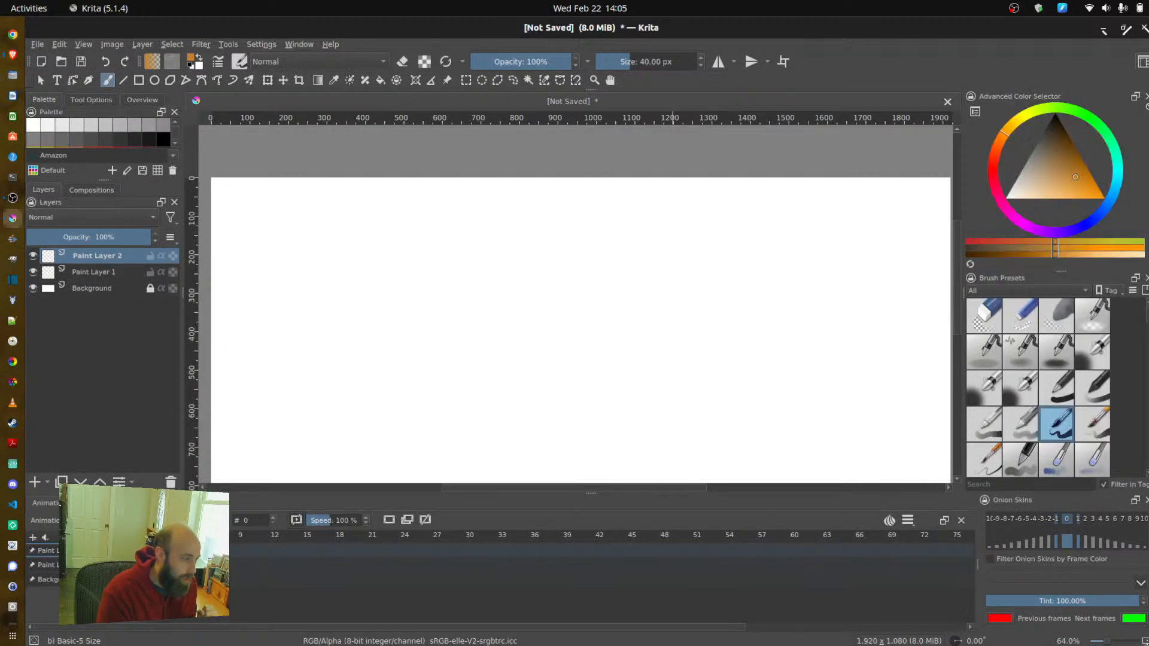
left_click(390, 521)
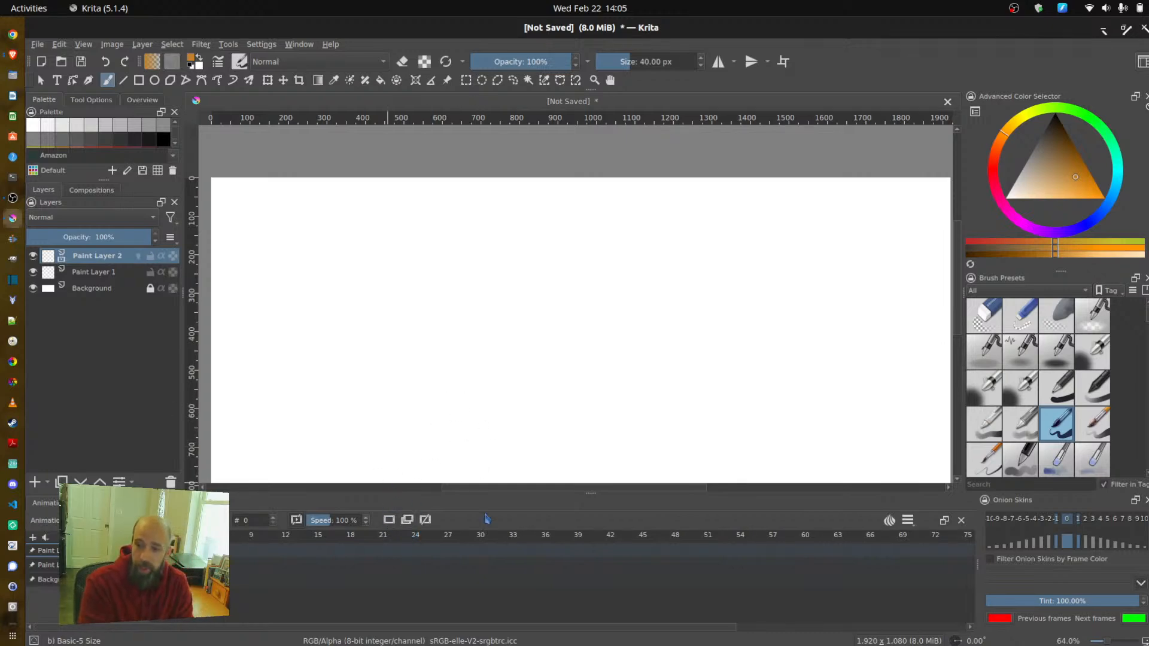
- Undo the orange test stroke and reset the brush colours to the defaults, with black as the foreground
scroll(954, 293, "down", 3)
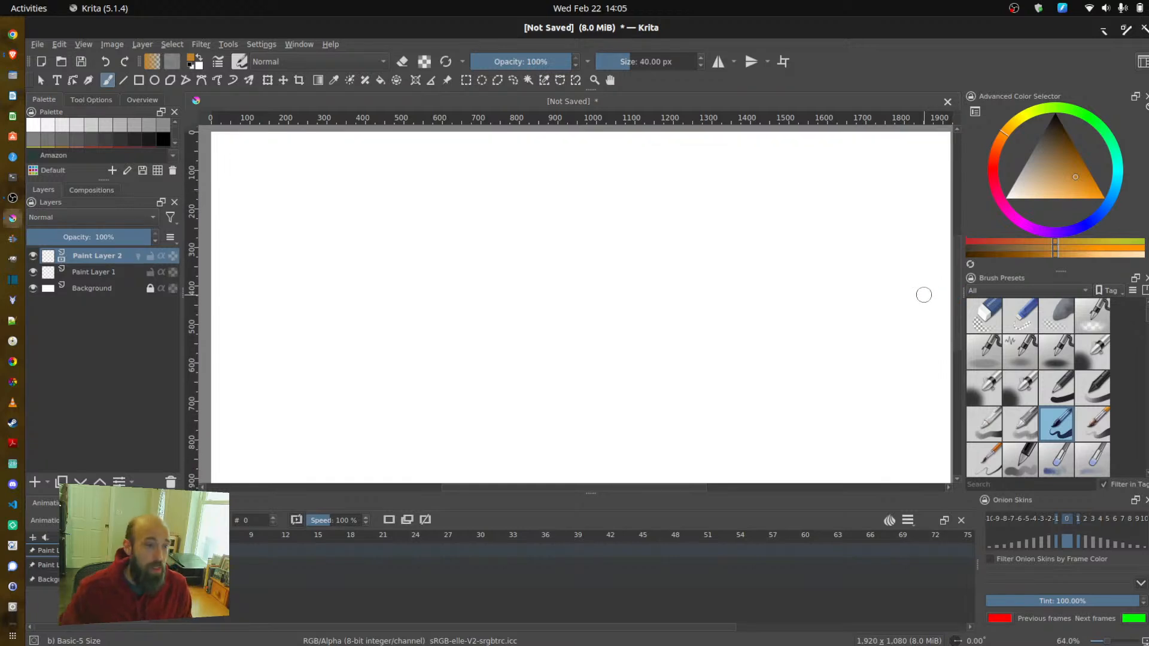
scroll(385, 329, "down", 1)
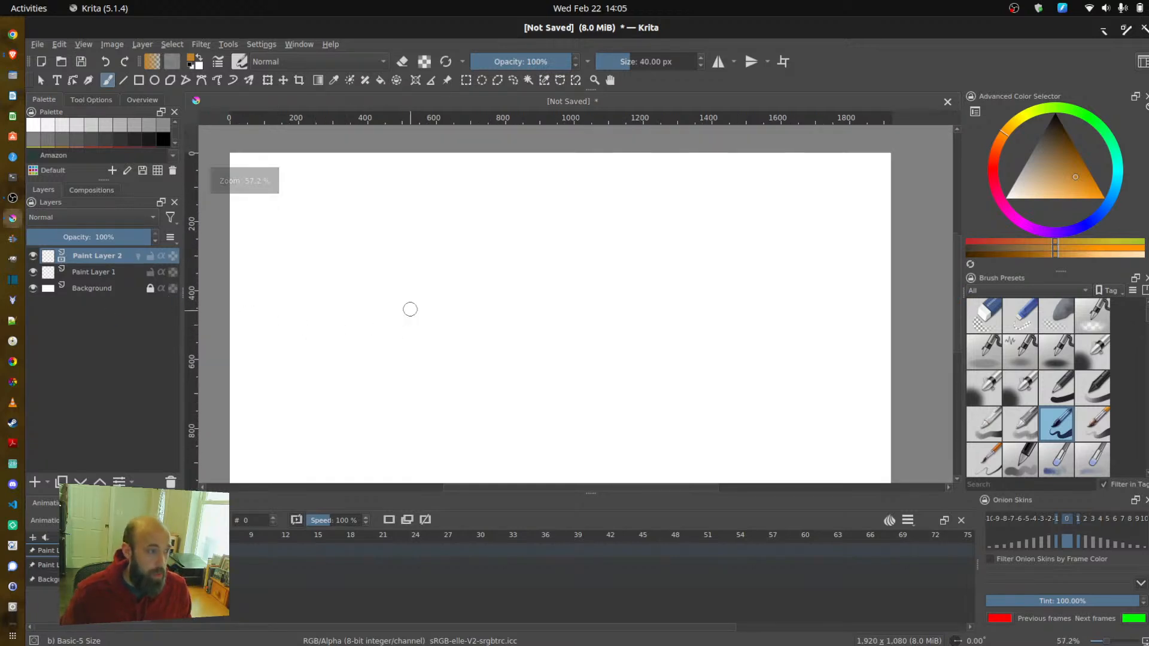
left_click_drag(430, 293, 437, 262)
scroll(437, 261, "down", 1)
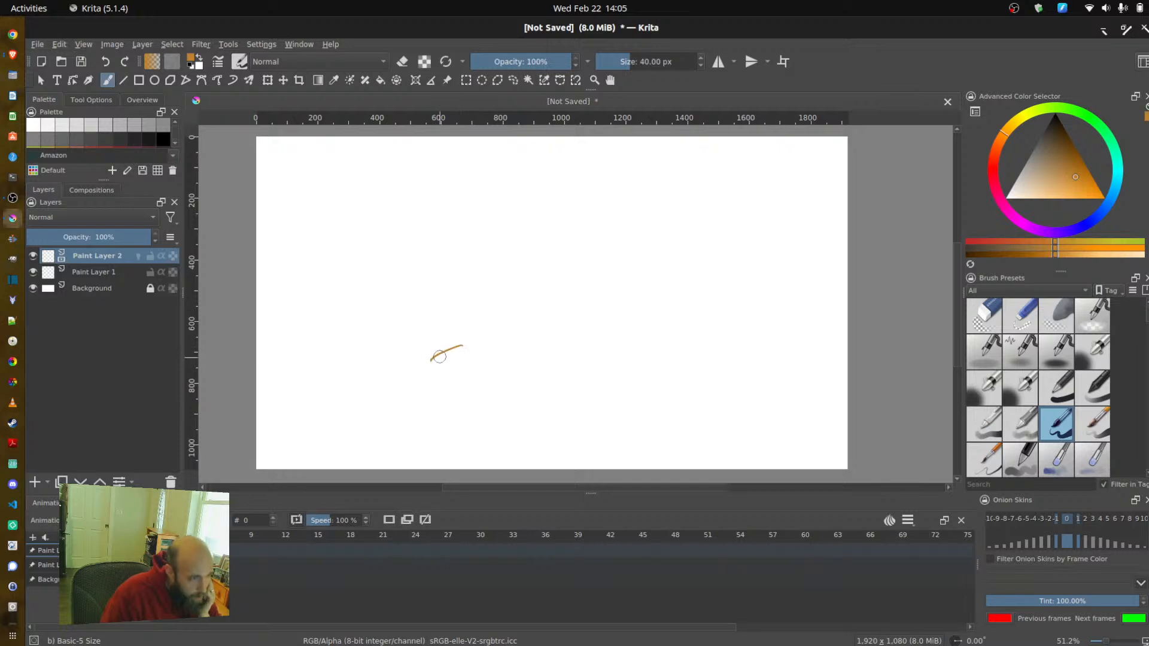
key("ctrl+z")
key("d")
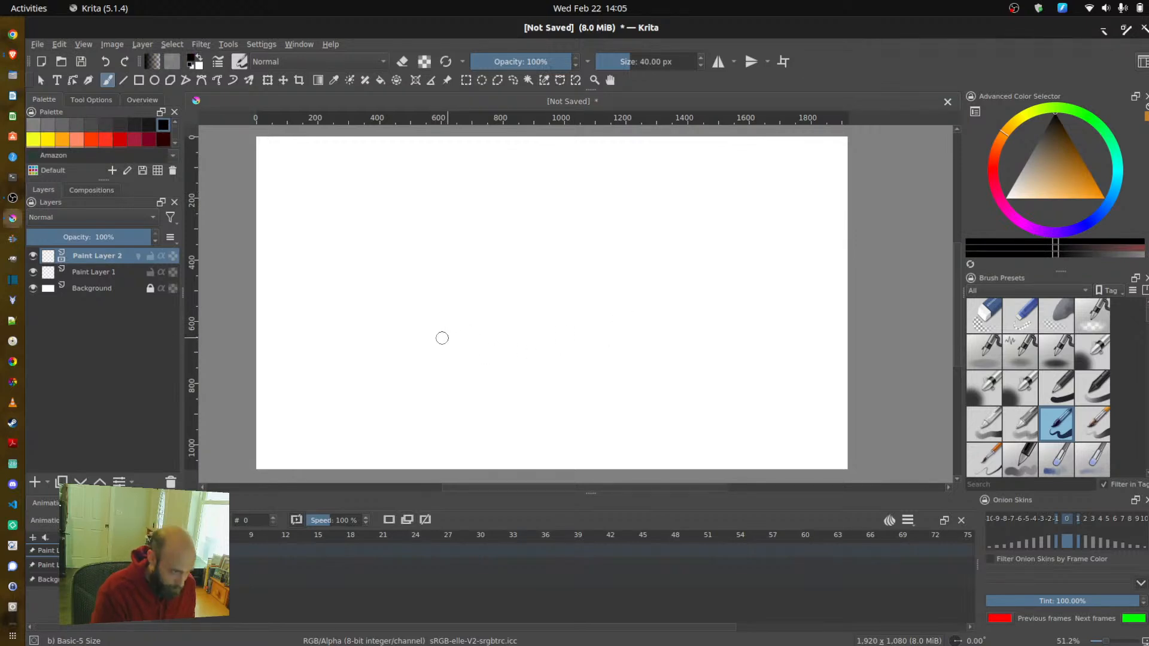
- Sketch a flattened oval with an angular, folded outline rising above it, replacing the first two upper strokes with a narrower slanted box
mouse_move(440, 332)
left_mouse_down()
mouse_move(410, 357)
mouse_move(536, 356)
mouse_move(445, 325)
left_mouse_up()
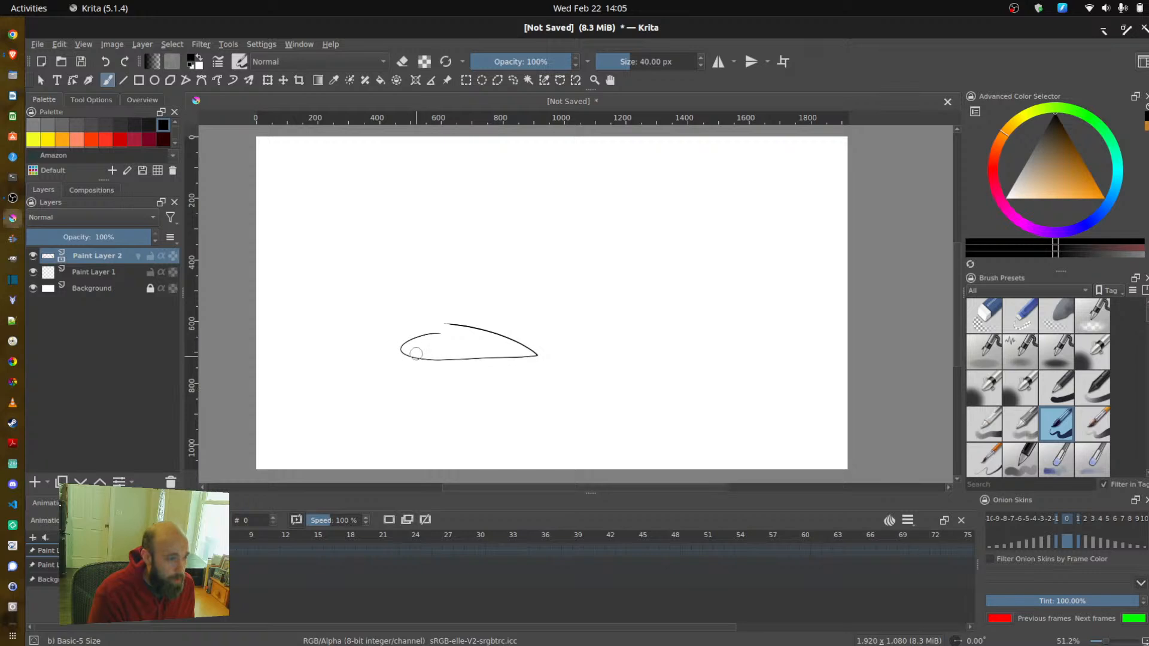
mouse_move(412, 345)
left_mouse_down()
mouse_move(360, 275)
mouse_move(379, 186)
mouse_move(420, 257)
left_mouse_up()
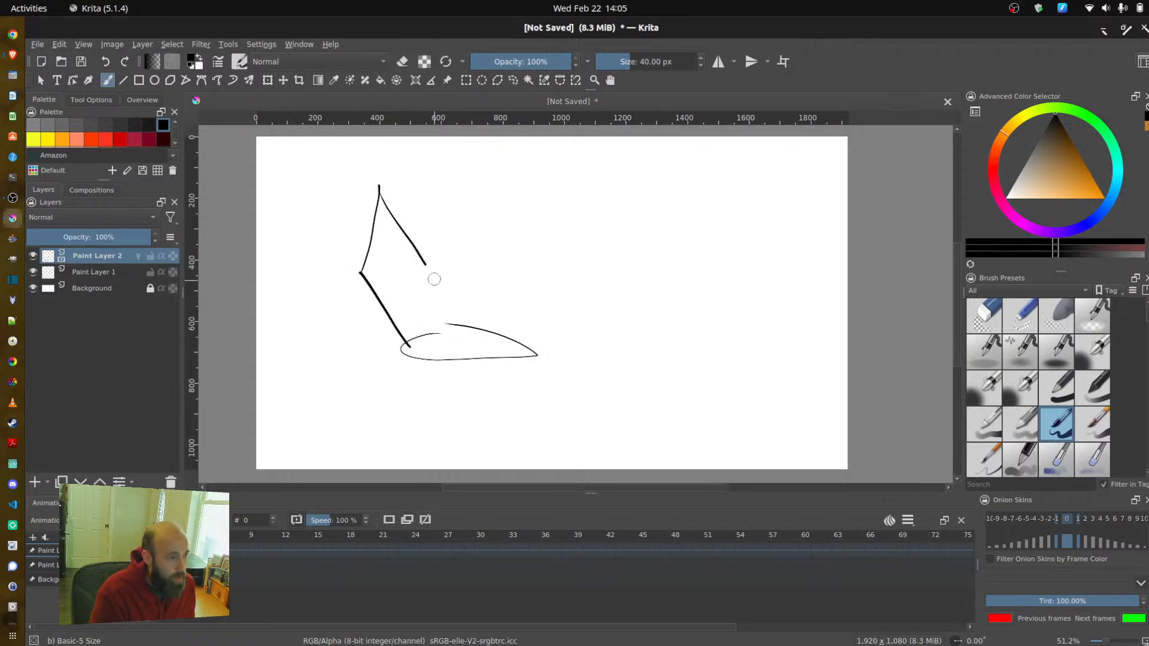
left_click_drag(413, 340, 426, 269)
left_click_drag(385, 188, 468, 172)
left_click_drag(465, 174, 472, 240)
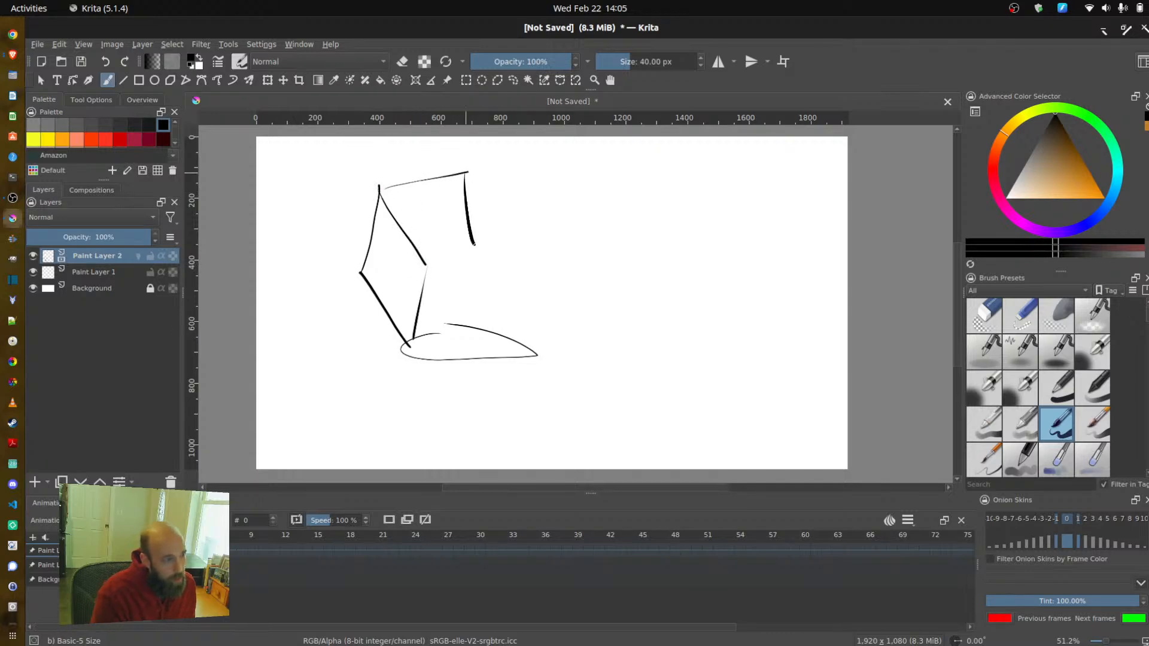
key("ctrl+z")
key("ctrl+z")
mouse_move(379, 188)
left_mouse_down()
mouse_move(419, 177)
mouse_move(475, 276)
mouse_move(476, 256)
left_mouse_up()
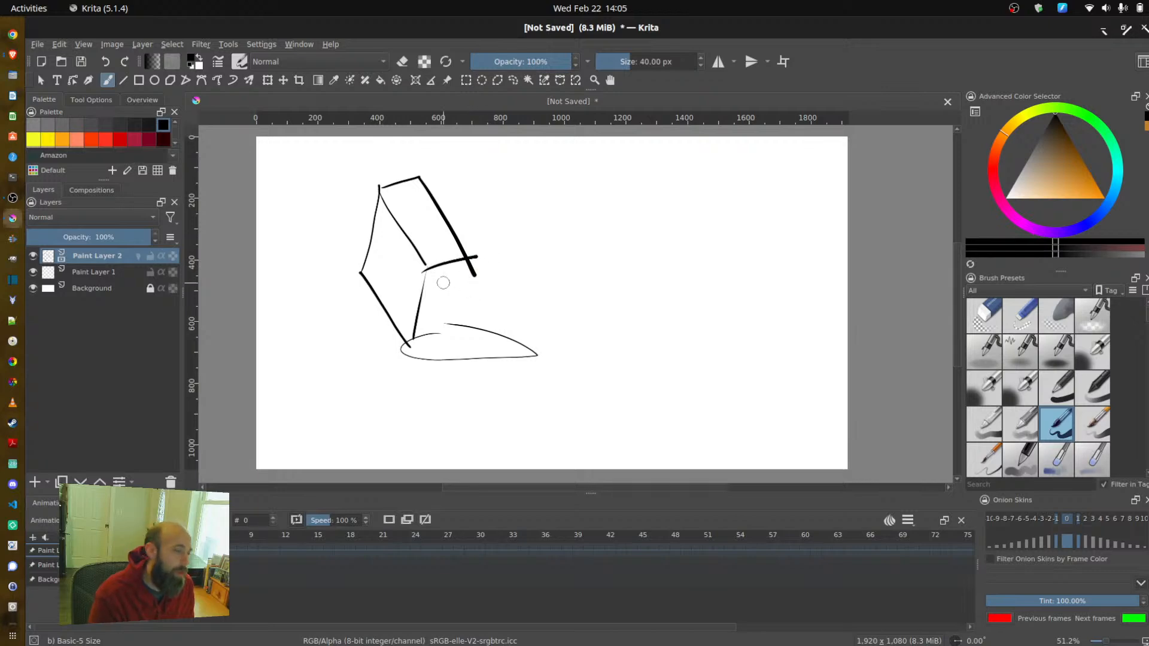
left_click_drag(468, 289, 460, 361)
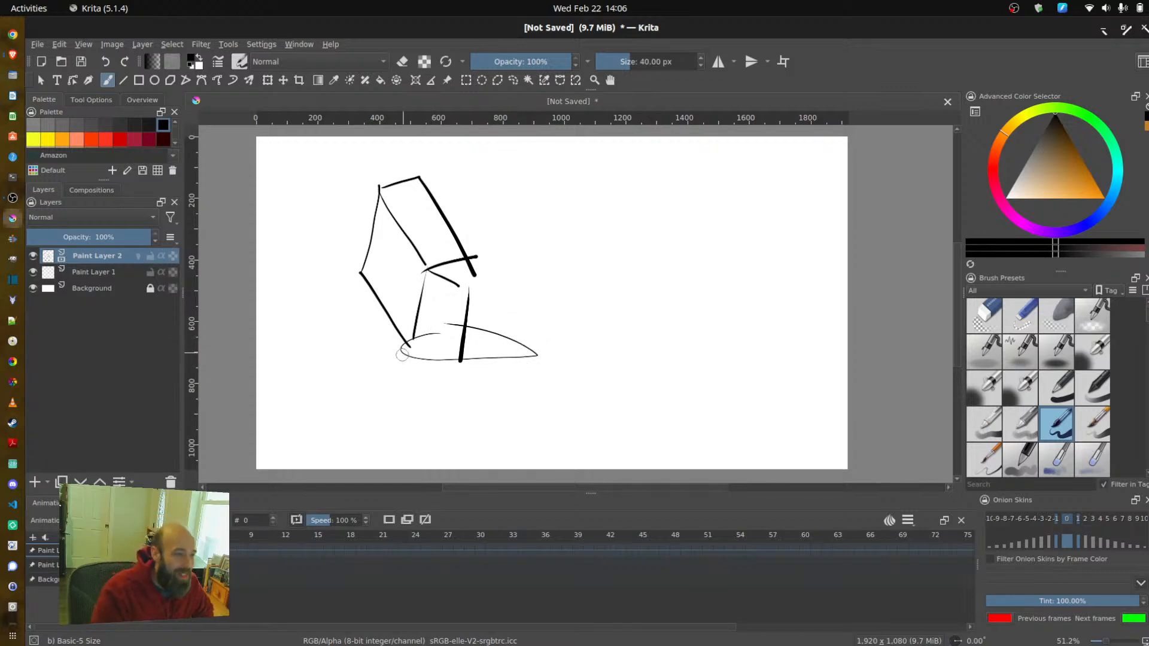
- Draw two side lines down from the oval, a second upright segment above it, and a V-shaped edge across it
mouse_move(395, 347)
left_mouse_down()
mouse_move(387, 414)
mouse_move(402, 453)
left_mouse_up()
left_click_drag(543, 361, 538, 453)
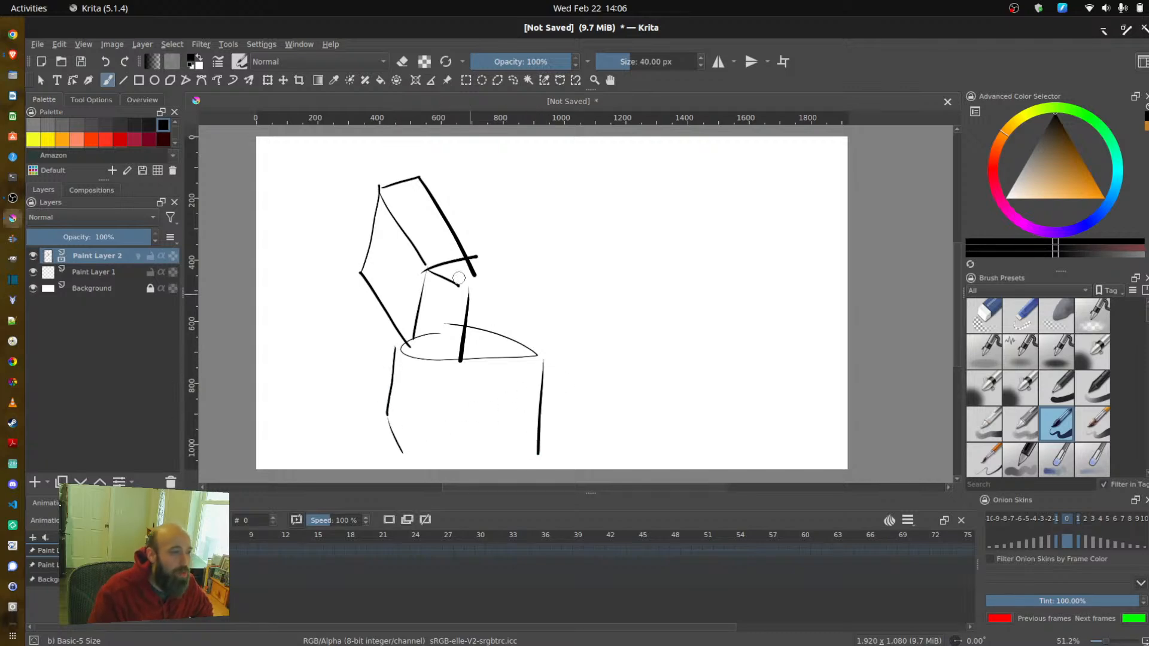
mouse_move(477, 258)
left_mouse_down()
mouse_move(499, 285)
mouse_move(505, 362)
left_mouse_up()
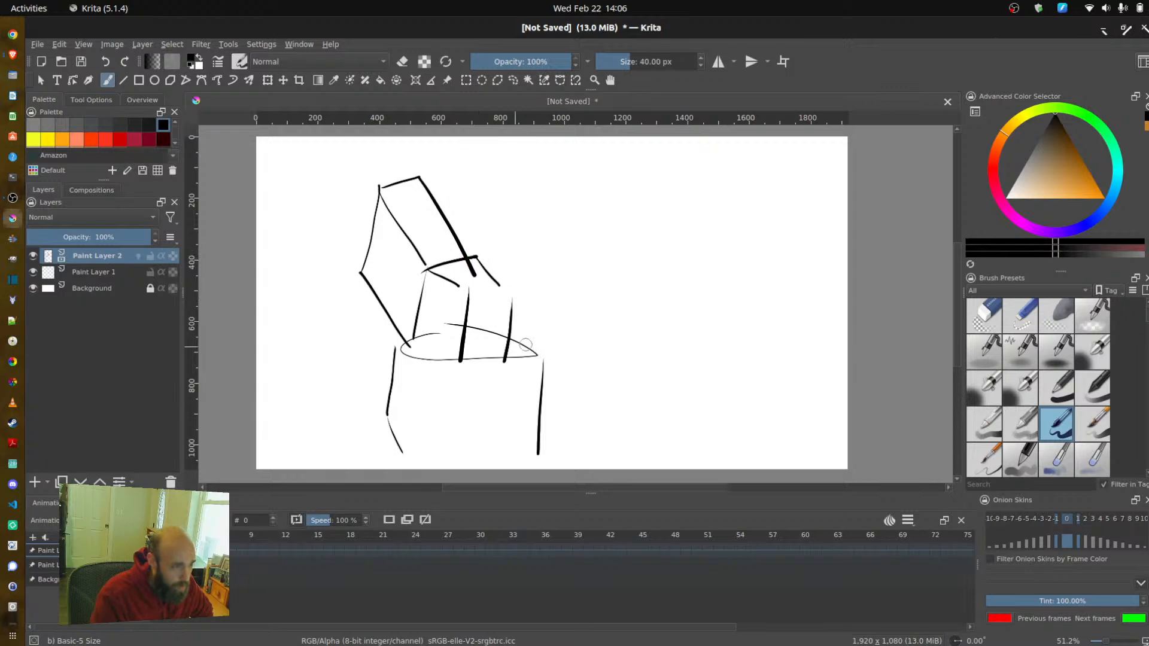
mouse_move(408, 345)
left_mouse_down()
mouse_move(455, 370)
mouse_move(515, 357)
left_mouse_up()
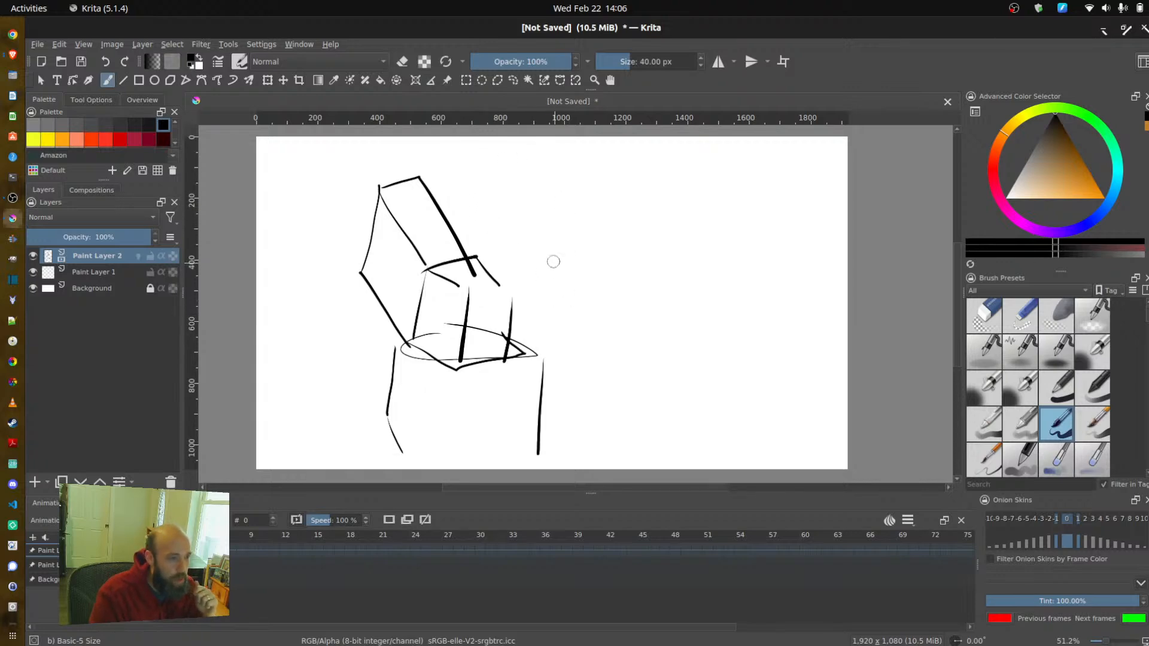
- Sketch a large curved form sweeping from beside the angular shape to the upper-right canvas and back to the base of the right side line
mouse_move(484, 179)
left_mouse_down()
mouse_move(476, 246)
mouse_move(520, 207)
mouse_move(746, 263)
left_mouse_up()
mouse_move(490, 159)
left_mouse_down()
mouse_move(721, 193)
mouse_move(570, 389)
mouse_move(541, 402)
left_mouse_up()
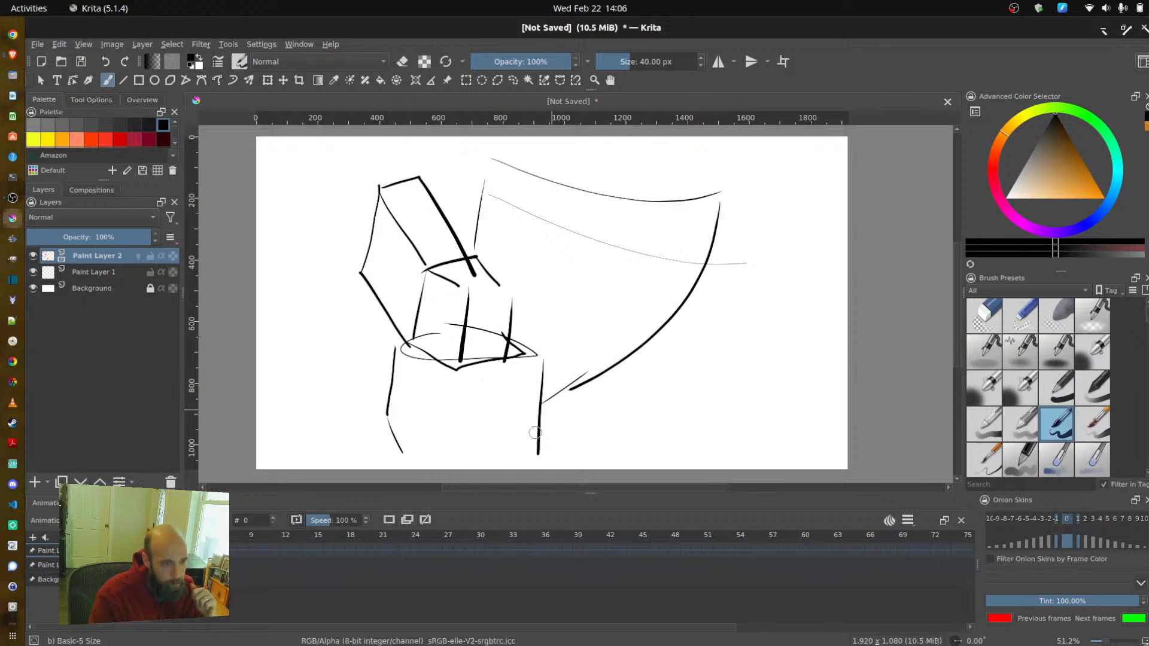
mouse_move(538, 453)
left_mouse_down()
mouse_move(740, 309)
mouse_move(779, 191)
mouse_move(796, 178)
left_mouse_up()
left_click_drag(756, 279, 782, 263)
- Create a blank frame at frame 1 of Paint Layer 2 with onion skins on, and go to frame 4
key("period")
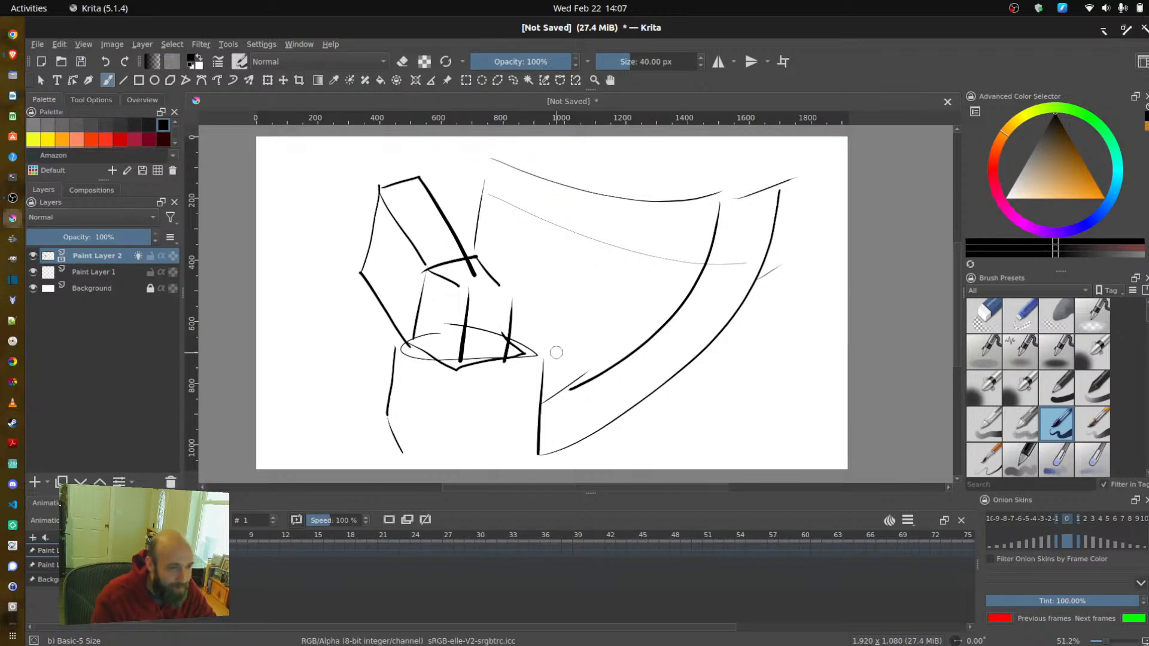
left_click(389, 520)
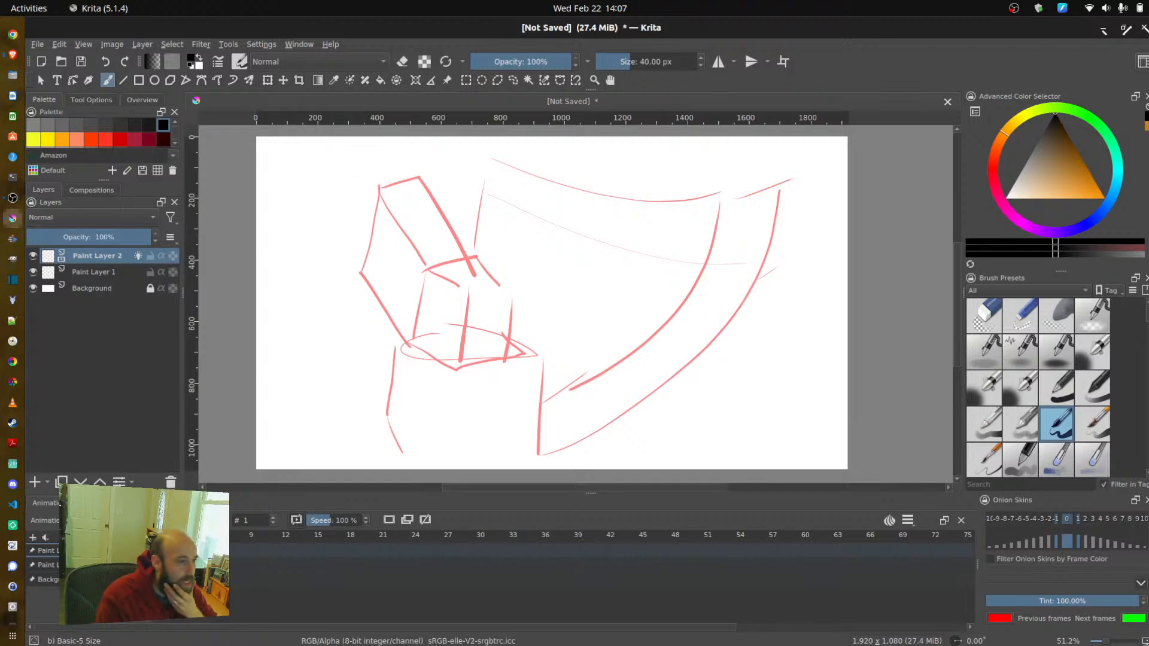
left_click(198, 551)
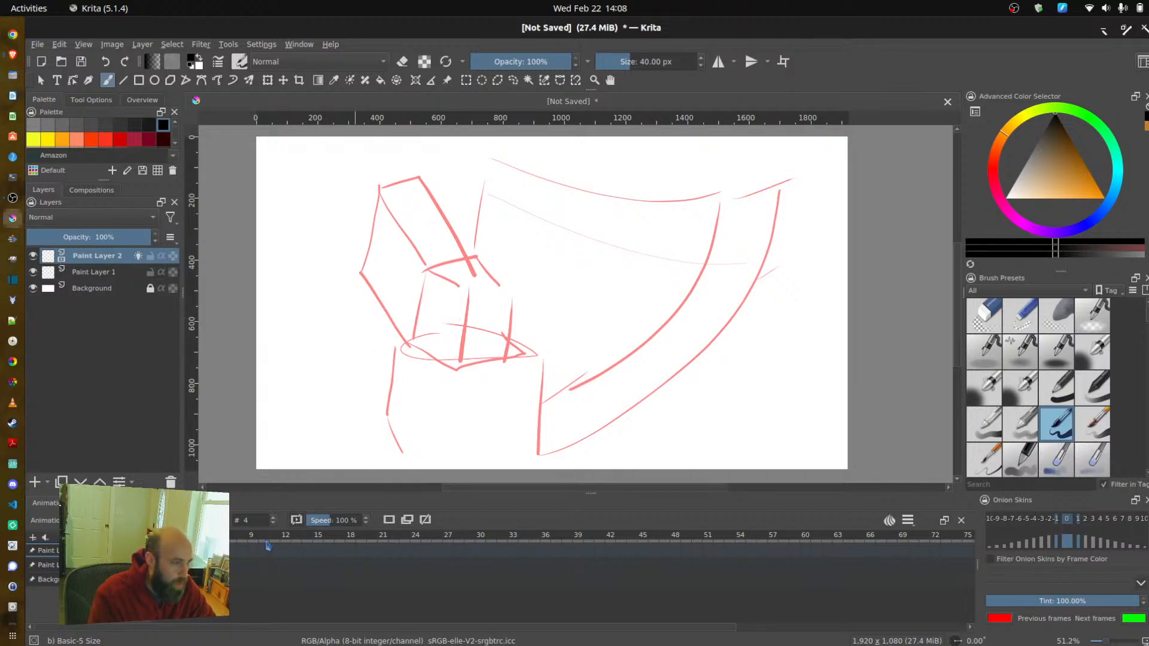
left_click(155, 550)
left_click(292, 531)
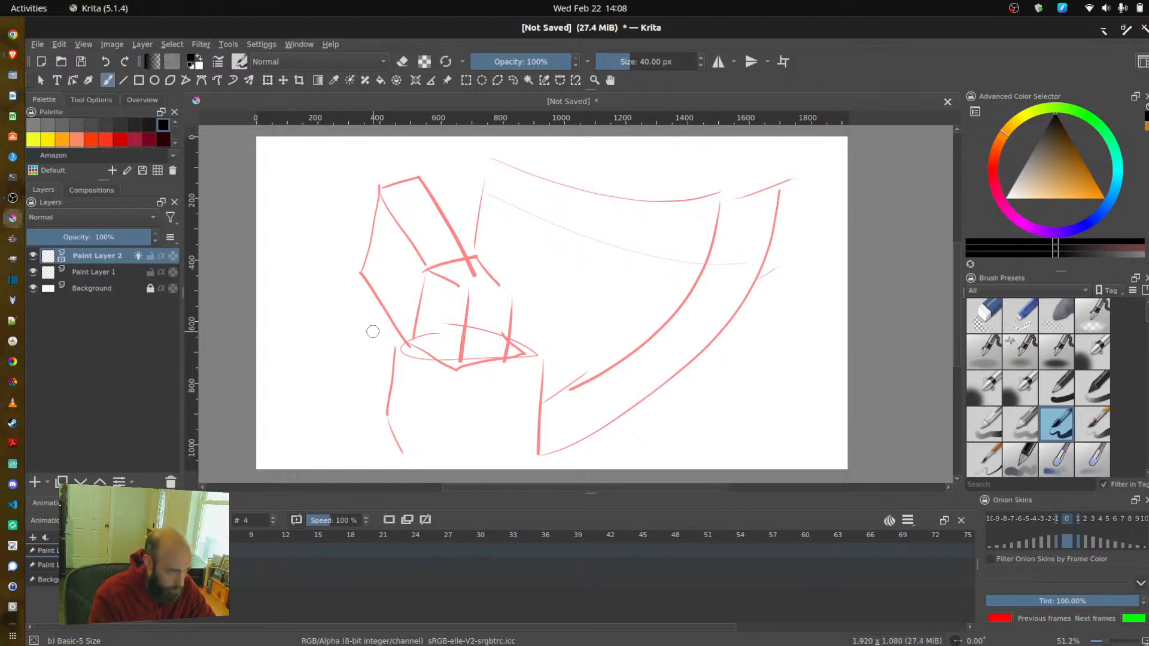
- Sketch a narrow pointed form with a small tilted box above it over the onion skin's left part, plus a long curve extending right
left_click_drag(373, 329, 373, 360)
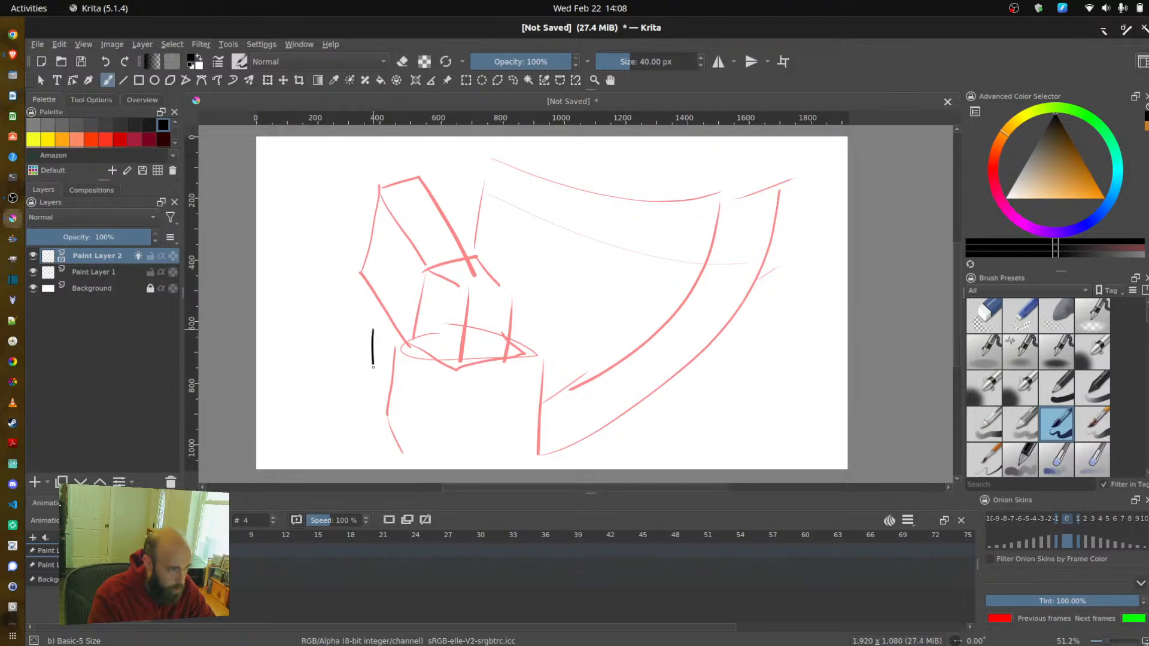
left_click_drag(393, 444, 408, 367)
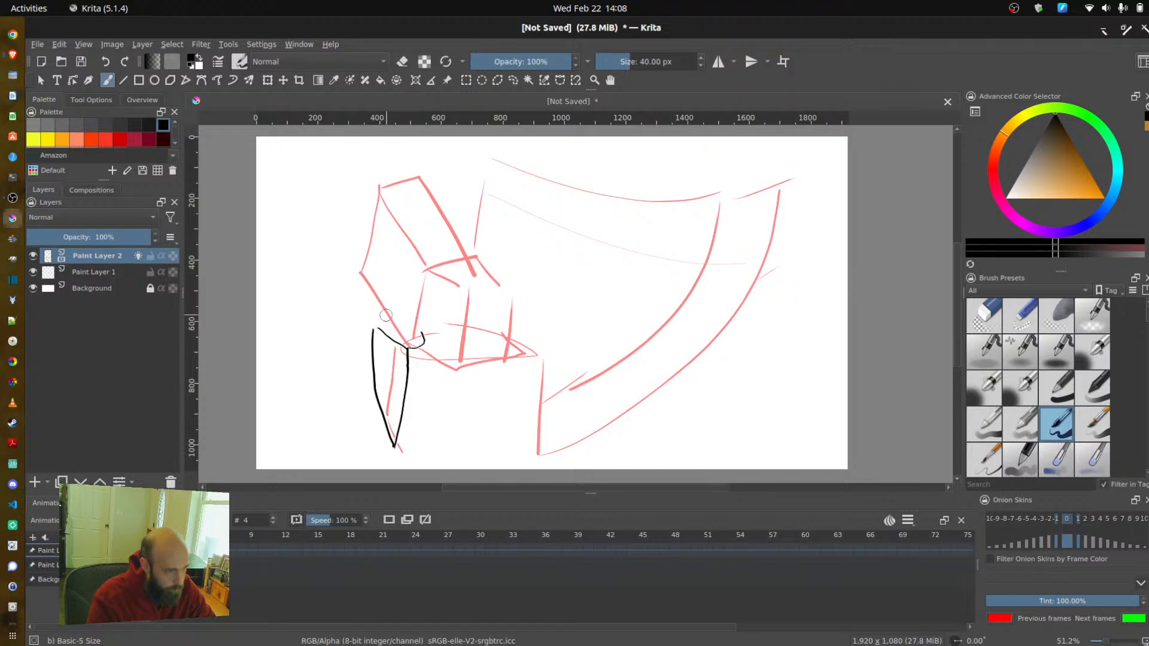
mouse_move(384, 310)
left_mouse_down()
mouse_move(419, 334)
mouse_move(420, 321)
mouse_move(355, 294)
mouse_move(365, 262)
mouse_move(386, 297)
mouse_move(366, 273)
left_mouse_up()
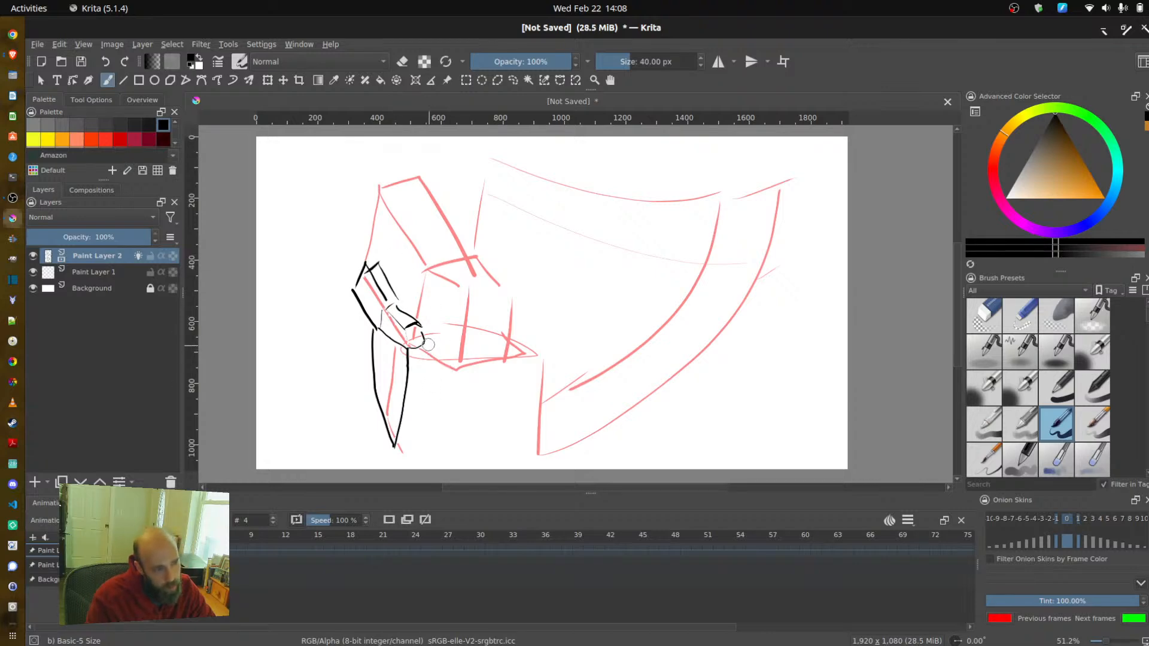
left_click_drag(427, 345, 425, 430)
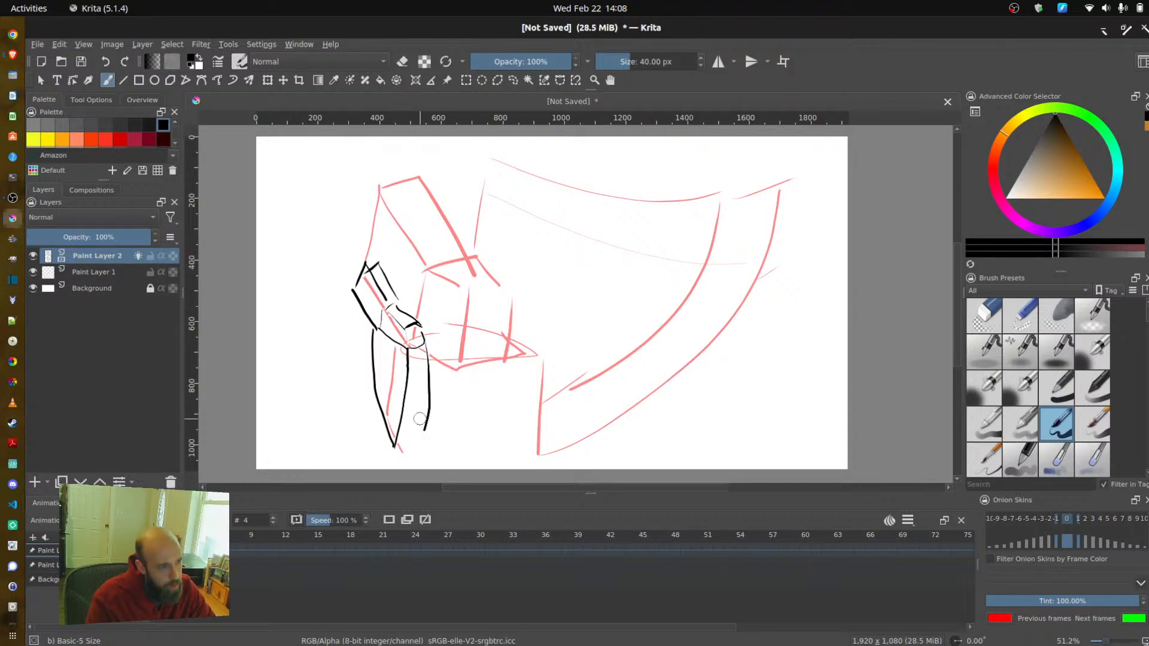
key("ctrl+z")
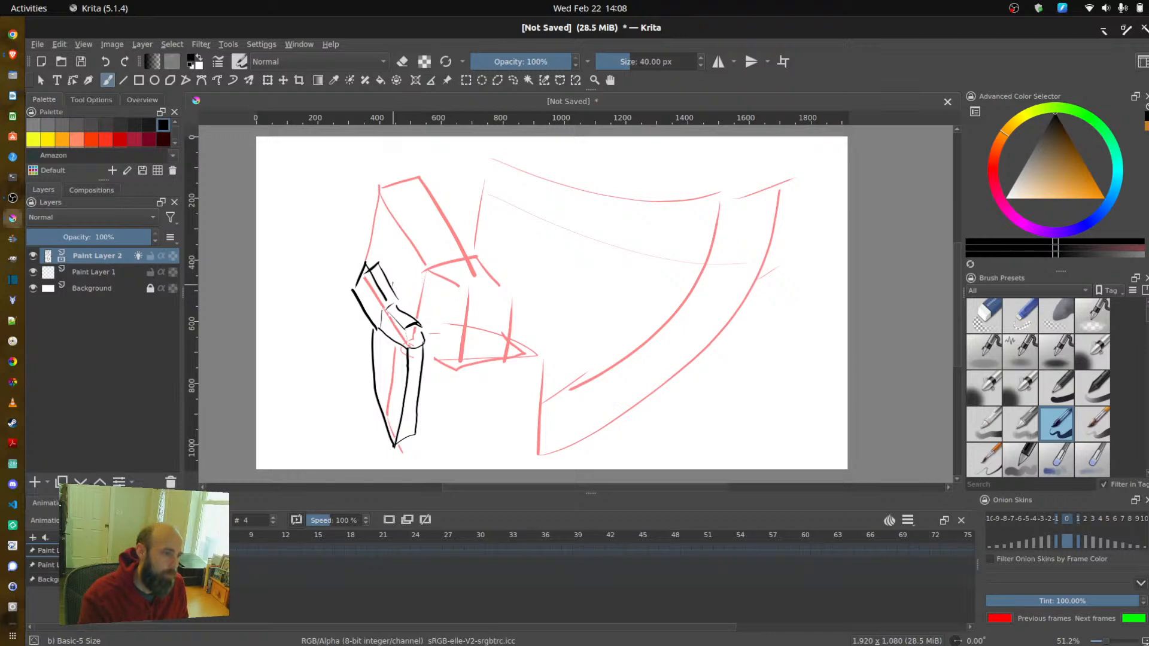
mouse_move(395, 251)
left_mouse_down()
mouse_move(496, 286)
mouse_move(545, 286)
left_mouse_up()
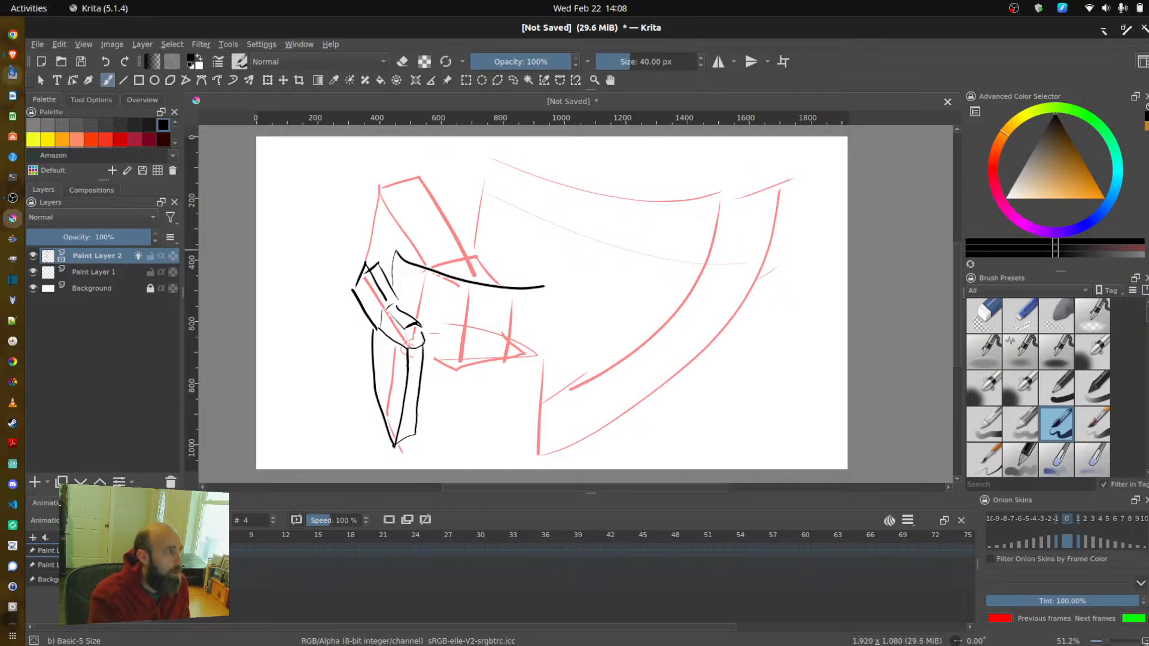
- Extend the long curve to the right, and draw three lines down to the canvas's lower edge, one of them from the curve's right end
left_click(12, 60)
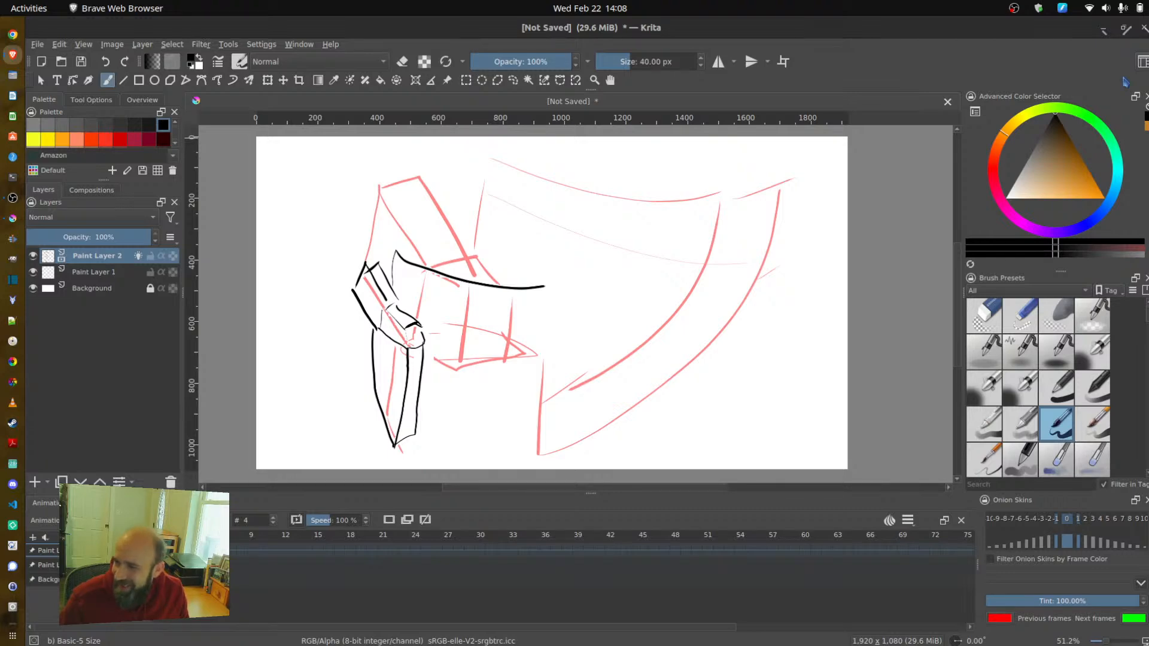
left_click(702, 29)
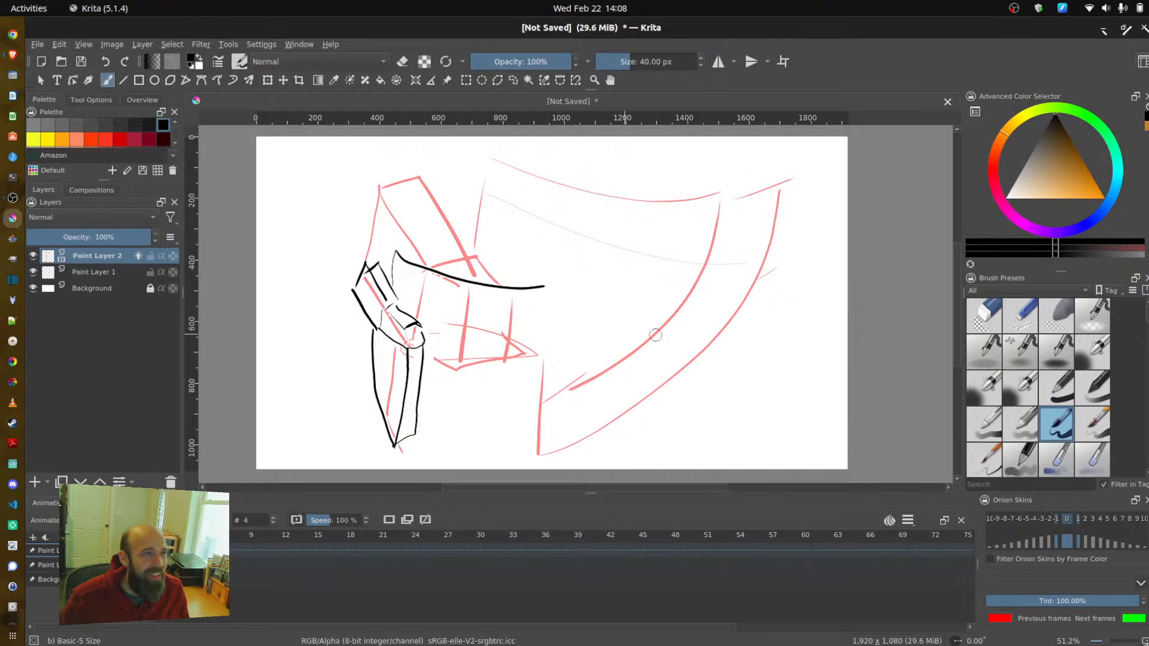
mouse_move(549, 281)
left_mouse_down()
mouse_move(639, 263)
mouse_move(644, 273)
left_mouse_up()
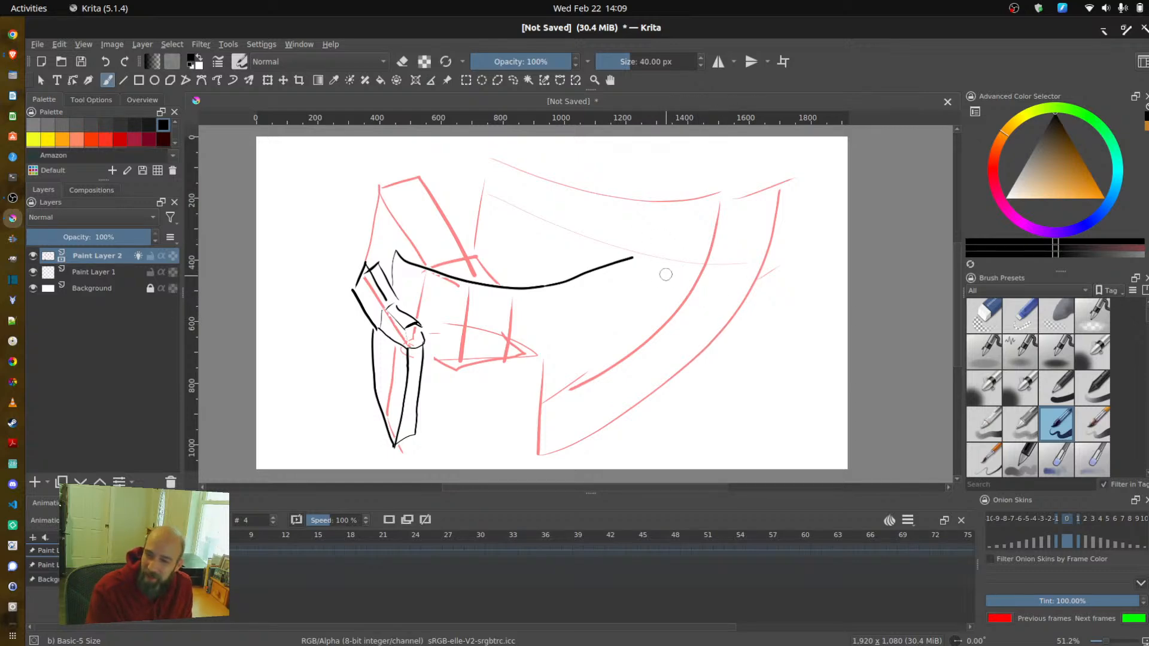
left_click_drag(638, 256, 610, 470)
left_click_drag(544, 384, 533, 456)
left_click_drag(409, 440, 408, 471)
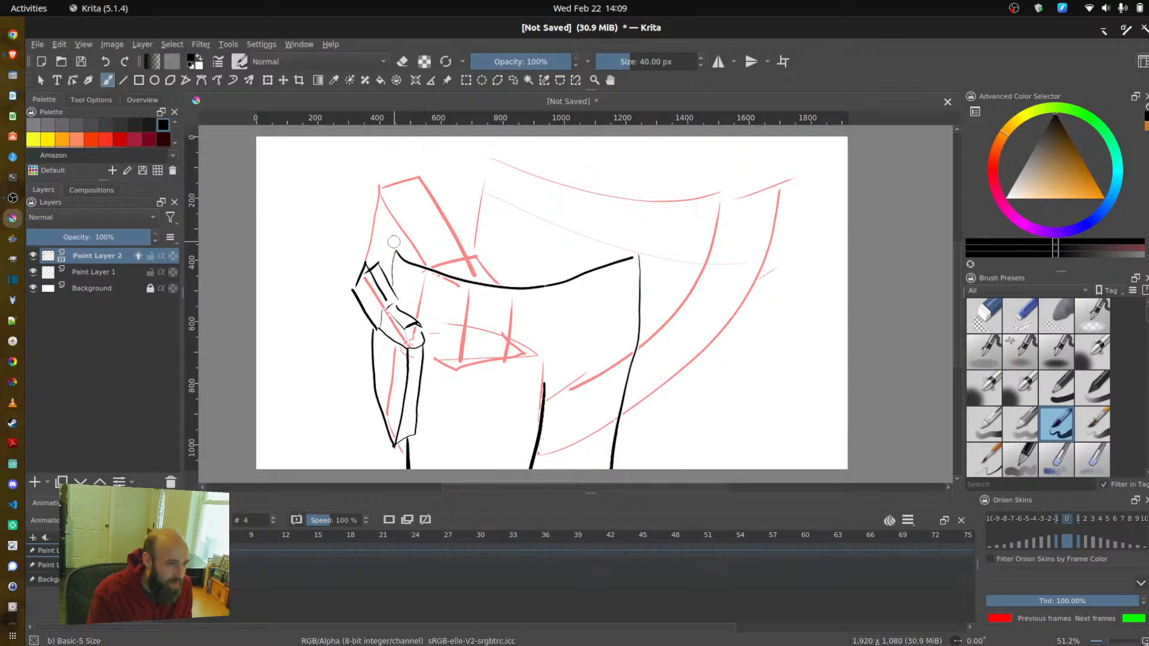
- Draw a second long curve beneath the first to form a band, plus two curved strap lines from it to the narrow pointed form
mouse_move(392, 265)
left_mouse_down()
mouse_move(436, 298)
mouse_move(499, 315)
mouse_move(569, 314)
mouse_move(645, 278)
left_mouse_up()
mouse_move(491, 318)
left_mouse_down()
mouse_move(447, 378)
mouse_move(419, 394)
mouse_move(430, 404)
mouse_move(501, 308)
mouse_move(499, 349)
mouse_move(437, 411)
left_mouse_up()
key("ctrl+z")
key("ctrl+z")
left_click_drag(446, 402, 507, 320)
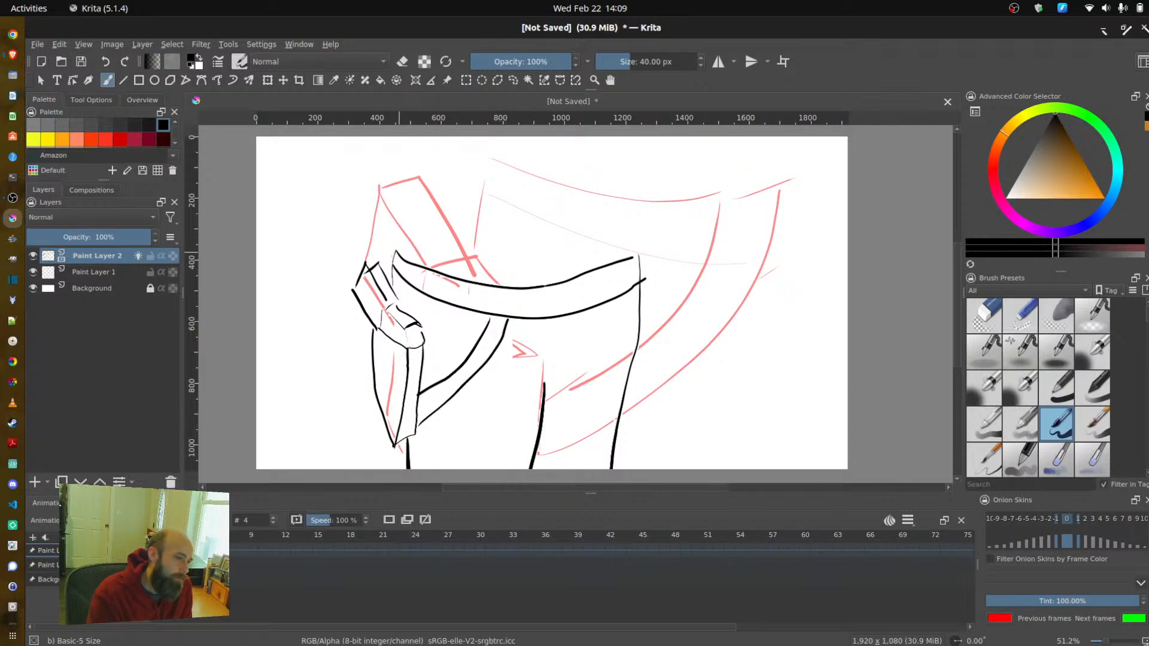
- Draw two side lines rising from the left and right ends of the curved band towards the upper canvas
mouse_move(396, 250)
left_mouse_down()
mouse_move(411, 171)
mouse_move(402, 153)
left_mouse_up()
key("ctrl+z")
left_click_drag(395, 251, 385, 168)
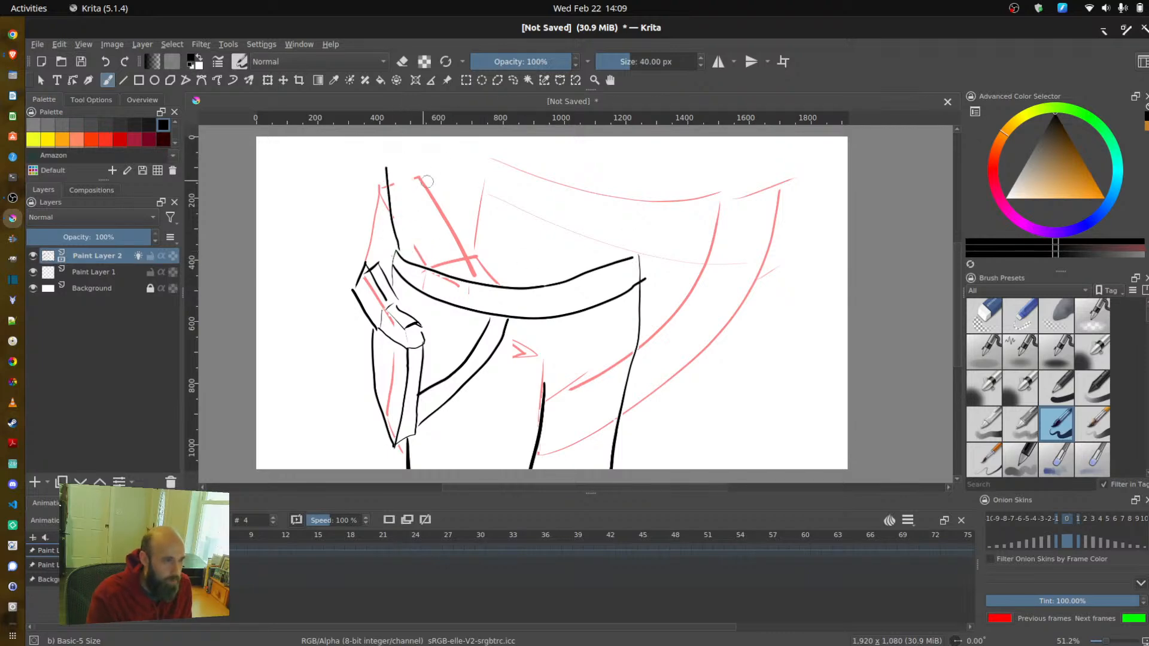
left_click_drag(638, 255, 646, 141)
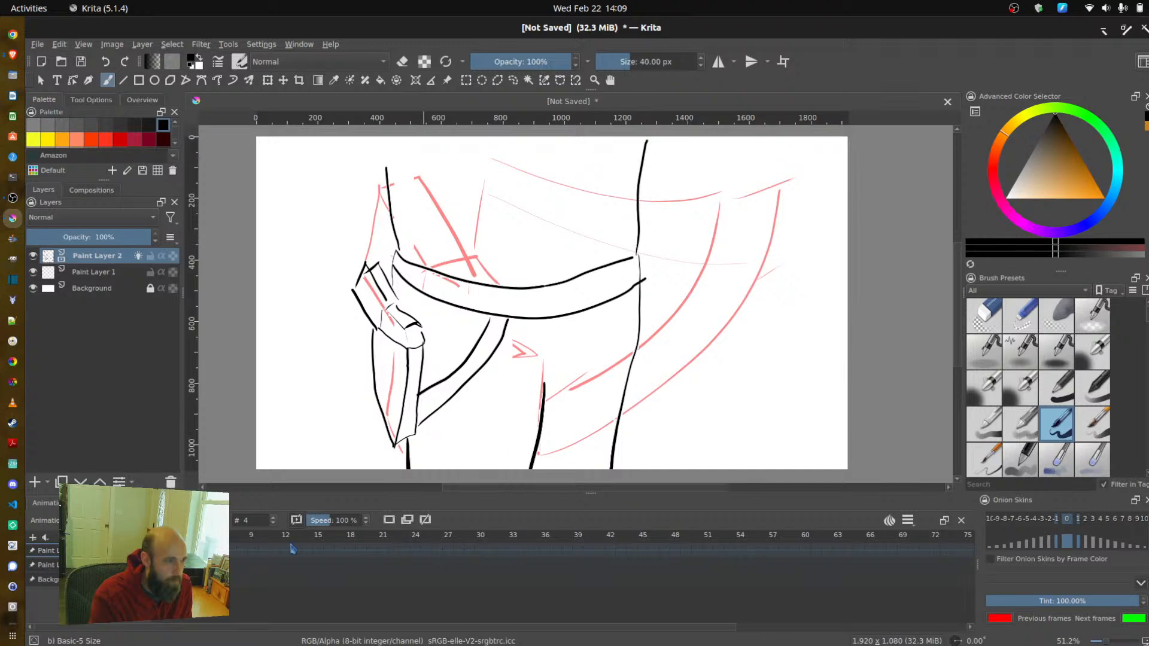
- Compare the drawings at frames 0 and 4 of Paint Layer 2
left_click(155, 550)
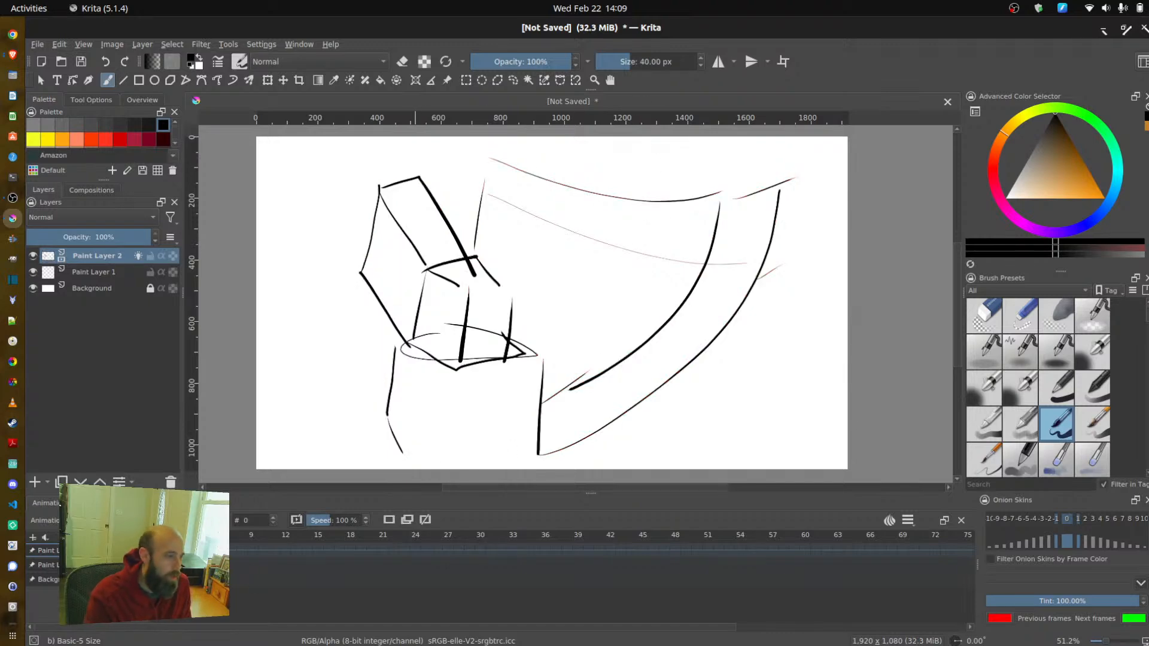
key("Right")
key("Left")
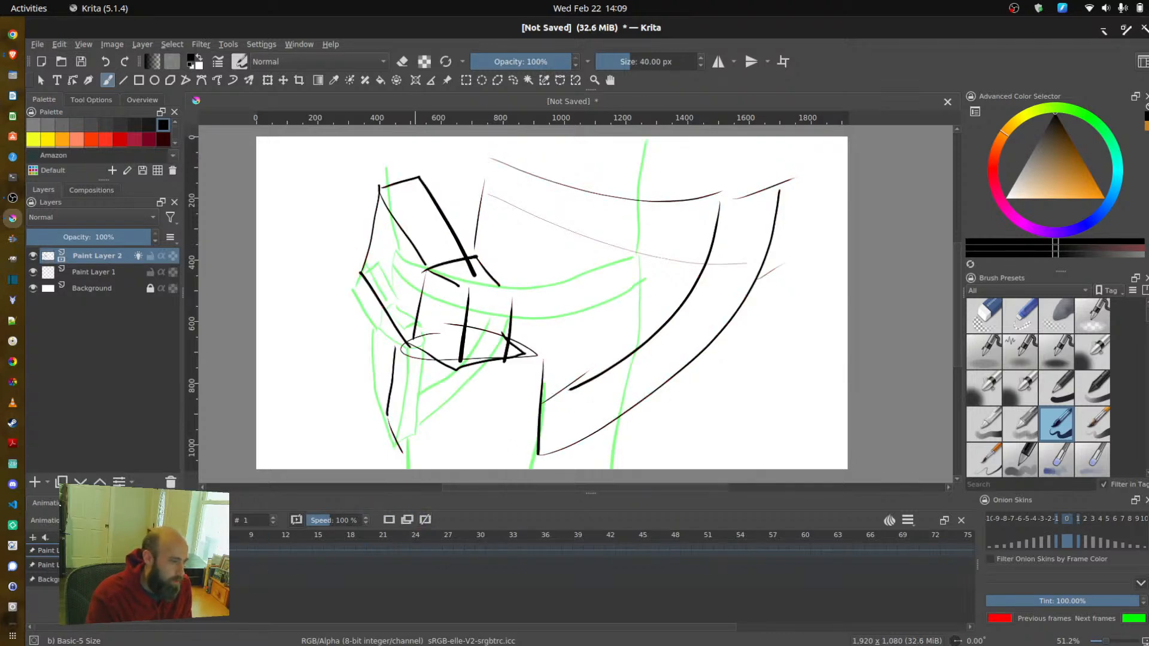
left_click(199, 550)
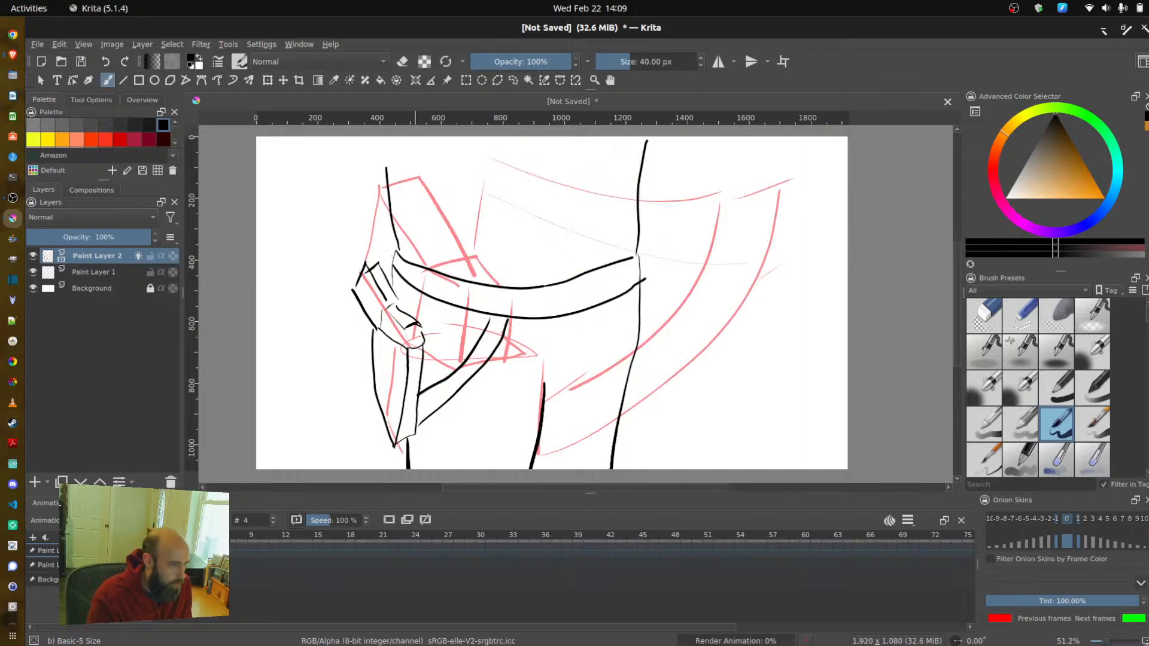
left_click(154, 550)
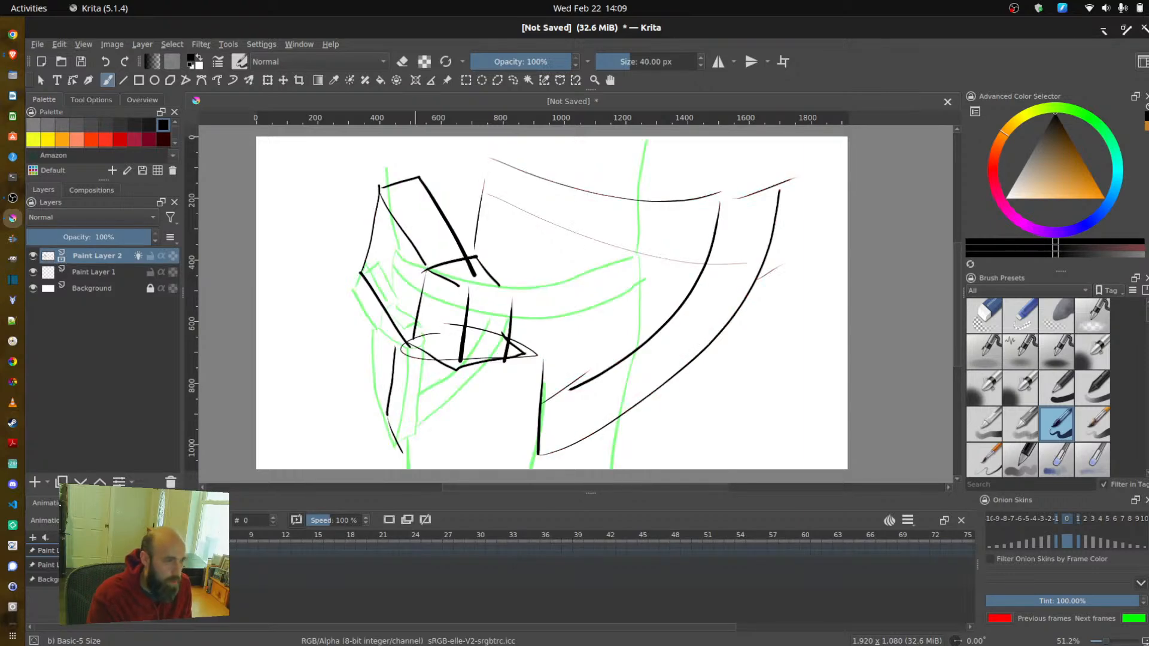
left_click(197, 551)
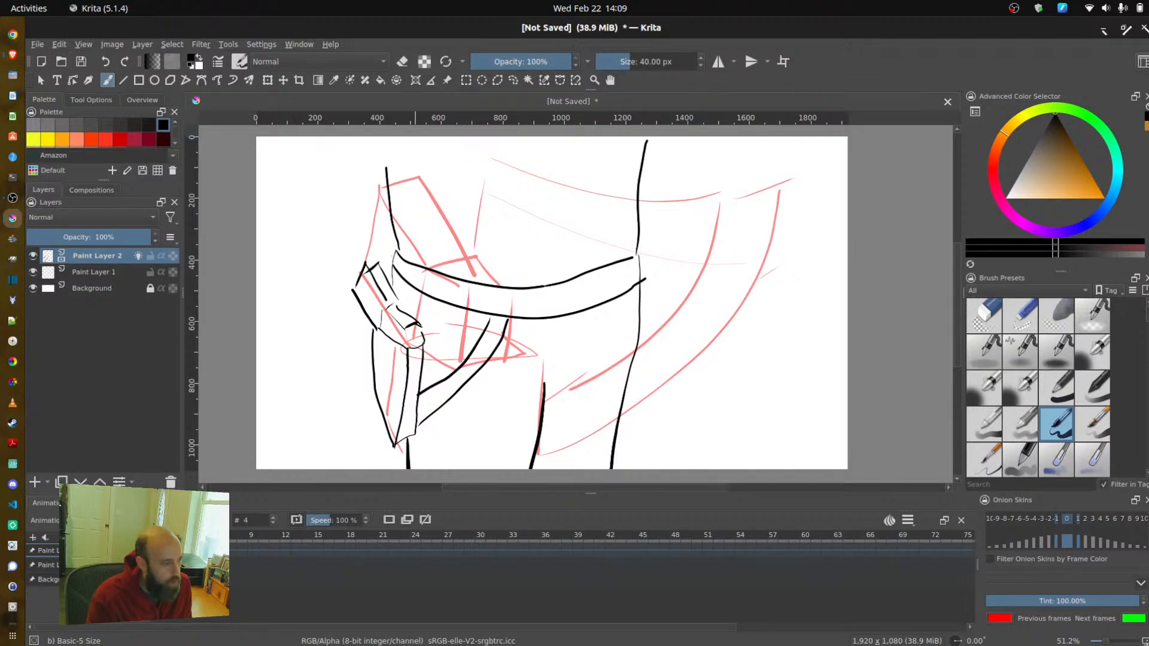
- Create a blank frame at frame 8 of Paint Layer 2 and refresh its onion skins by toggling the neighbouring frame levels
left_click(242, 551)
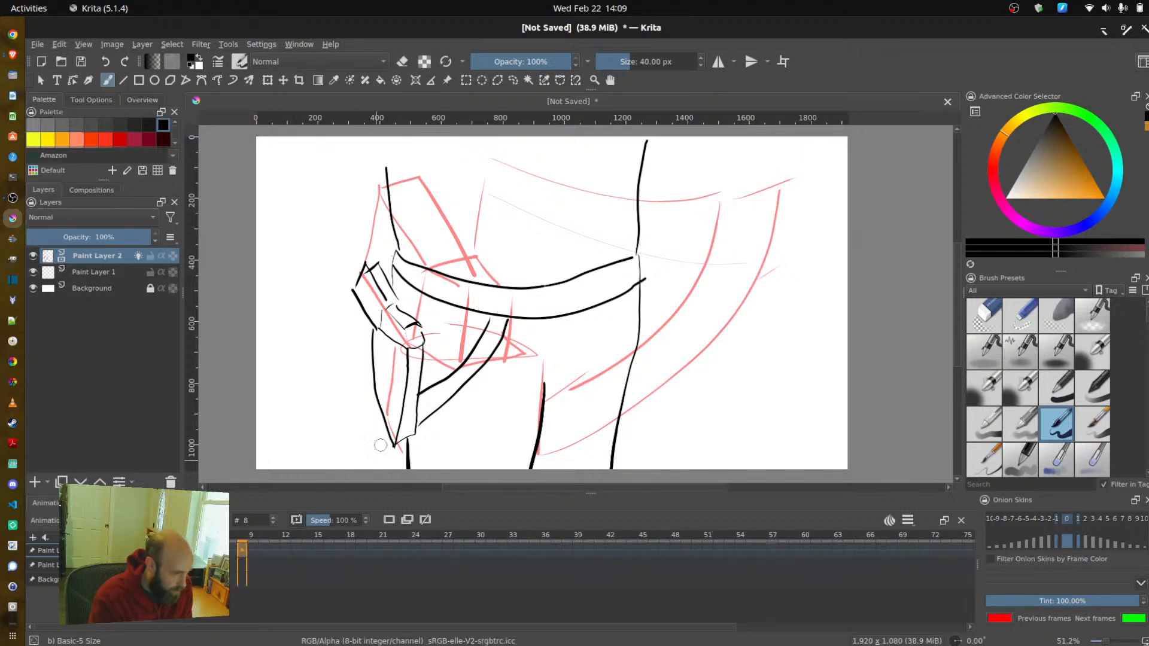
left_click(388, 520)
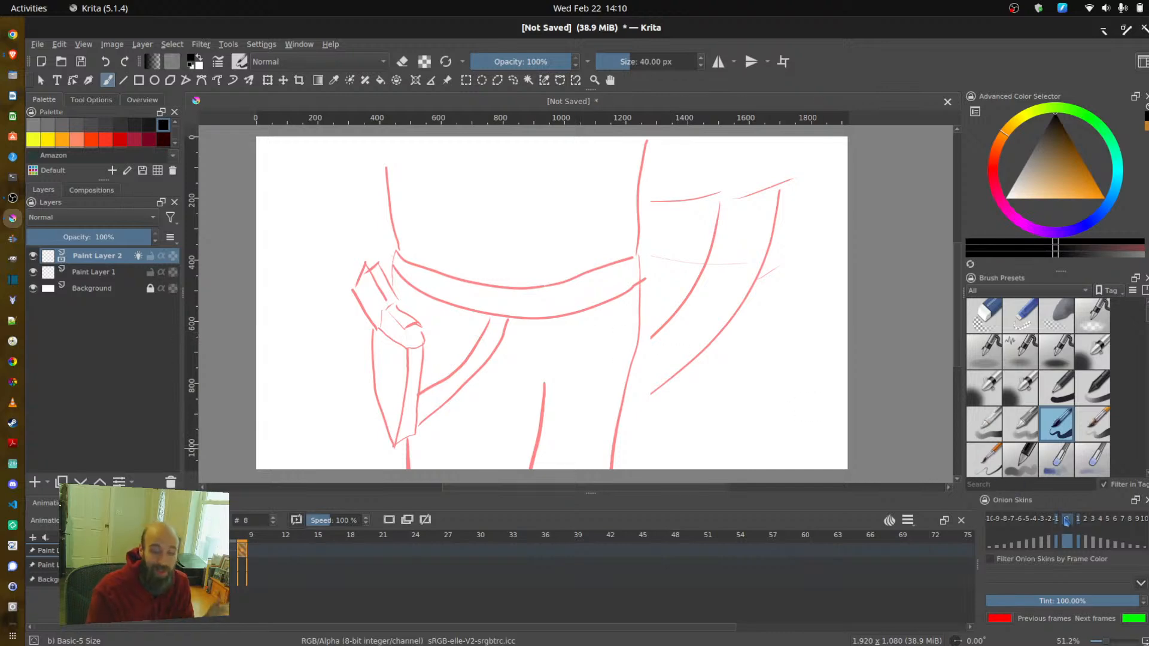
left_click(1078, 542)
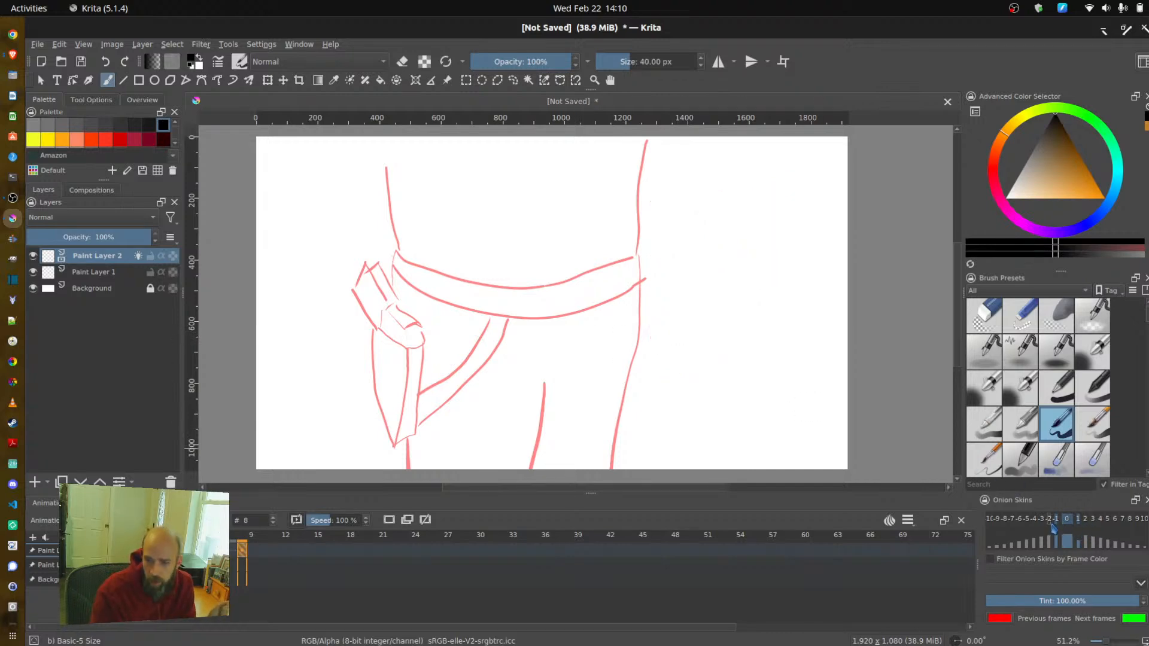
left_click(1055, 523)
left_click(1055, 524)
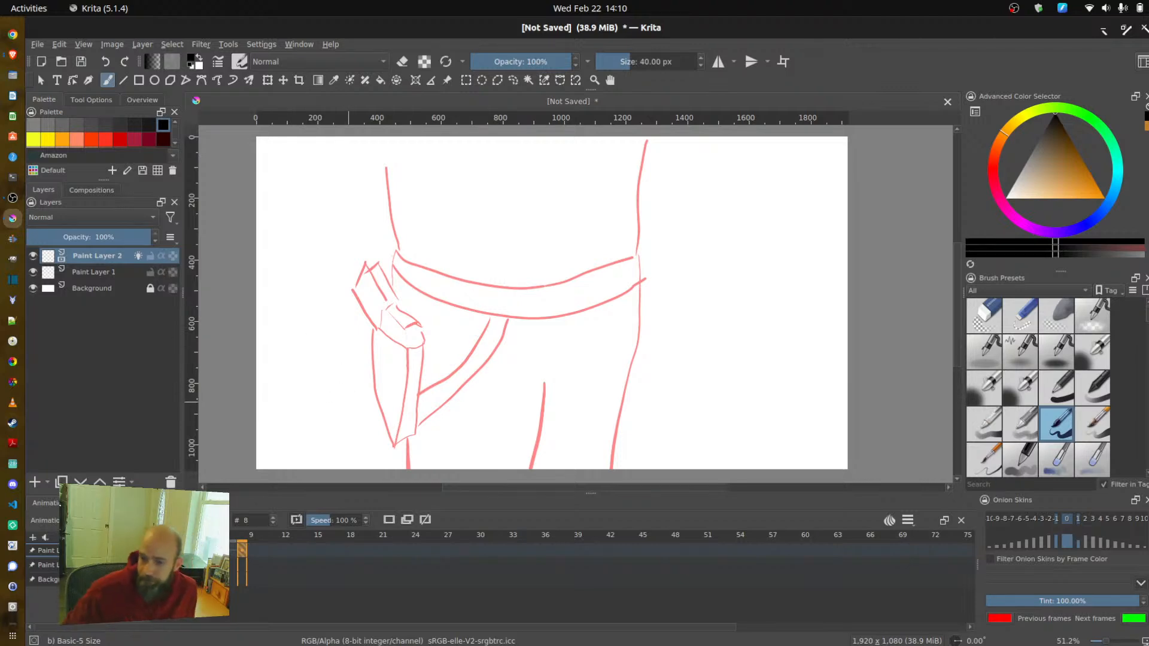
- Sketch a narrow upright box with a smaller box on top over the onion skin's pointed form in frame 8
key("alt+Tab")
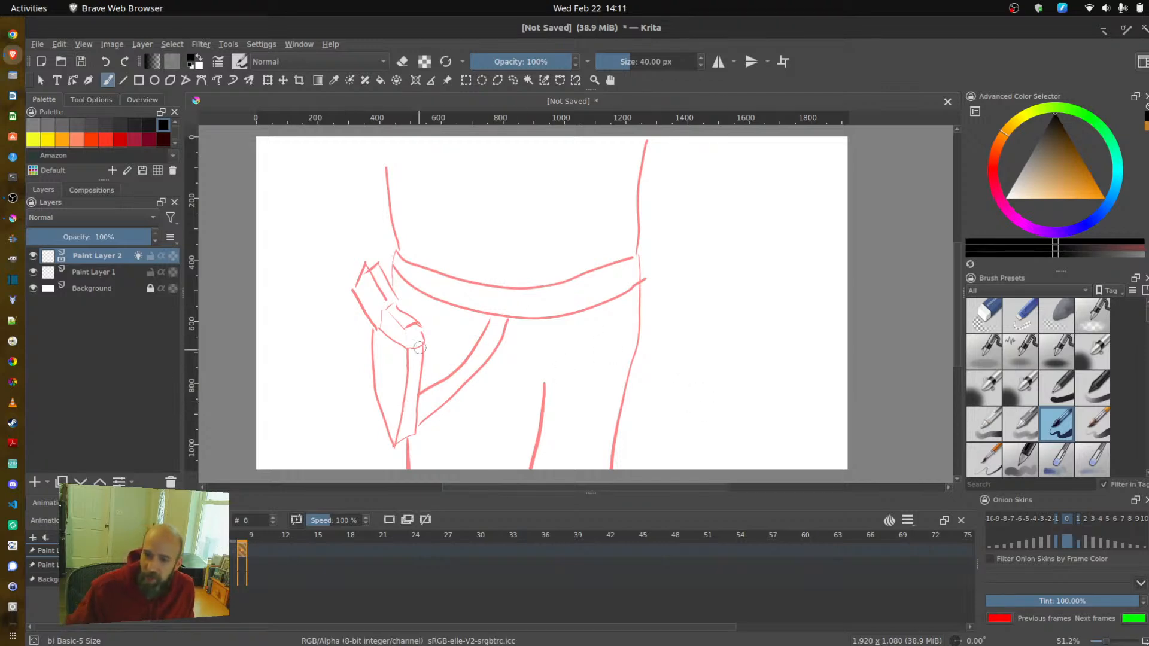
left_click(247, 550)
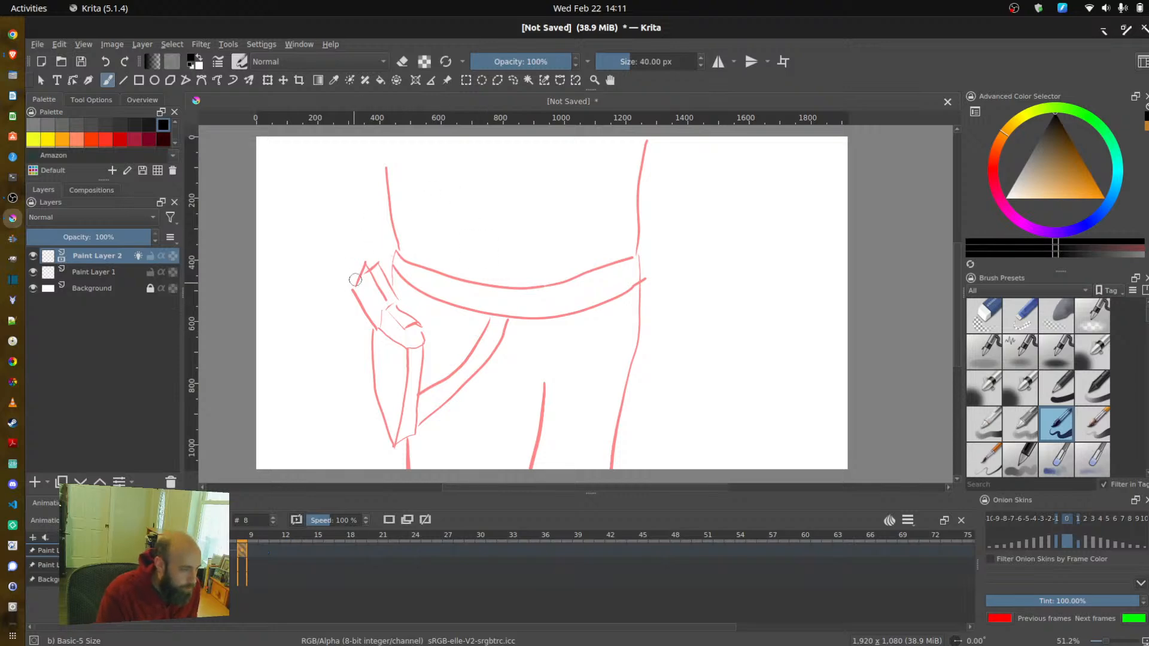
mouse_move(398, 293)
left_mouse_down()
mouse_move(395, 385)
mouse_move(412, 372)
mouse_move(412, 334)
left_mouse_up()
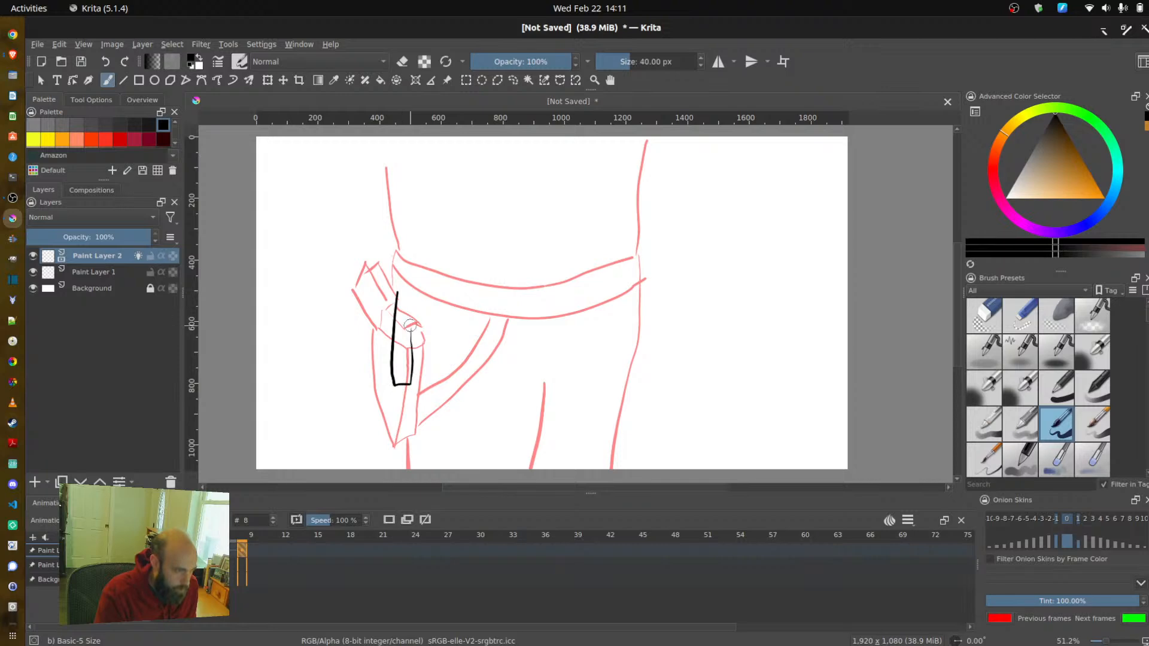
key("ctrl+z")
mouse_move(397, 292)
left_mouse_down()
mouse_move(399, 356)
mouse_move(409, 356)
mouse_move(414, 292)
mouse_move(396, 291)
mouse_move(398, 265)
mouse_move(415, 264)
mouse_move(417, 289)
left_mouse_up()
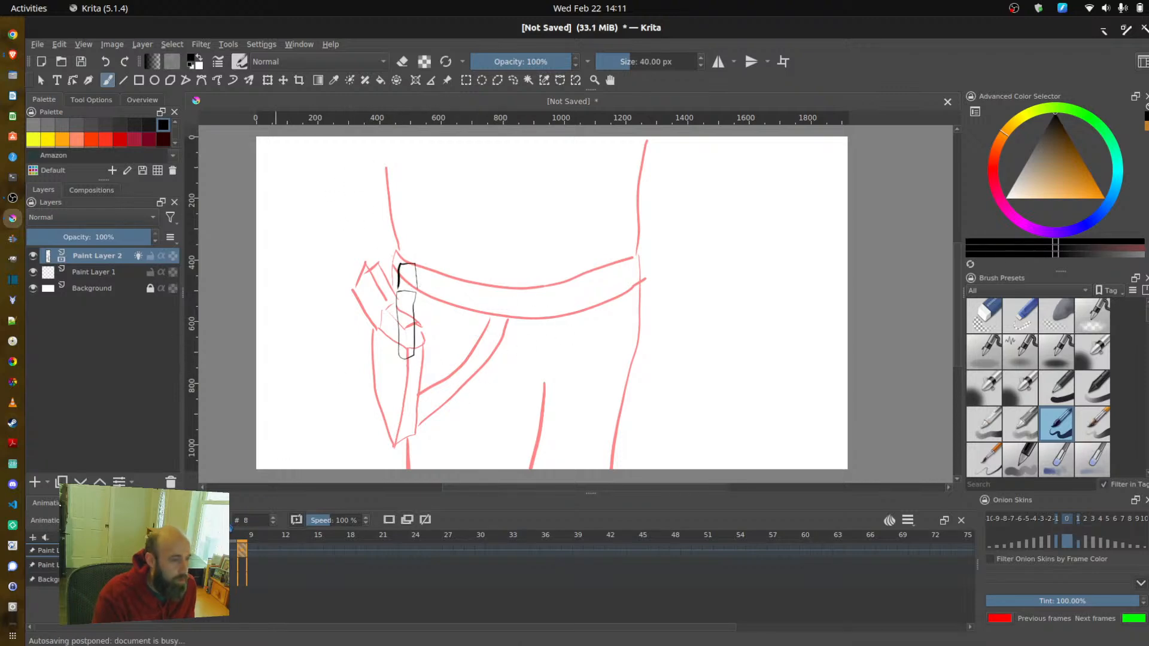
- Draw the outer and inner lines of two legs running from beside the narrow box down to the canvas's lower edge
mouse_move(416, 358)
left_mouse_down()
mouse_move(433, 464)
mouse_move(499, 415)
mouse_move(506, 343)
left_mouse_up()
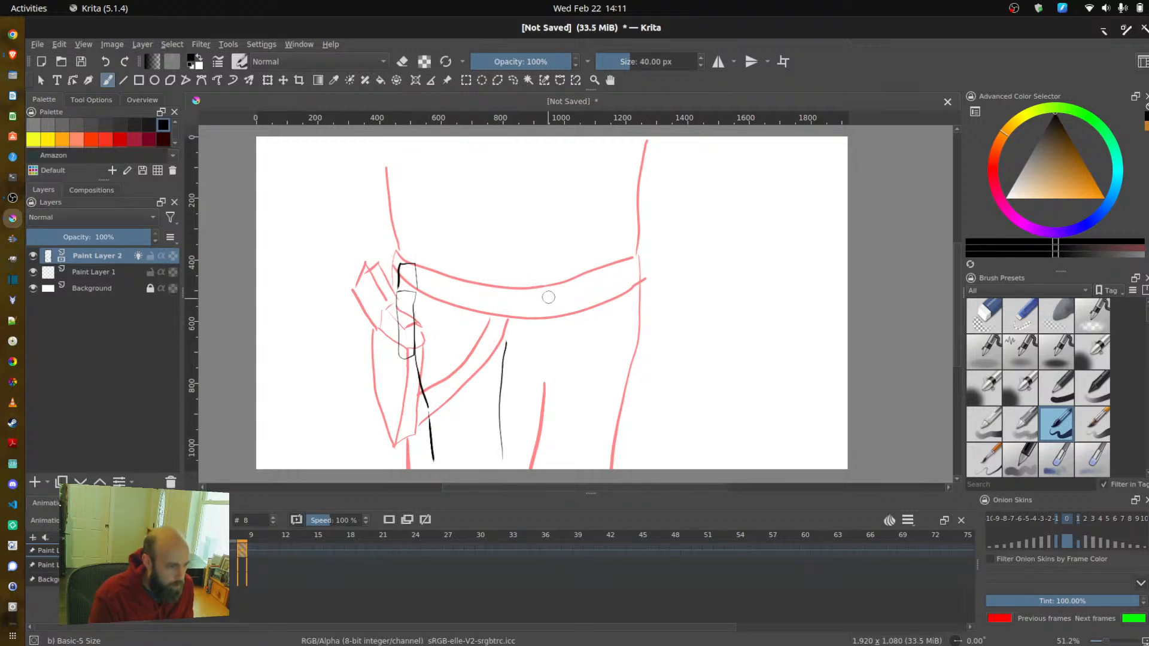
mouse_move(557, 294)
left_mouse_down()
mouse_move(579, 355)
mouse_move(576, 406)
left_mouse_up()
key("ctrl+z")
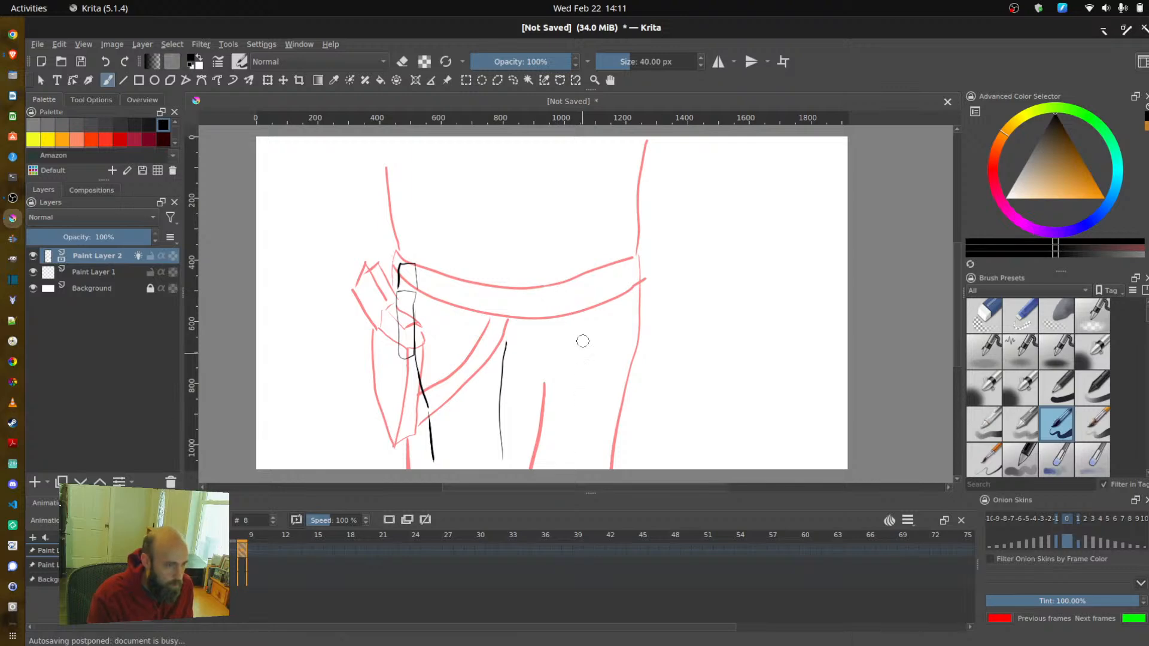
left_click_drag(591, 292, 575, 466)
left_click_drag(509, 348, 533, 467)
- Extend the outer leg lines upward and join them with a two-line waistband above the onion skin's curved band
mouse_move(417, 290)
left_mouse_down()
mouse_move(508, 300)
mouse_move(592, 290)
left_mouse_up()
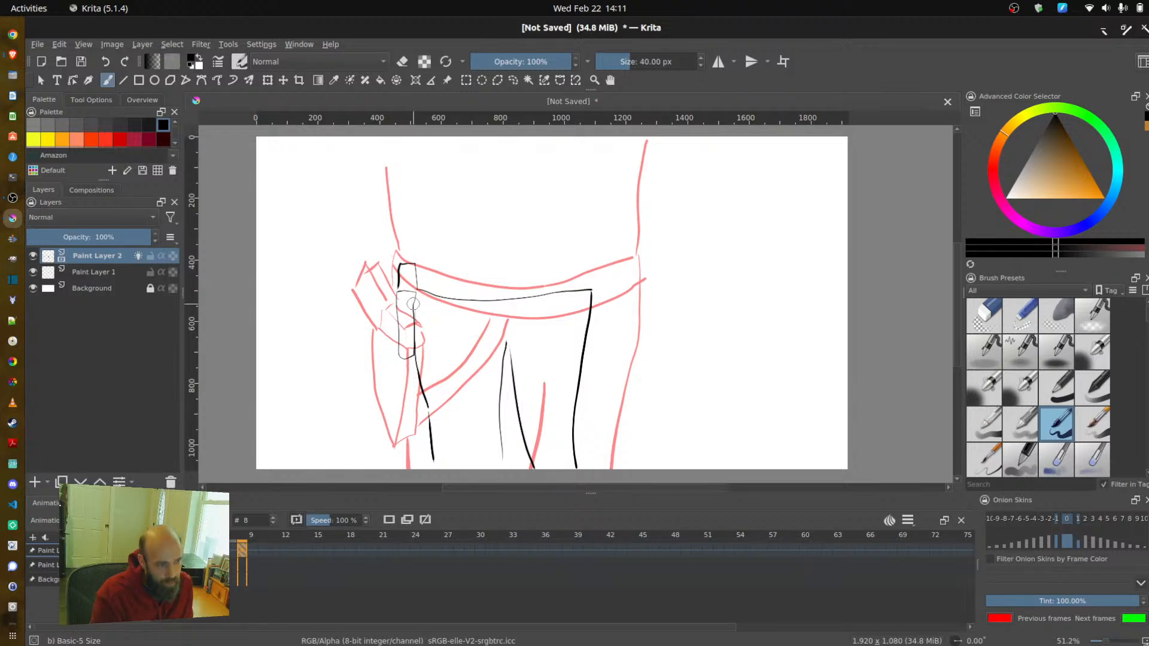
key("ctrl+z")
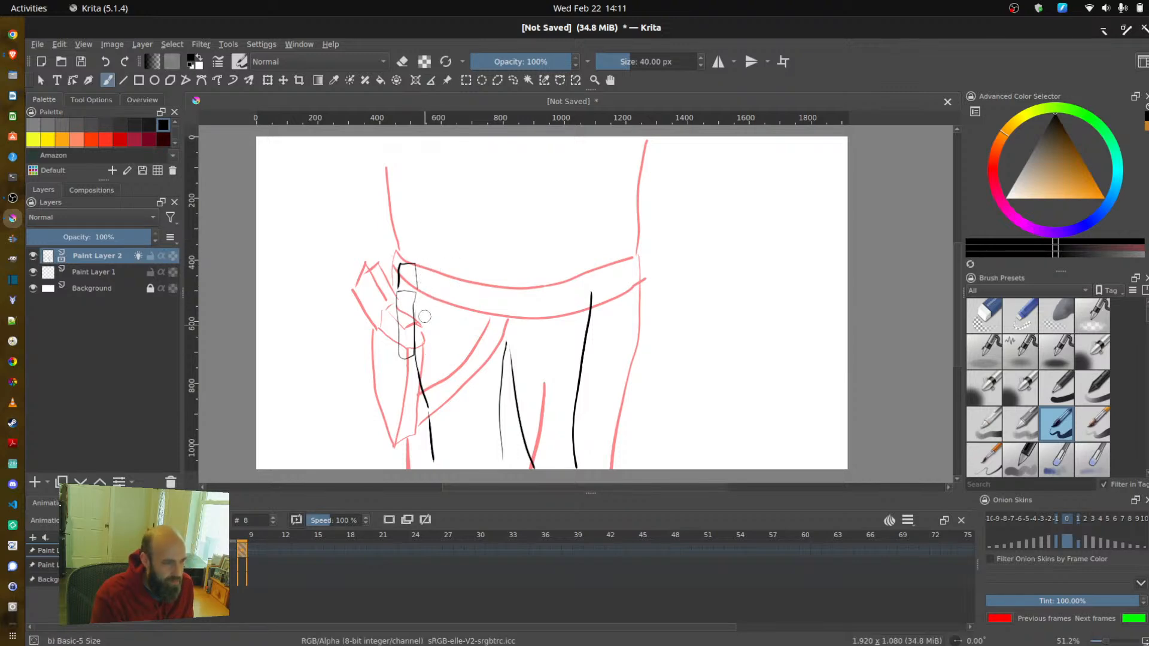
left_click_drag(591, 298, 587, 251)
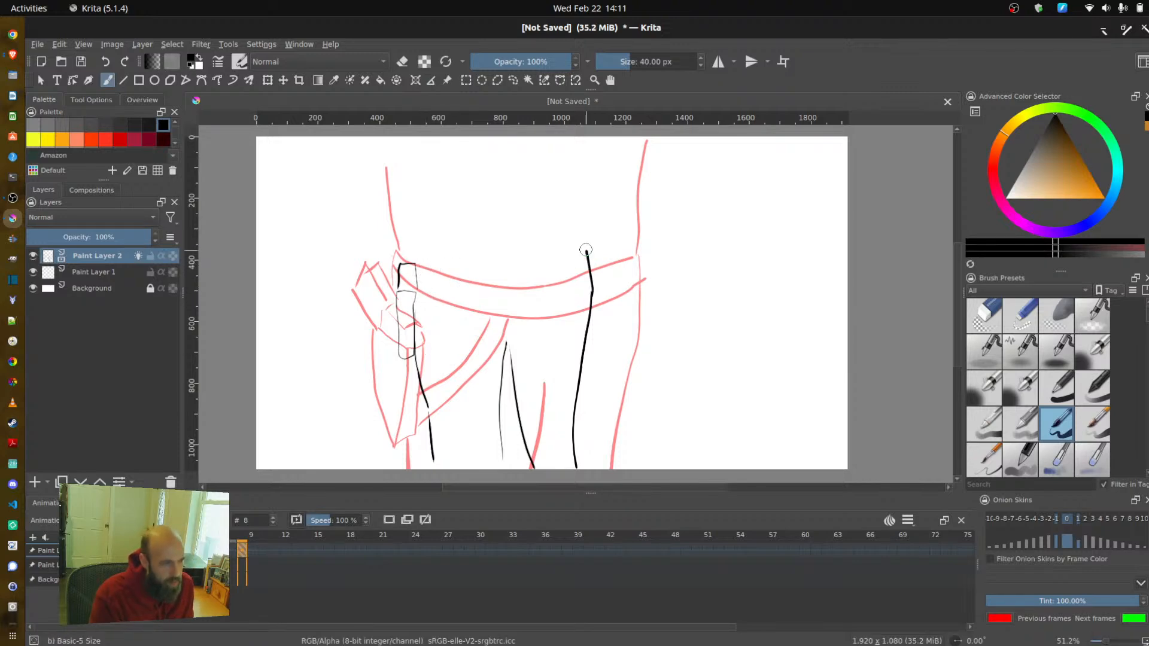
mouse_move(415, 267)
left_mouse_down()
mouse_move(417, 244)
mouse_move(493, 260)
mouse_move(587, 252)
left_mouse_up()
mouse_move(417, 244)
left_mouse_down()
mouse_move(430, 229)
mouse_move(600, 232)
mouse_move(417, 245)
left_mouse_up()
key("ctrl+z")
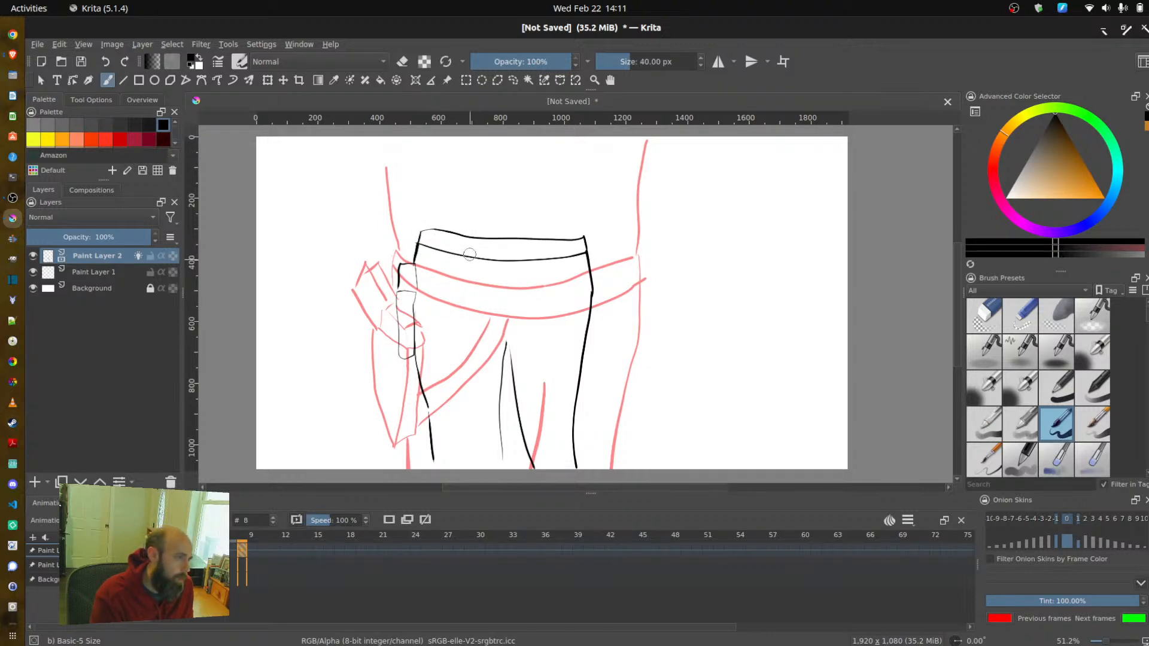
- Draw two diagonal strap lines from the waistband's left part down to the narrow upright box
mouse_move(414, 310)
left_mouse_down()
mouse_move(452, 252)
mouse_move(445, 282)
mouse_move(408, 321)
mouse_move(452, 253)
left_mouse_up()
key("ctrl+z")
key("ctrl+z")
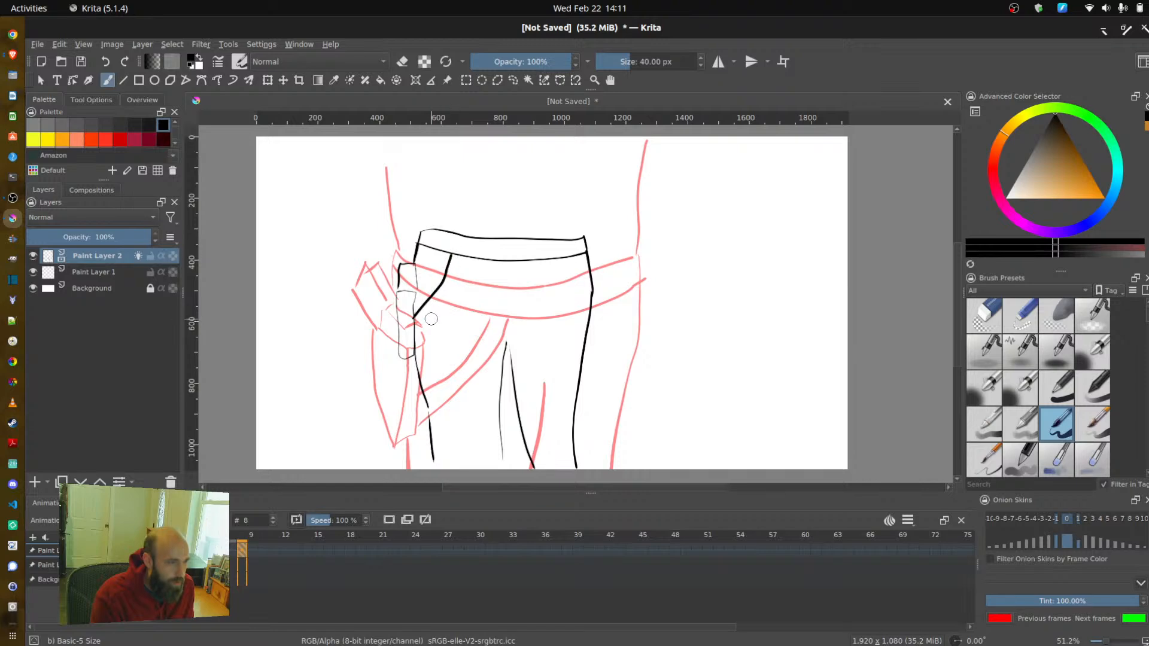
key("ctrl+z")
left_click_drag(413, 311, 454, 255)
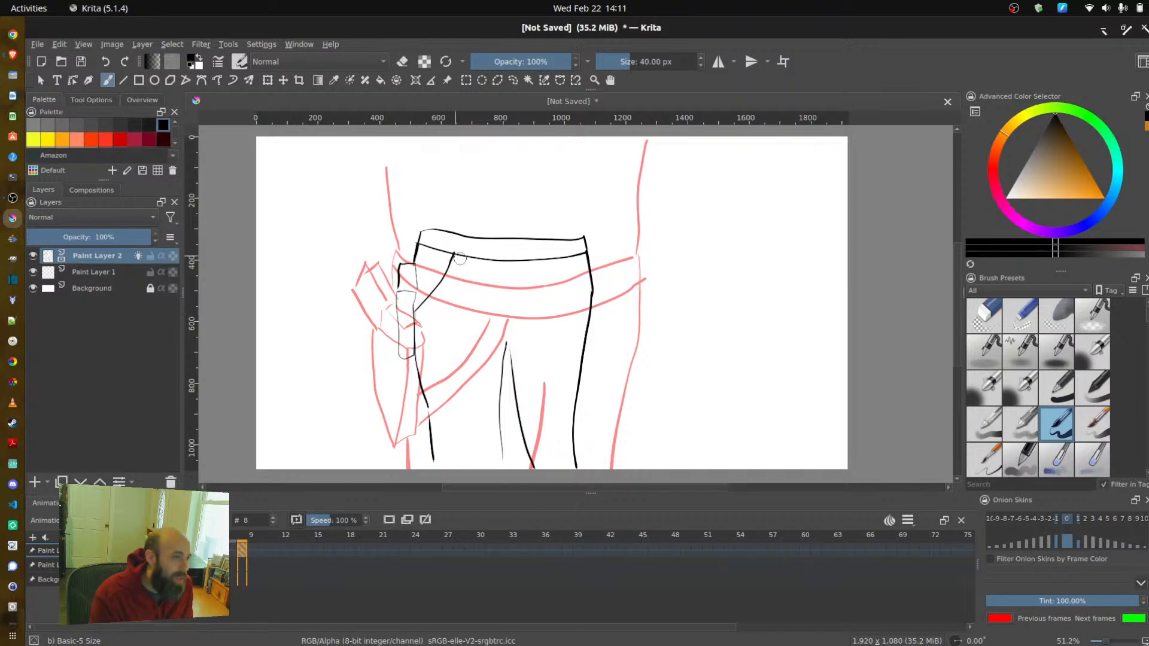
left_click_drag(417, 335, 462, 256)
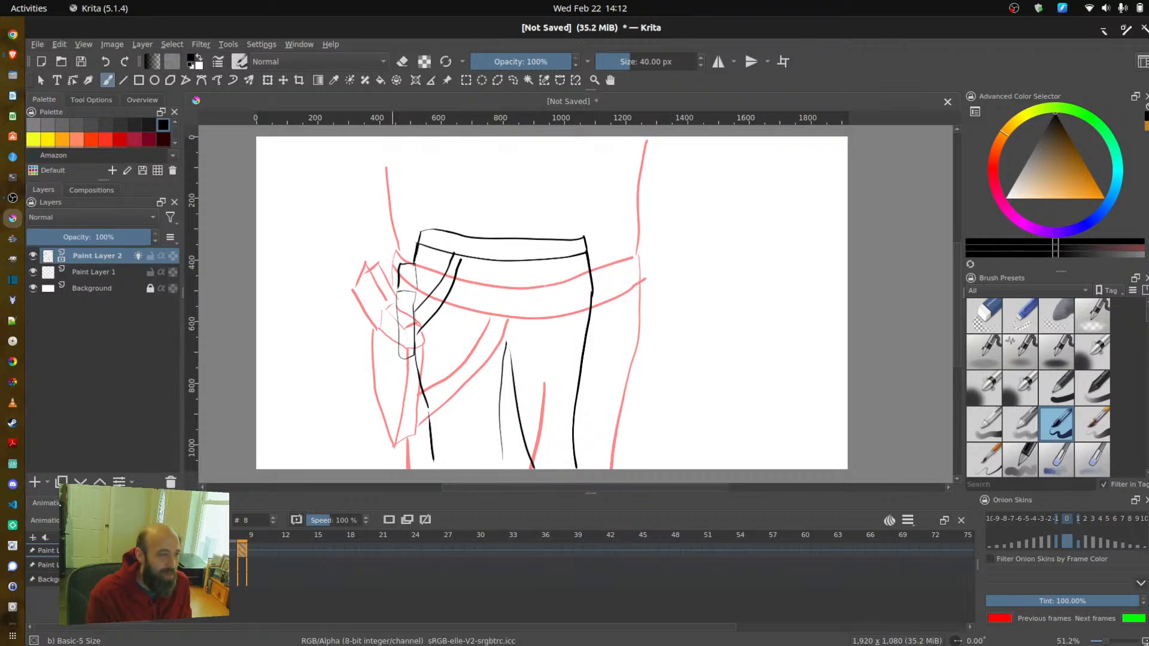
- Set the animation's clip end to 15 and its frame rate to 30
key("space")
key("space")
left_click(908, 520)
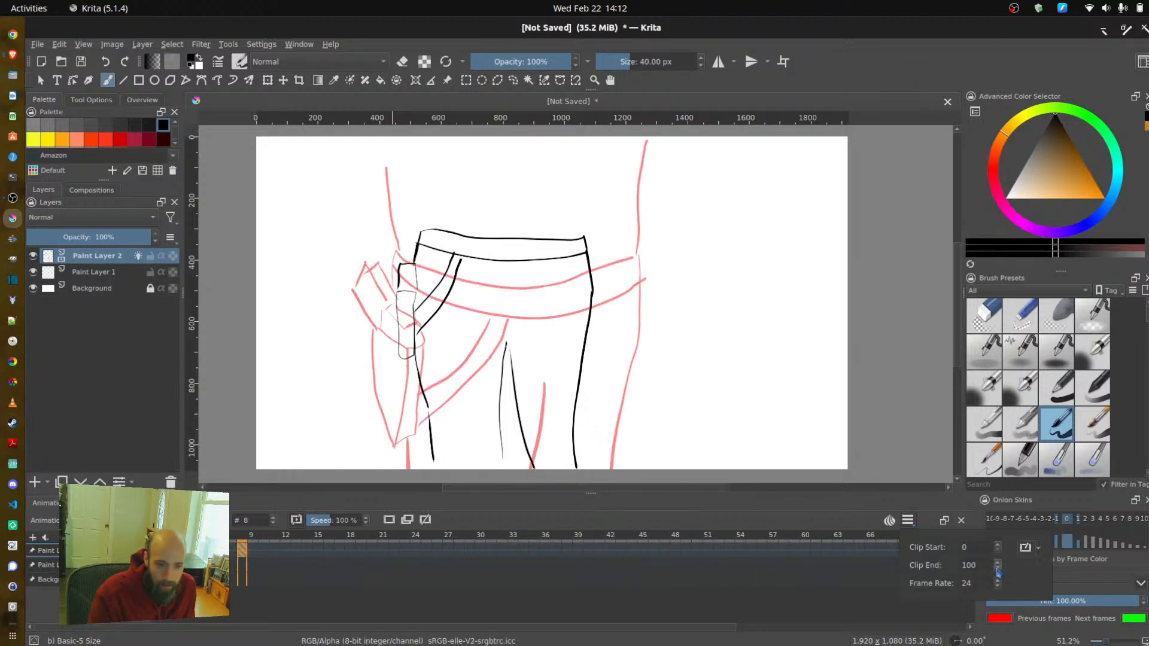
key("BackSpace")
key("BackSpace")
key("BackSpace")
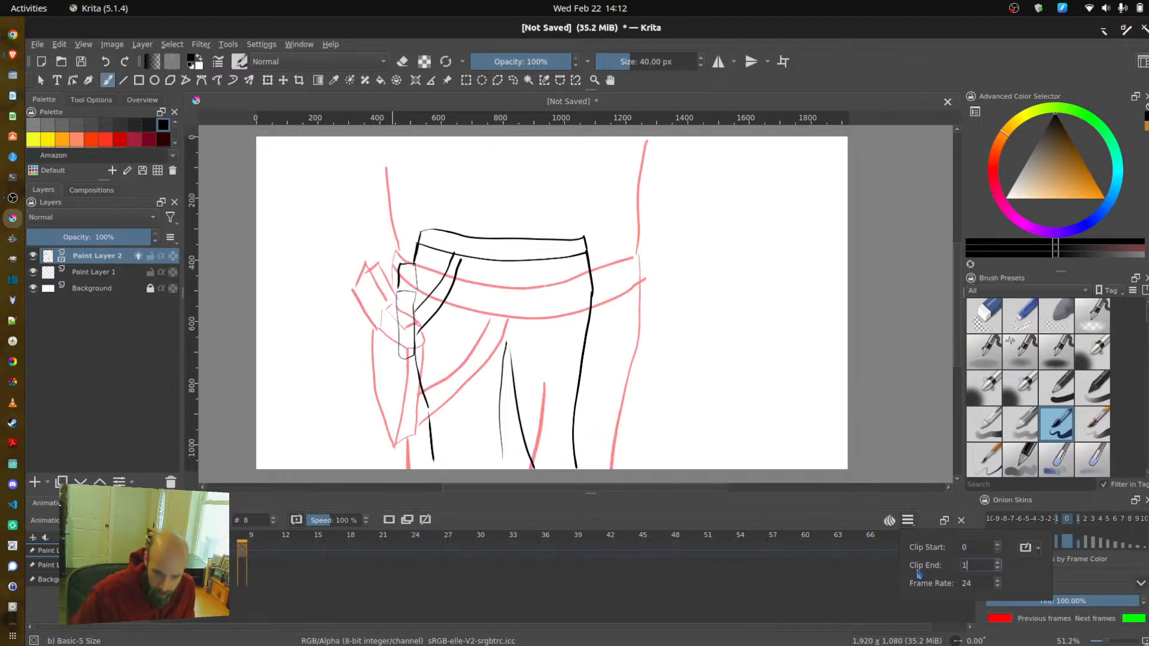
type("15")
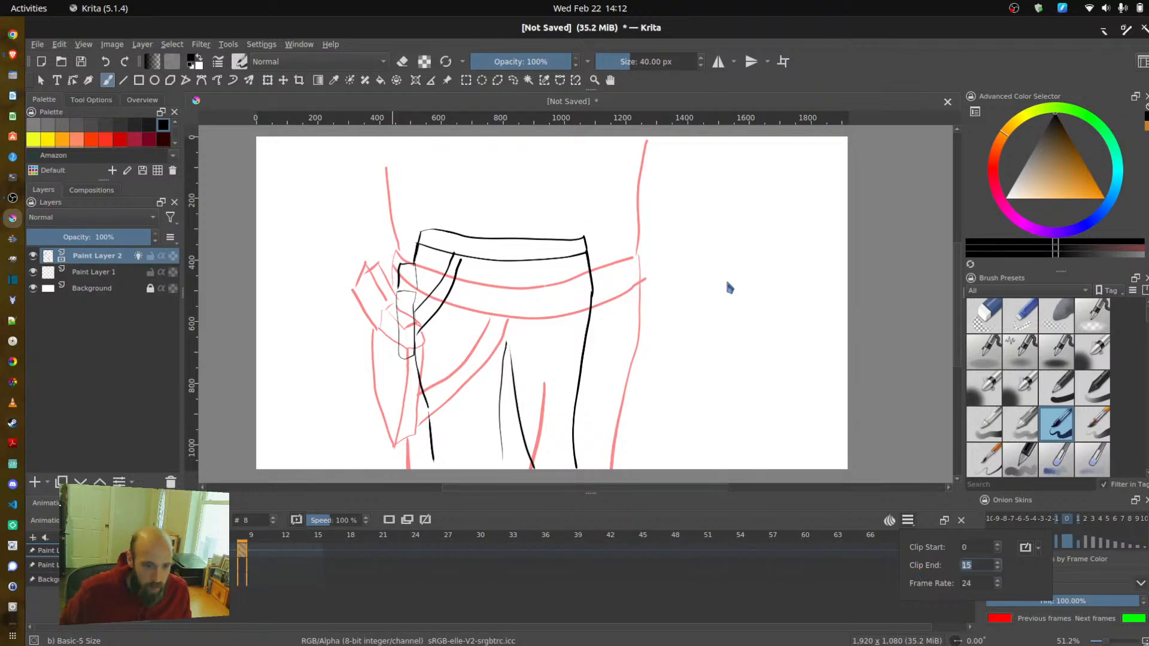
key("Tab")
type("30")
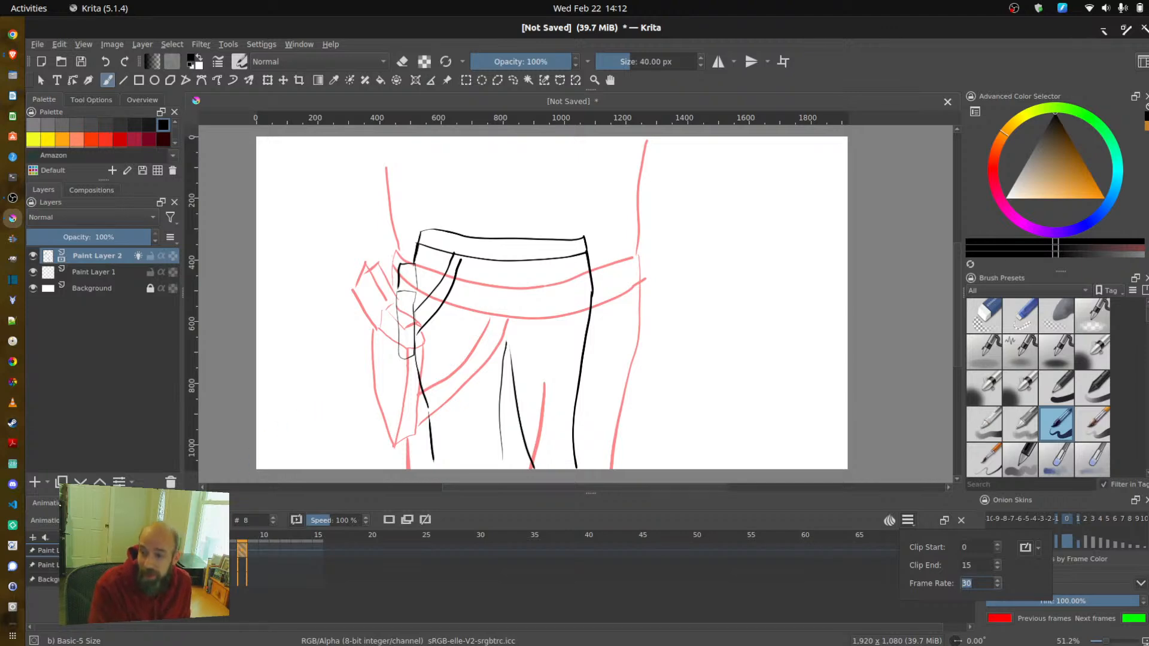
left_click(329, 497)
- Save the animation as a Krita document named Draw_Gun_1 in the Videos/FINALS/Speedpaints folder
key("ctrl+s")
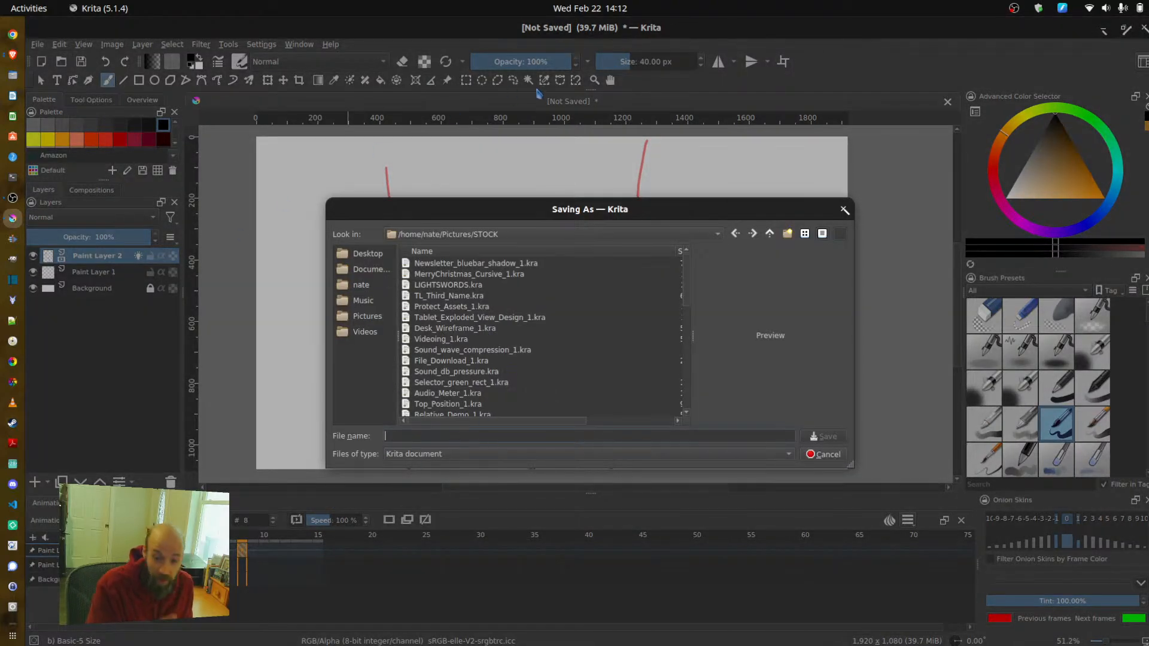
left_click(376, 316)
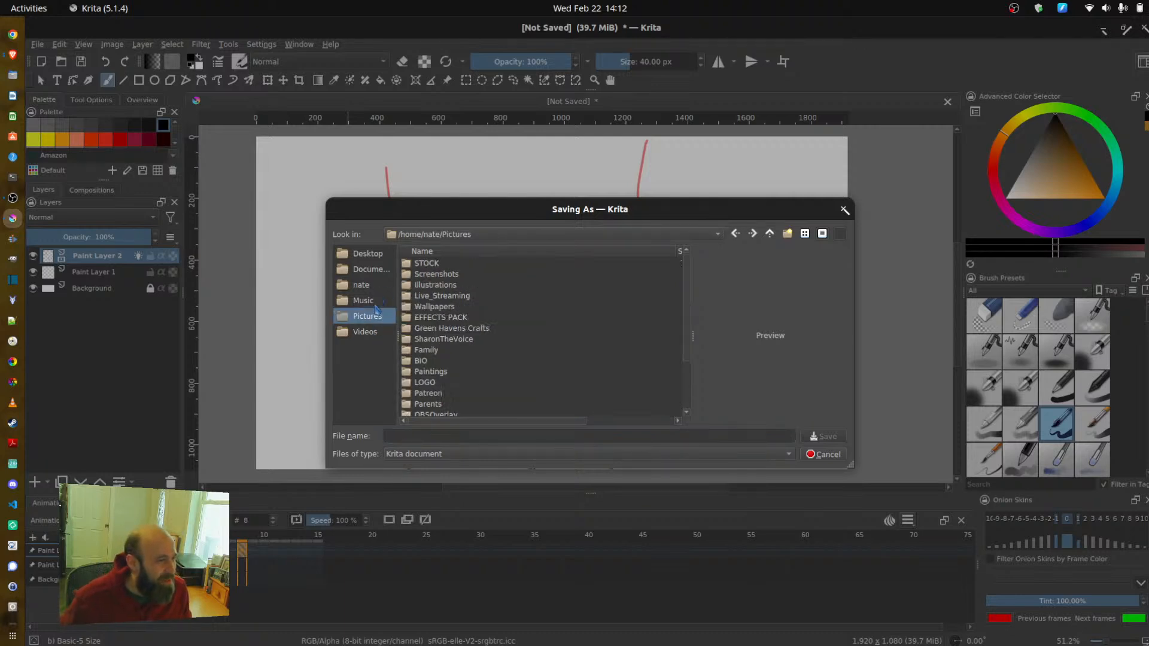
left_click(372, 333)
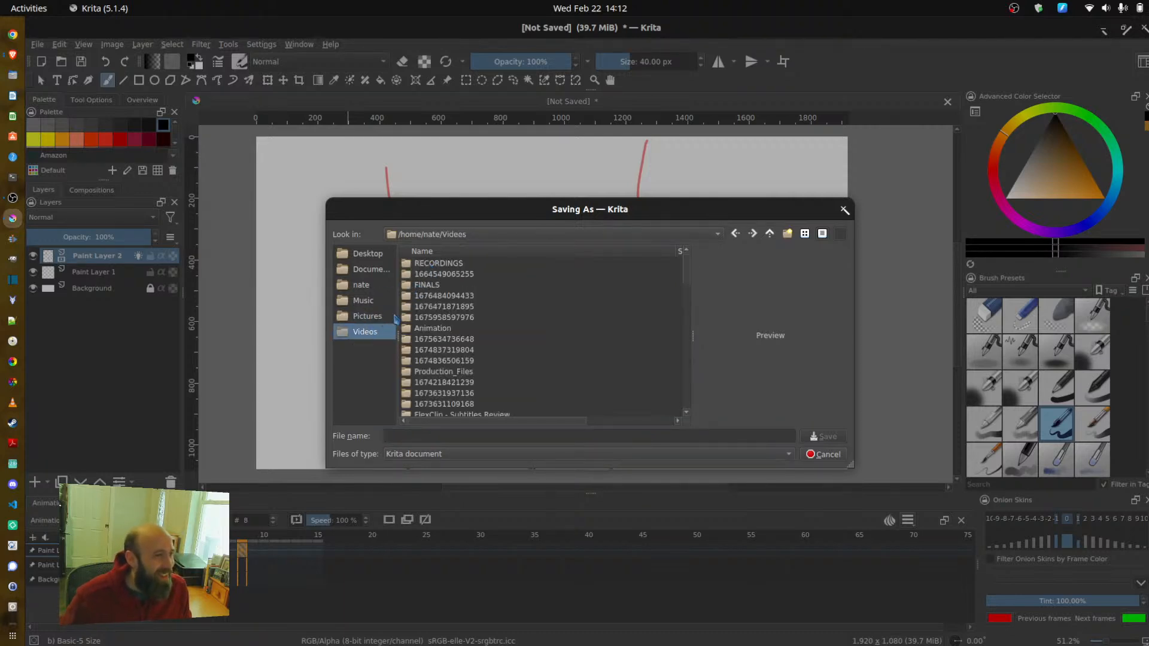
double_click(448, 286)
double_click(451, 287)
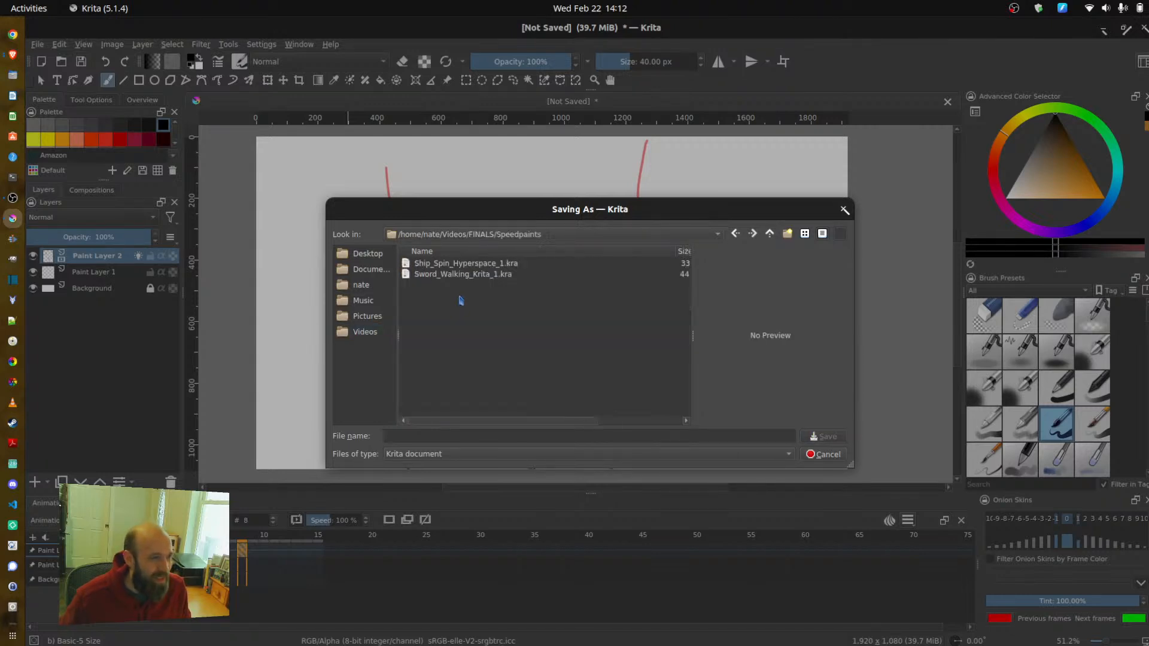
left_click(477, 439)
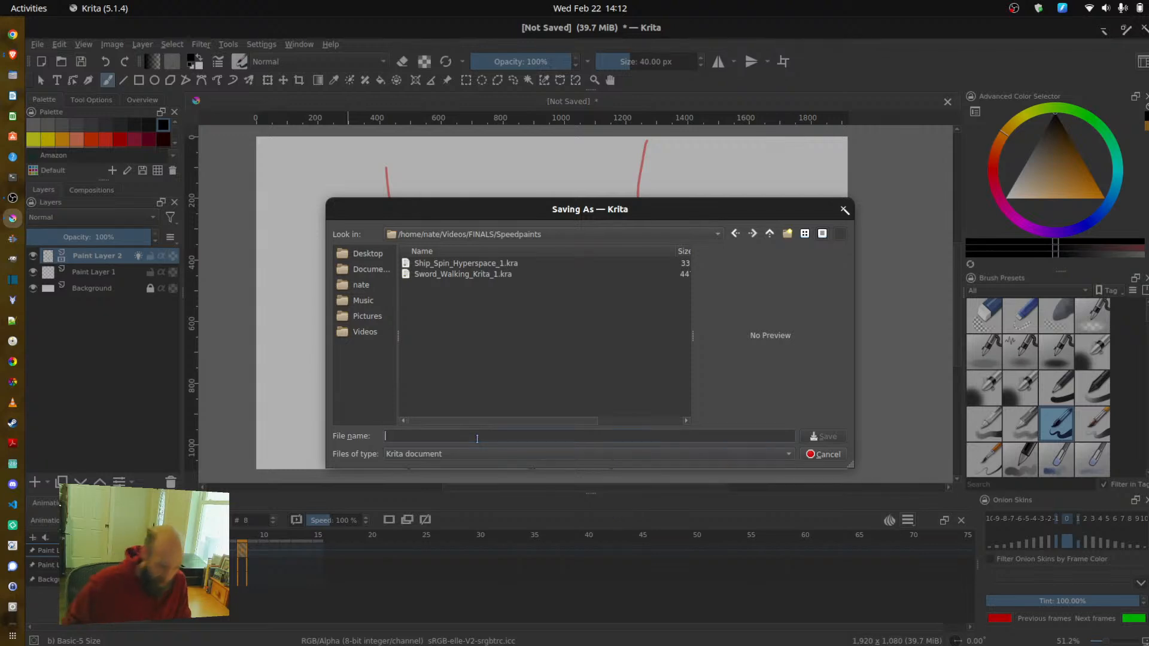
type("Draw_Gun_1")
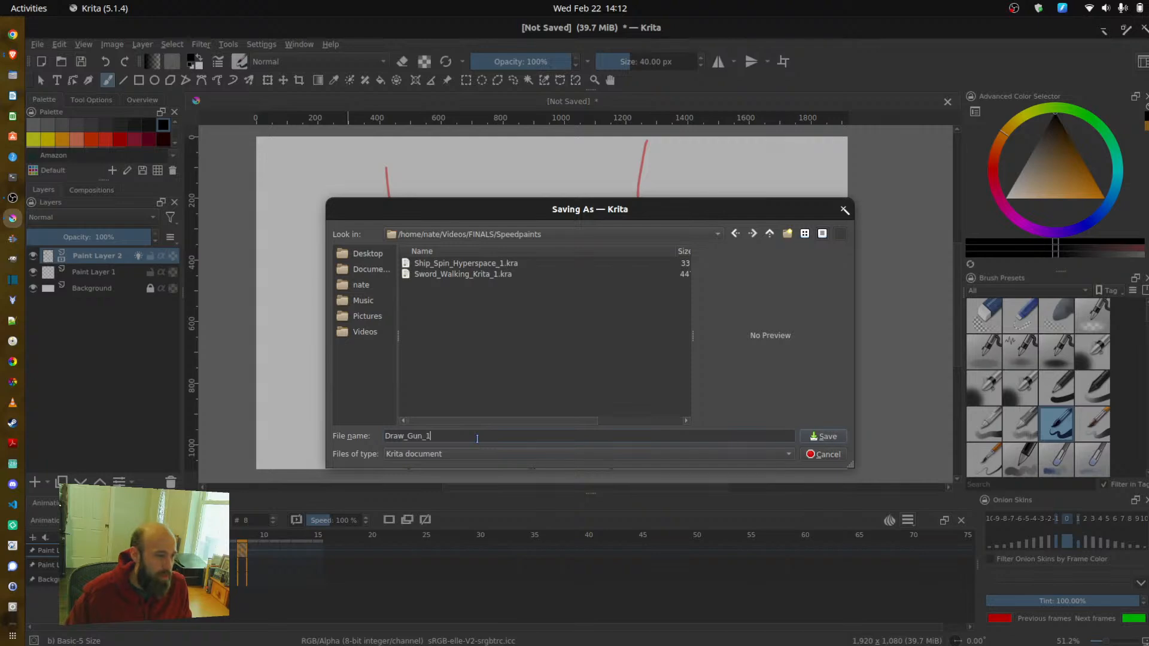
key("Return")
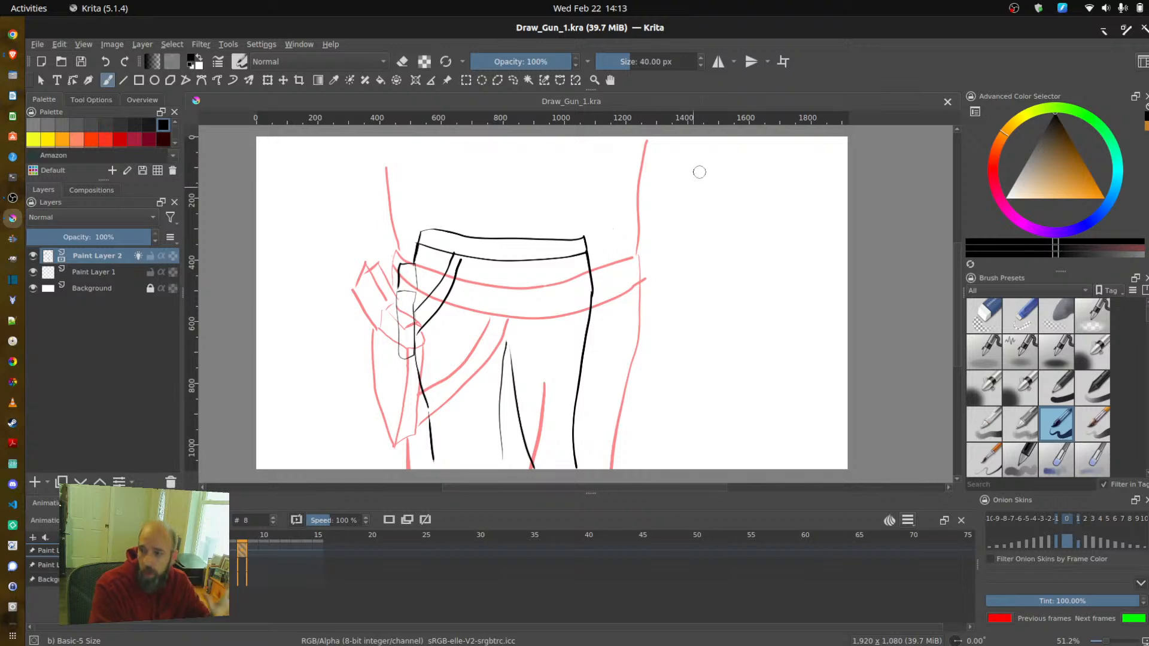
- Examine the Transform tool's Mesh mode and its mesh size options on the current drawing
left_click(465, 83)
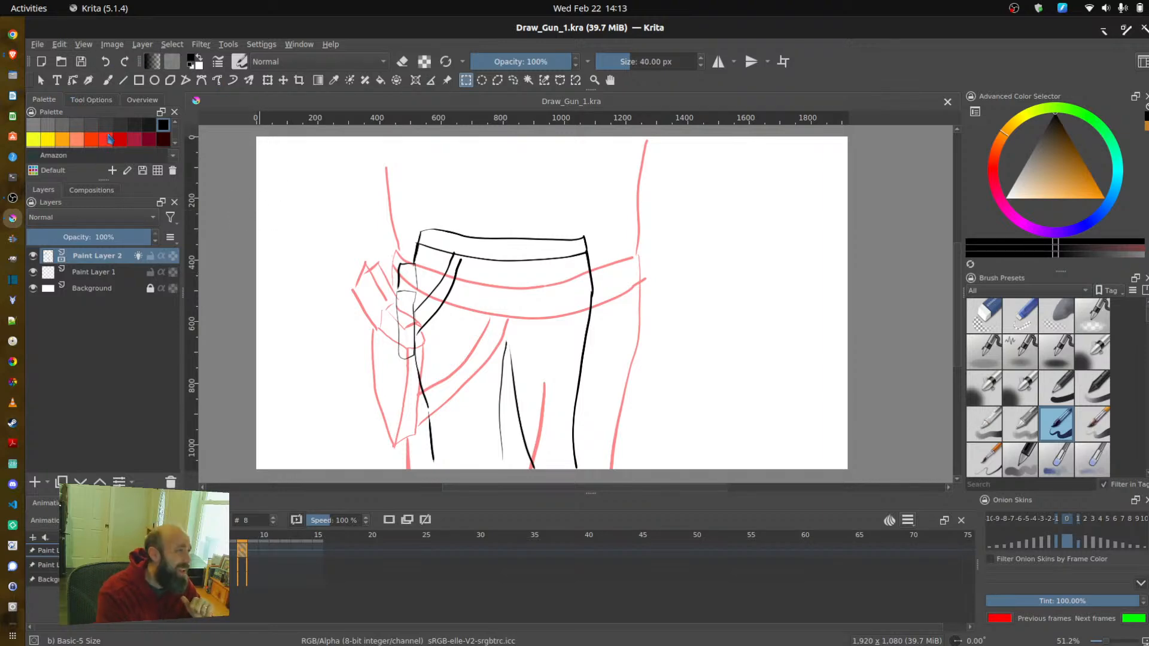
left_click(147, 101)
left_click(92, 100)
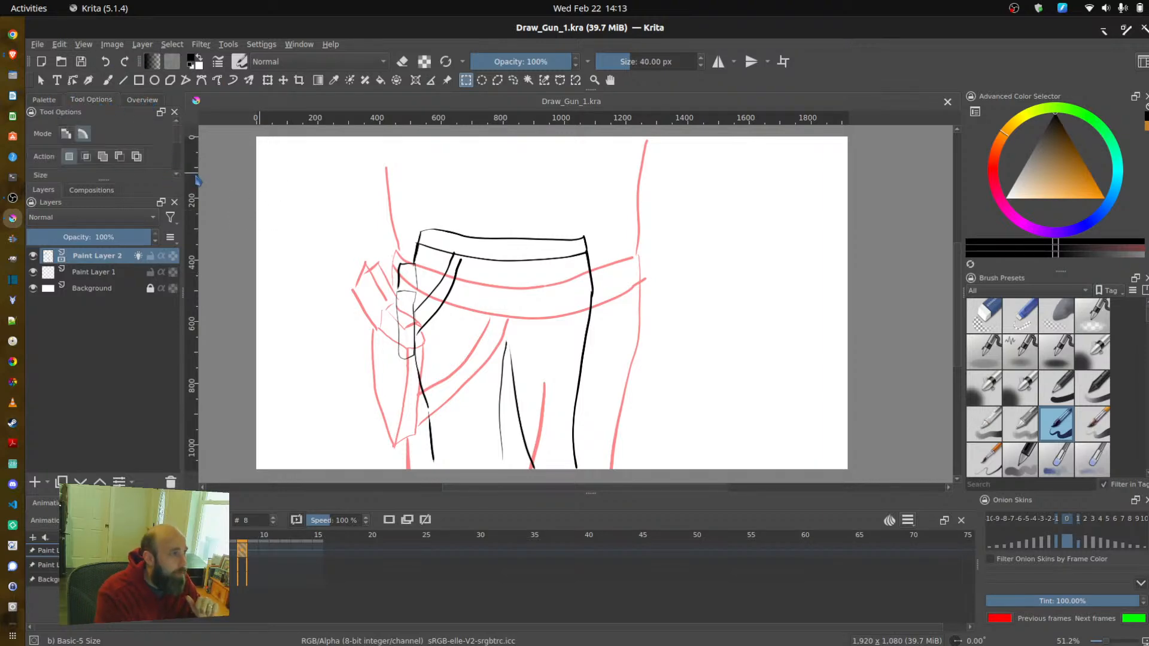
mouse_move(177, 144)
left_mouse_down()
mouse_move(180, 155)
mouse_move(175, 125)
left_mouse_up()
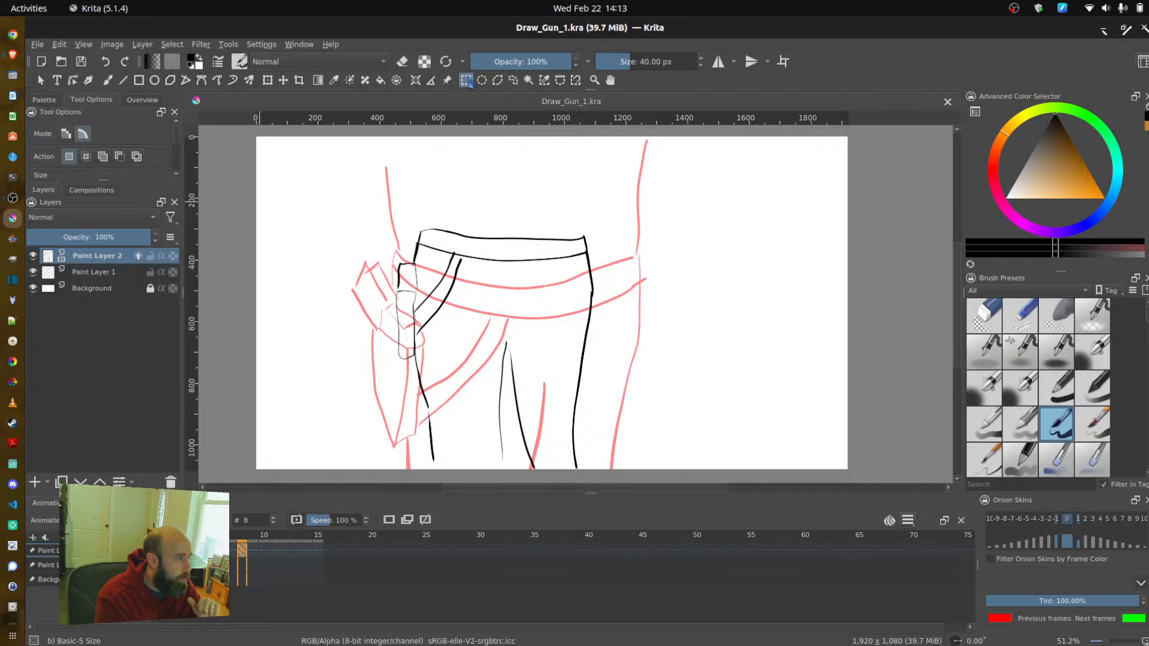
left_click(268, 80)
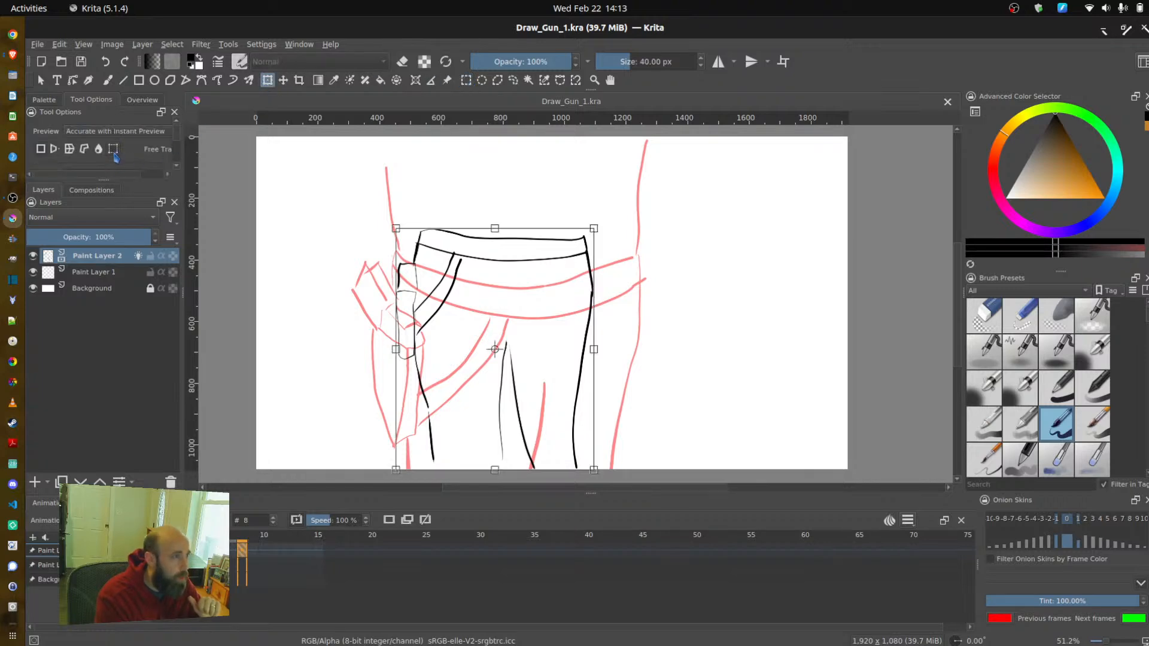
left_click(114, 152)
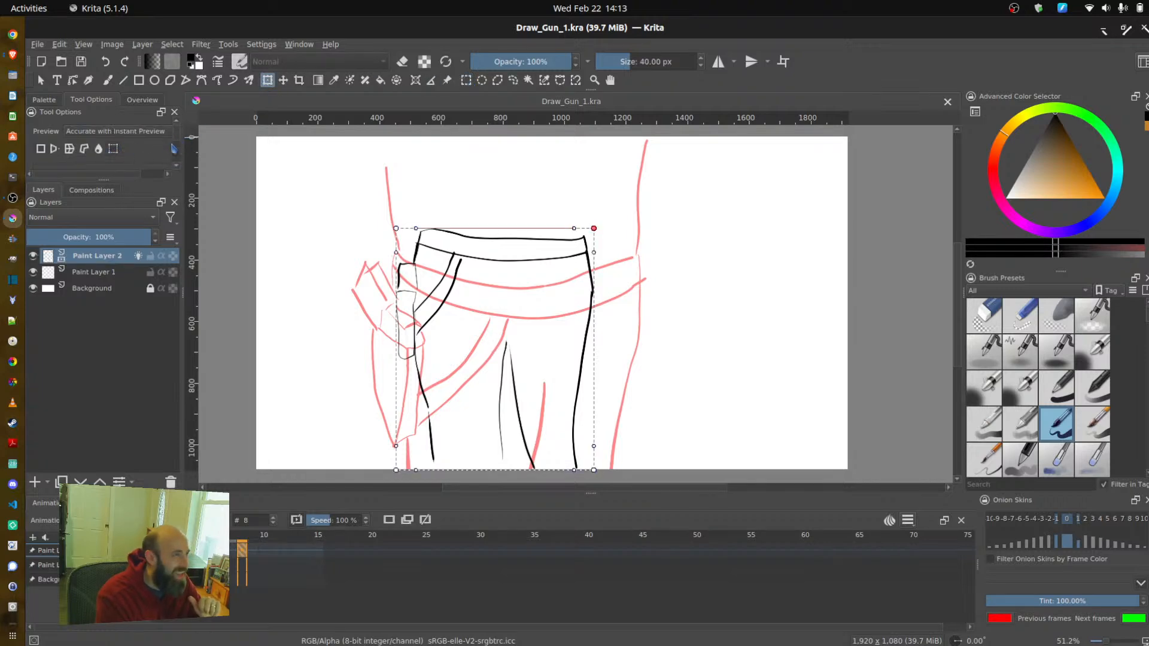
scroll(177, 144, "down", 2)
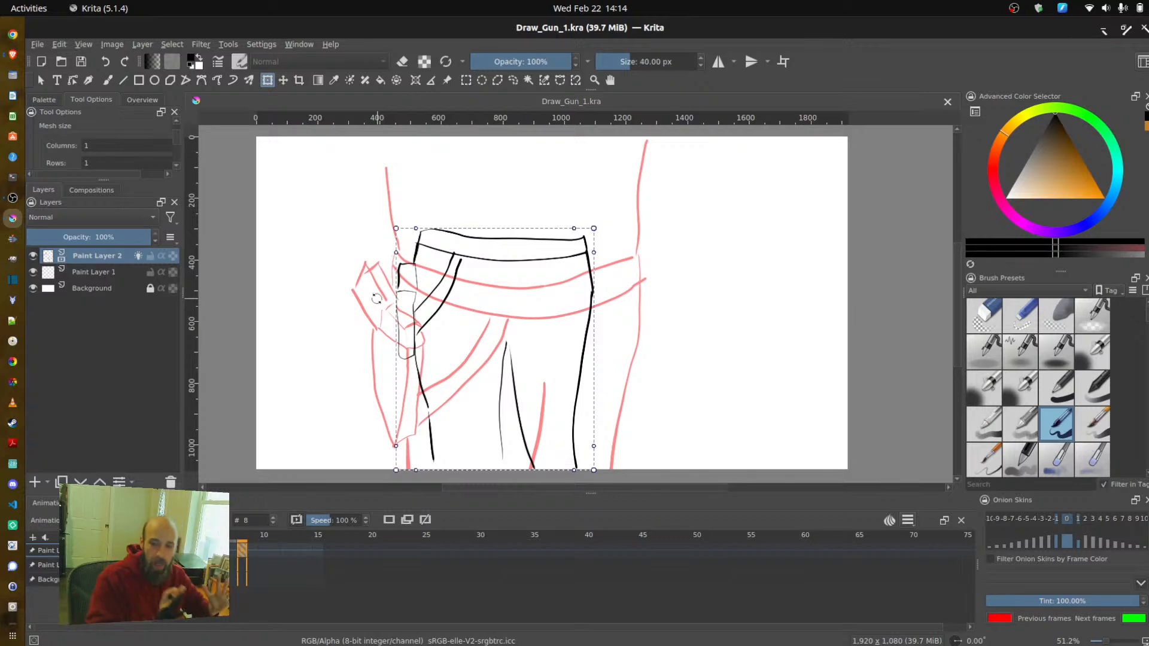
- Draw the two side lines of the torso with the brush, from the waistband's ends up to near the canvas's upper edge
left_click(108, 80)
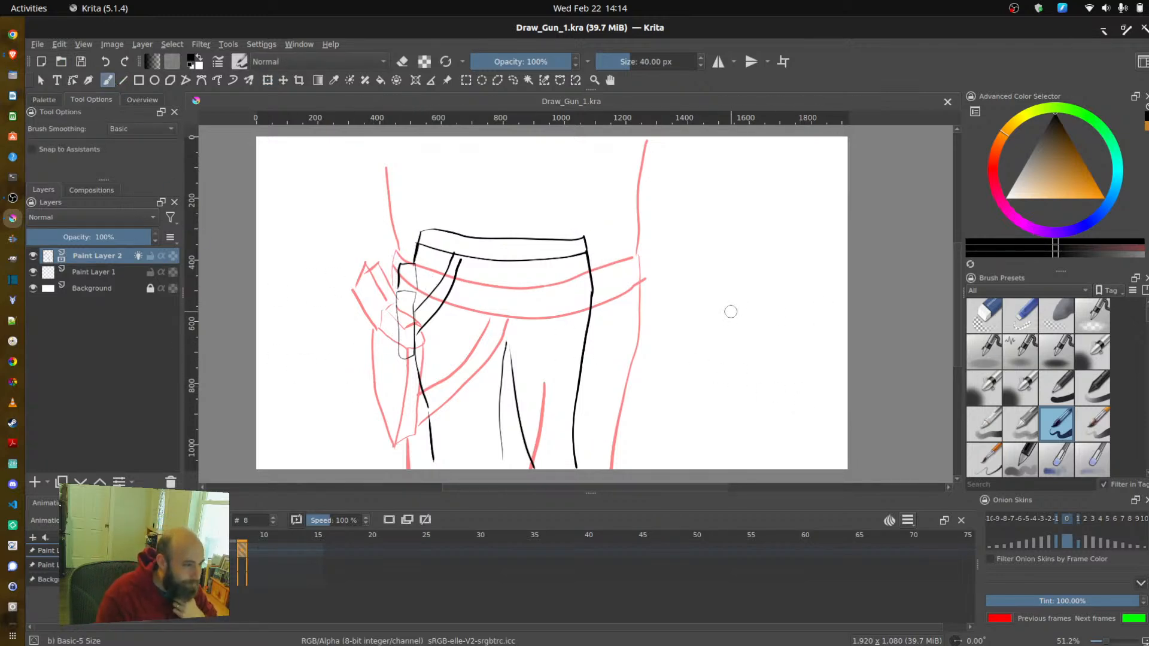
key("alt+Tab")
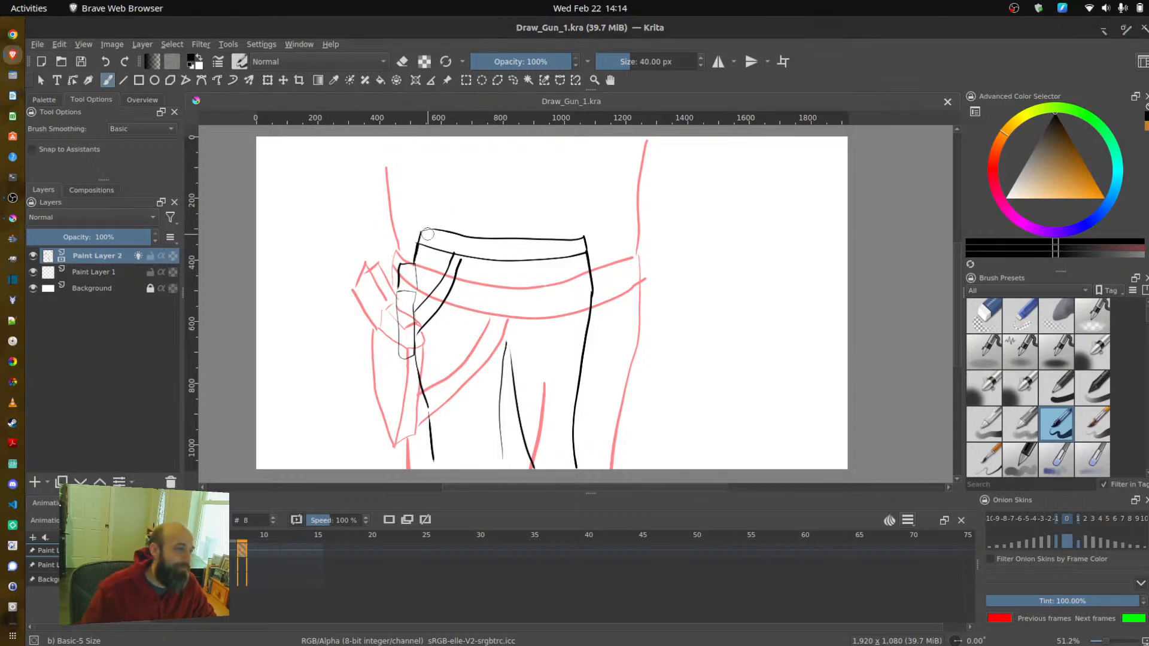
left_click_drag(424, 232, 410, 145)
left_click_drag(581, 235, 606, 146)
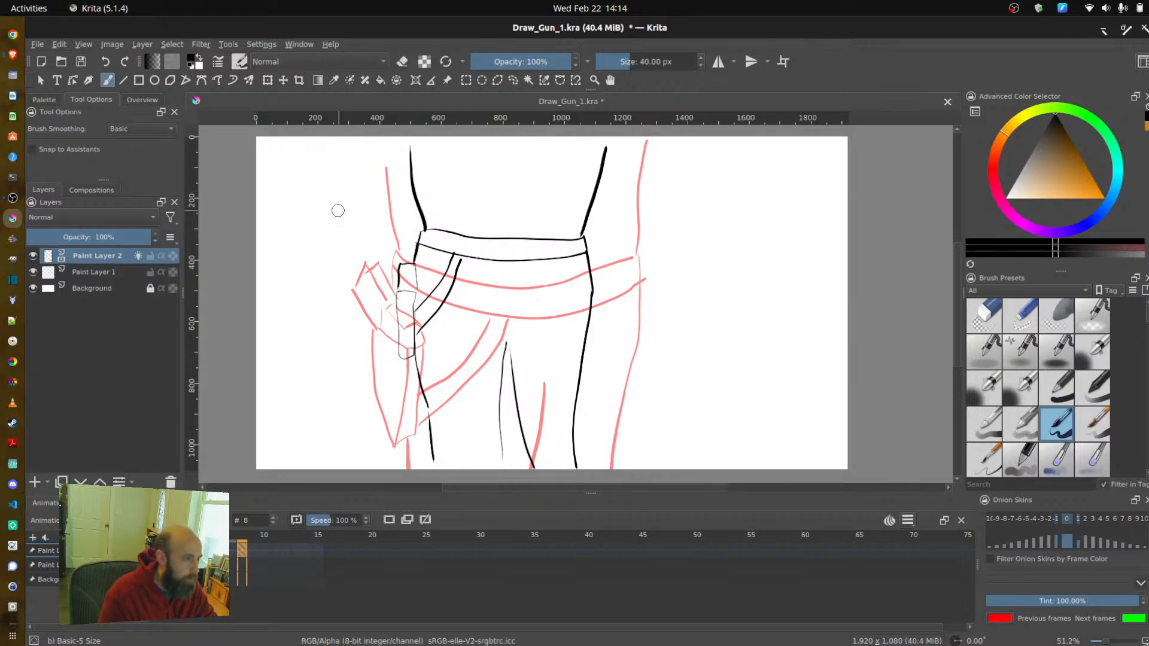
- Sketch a small open hand to the left of the torso and extend two forearm lines up to near the canvas's upper edge
left_click_drag(337, 208, 347, 257)
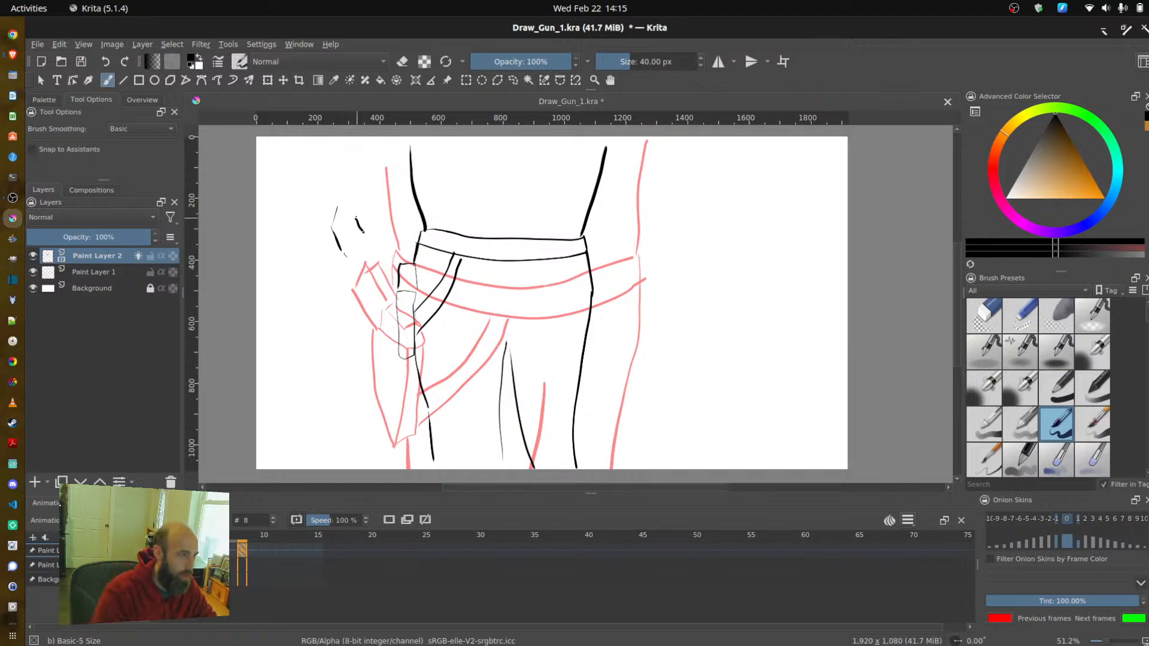
left_click_drag(356, 203, 360, 218)
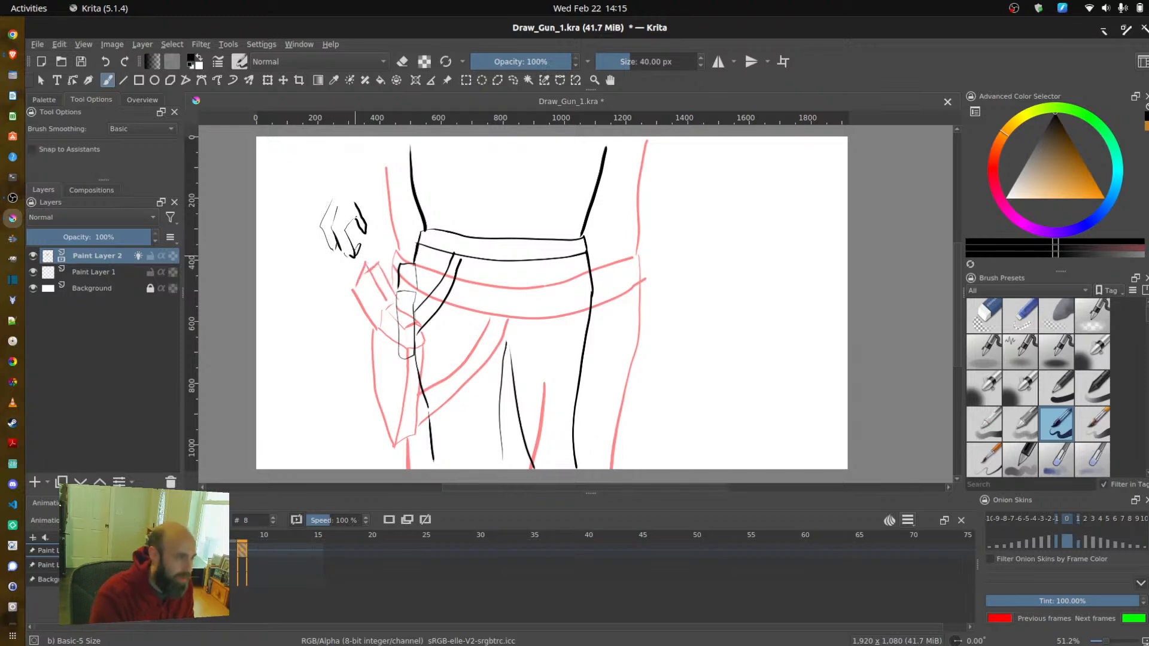
key("ctrl+z")
key("ctrl+z")
key("ctrl+z")
key("ctrl+z")
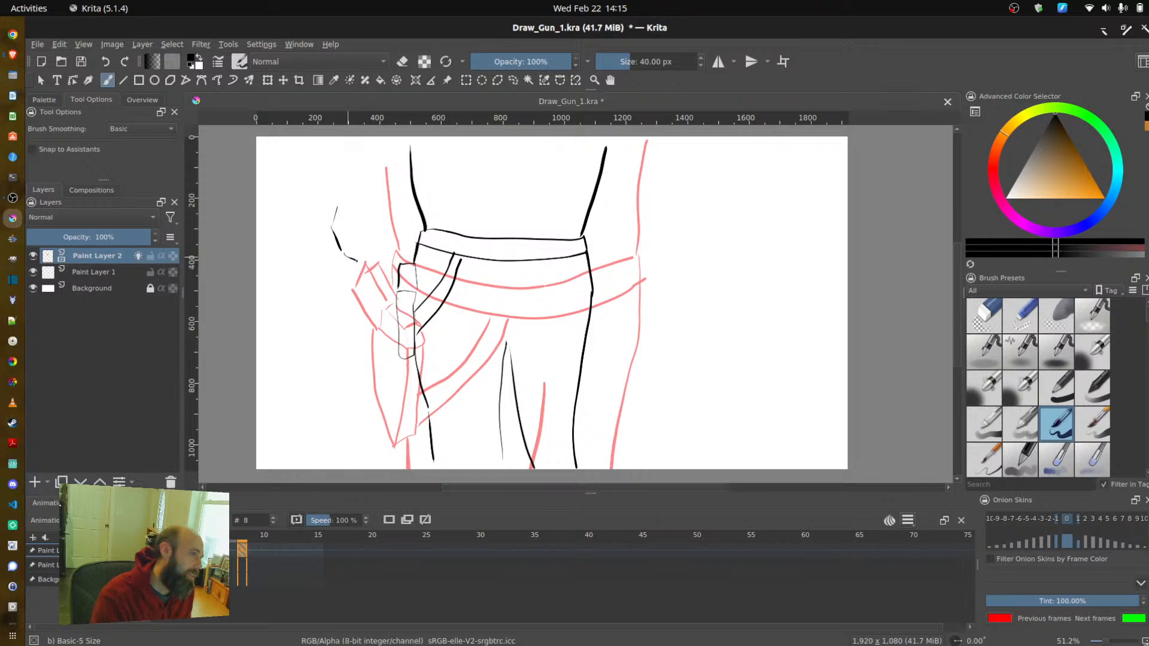
key("ctrl+z")
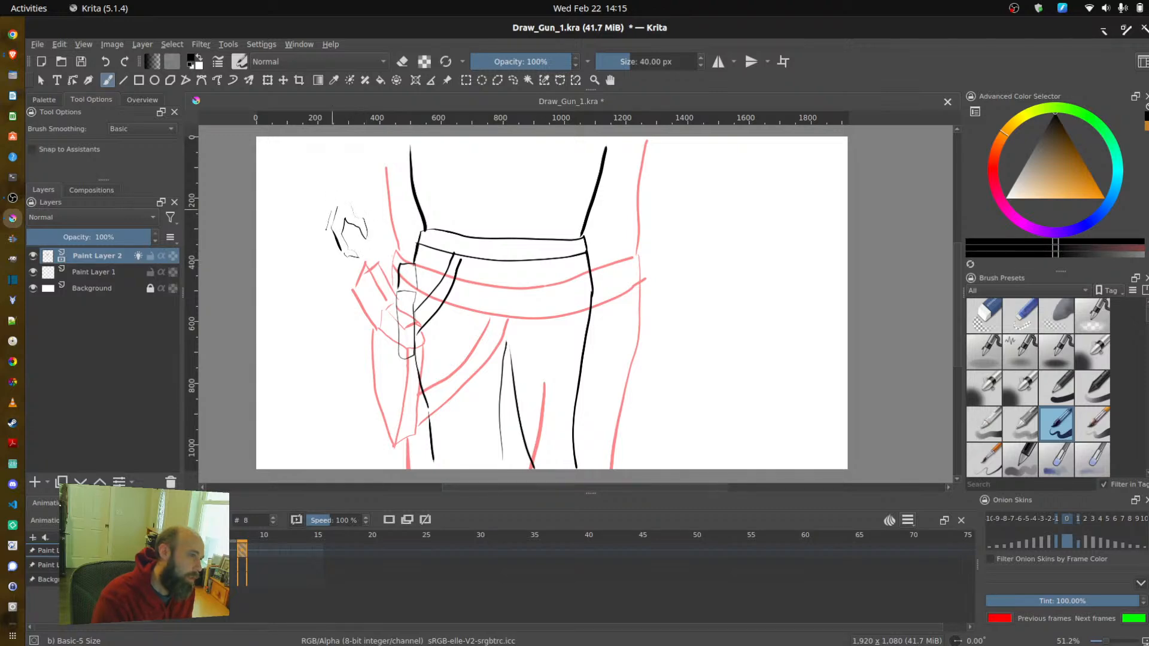
left_click_drag(321, 224, 325, 202)
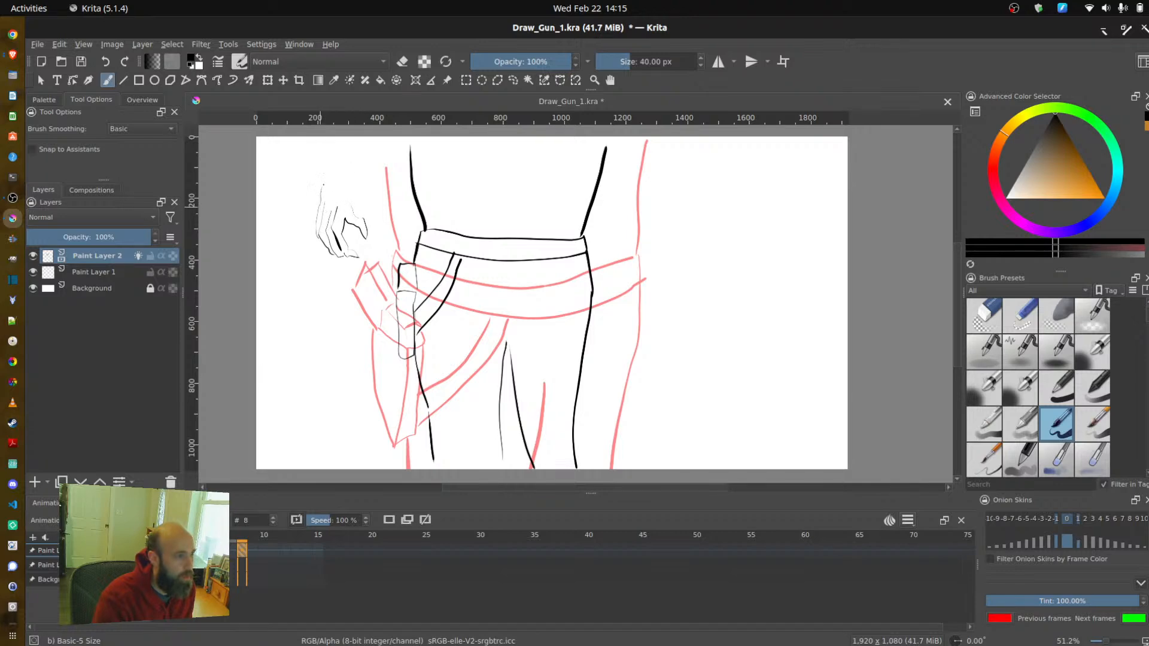
mouse_move(323, 186)
left_mouse_down()
mouse_move(322, 142)
mouse_move(352, 138)
left_mouse_up()
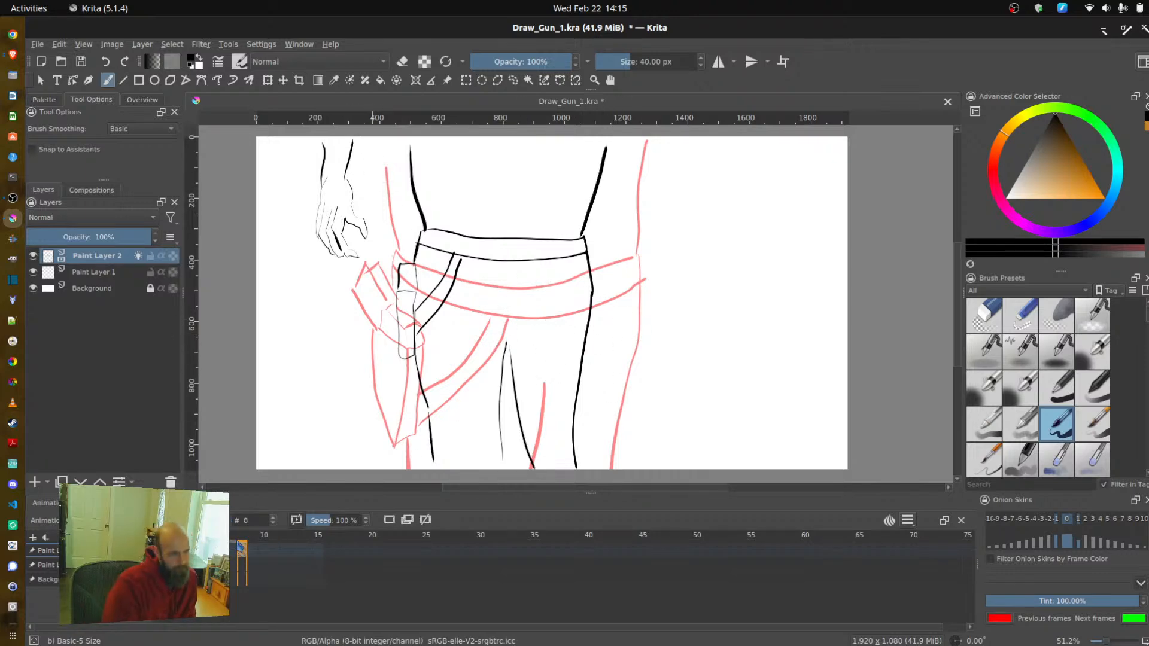
left_click(289, 554)
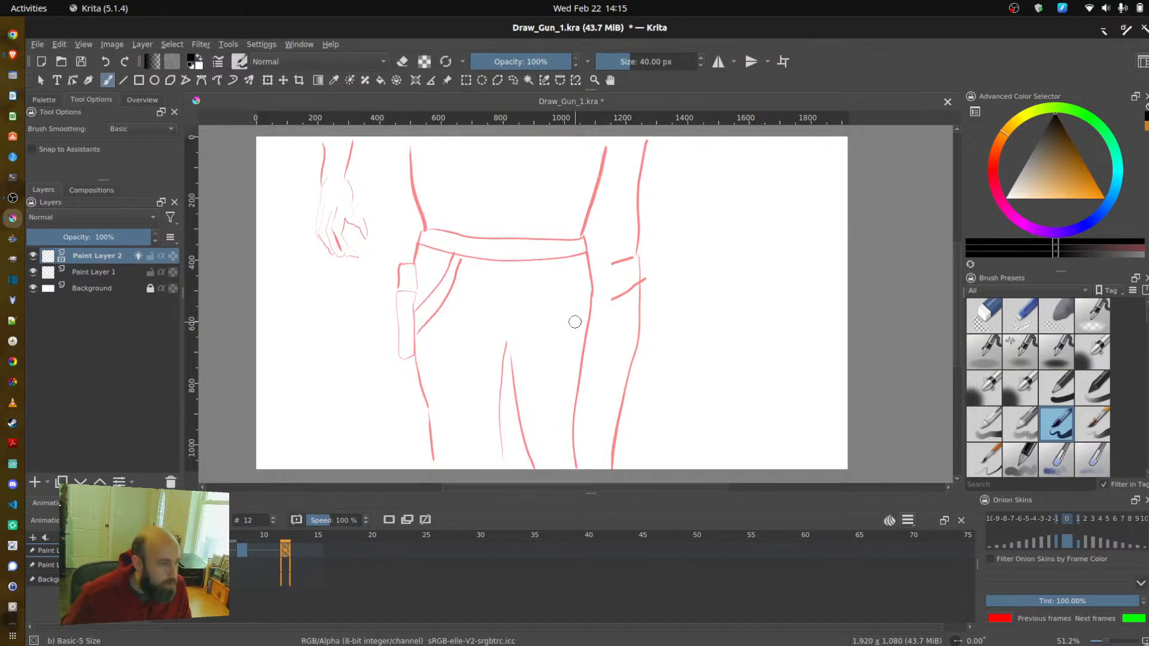
left_click(274, 556)
left_click(285, 555)
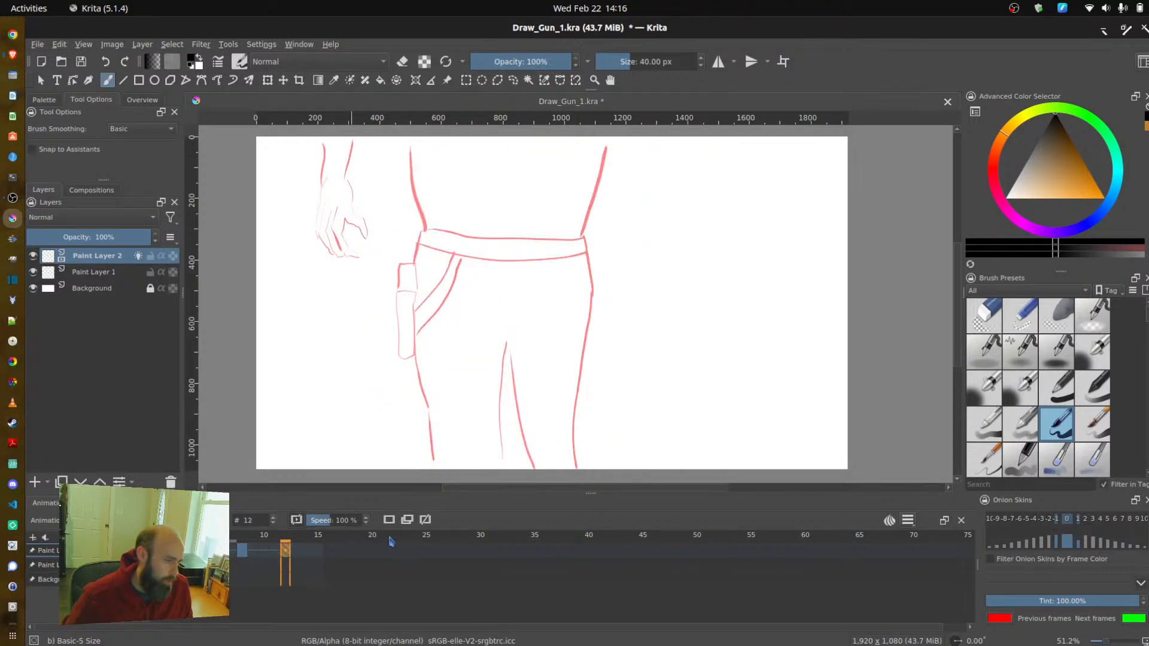
- Create a blank frame at frame 10 of Paint Layer 2
left_click(275, 556)
left_click(268, 556)
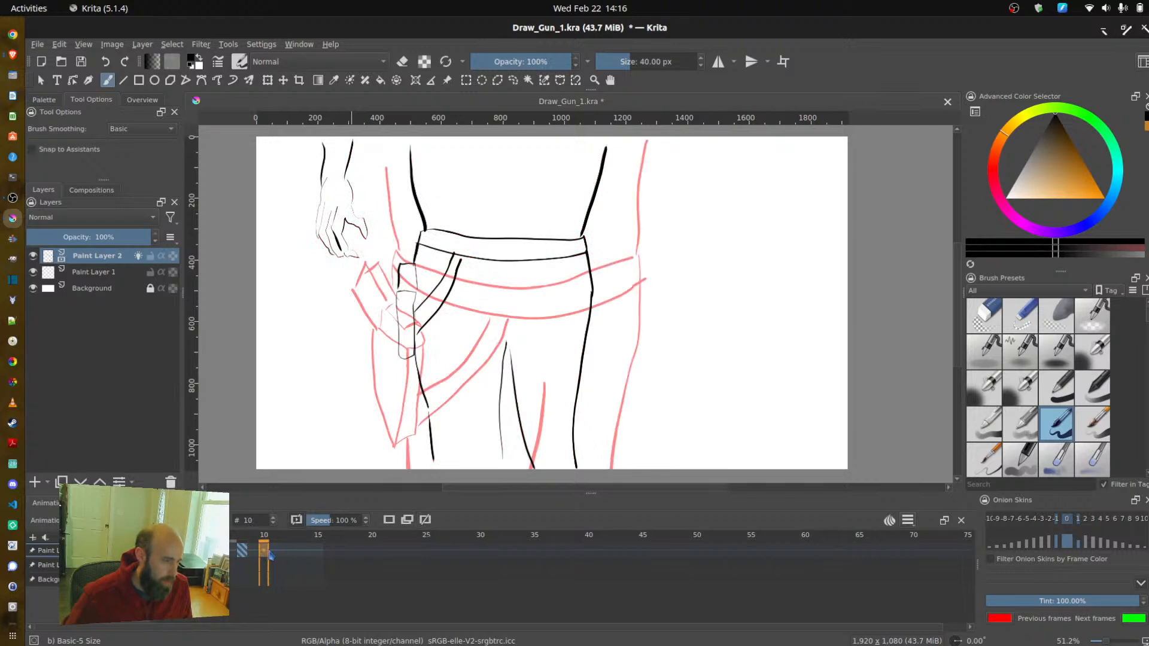
left_click(389, 521)
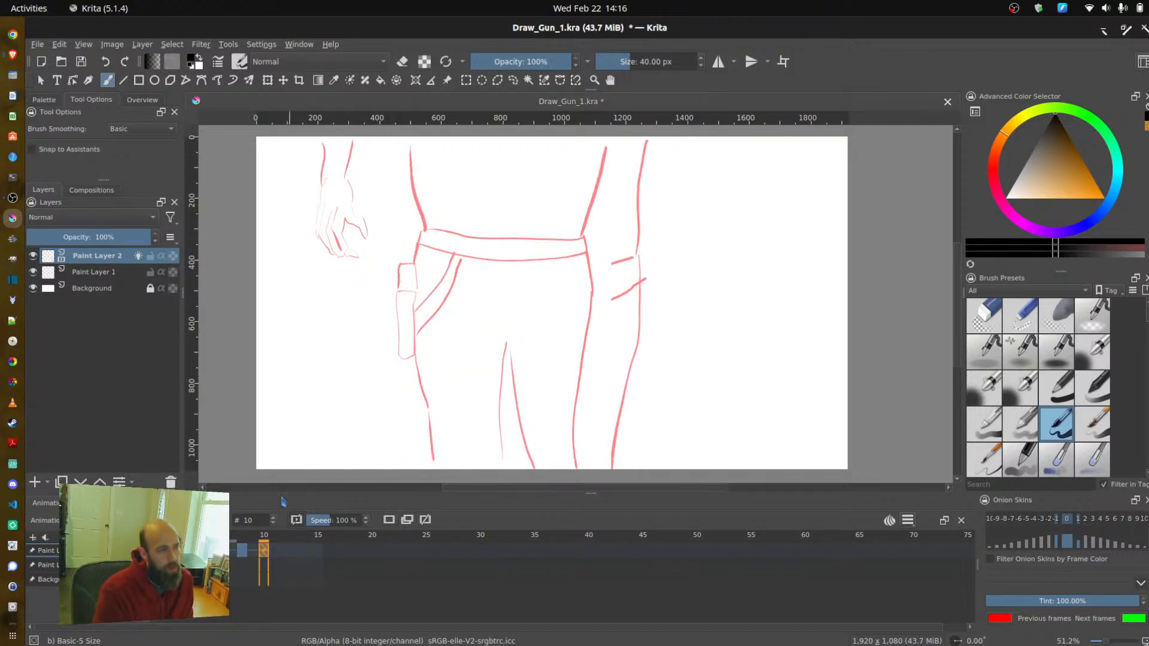
- On frame 8, draw a short gun handle extending above the narrow upright box beside the waistband
left_click(244, 551)
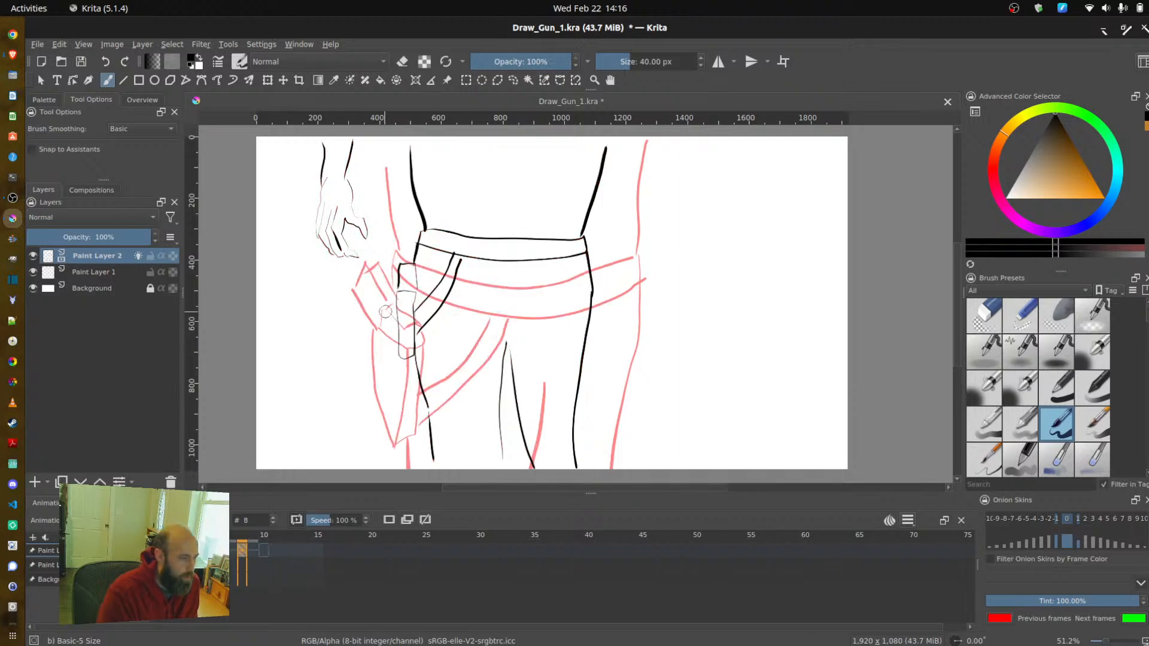
left_click_drag(400, 286, 410, 260)
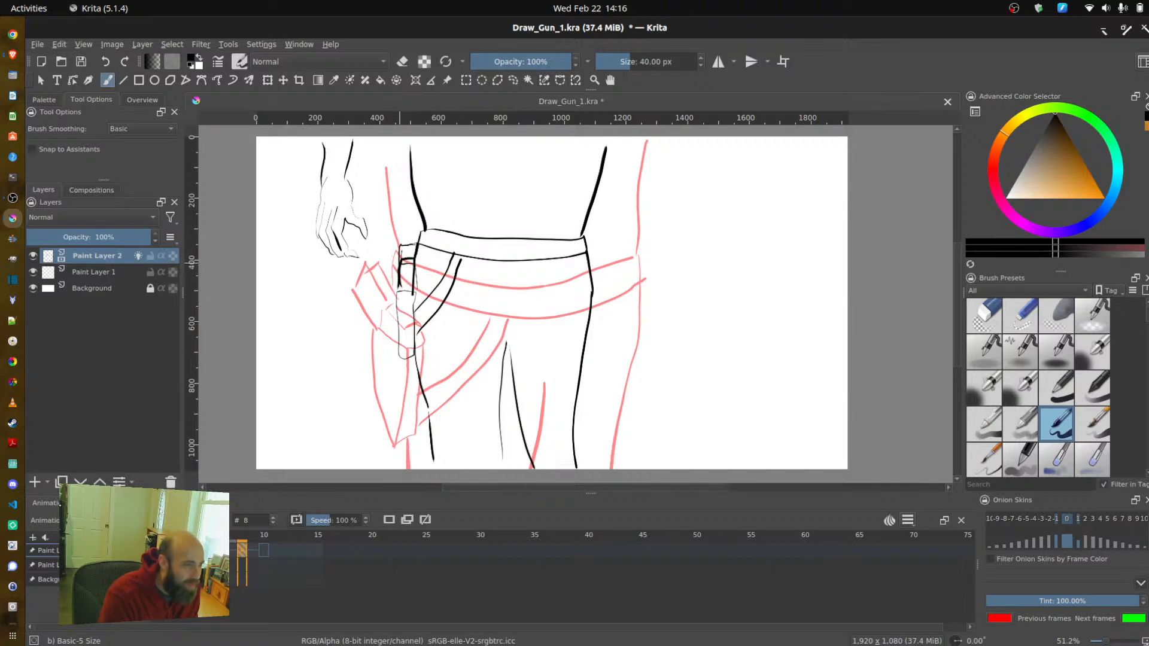
- On frame 10, outline a hand gripping the onion skin's gun handle beside the waistband
left_click(265, 550)
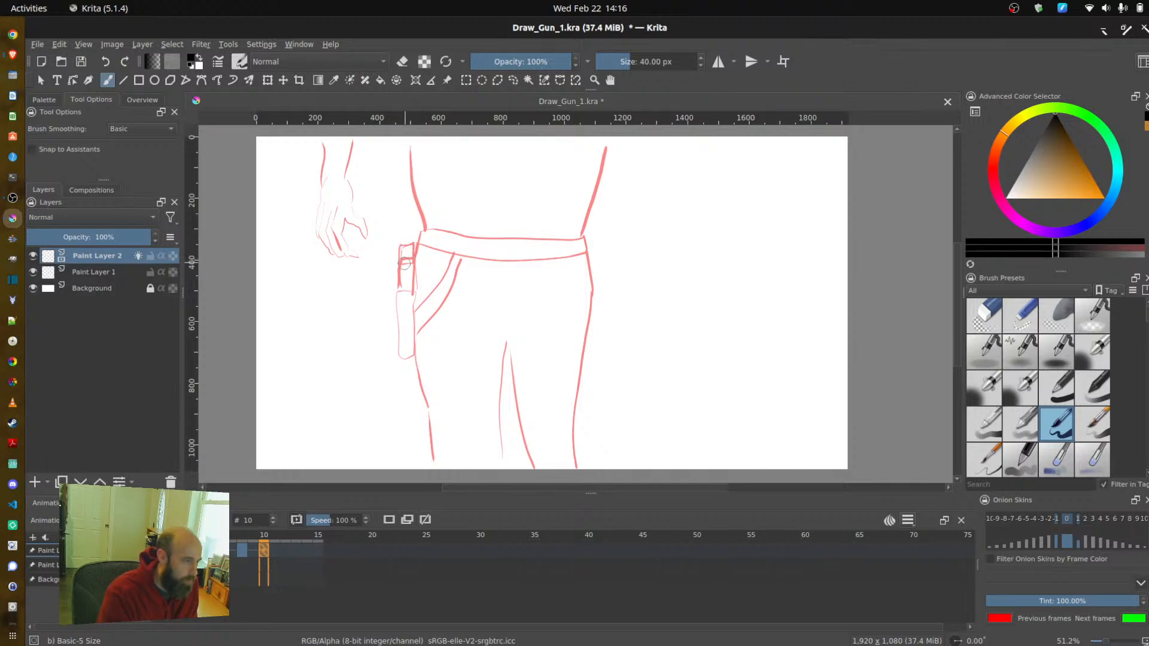
mouse_move(392, 249)
left_mouse_down()
mouse_move(391, 270)
mouse_move(413, 259)
mouse_move(414, 279)
left_mouse_up()
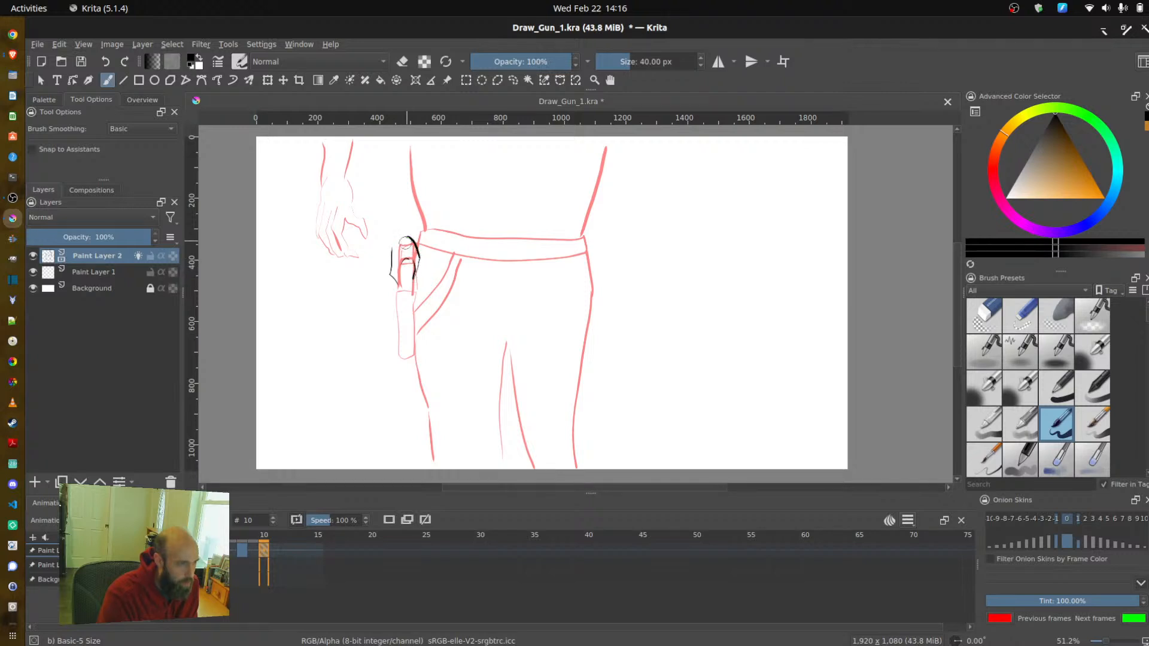
left_click_drag(392, 248, 388, 209)
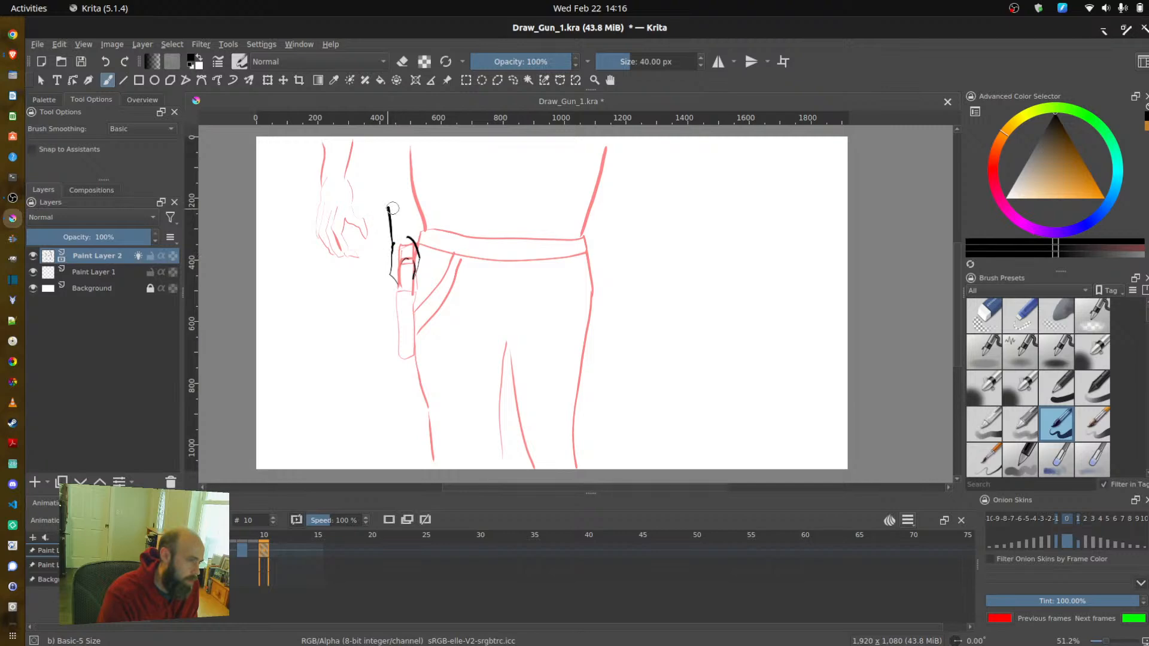
key("ctrl+z")
key("ctrl+z")
left_click_drag(389, 245, 369, 186)
key("ctrl+z")
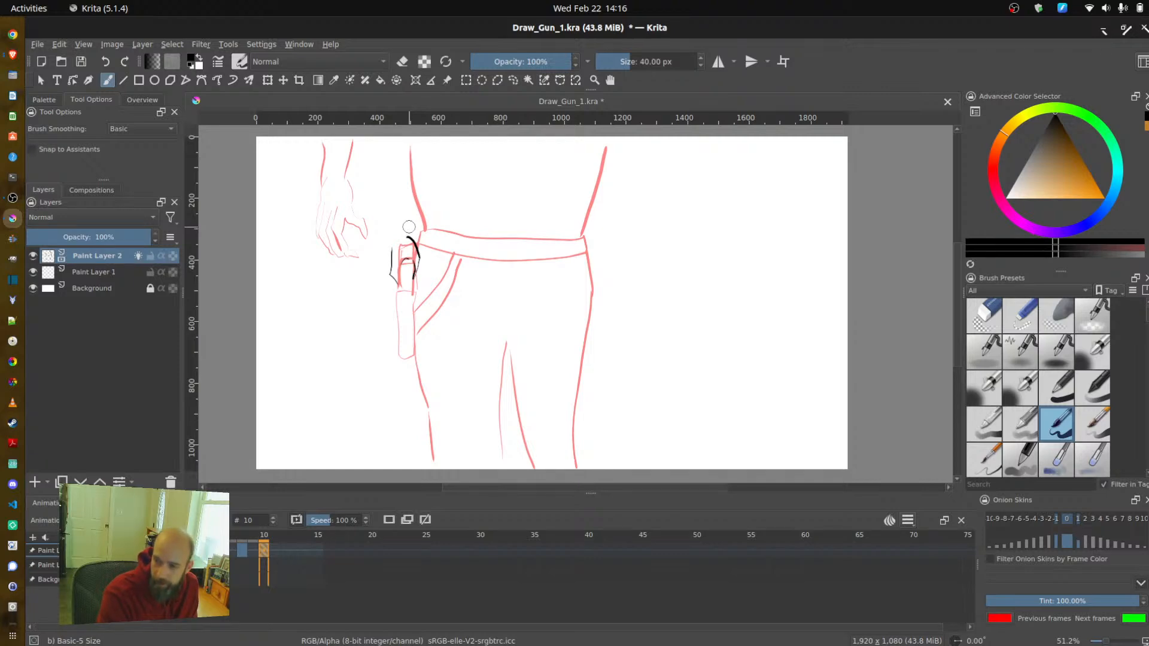
- Draw the arm's two bent outlines from the gripping hand up to the canvas's upper edge
left_click_drag(394, 250, 370, 175)
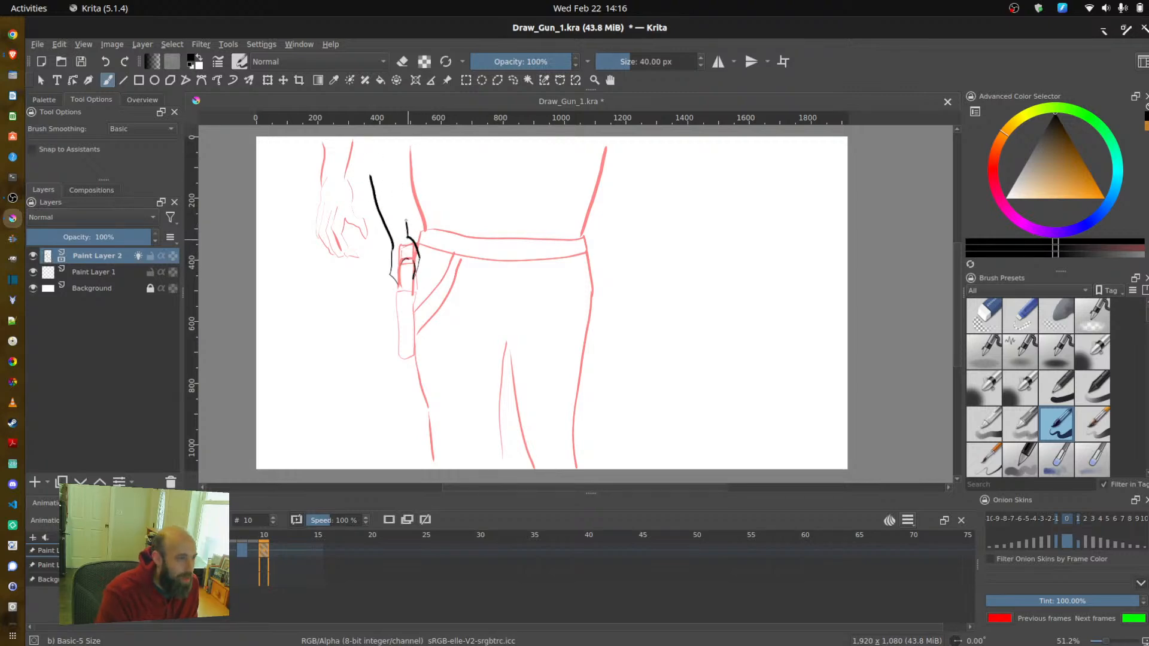
left_click_drag(369, 174, 373, 142)
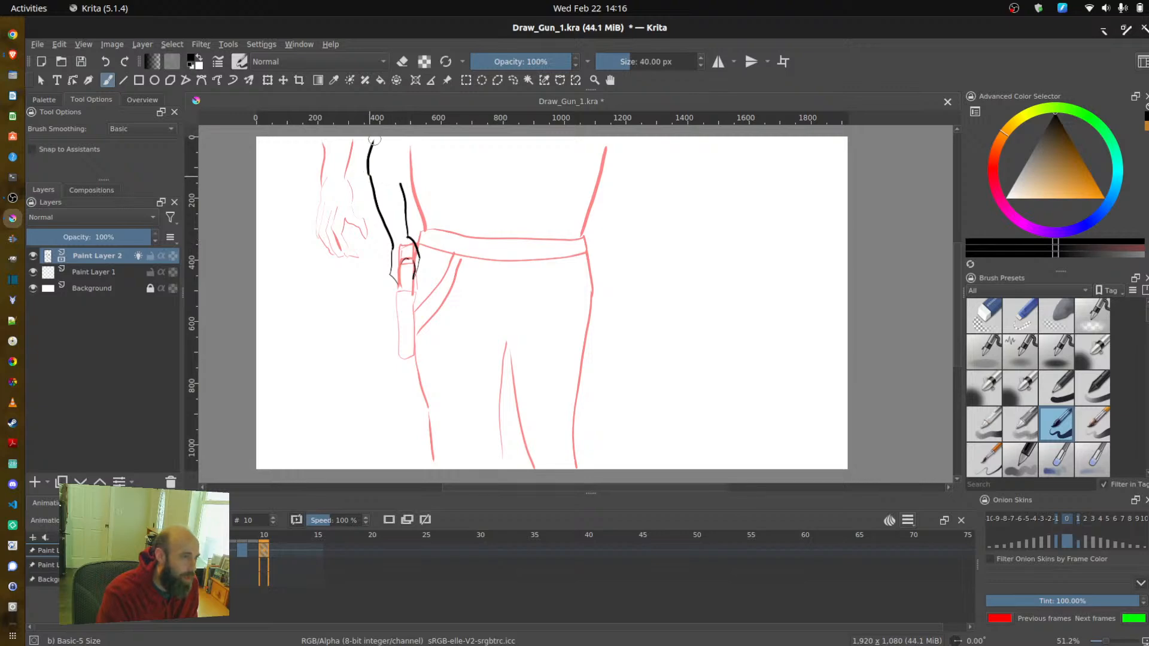
left_click_drag(400, 184, 413, 143)
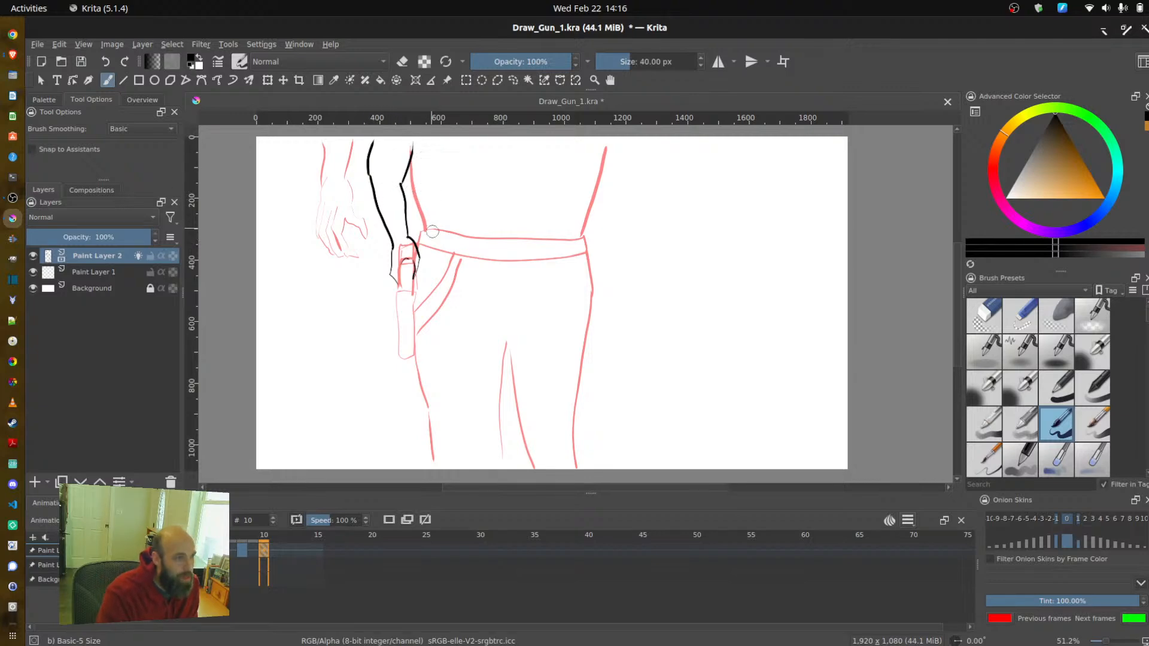
- On frame 10, draw the torso's two side outlines from the waistband up to the canvas's upper edge
left_click_drag(426, 220, 405, 143)
left_click_drag(581, 234, 604, 144)
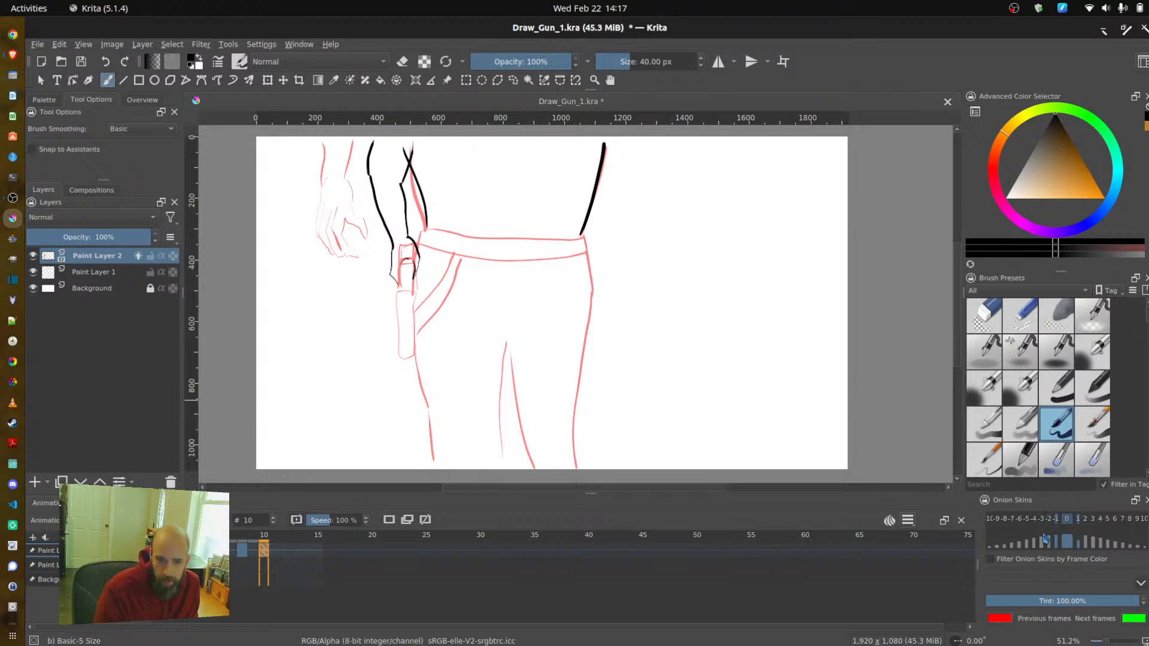
left_click(1051, 525)
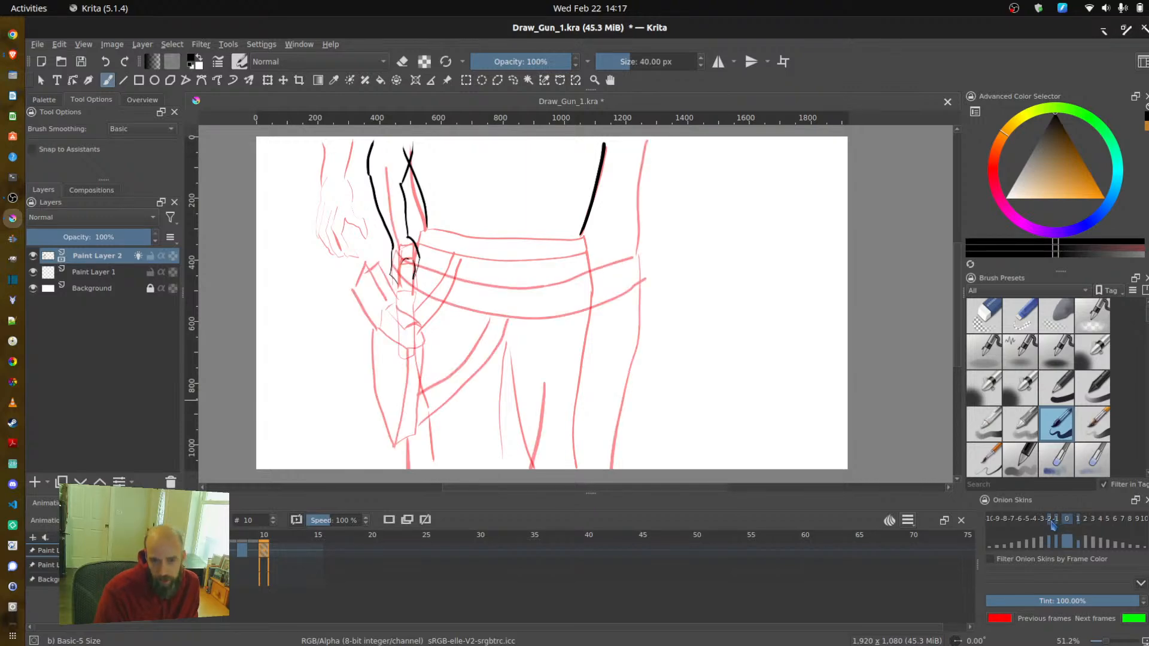
left_click(1051, 524)
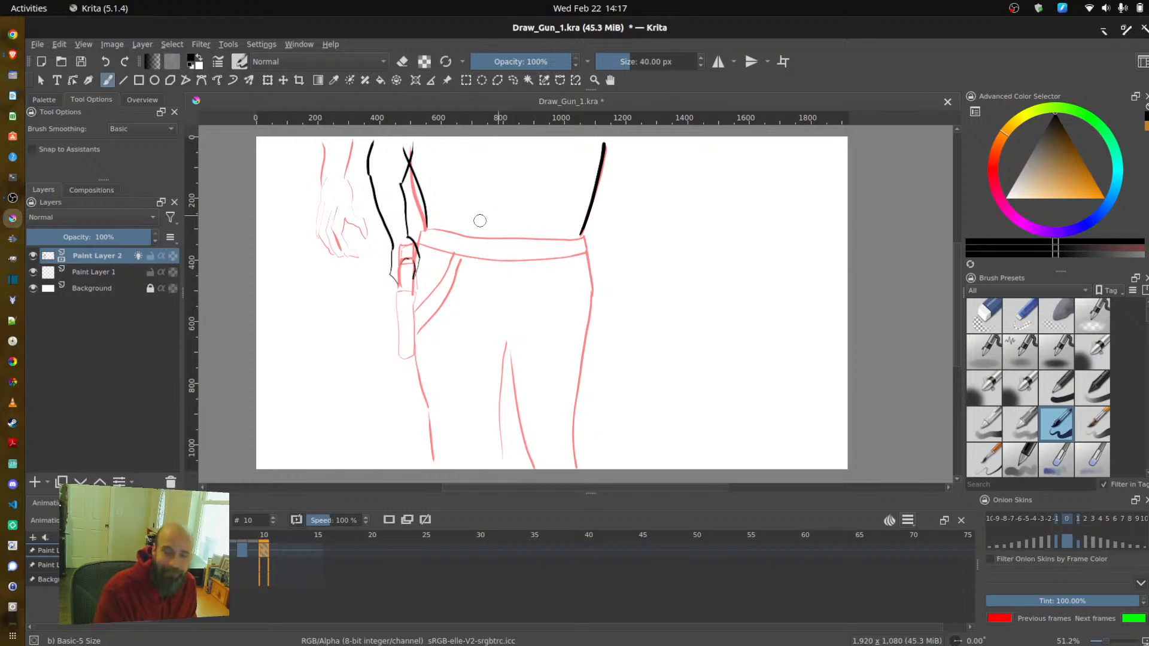
- Draw the waistband's upper and lower edges and its short closing ends between the torso's two sides
mouse_move(424, 230)
left_mouse_down()
mouse_move(581, 237)
mouse_move(584, 253)
left_mouse_up()
mouse_move(419, 247)
left_mouse_down()
mouse_move(482, 270)
mouse_move(555, 273)
left_mouse_up()
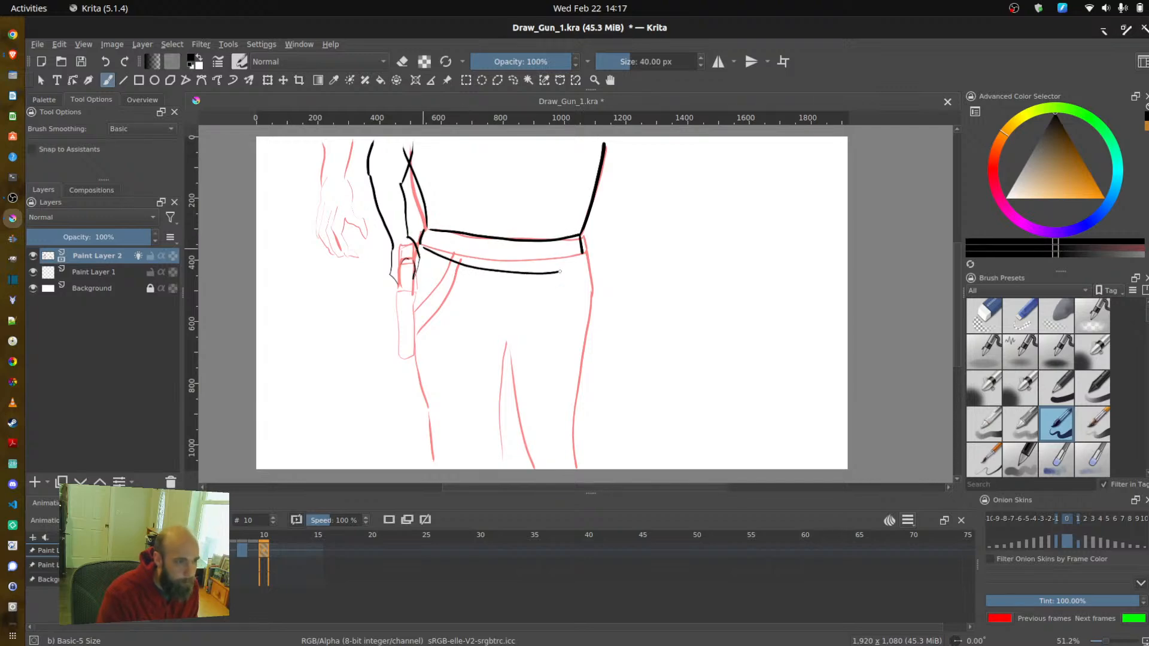
key("ctrl+z")
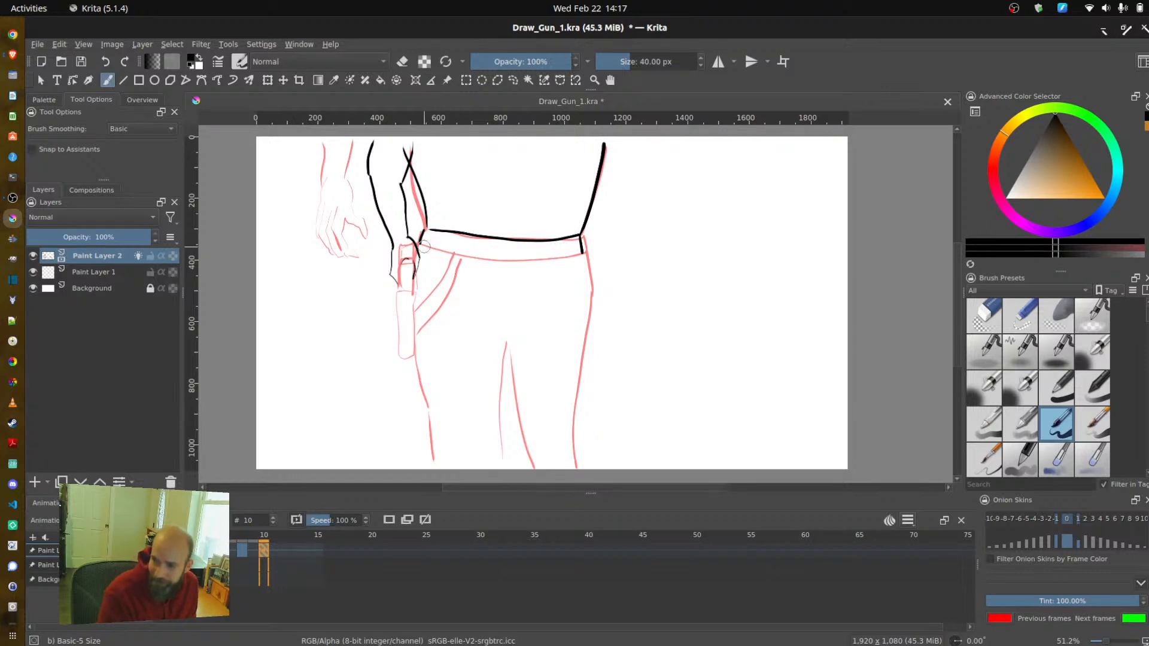
left_click_drag(427, 248, 554, 273)
key("ctrl+z")
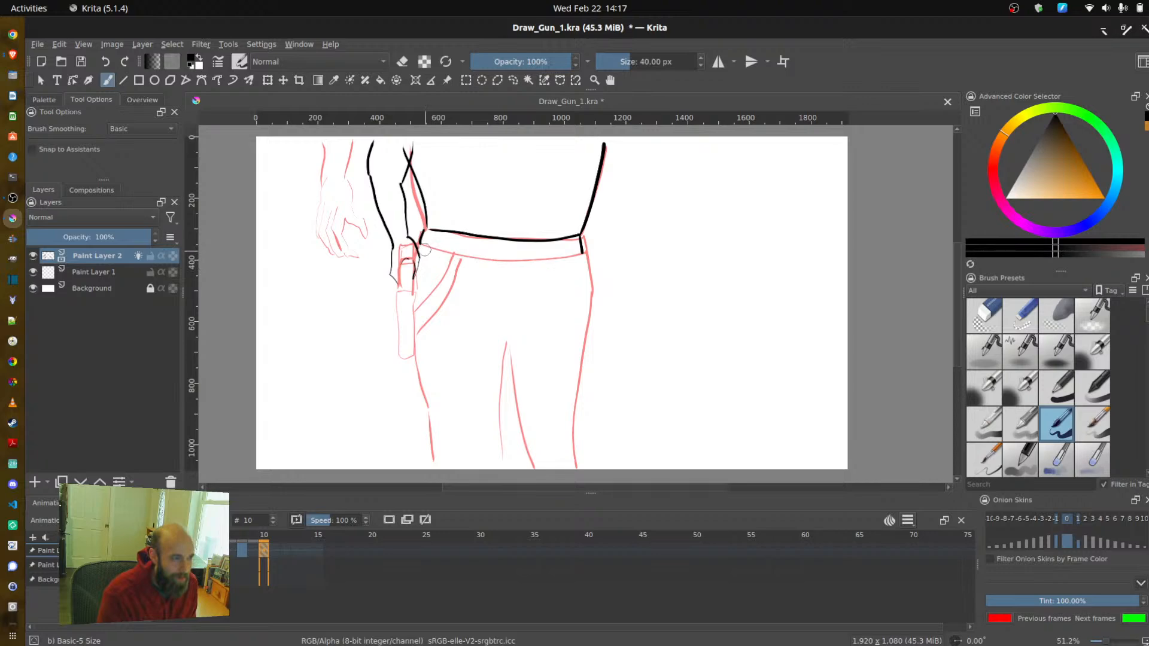
mouse_move(424, 246)
left_mouse_down()
mouse_move(565, 254)
mouse_move(553, 256)
left_mouse_up()
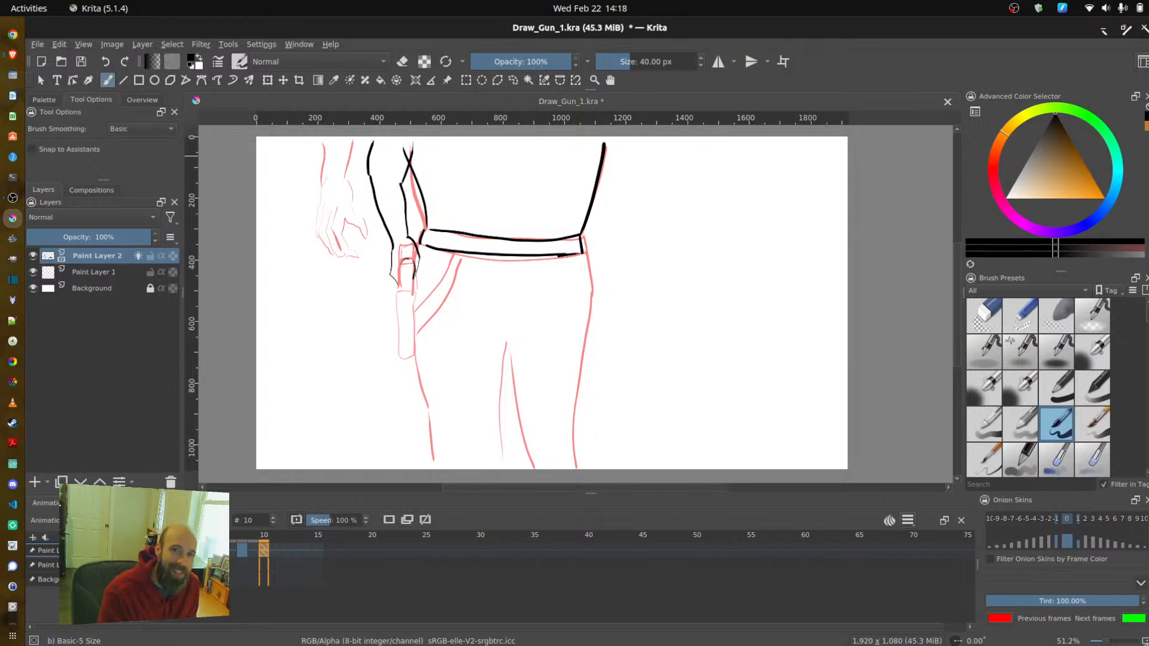
left_click(1140, 62)
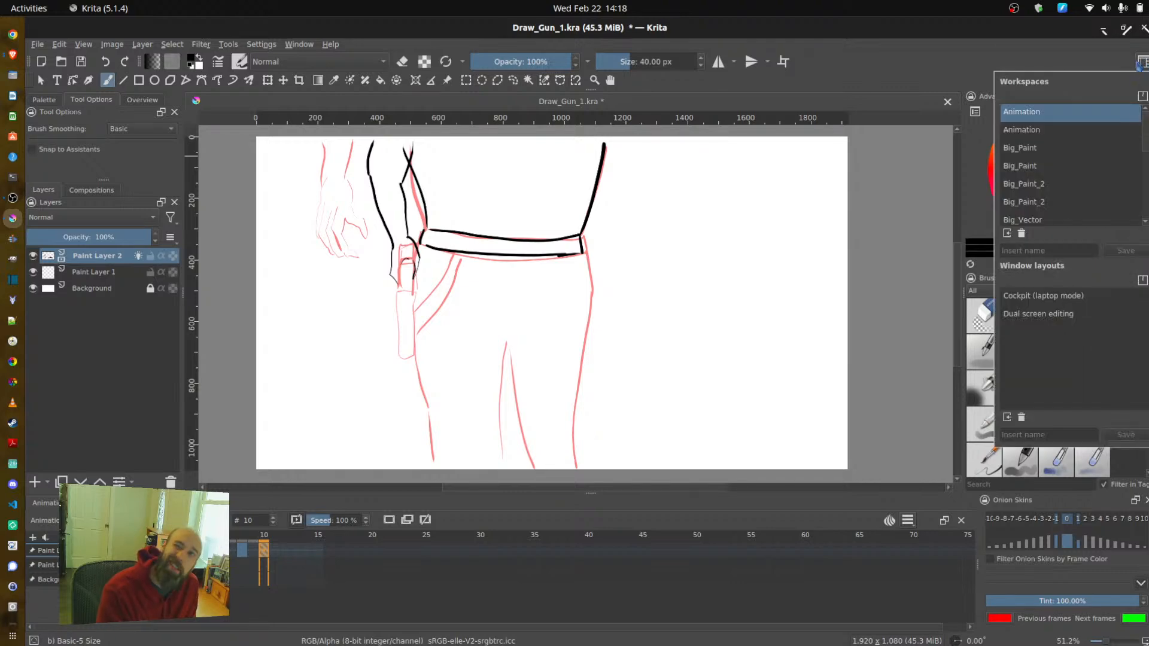
left_click(902, 146)
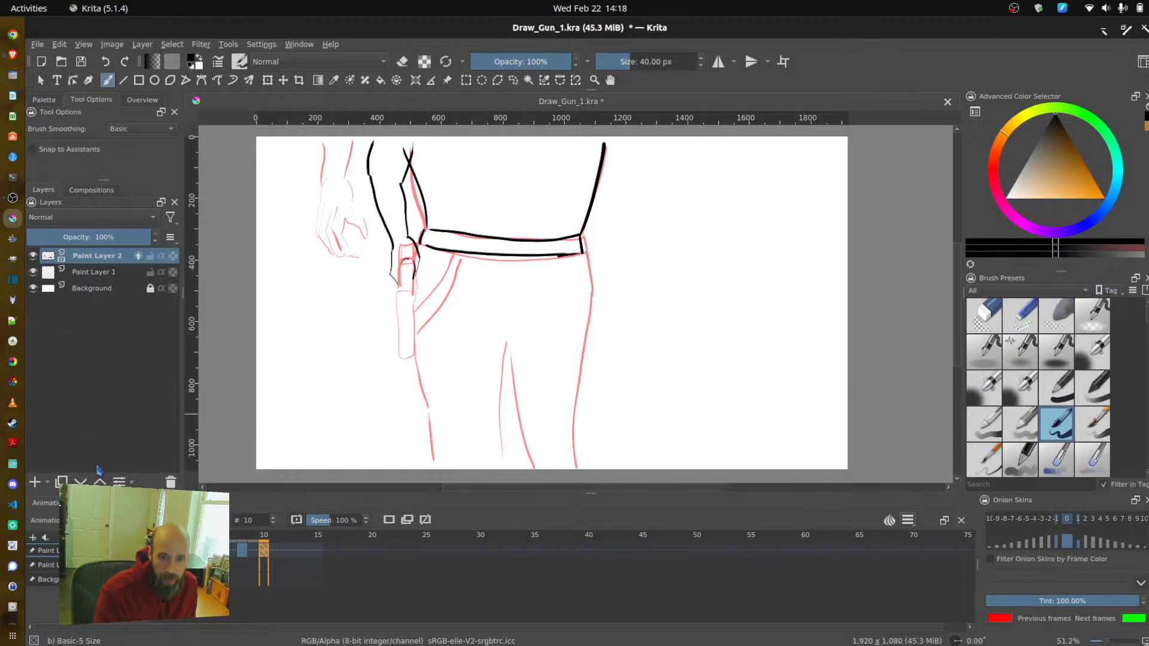
left_click(1141, 61)
left_click(1075, 252)
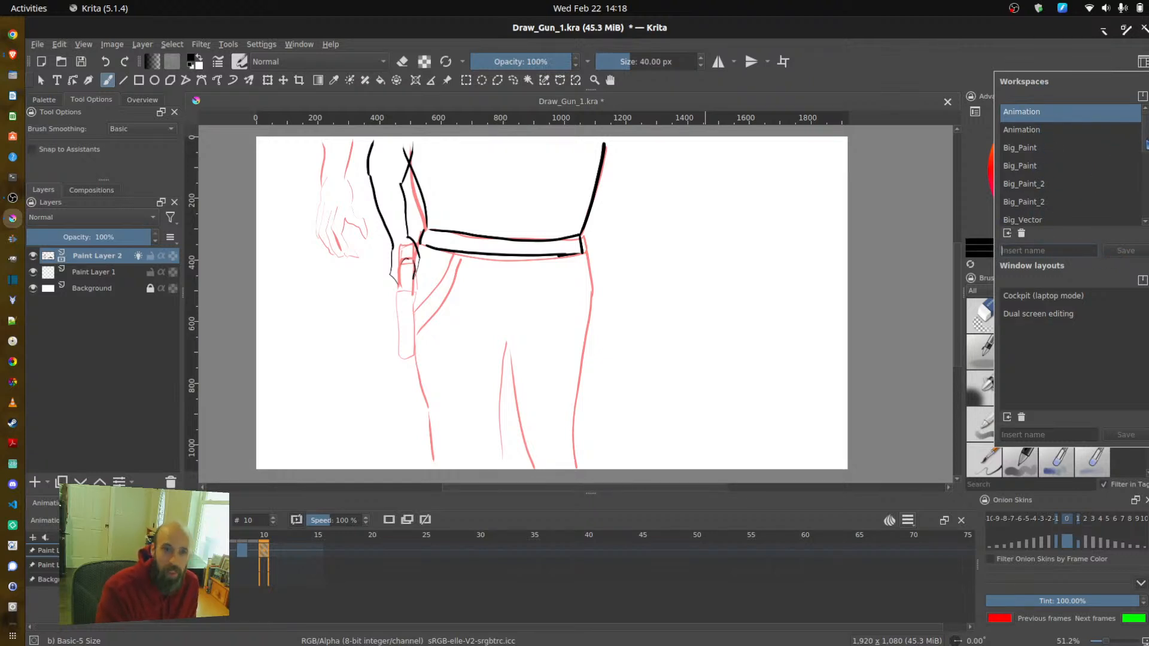
left_click(964, 63)
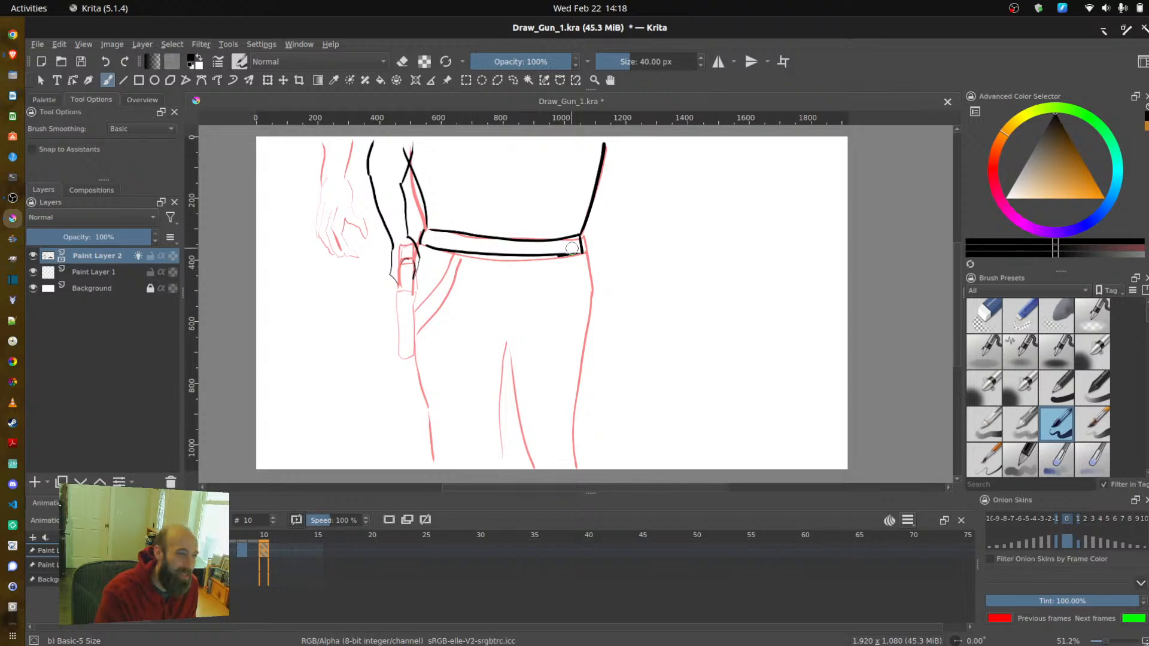
- Draw the far leg's outer outline and both inner leg lines from the crotch down to the canvas's lower edge
left_click_drag(582, 242, 574, 378)
key("ctrl+z")
left_click_drag(584, 253, 571, 388)
left_click_drag(513, 347, 523, 468)
left_click_drag(573, 389, 581, 468)
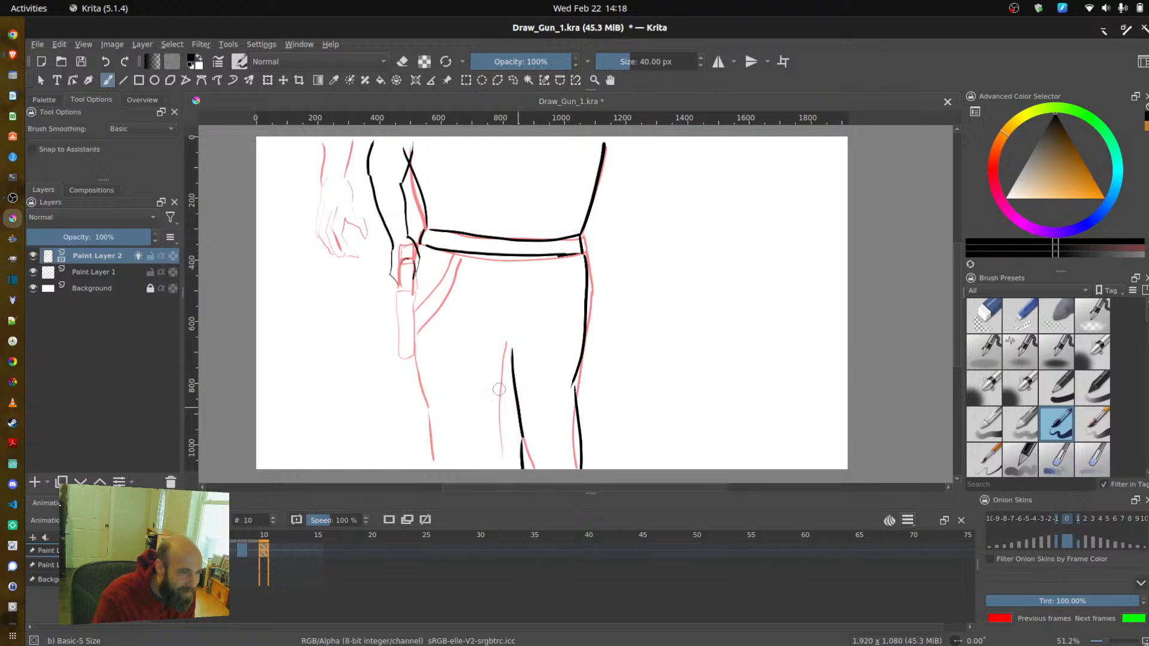
left_click_drag(506, 345, 501, 465)
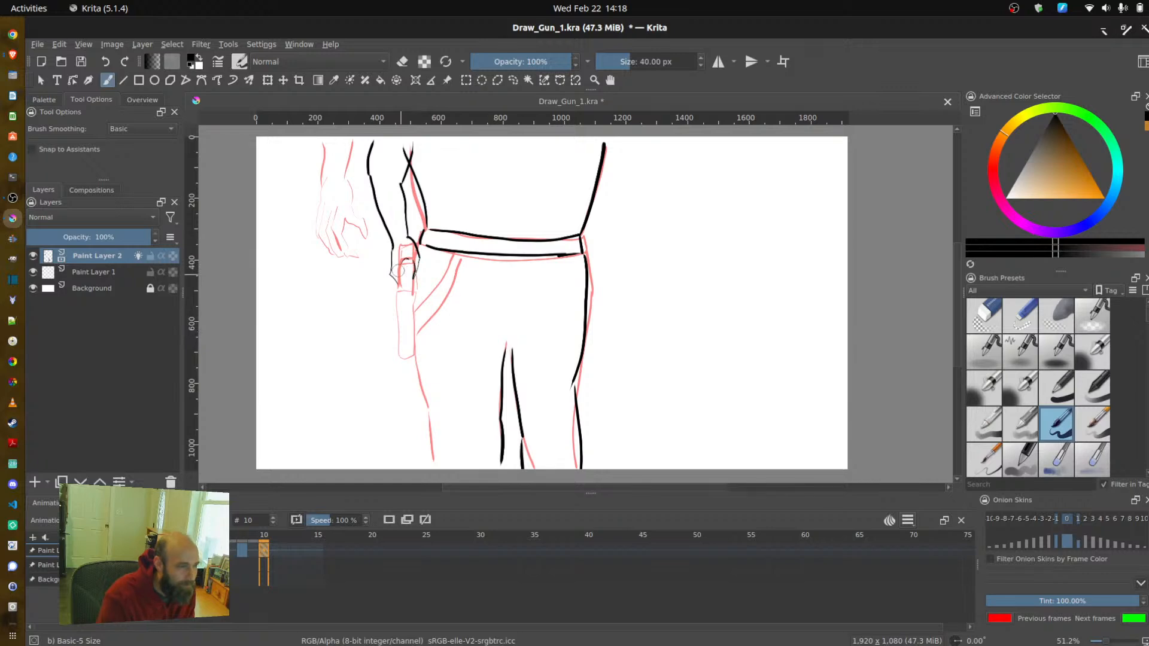
- Draw the holstered gun below the gripping hand with two curved straps to the waistband, and the outer leg line beneath it
left_click_drag(414, 273, 416, 292)
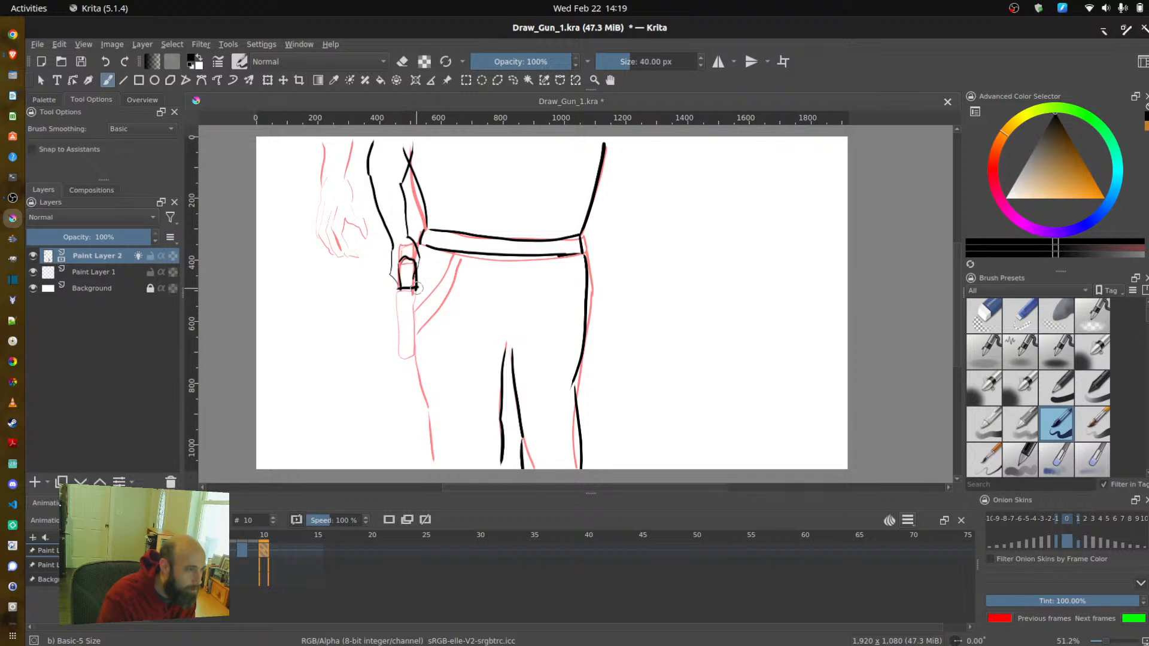
key("ctrl+z")
left_click_drag(399, 286, 401, 346)
key("ctrl+z")
mouse_move(414, 293)
left_mouse_down()
mouse_move(417, 351)
mouse_move(402, 359)
mouse_move(395, 322)
left_mouse_up()
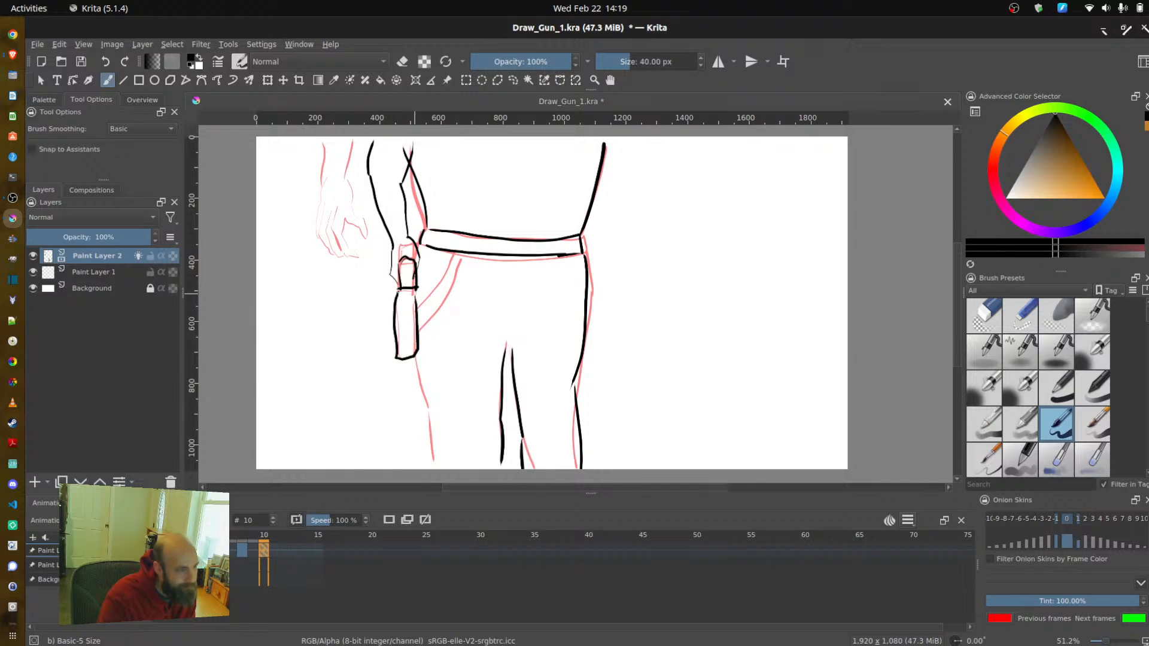
mouse_move(453, 255)
left_mouse_down()
mouse_move(417, 305)
mouse_move(463, 256)
mouse_move(448, 300)
mouse_move(418, 329)
mouse_move(435, 458)
left_mouse_up()
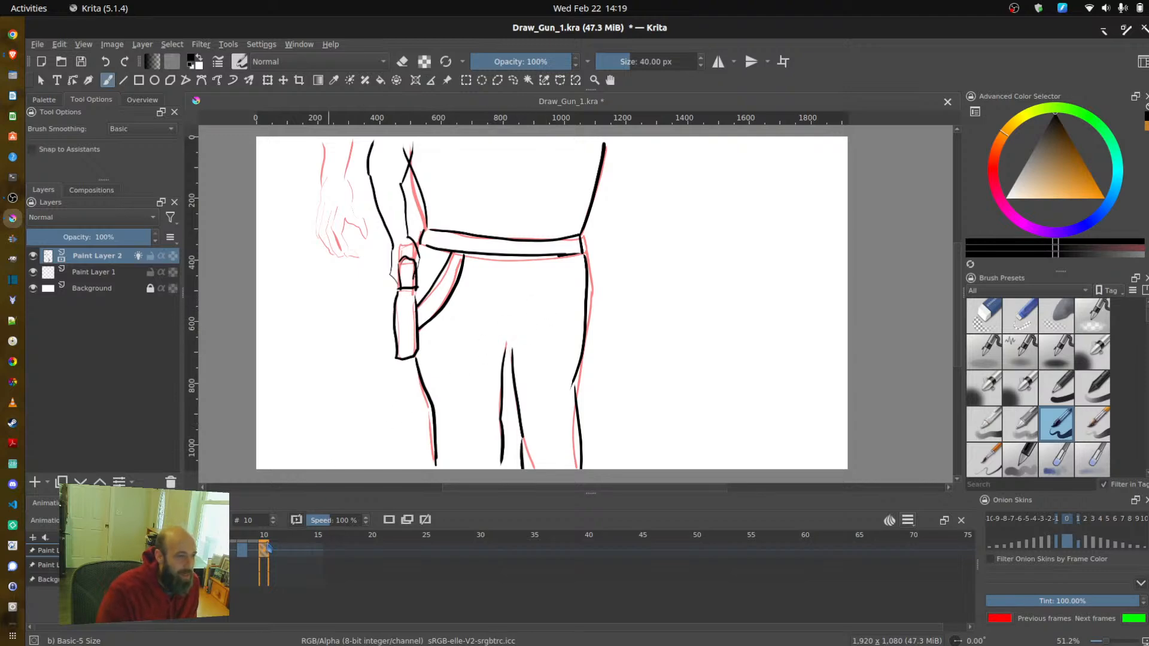
- Compare frame 8 with frame 10, turn off Paint Layer 2's onion skins on frame 10, and save the file
left_click(247, 555)
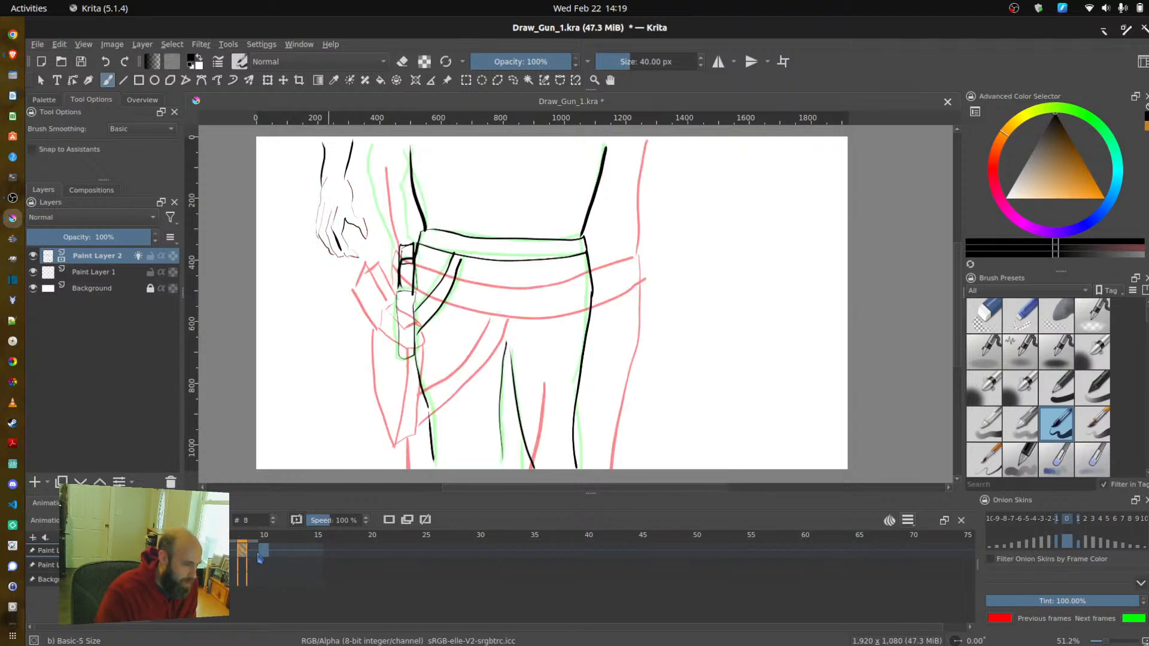
left_click(264, 552)
left_click(138, 256)
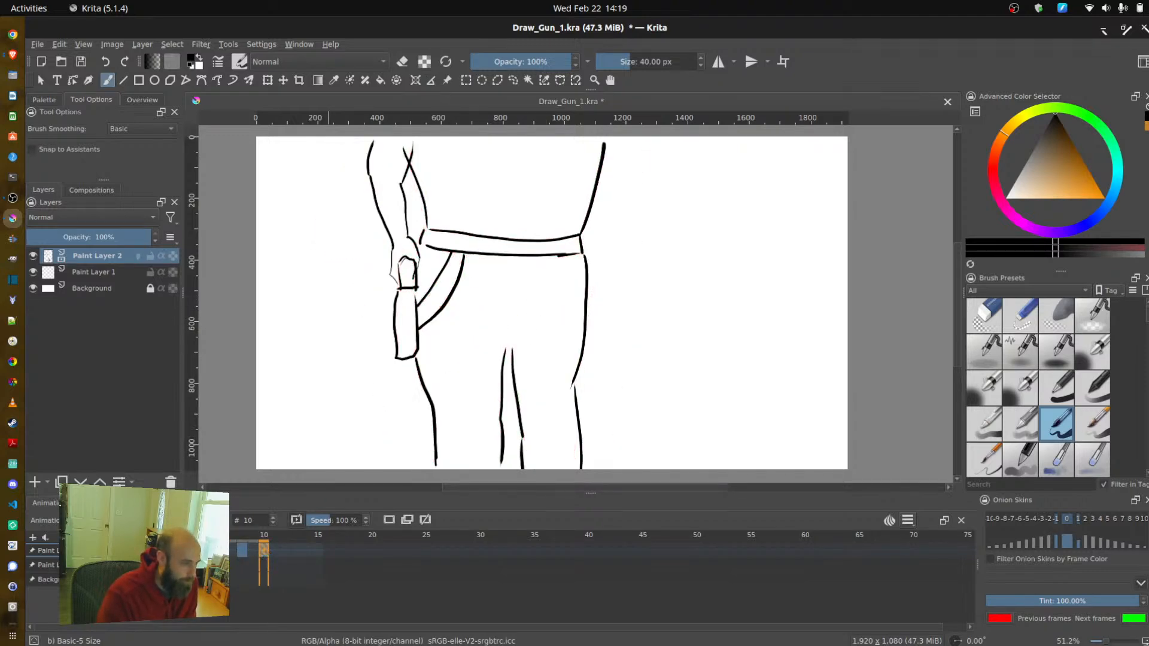
key("ctrl+s")
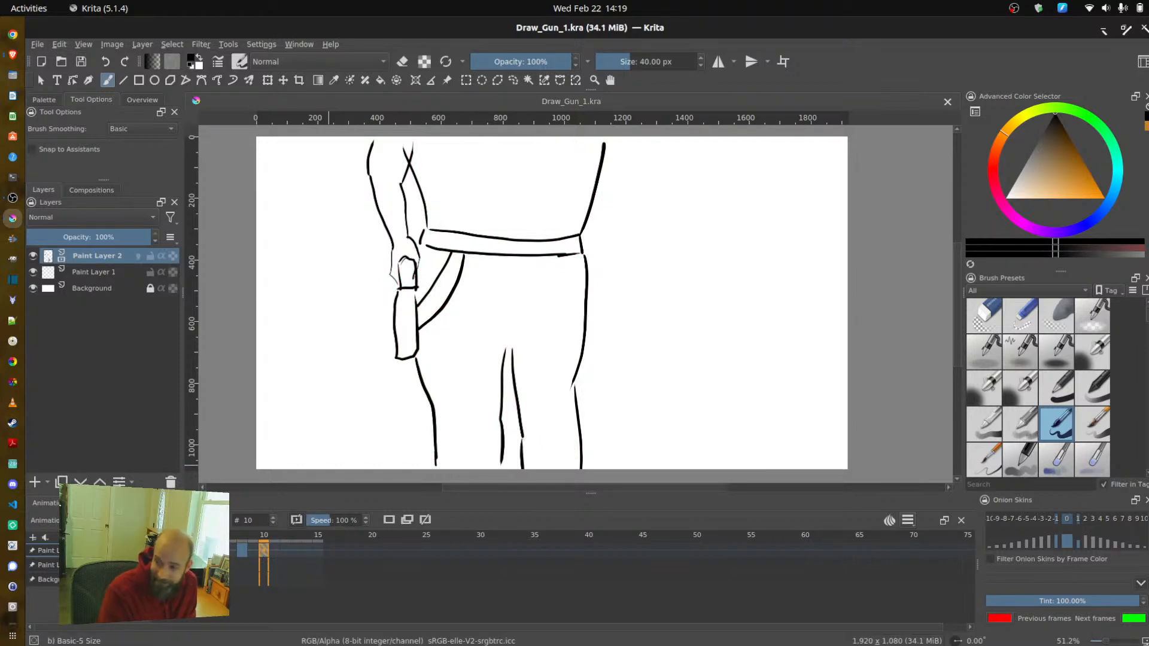
- Play the animation and set the playback speed to 43 %
left_click(163, 520)
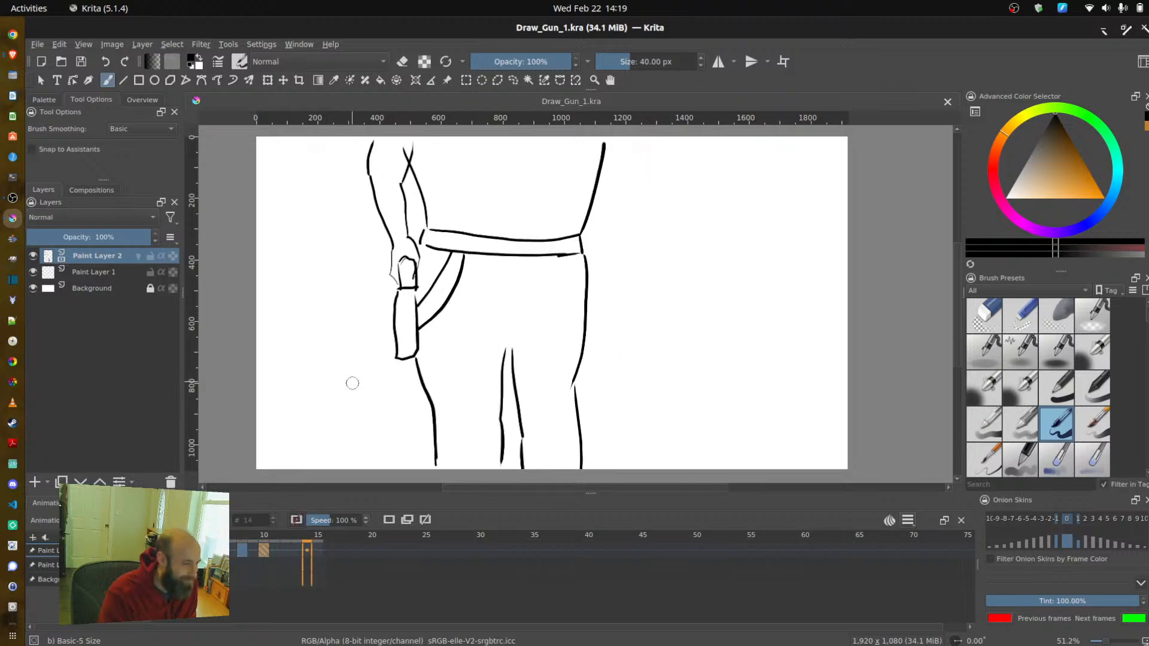
left_click(366, 524)
left_click(366, 523)
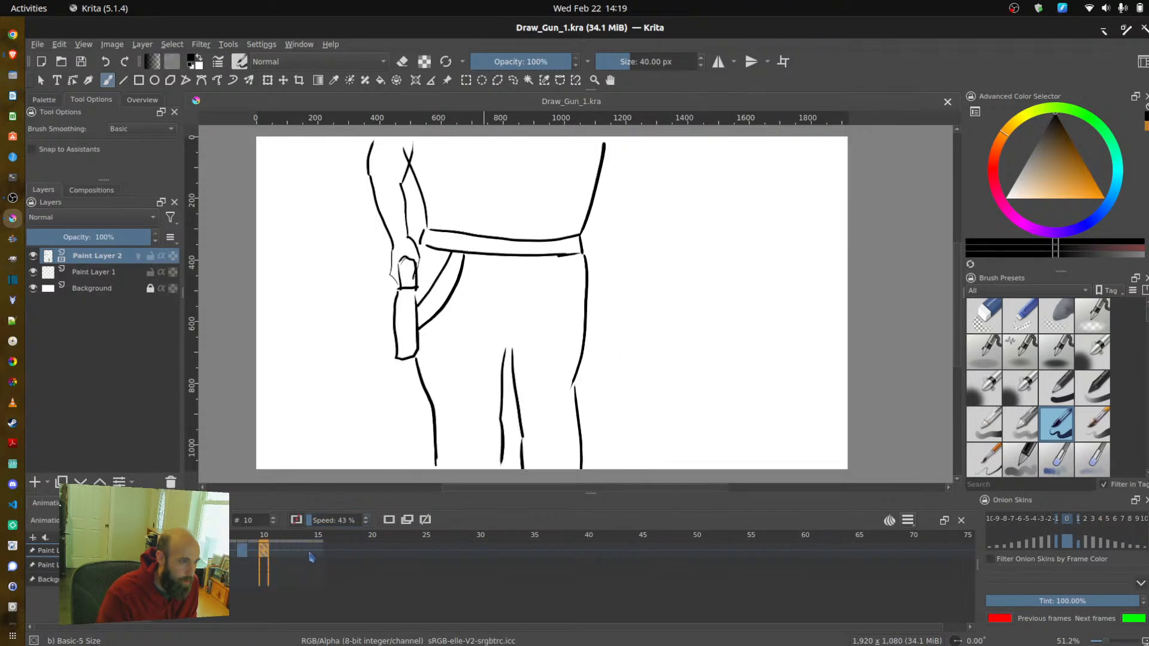
- Create a blank frame at frame 12 of Paint Layer 2 and turn on the layer's onion skins
left_click(286, 555)
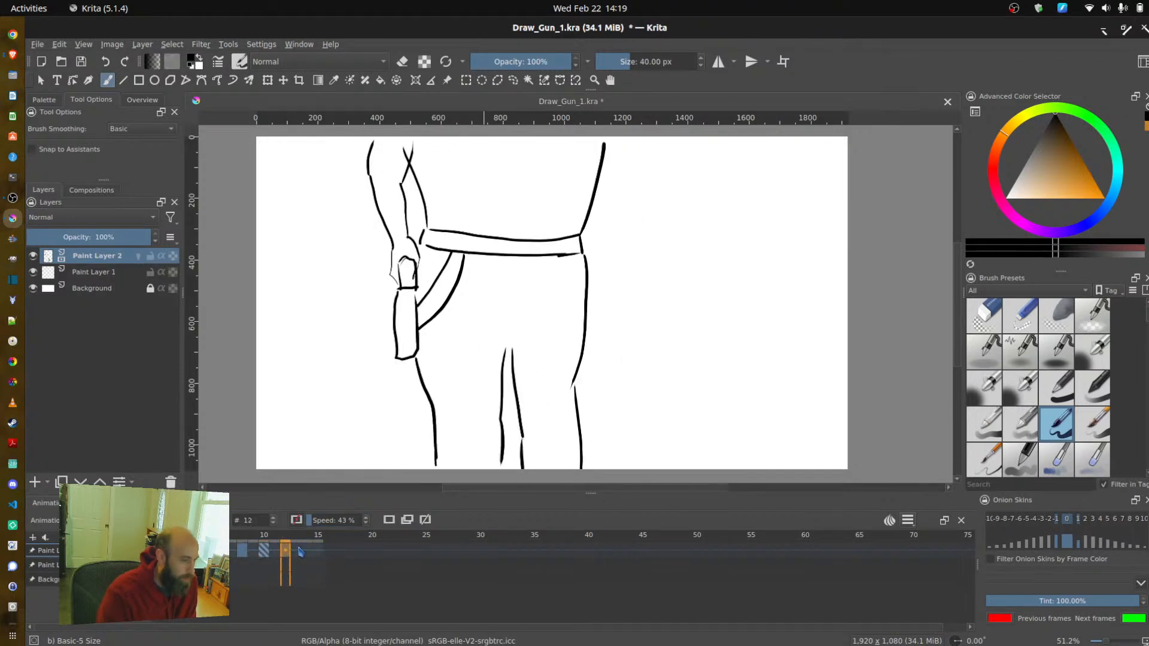
left_click(389, 521)
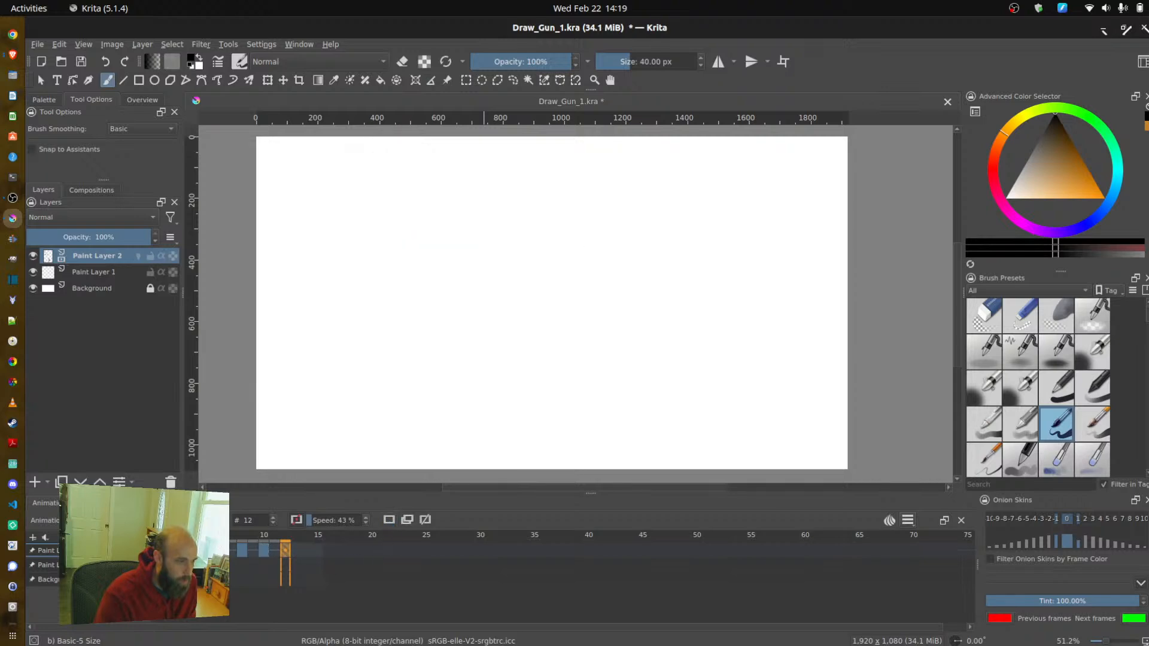
left_click(138, 256)
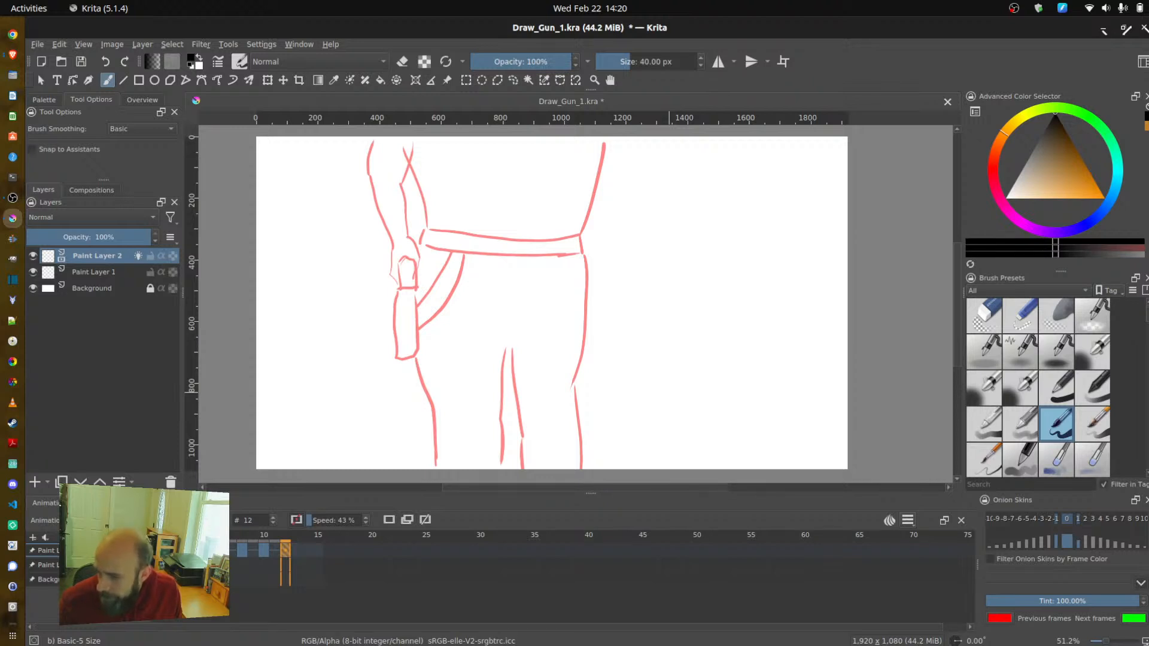
key("alt+Tab")
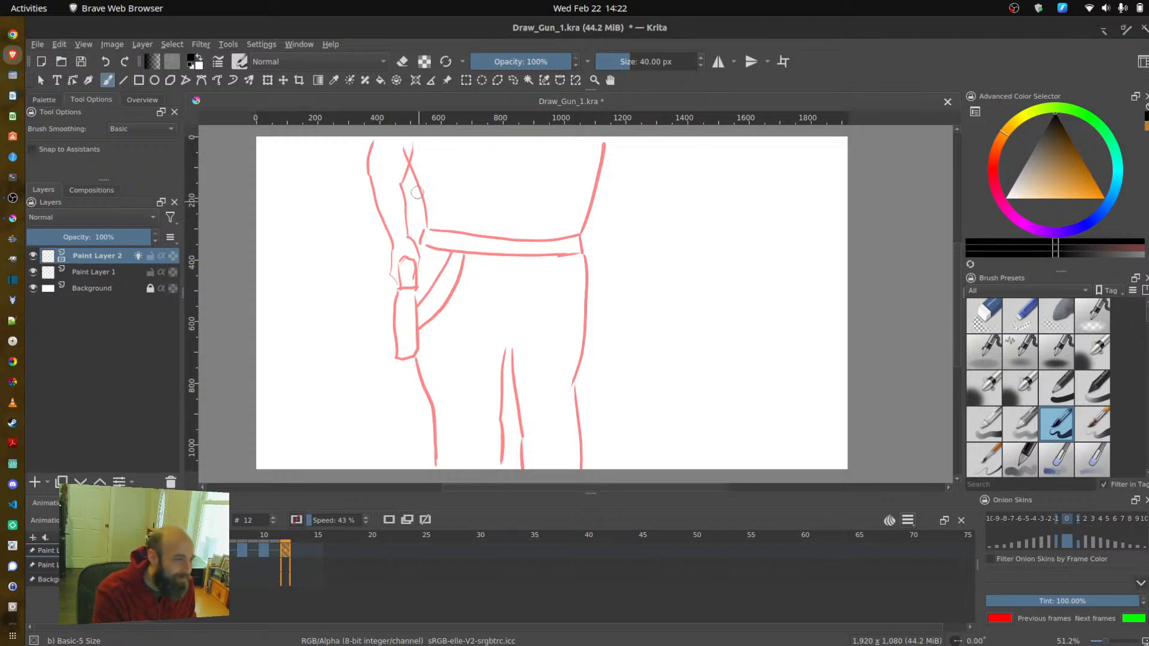
mouse_move(397, 210)
left_mouse_down()
mouse_move(401, 254)
mouse_move(415, 255)
left_mouse_up()
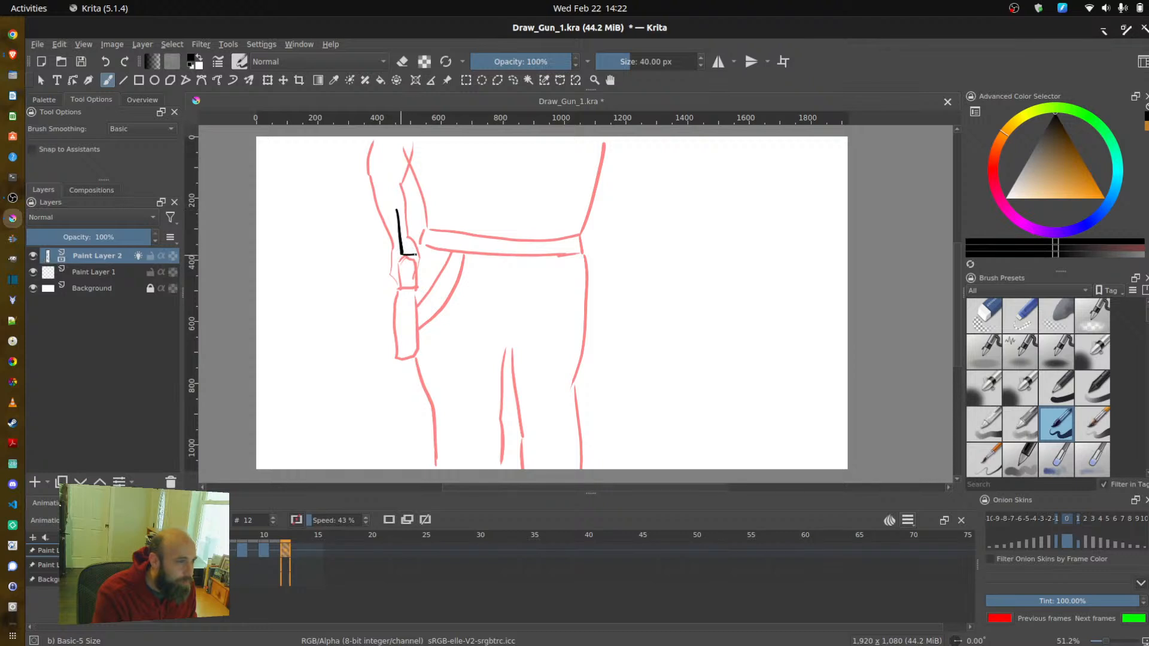
mouse_move(413, 209)
left_mouse_down()
mouse_move(412, 237)
mouse_move(396, 210)
left_mouse_up()
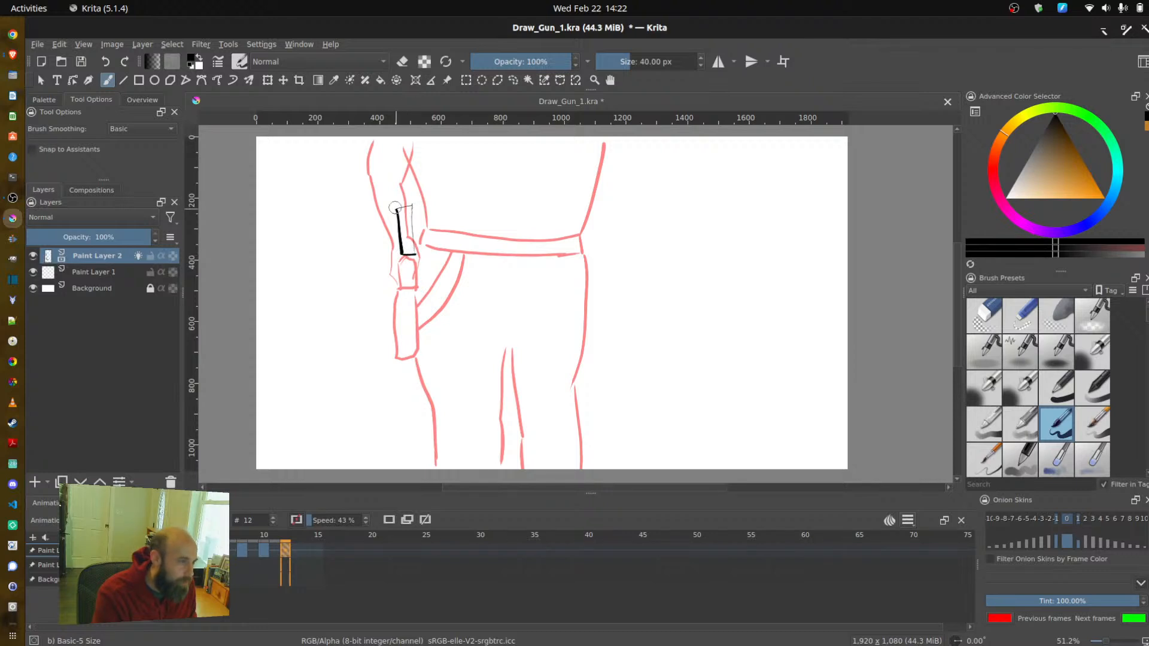
key("ctrl+z")
key("ctrl+z")
key("ctrl+z")
key("ctrl+z")
mouse_move(396, 200)
left_mouse_down()
mouse_move(408, 256)
mouse_move(424, 250)
left_mouse_up()
key("ctrl+z")
key("ctrl+z")
key("ctrl+z")
- On frame 12, draw a slanted gun raised above the onion skin's holster, the hand gripping it, and the forearm's two outlines
mouse_move(392, 195)
left_mouse_down()
mouse_move(407, 255)
mouse_move(418, 247)
mouse_move(403, 195)
left_mouse_up()
mouse_move(409, 254)
left_mouse_down()
mouse_move(386, 206)
mouse_move(407, 187)
left_mouse_up()
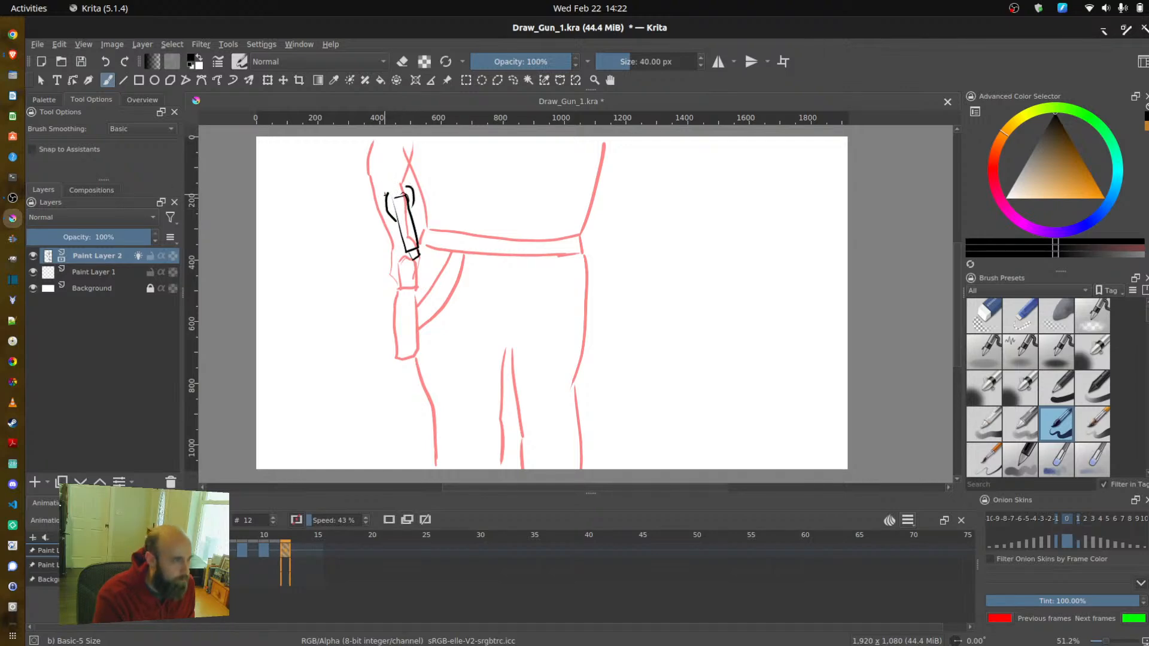
mouse_move(391, 137)
left_mouse_down()
mouse_move(387, 182)
mouse_move(428, 149)
left_mouse_up()
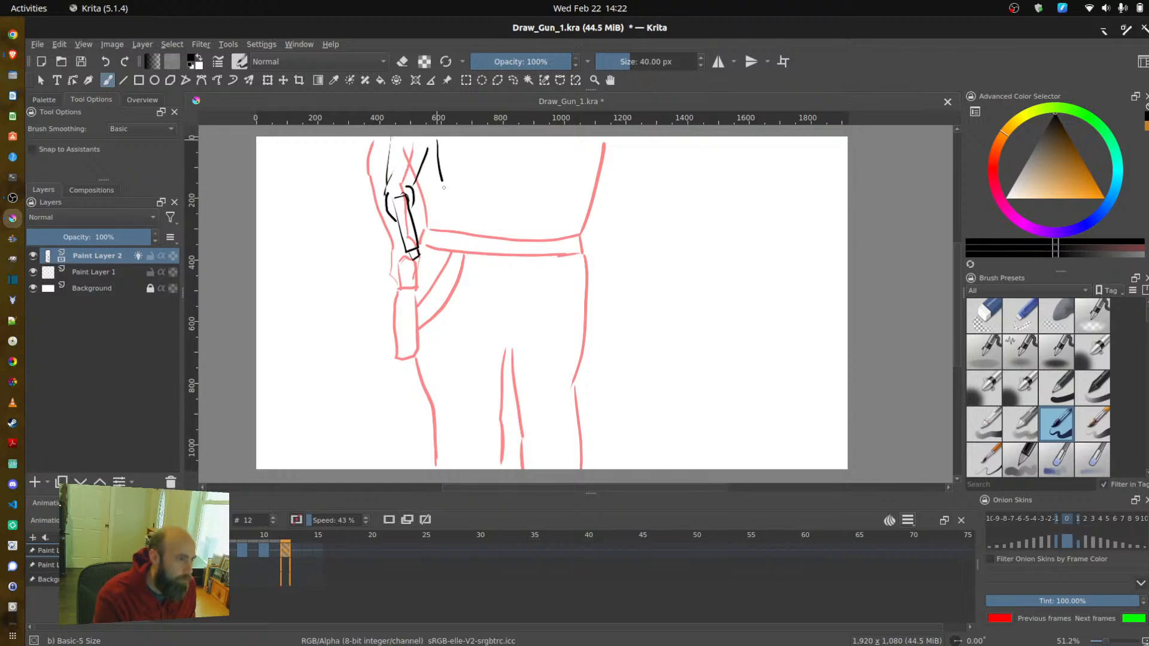
- Draw the torso's two sides and the closed waistband, shifted away from the gun arm relative to the onion skin
mouse_move(443, 144)
left_mouse_down()
mouse_move(473, 233)
mouse_move(566, 236)
mouse_move(605, 228)
mouse_move(645, 142)
left_mouse_up()
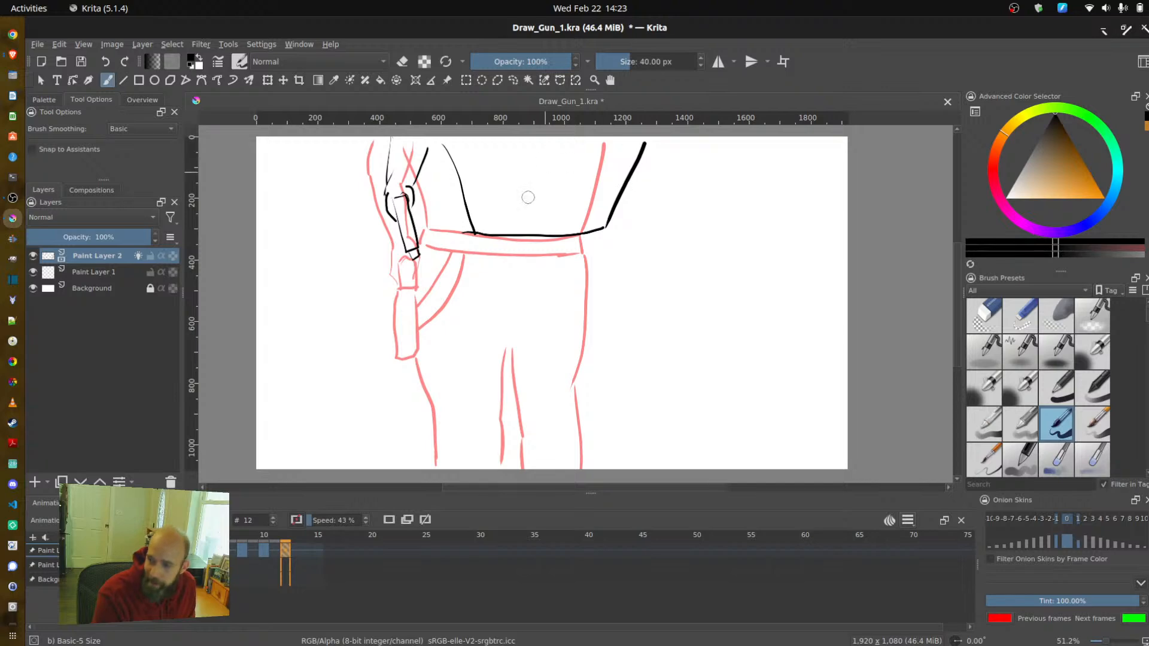
mouse_move(473, 234)
left_mouse_down()
mouse_move(473, 253)
mouse_move(561, 251)
mouse_move(594, 248)
mouse_move(604, 224)
left_mouse_up()
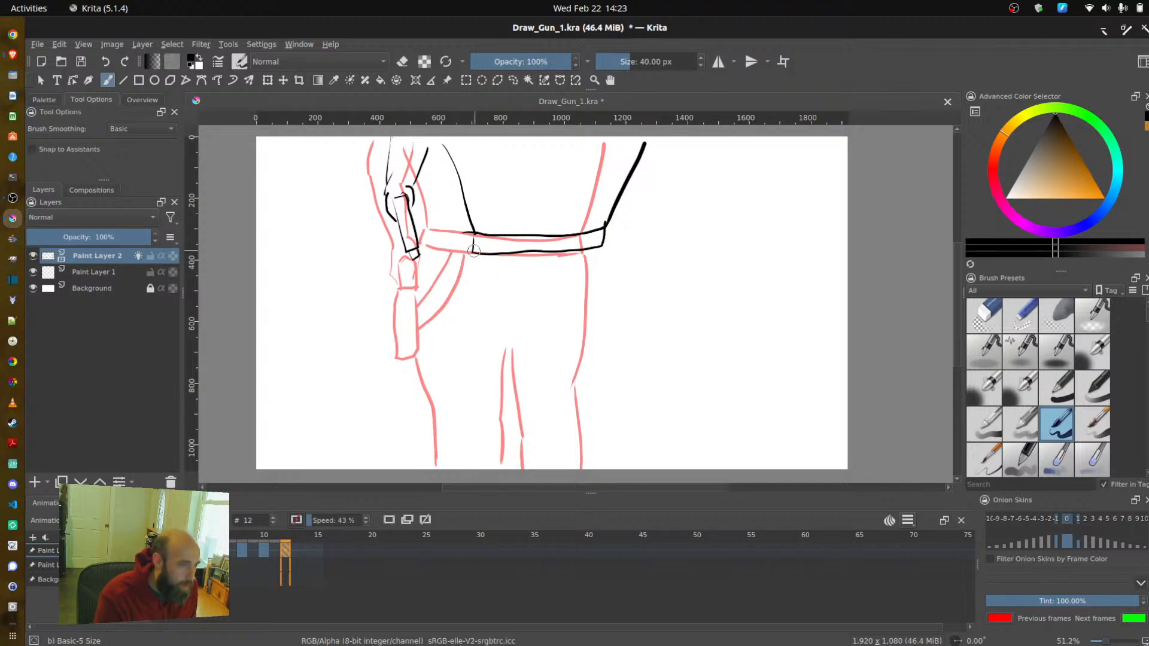
- Draw both spread legs below the waistband and a slanted empty holster on the outer thigh with two curved straps to the waistband
mouse_move(473, 254)
left_mouse_down()
mouse_move(467, 340)
mouse_move(481, 407)
left_mouse_up()
key("ctrl+z")
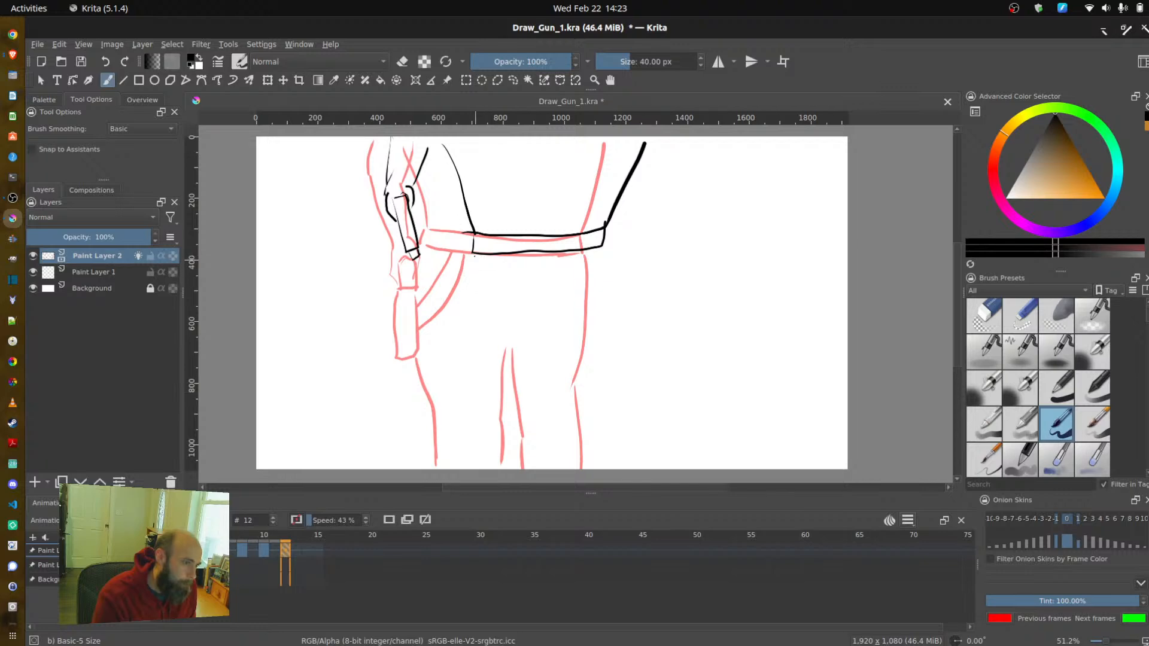
mouse_move(473, 254)
left_mouse_down()
mouse_move(426, 468)
mouse_move(516, 374)
mouse_move(530, 325)
left_mouse_up()
mouse_move(607, 247)
left_mouse_down()
mouse_move(623, 356)
mouse_move(594, 464)
left_mouse_up()
left_click_drag(540, 325, 564, 469)
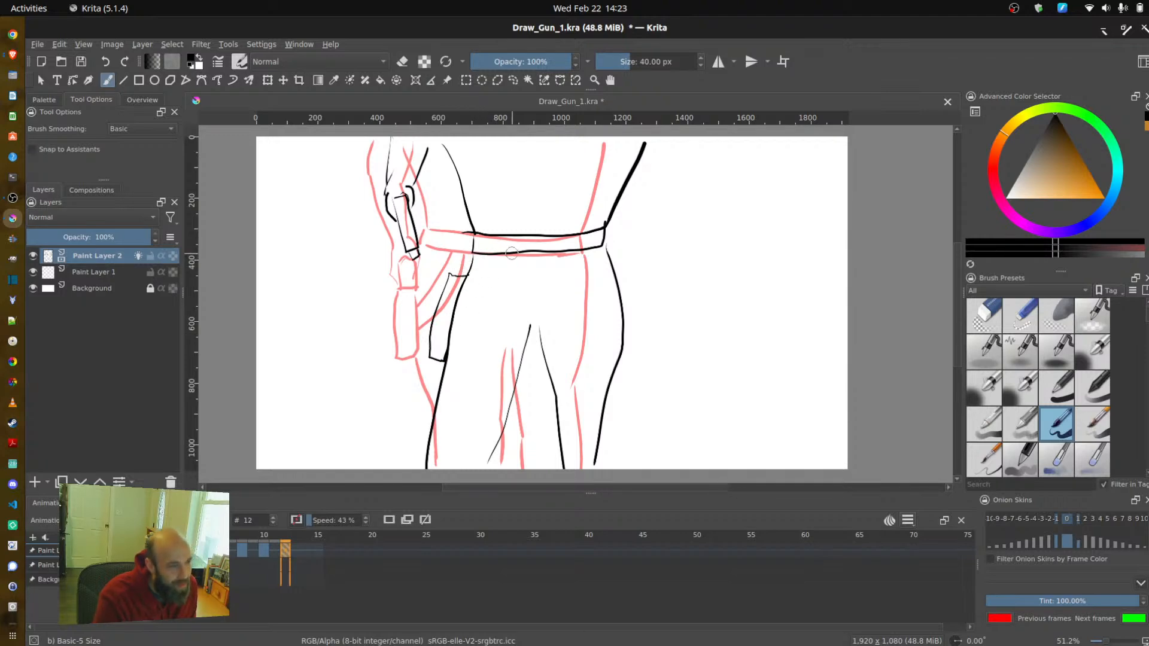
left_click_drag(513, 254, 456, 311)
left_click_drag(529, 253, 447, 331)
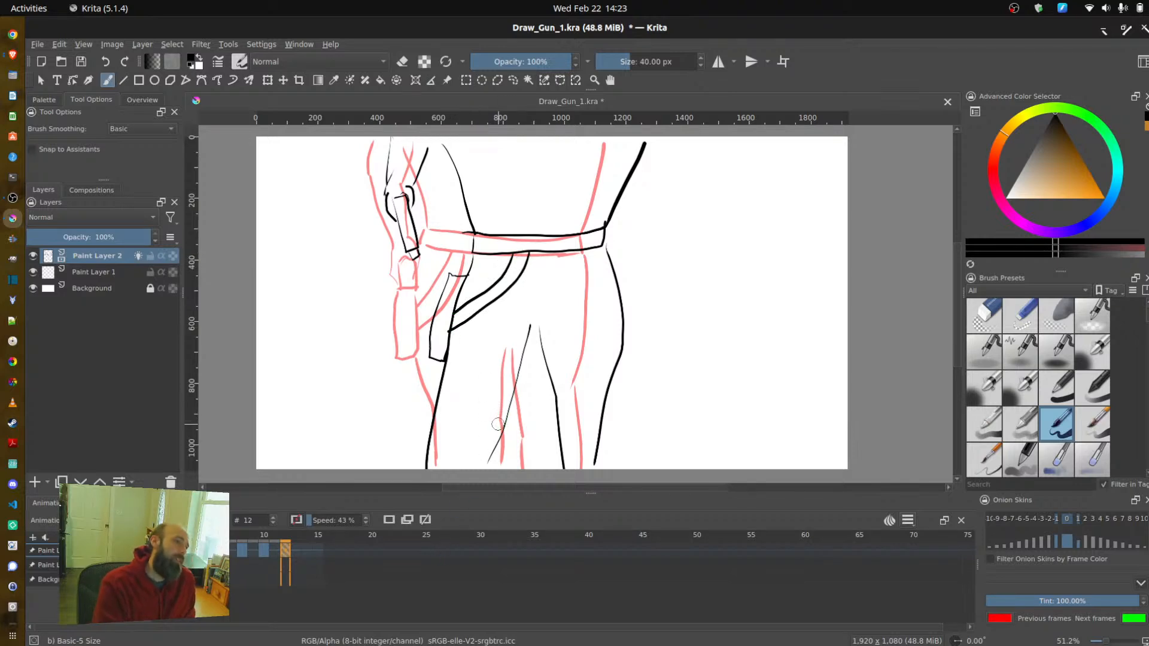
- Create a blank frame at frame 14 of Paint Layer 2, over the onion skin of frame 12
left_click(308, 551)
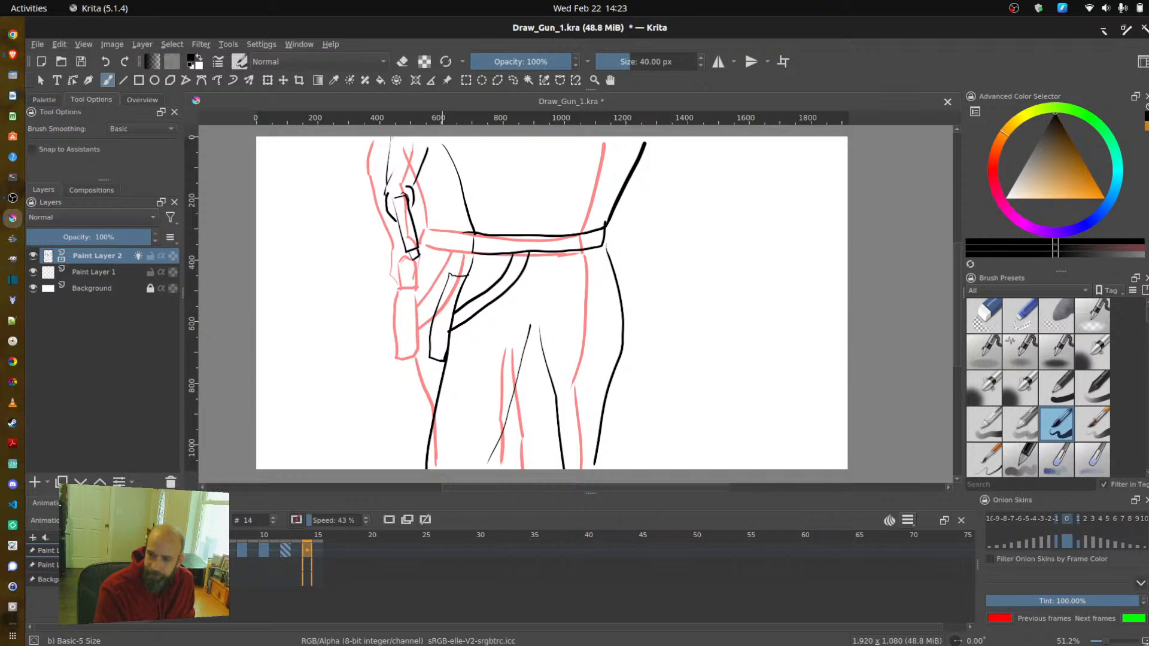
key("alt+Tab")
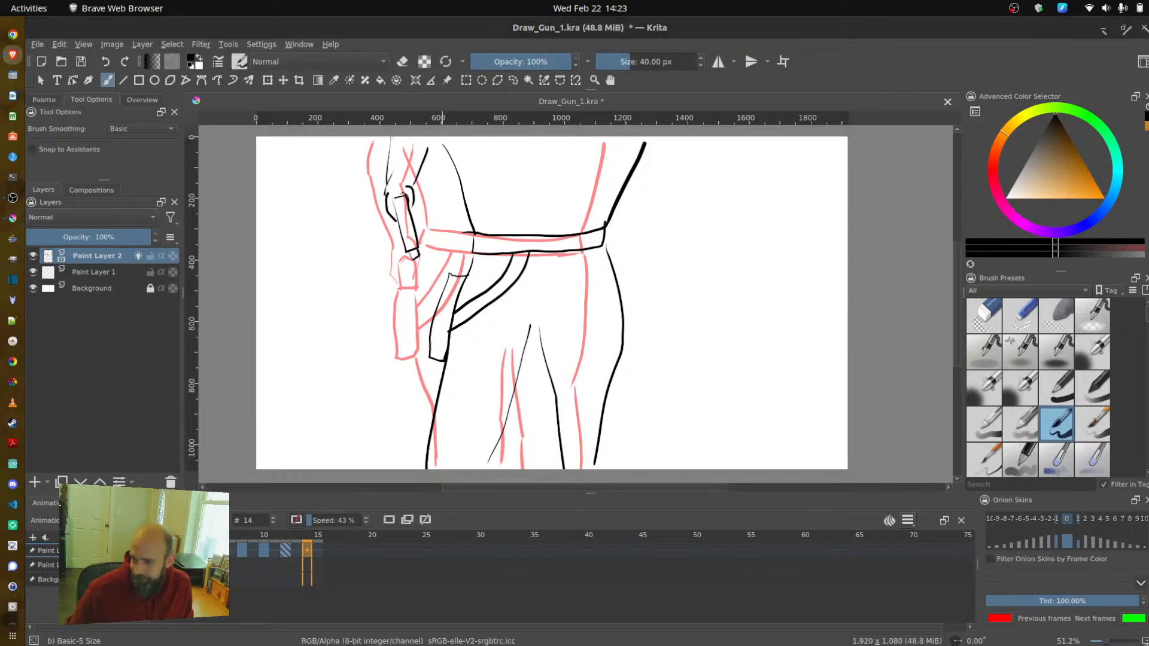
key("alt+Tab")
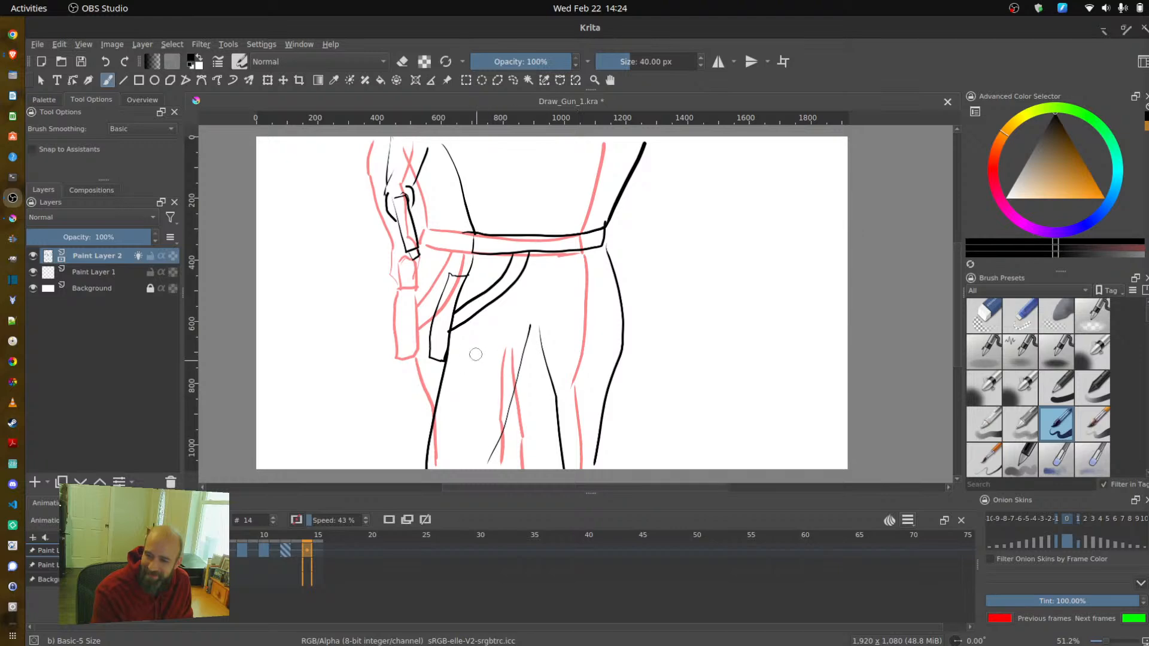
left_click(307, 550)
key("Left")
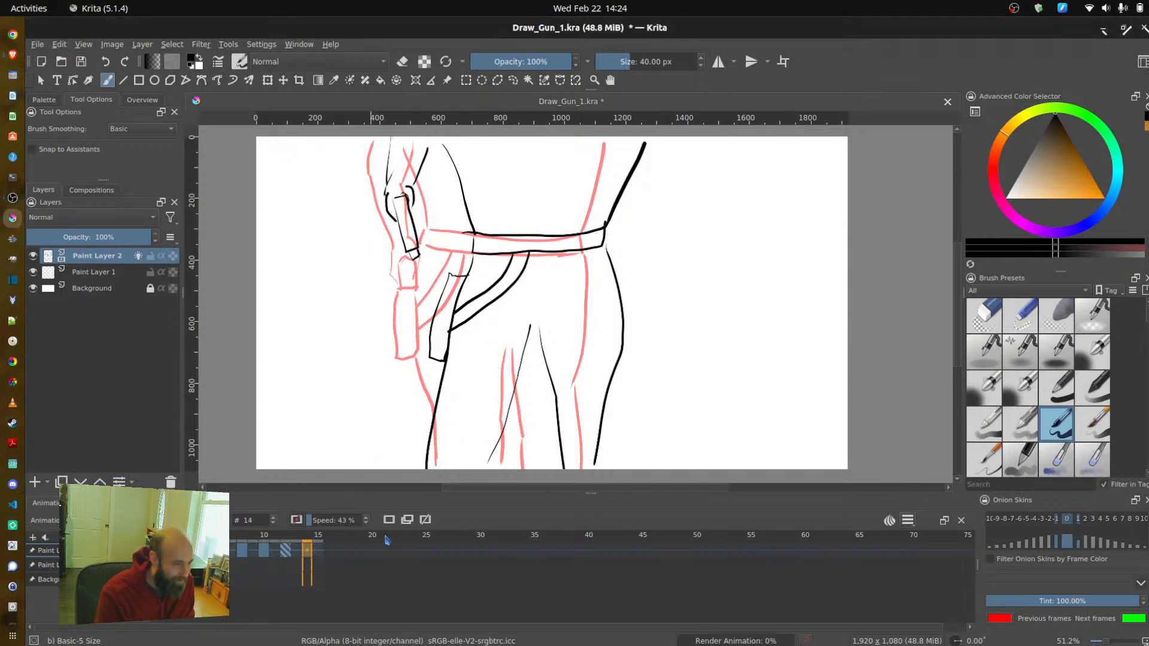
key("Right")
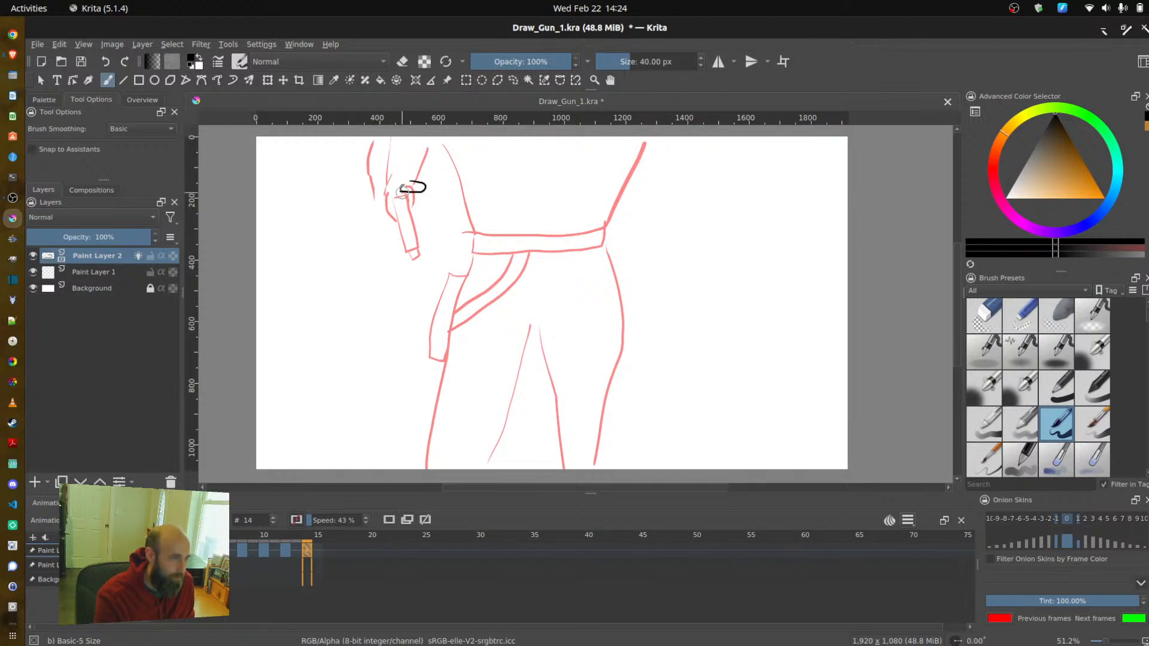
- On frame 14, draw fingers curled around a gun grip over the onion skin's hand, with the gun's square front above them
left_click_drag(402, 203, 405, 207)
key("ctrl+z")
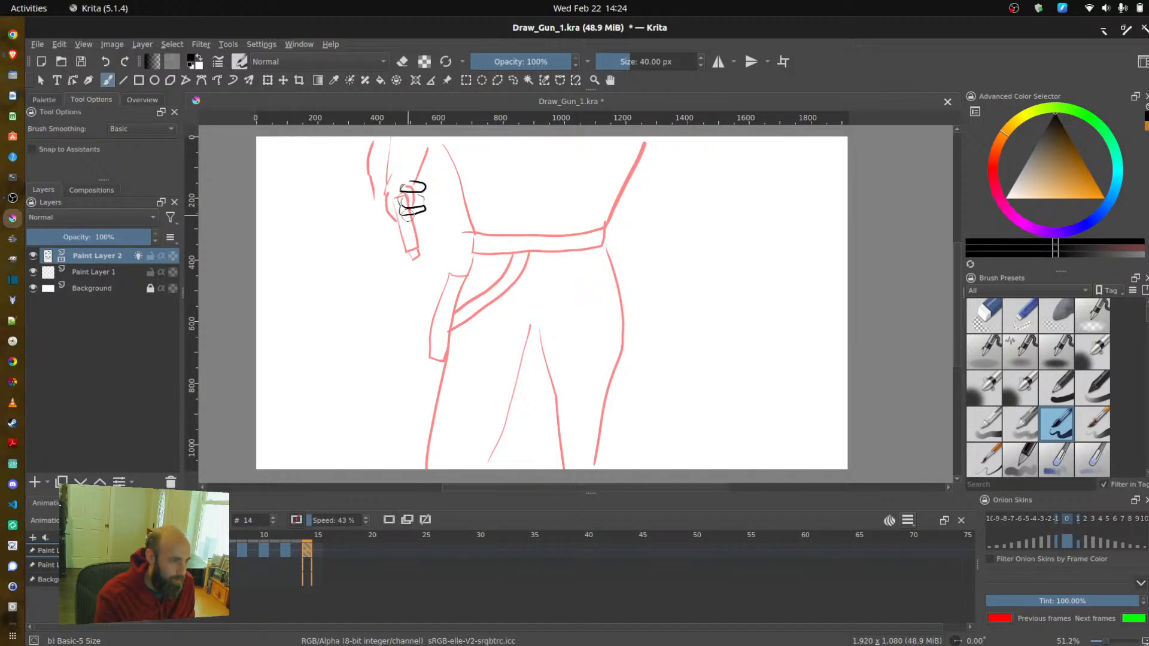
left_click_drag(422, 211, 426, 223)
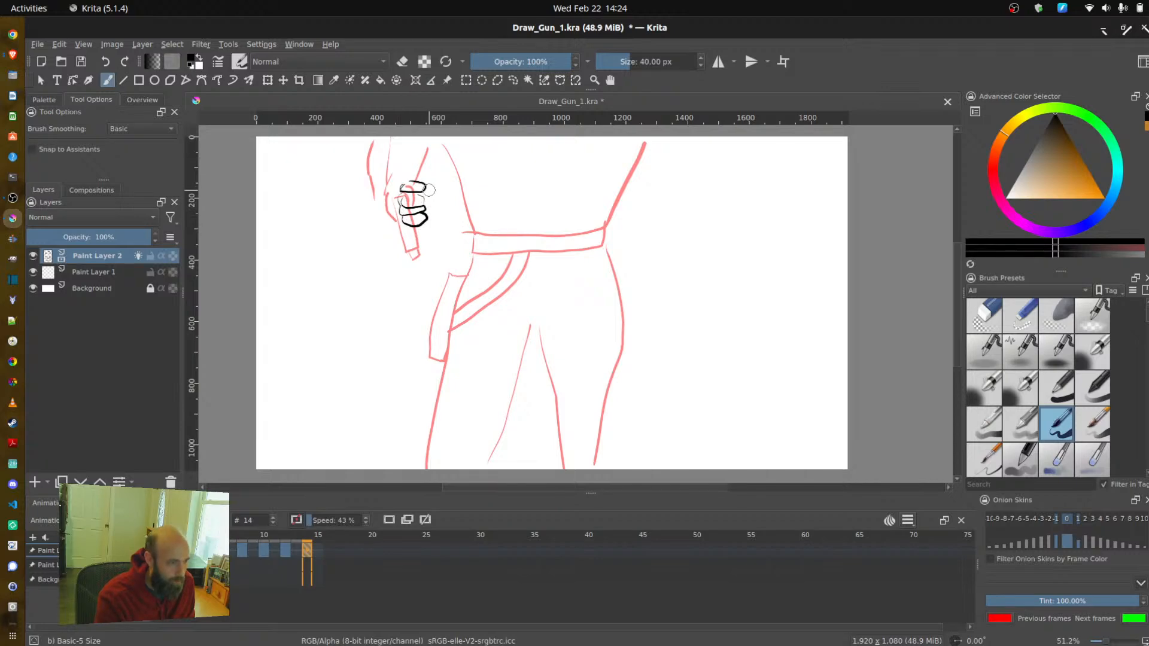
mouse_move(427, 201)
left_mouse_down()
mouse_move(430, 190)
mouse_move(417, 194)
left_mouse_up()
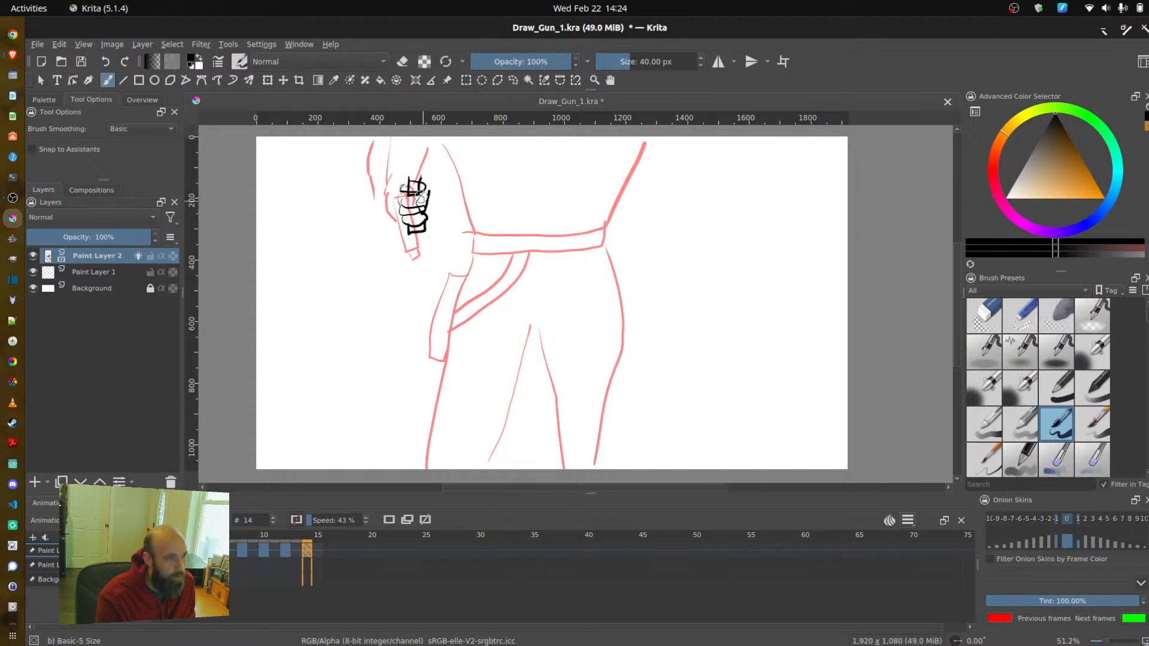
left_click_drag(401, 179, 400, 162)
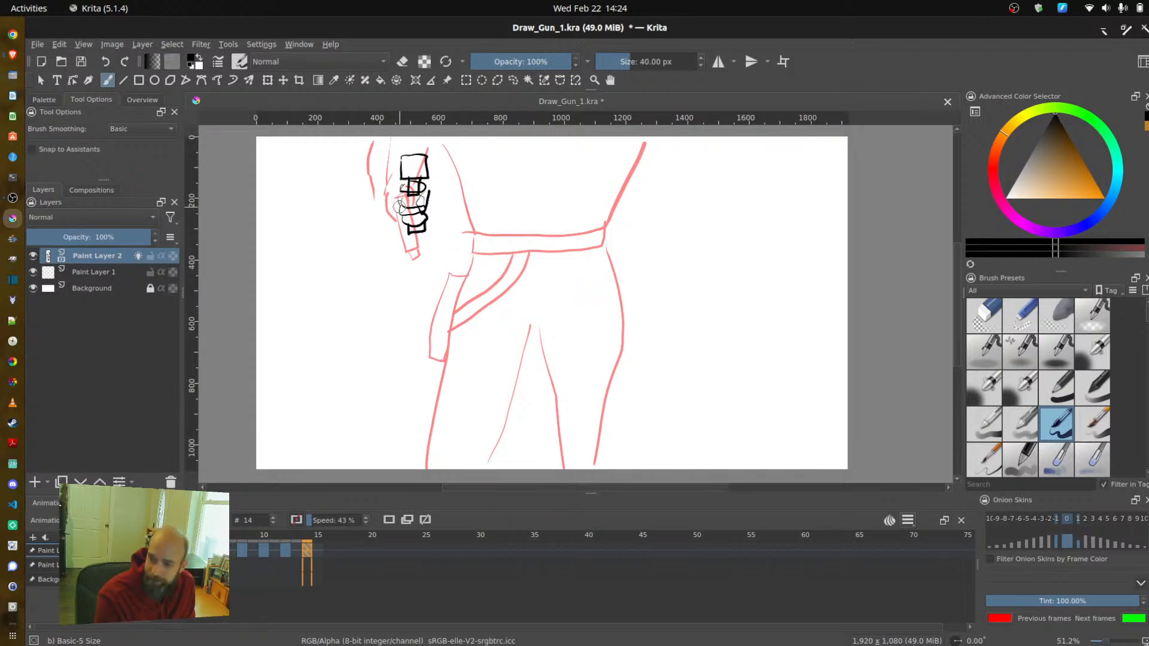
- Draw the forearm's outlines, a round muzzle in the gun's square front, the torso's two sides and the waistband
mouse_move(393, 178)
left_mouse_down()
mouse_move(392, 143)
mouse_move(455, 170)
mouse_move(472, 237)
left_mouse_up()
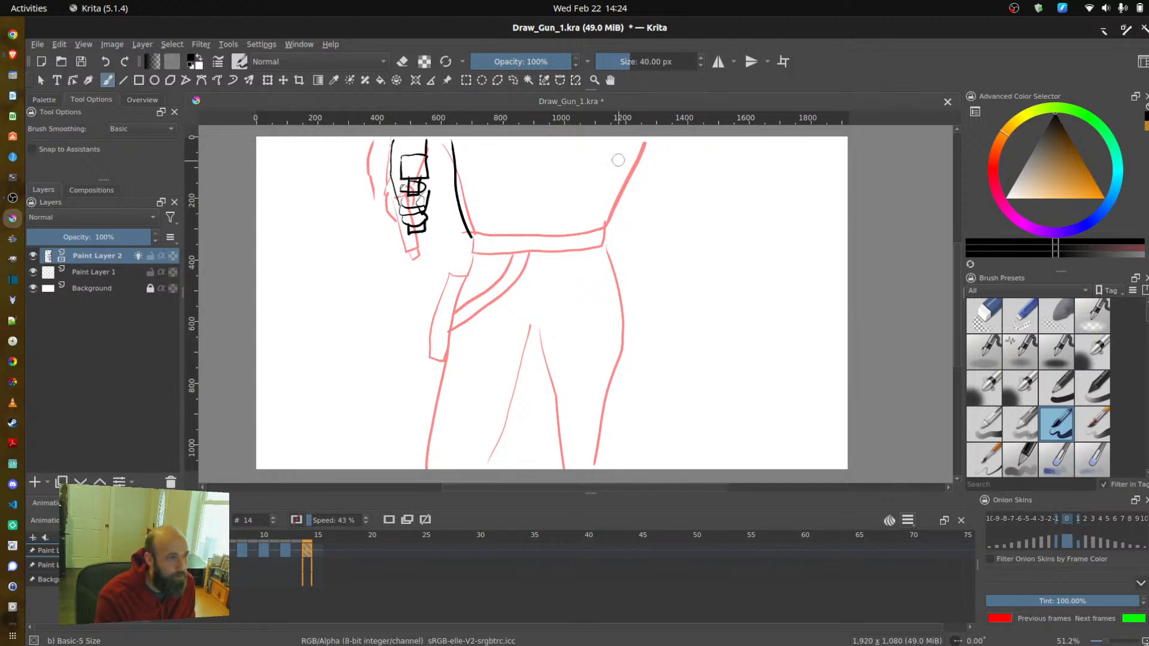
left_click_drag(645, 138, 603, 230)
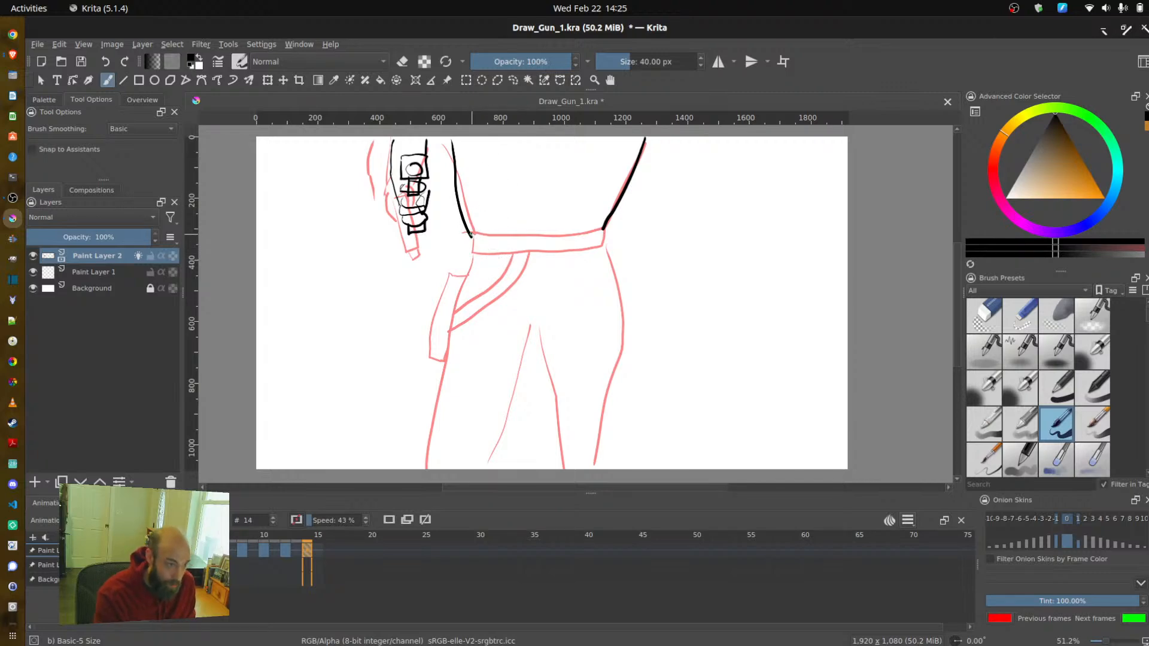
left_click_drag(509, 239, 594, 234)
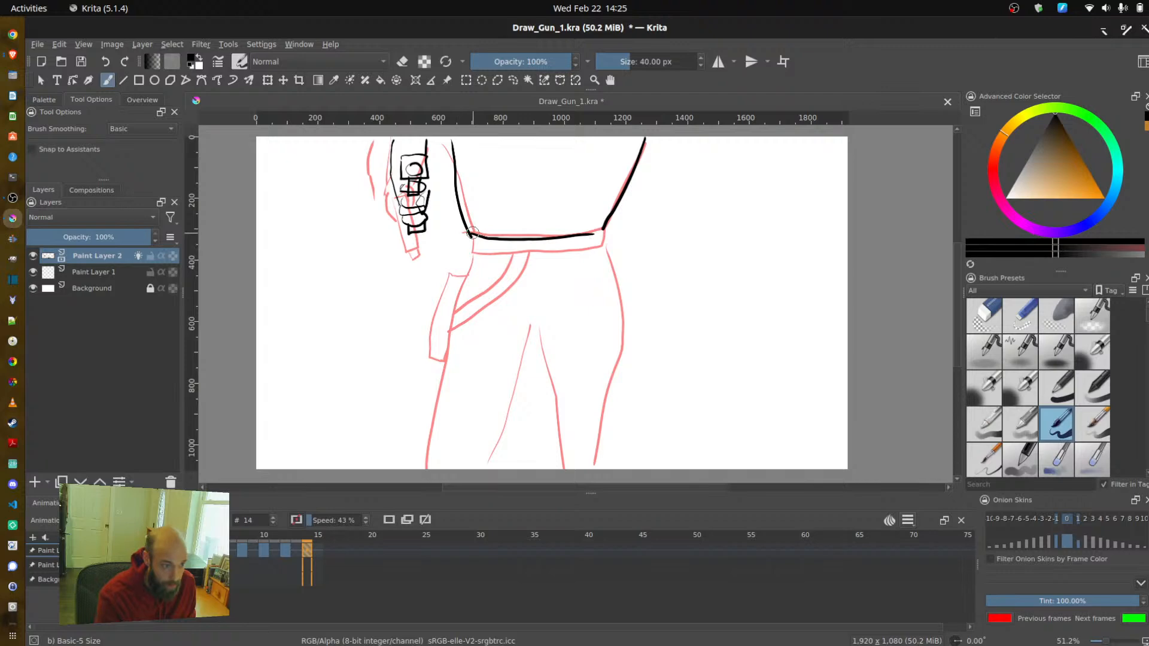
left_click_drag(504, 258, 590, 256)
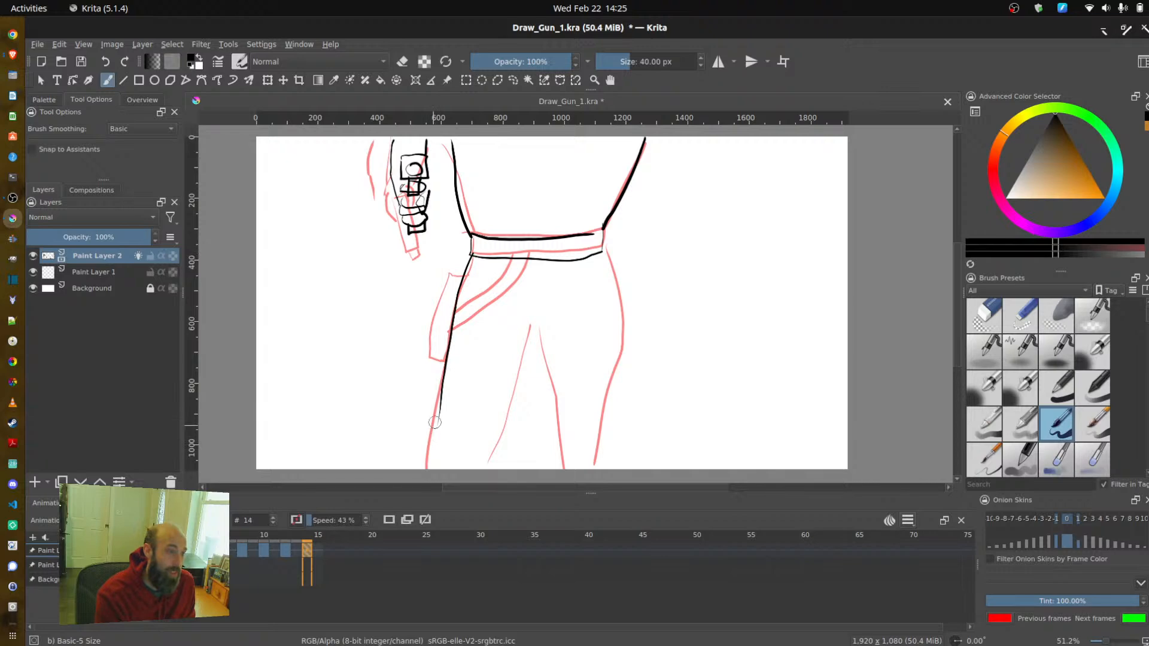
- Draw the outer and inner outlines of both spread legs below the waistband, redrawing the gun-side leg's inner line straighter
mouse_move(443, 378)
left_mouse_down()
mouse_move(432, 453)
mouse_move(500, 445)
mouse_move(524, 334)
left_mouse_up()
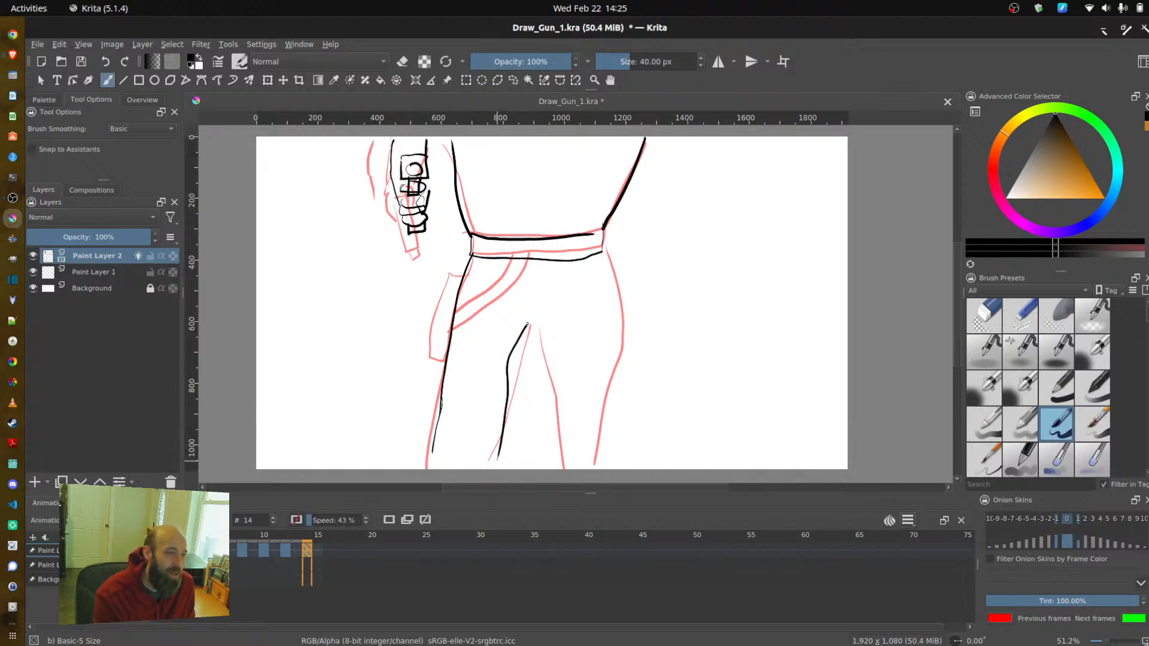
key("ctrl+z")
mouse_move(499, 445)
left_mouse_down()
mouse_move(540, 314)
mouse_move(560, 446)
left_mouse_up()
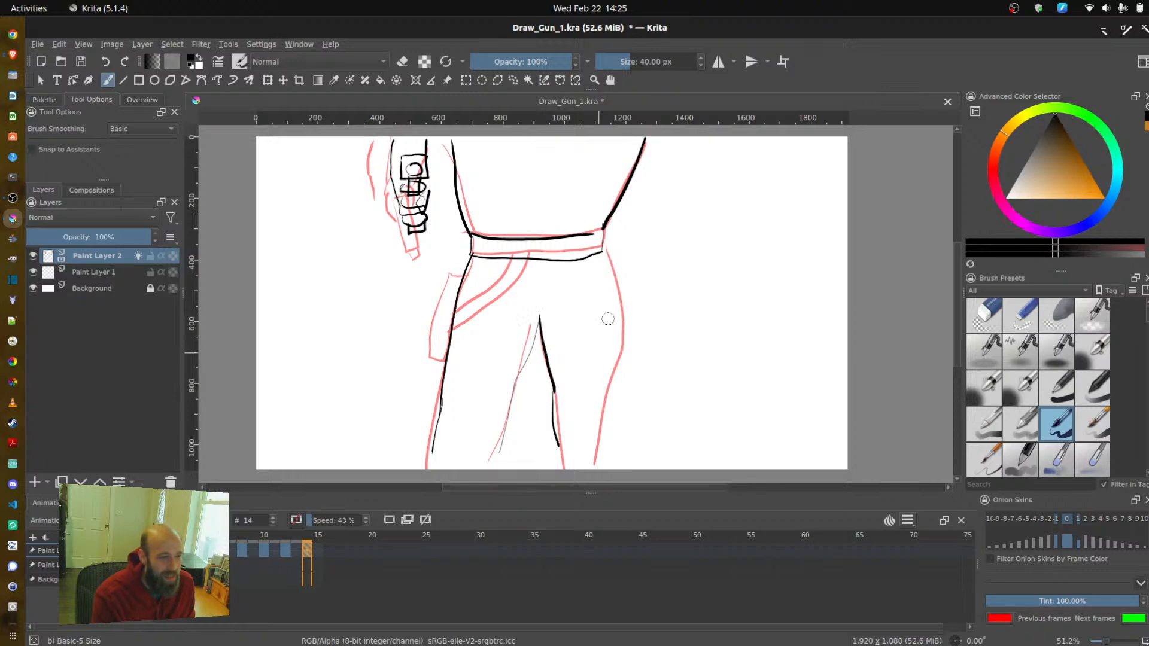
mouse_move(608, 250)
left_mouse_down()
mouse_move(623, 330)
mouse_move(602, 448)
left_mouse_up()
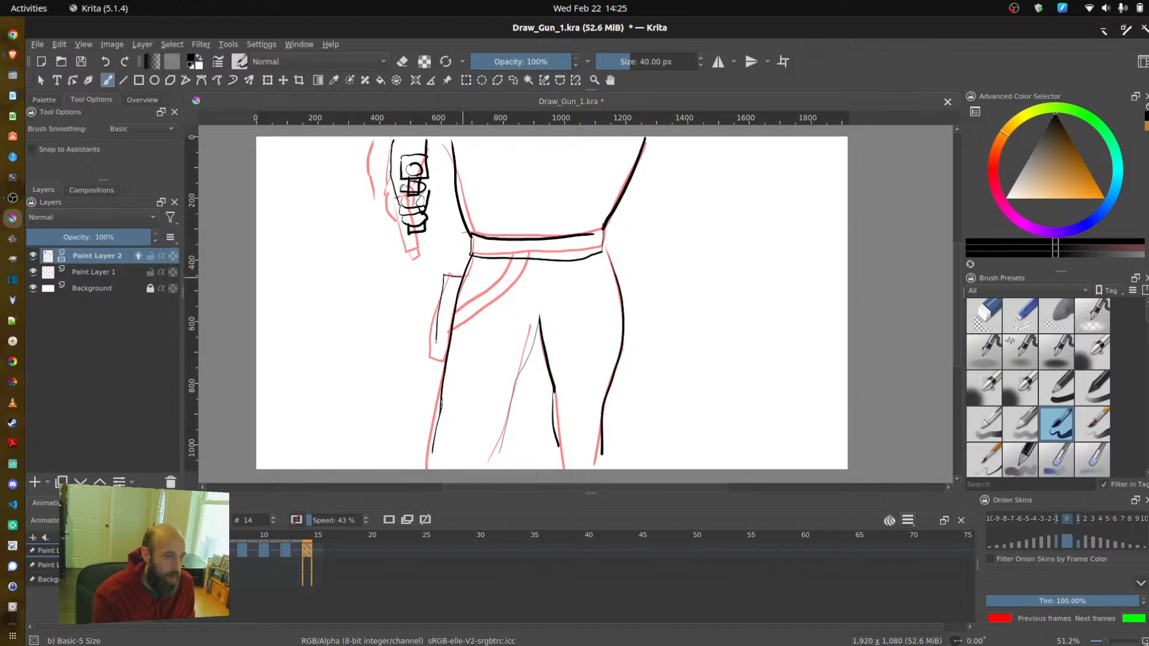
- Draw the empty holster on the outer thigh with two curved straps to the waistband, and compare the pose with frame 12
left_click_drag(456, 310, 483, 294)
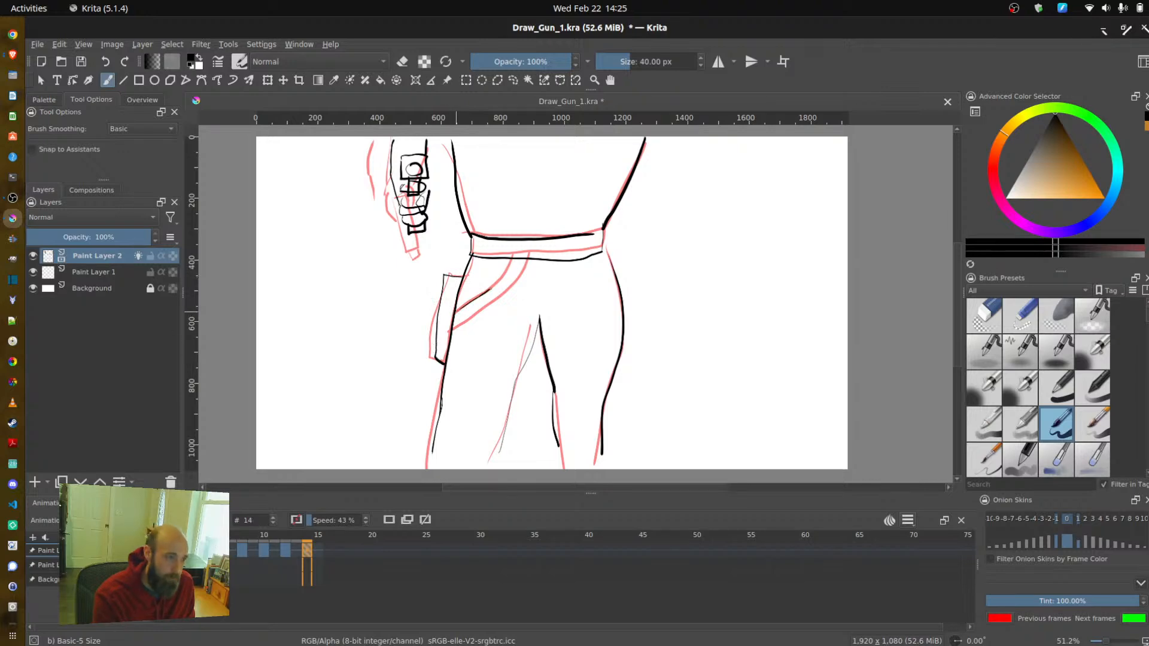
mouse_move(529, 254)
left_mouse_down()
mouse_move(500, 304)
mouse_move(461, 329)
left_mouse_up()
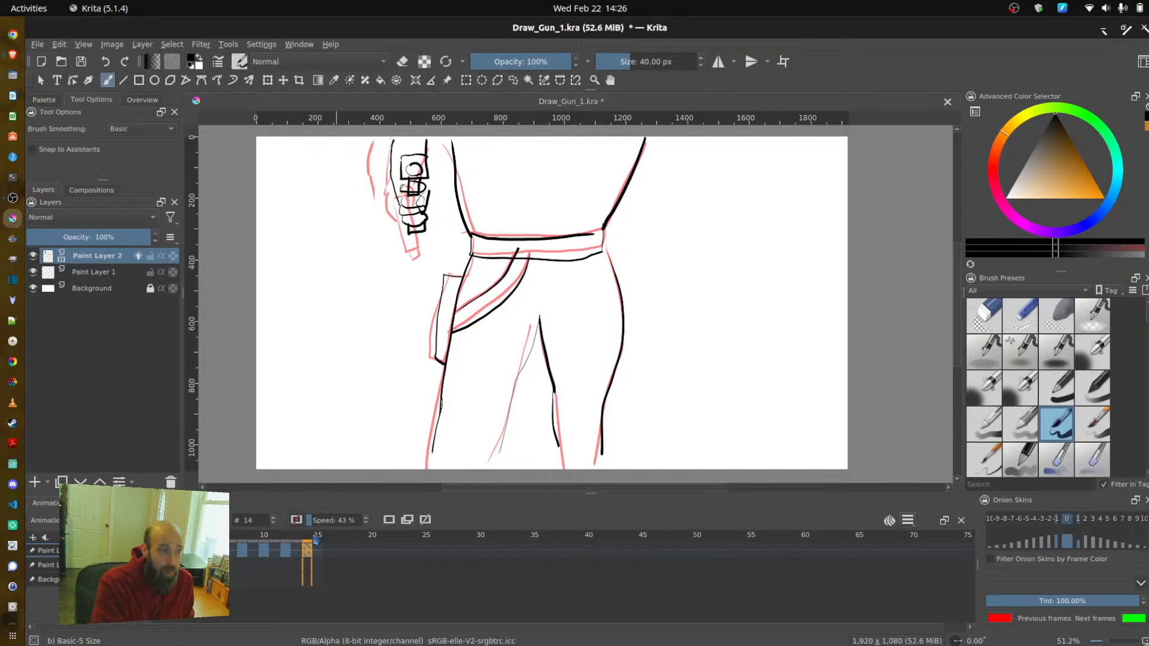
left_click(288, 553)
left_click(307, 551)
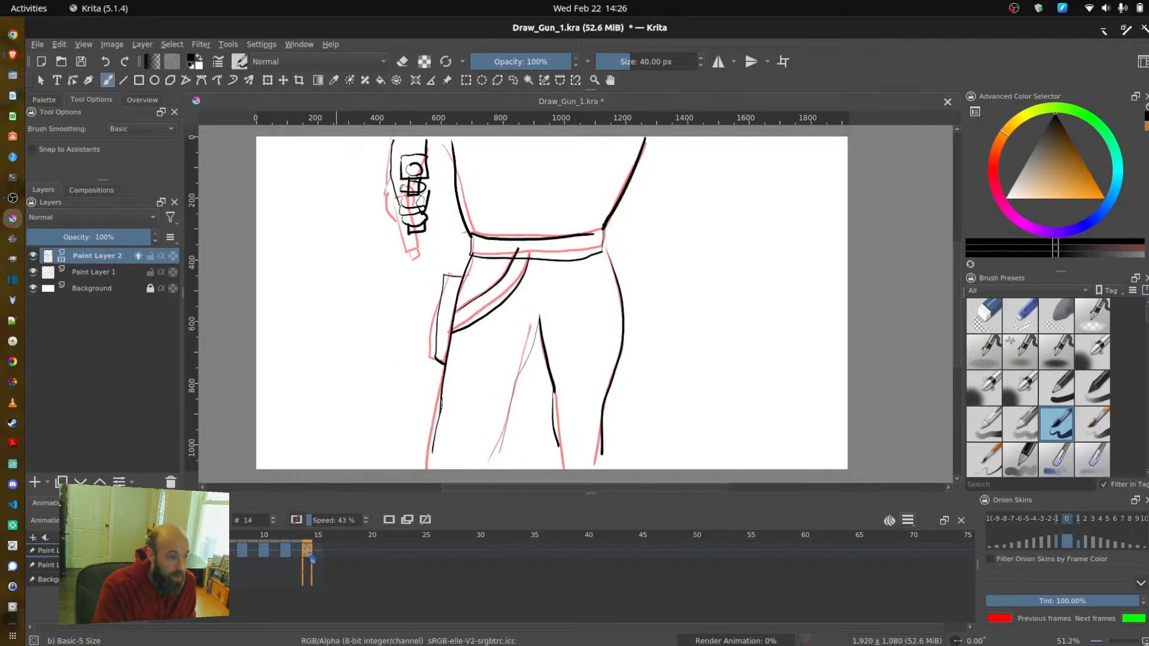
left_click(288, 553)
left_click(308, 552)
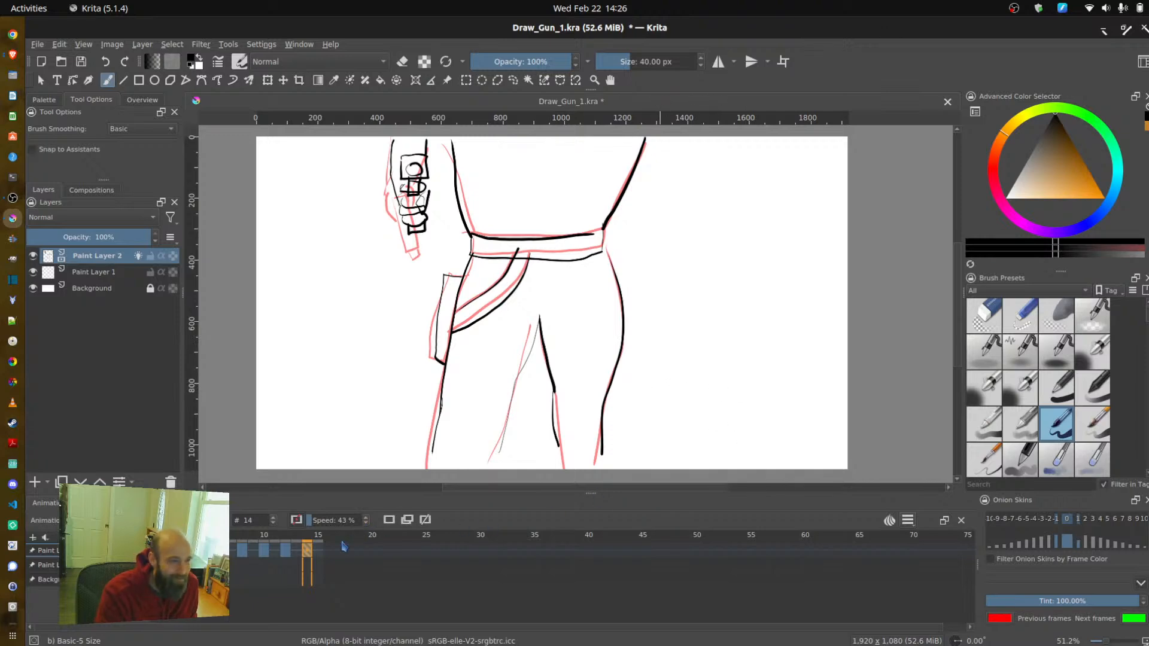
- Set the animation's clip end to frame 20
left_click(908, 521)
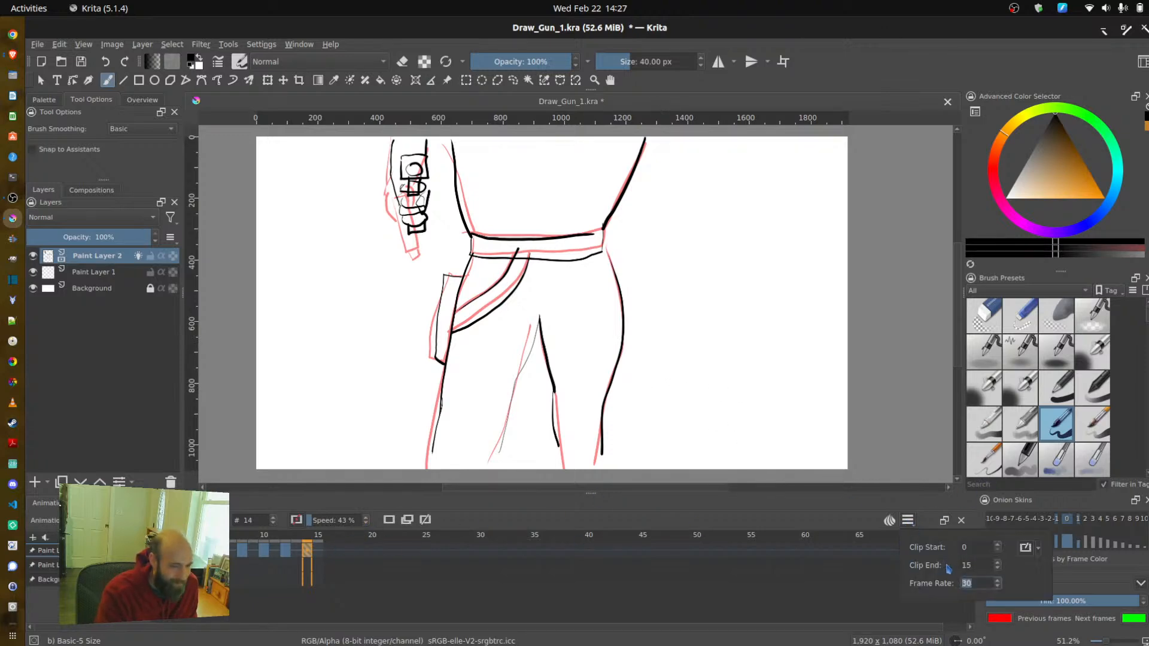
left_click(975, 565)
key("BackSpace")
key("BackSpace")
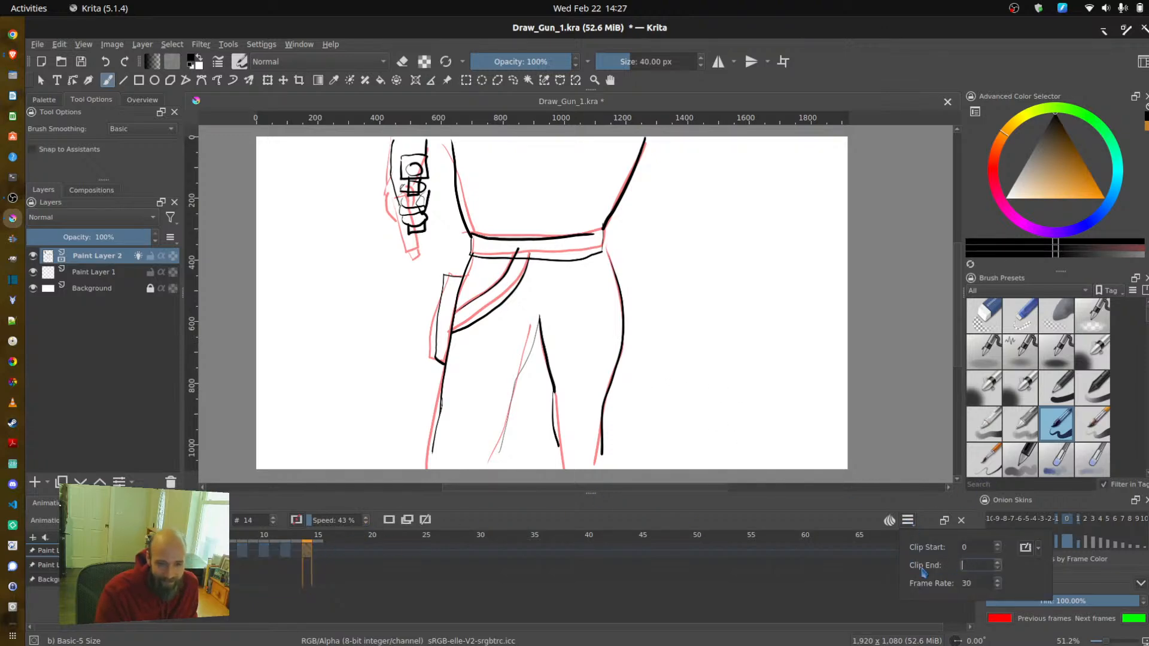
type("20")
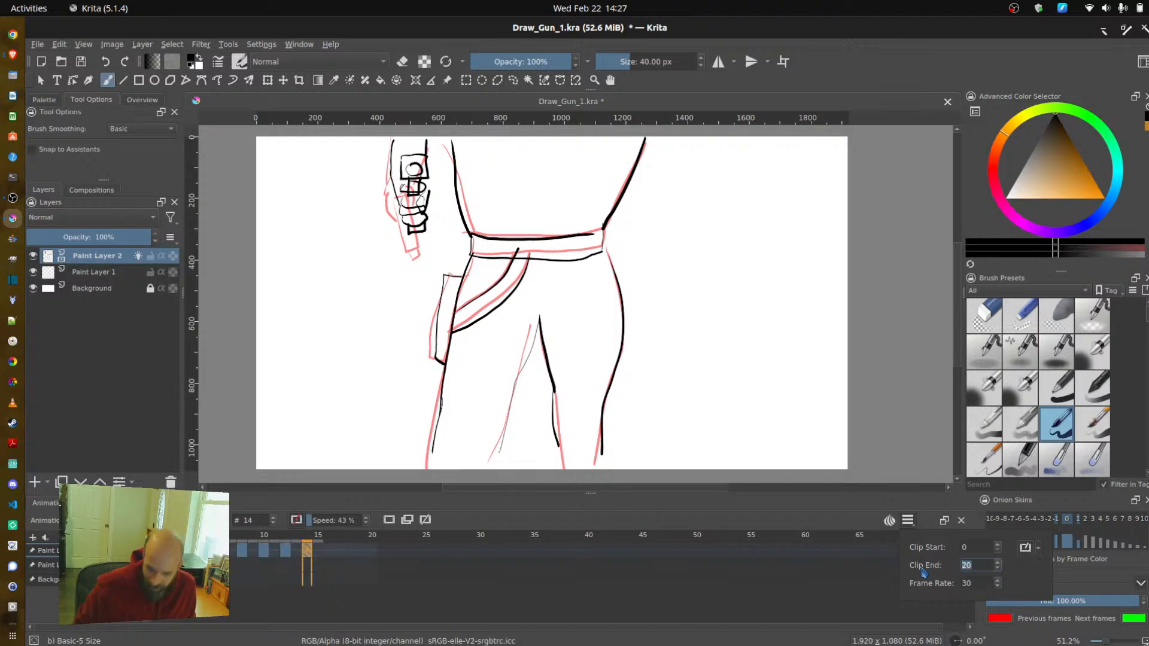
left_click(326, 549)
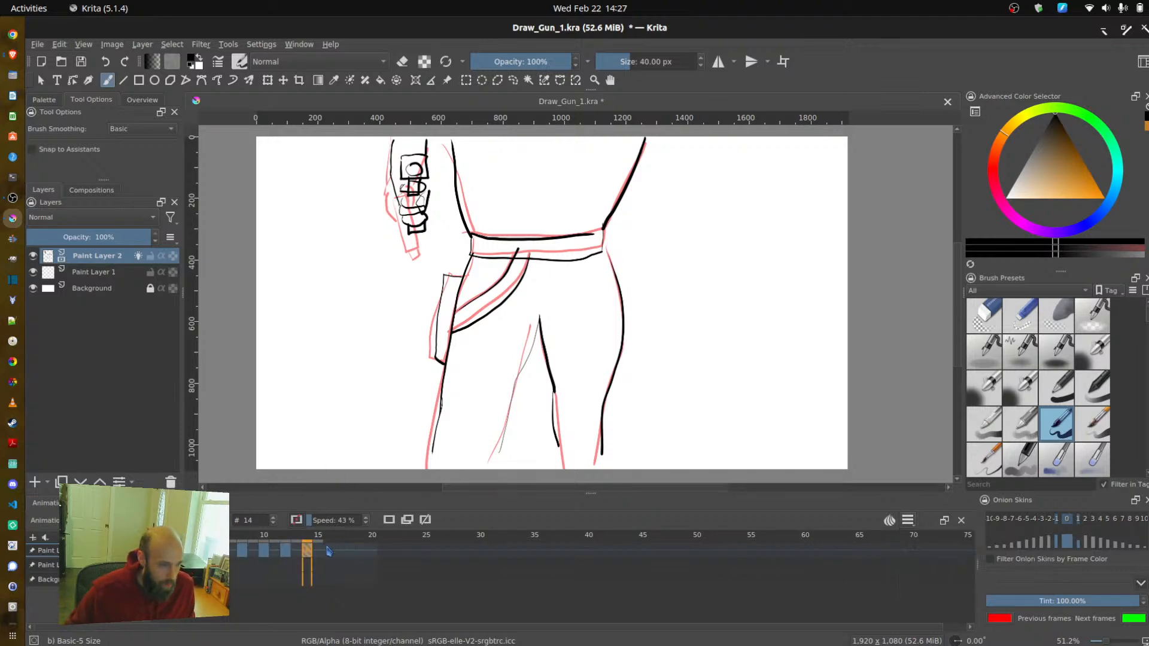
- Create a blank frame at frame 16 of Paint Layer 2 and check it against frame 14
left_click(331, 551)
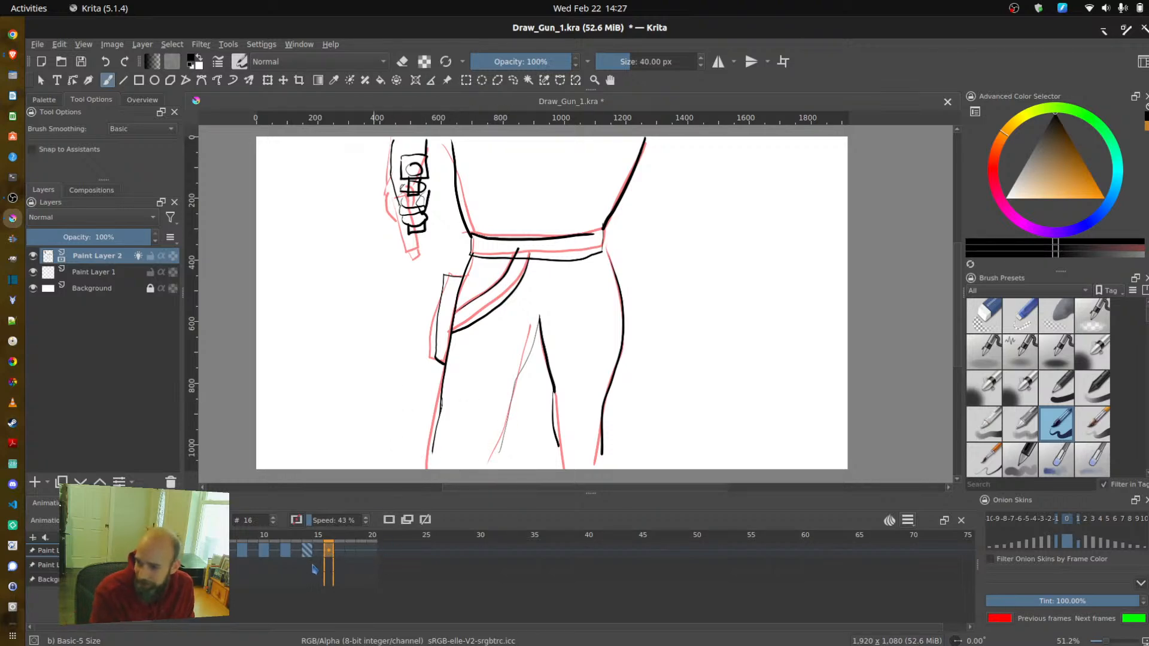
left_click(309, 552)
left_click(330, 551)
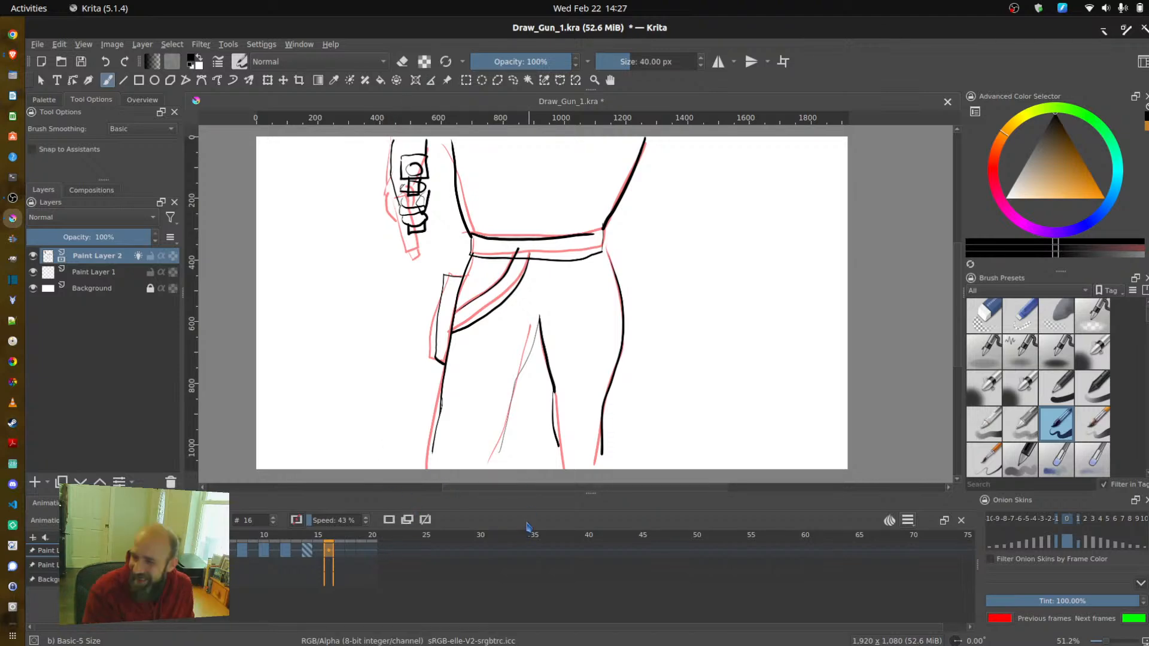
left_click(307, 550)
left_click(329, 550)
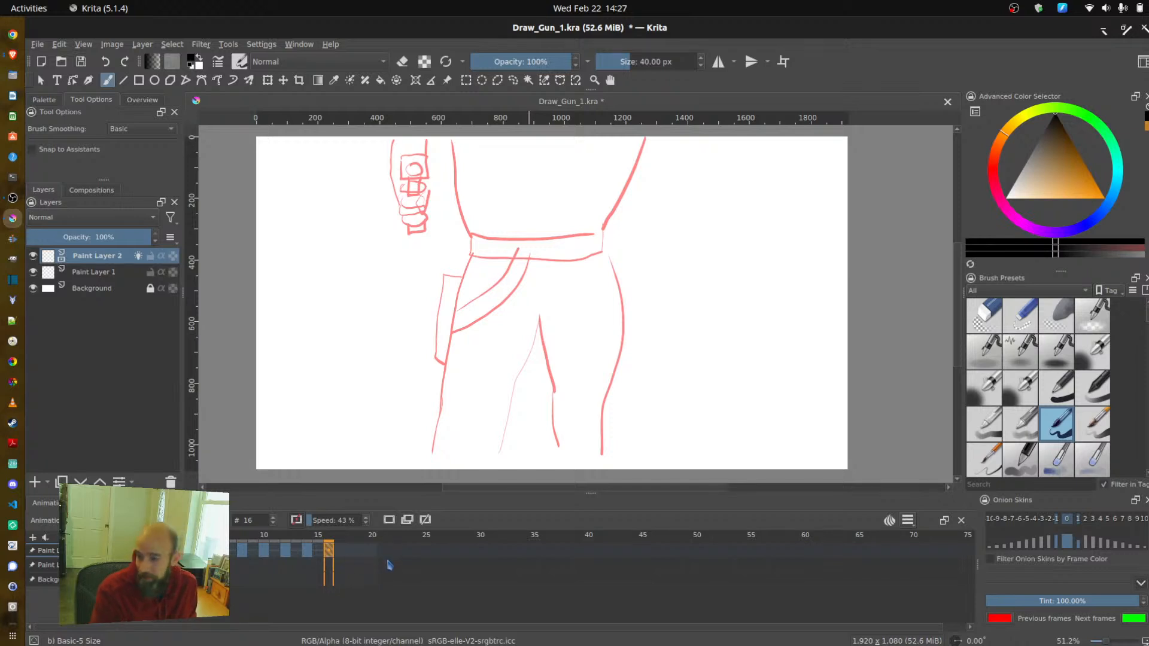
left_click(306, 552)
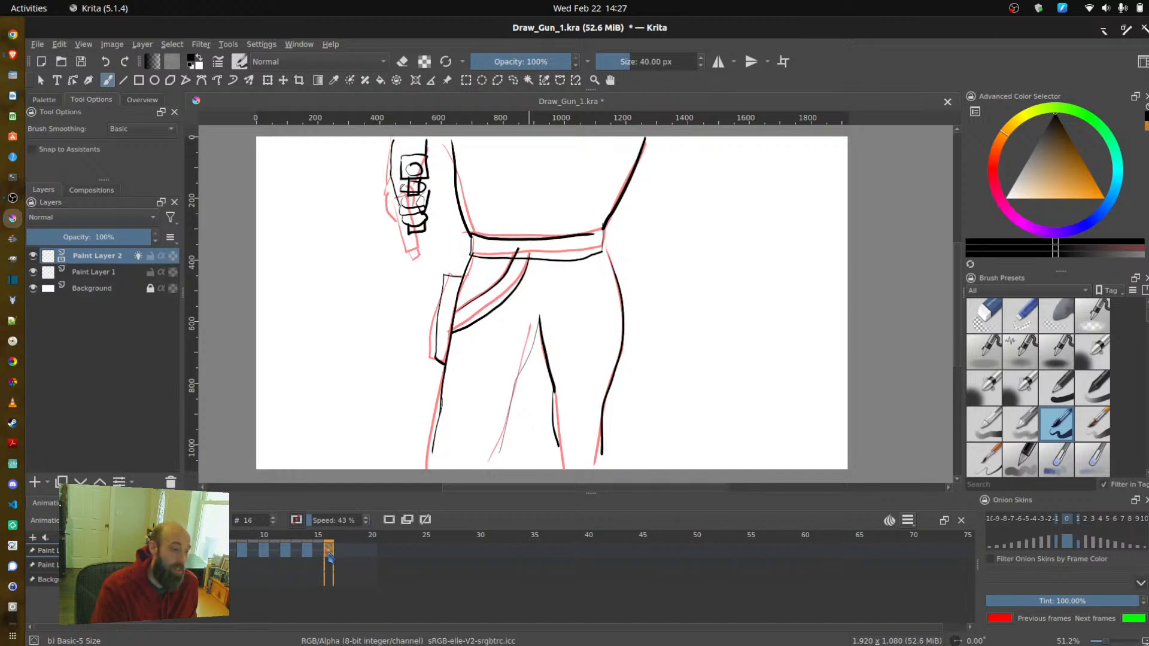
left_click(329, 559)
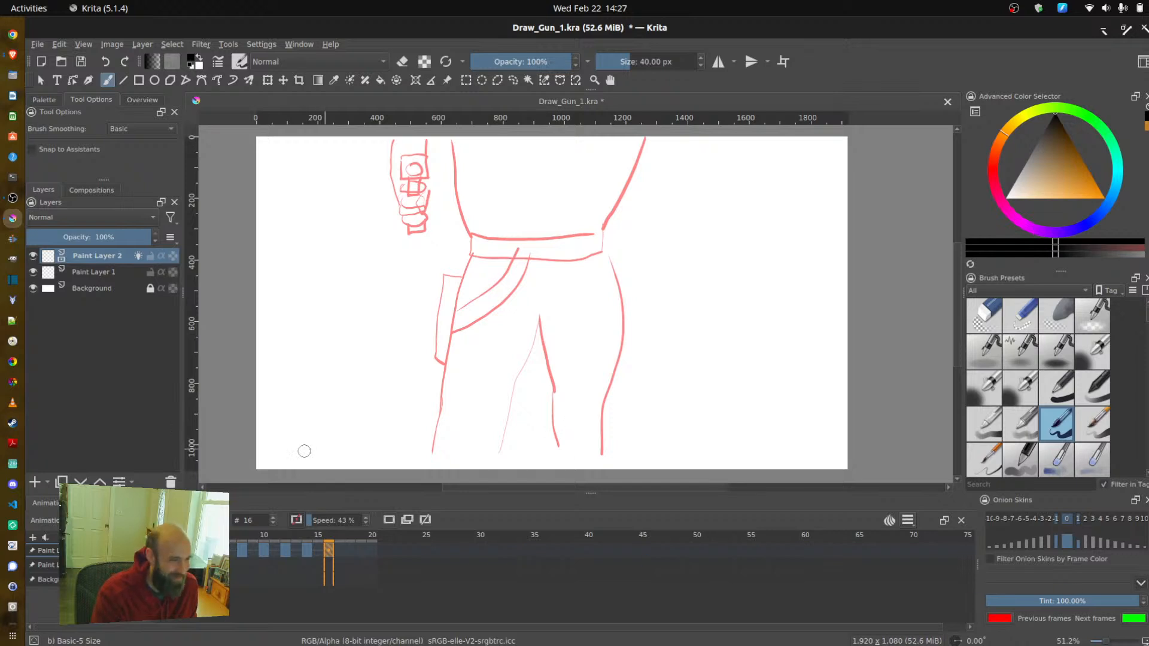
left_click(14, 61)
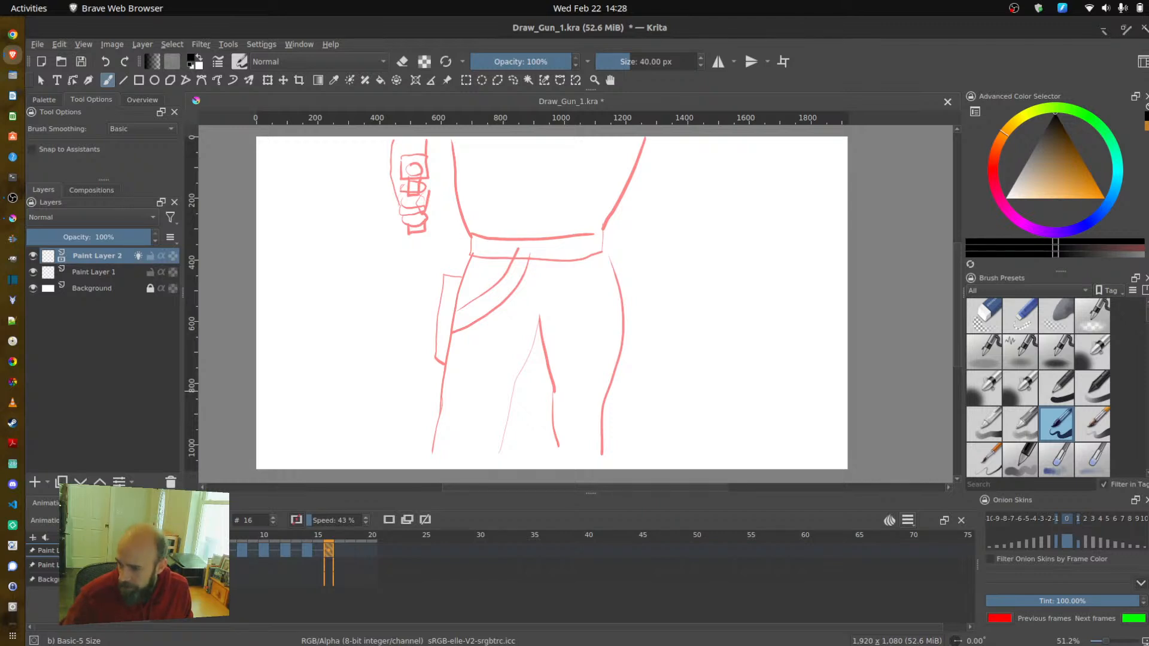
key("alt+Tab")
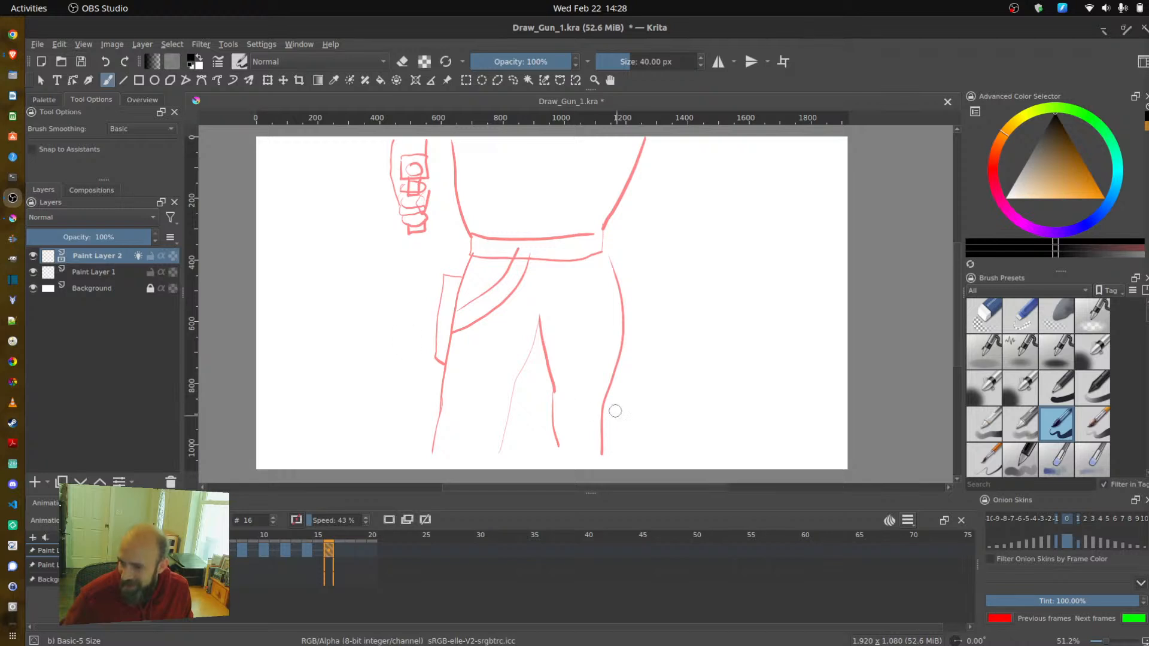
- On frame 18, draw the outer and inner outlines of both legs closely over the onion skin
left_click(351, 553)
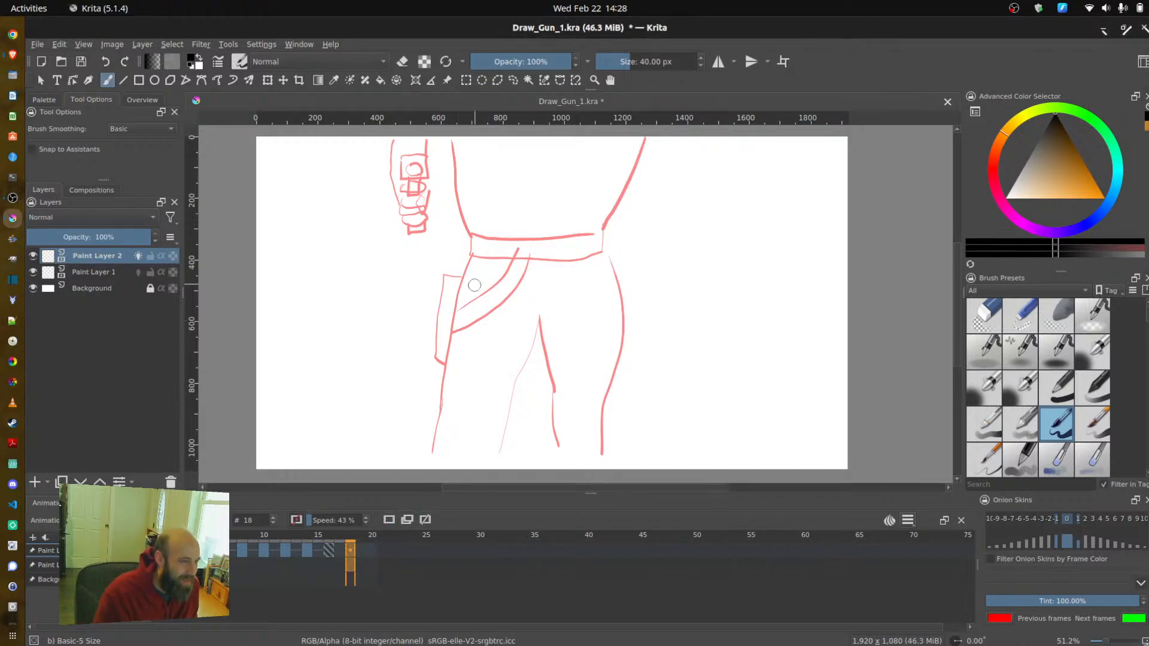
mouse_move(473, 256)
left_mouse_down()
mouse_move(439, 456)
mouse_move(493, 454)
mouse_move(540, 320)
mouse_move(559, 460)
left_mouse_up()
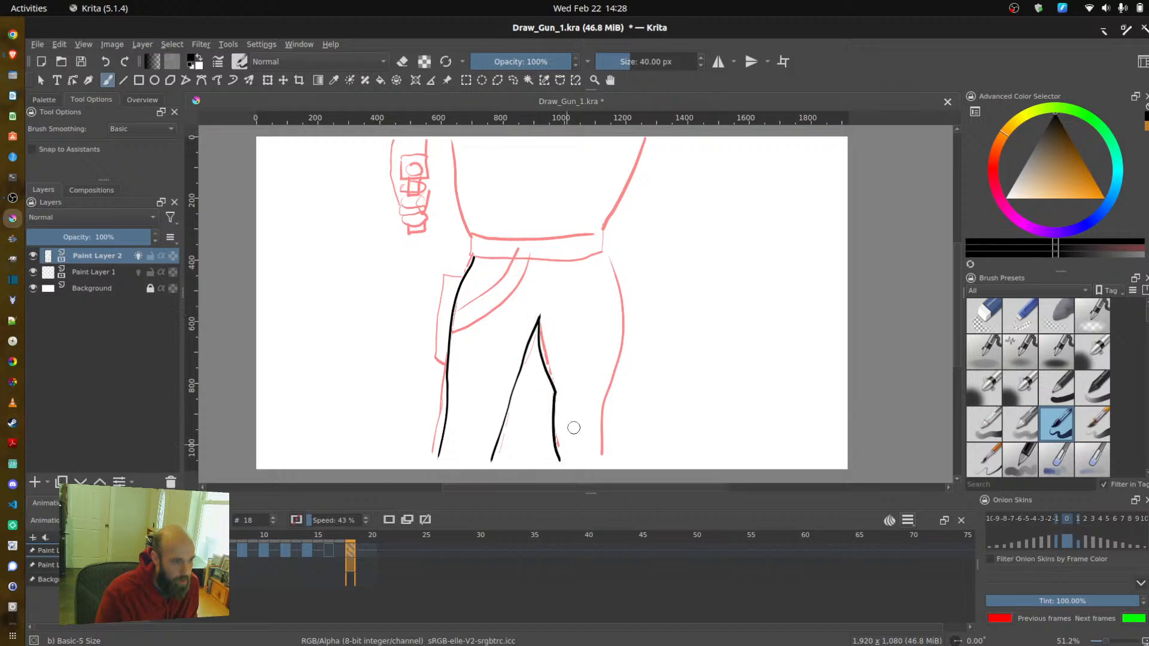
mouse_move(606, 248)
left_mouse_down()
mouse_move(623, 310)
mouse_move(600, 466)
left_mouse_up()
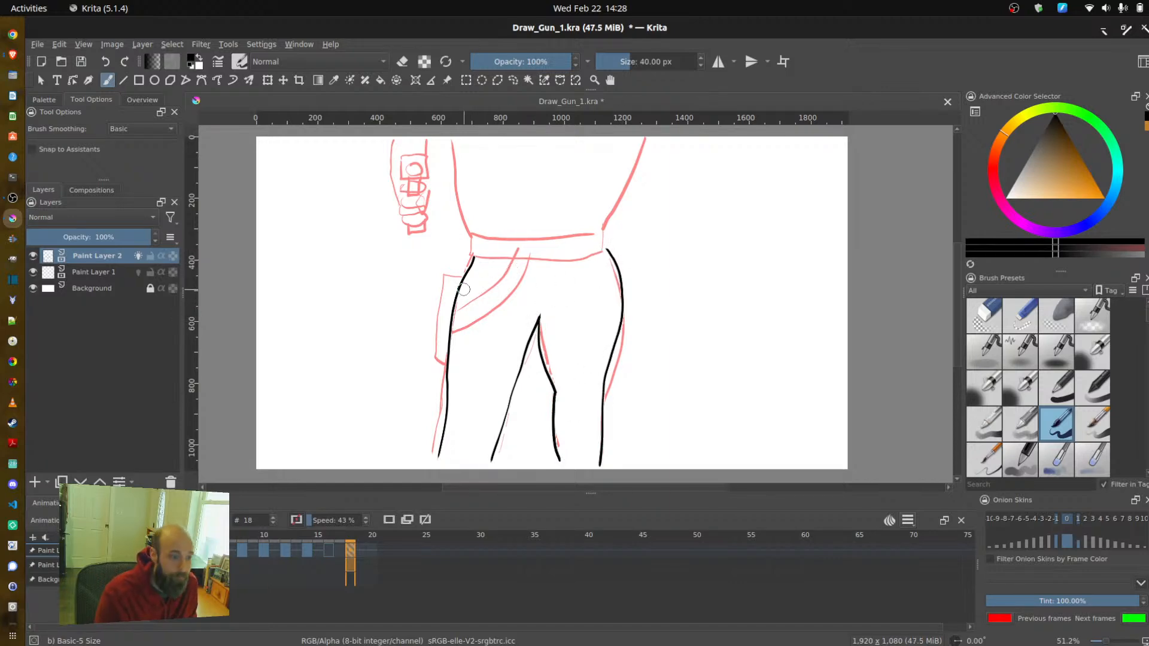
- On frame 18, draw the empty holster on the outer thigh, its two curved straps and the start of the waistband
mouse_move(462, 279)
left_mouse_down()
mouse_move(442, 279)
mouse_move(443, 365)
left_mouse_up()
mouse_move(455, 308)
left_mouse_down()
mouse_move(507, 263)
mouse_move(497, 309)
mouse_move(455, 332)
left_mouse_up()
left_click_drag(469, 241, 471, 262)
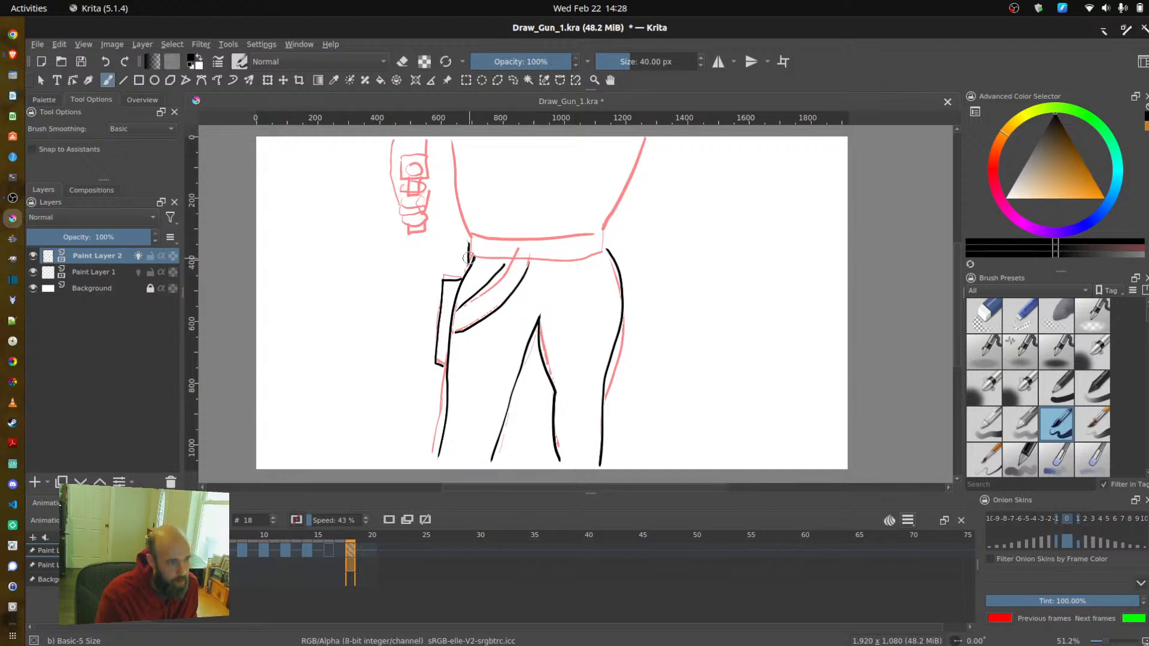
left_click_drag(541, 239, 597, 232)
- Complete the waistband and draw both sides of the torso rising from it, redoing the sides until they sit well
mouse_move(472, 259)
left_mouse_down()
mouse_move(601, 251)
mouse_move(648, 149)
left_mouse_up()
key("ctrl+z")
left_click_drag(602, 231, 641, 152)
key("ctrl+z")
mouse_move(597, 233)
left_mouse_down()
mouse_move(641, 138)
mouse_move(600, 225)
mouse_move(627, 147)
left_mouse_up()
key("ctrl+z")
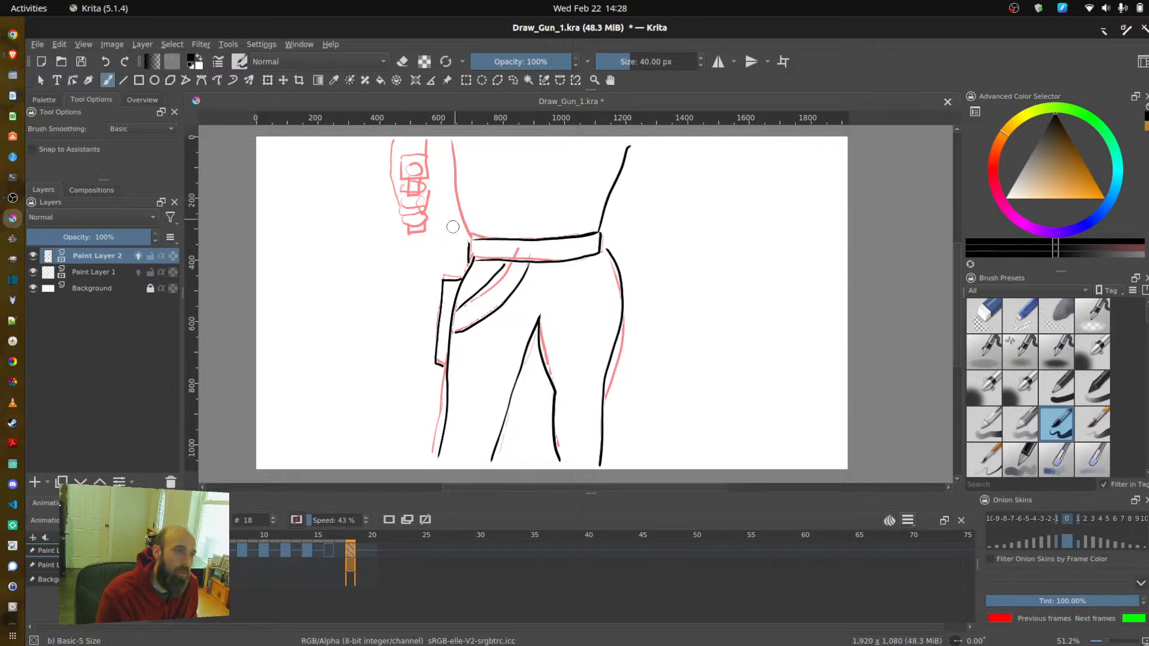
left_click_drag(472, 236, 453, 143)
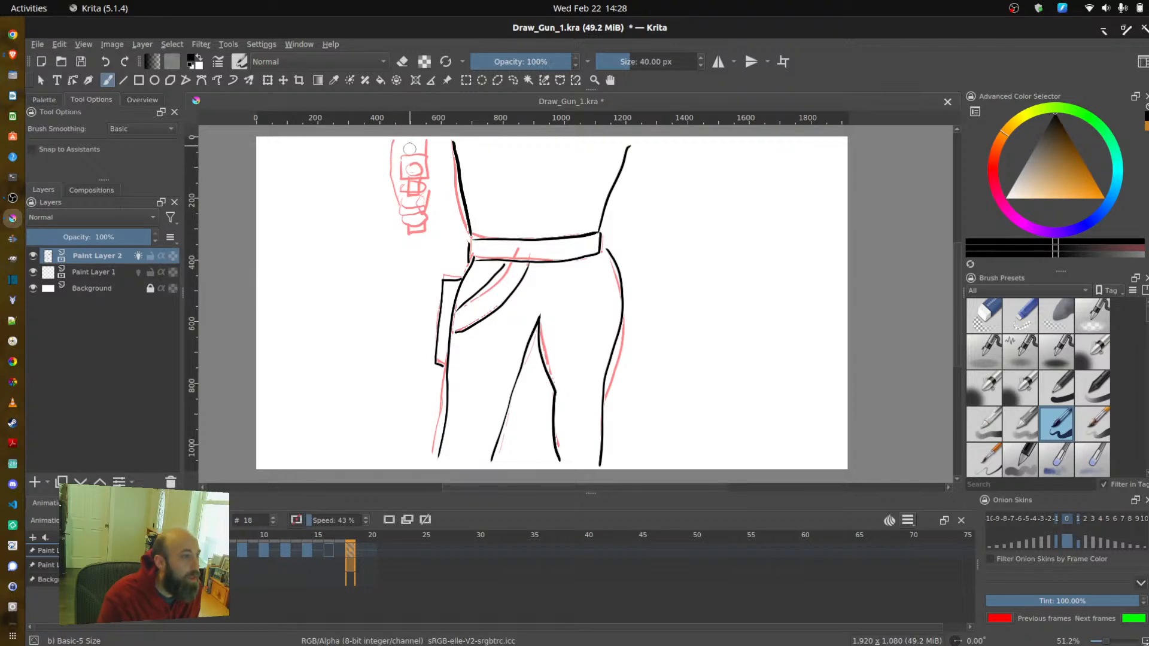
- Draw a star-shaped muzzle flash around the gun's muzzle, with short spikes and long rays reaching across the torso and down the opposite way
mouse_move(410, 158)
left_mouse_down()
mouse_move(446, 139)
mouse_move(447, 151)
mouse_move(439, 139)
mouse_move(434, 172)
mouse_move(609, 154)
mouse_move(442, 191)
mouse_move(431, 178)
mouse_move(610, 150)
left_mouse_up()
key("ctrl+z")
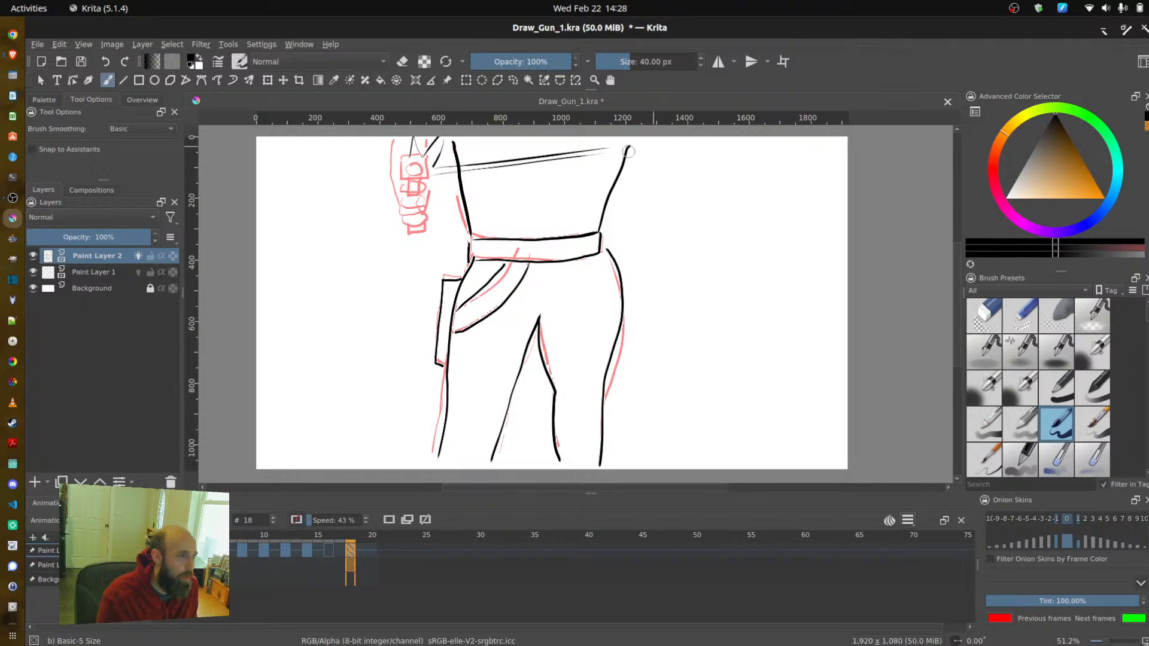
left_click_drag(432, 175, 461, 241)
left_click_drag(419, 181, 463, 249)
left_click_drag(416, 180, 383, 240)
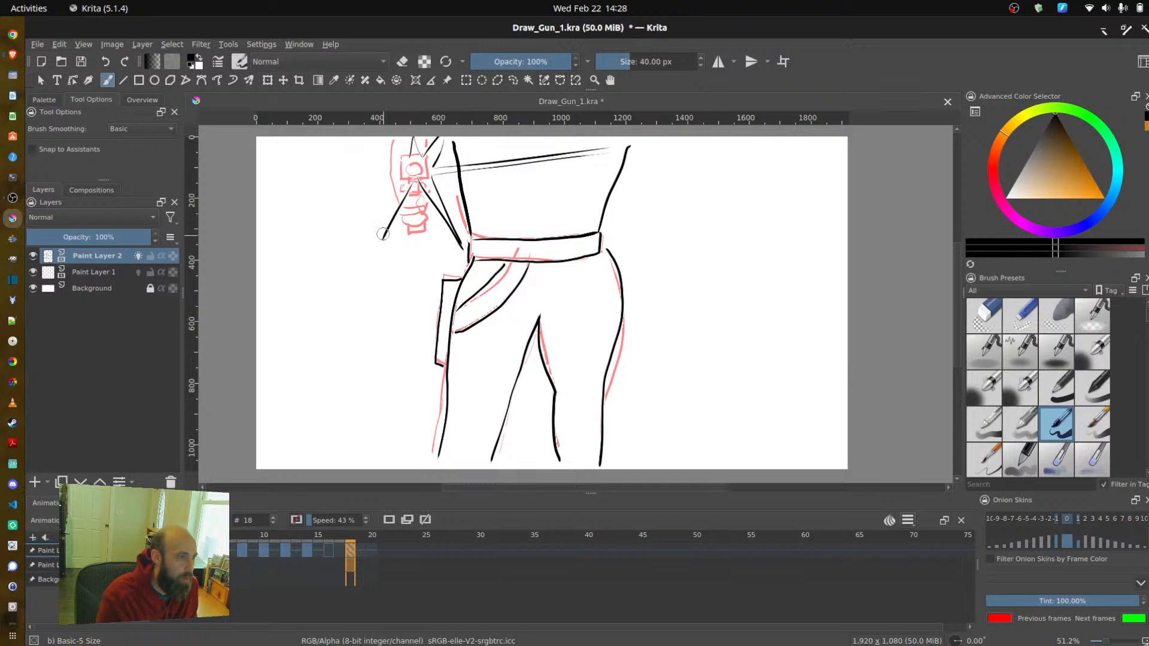
left_click_drag(413, 173, 288, 278)
key("ctrl+z")
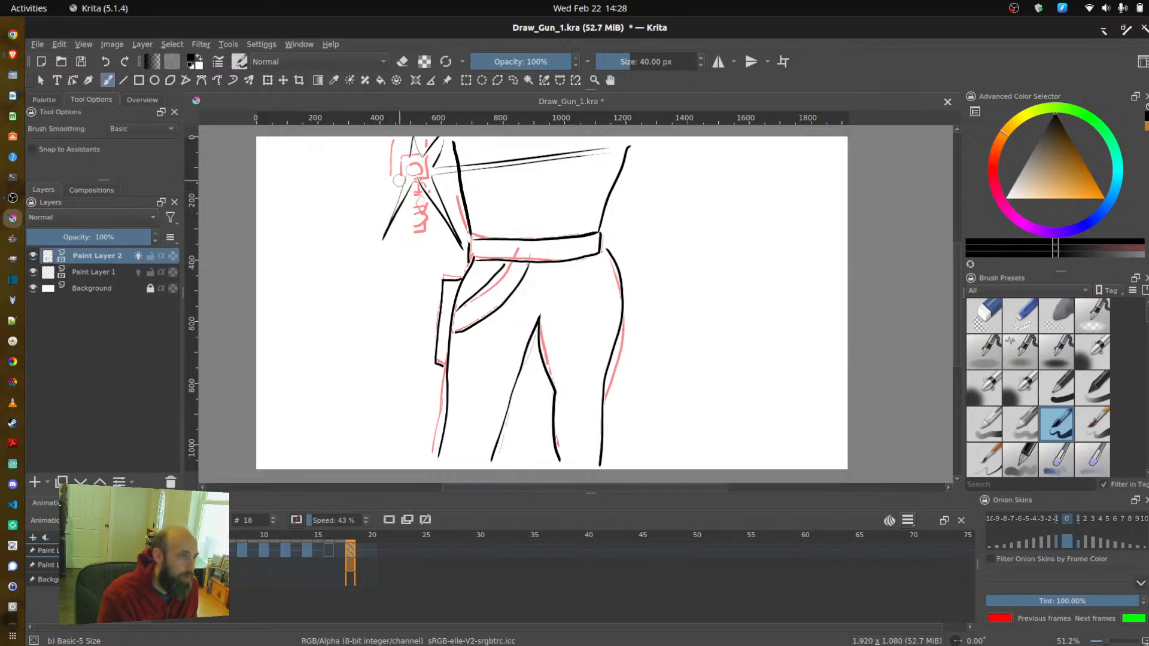
left_click_drag(412, 176, 292, 256)
left_click_drag(398, 177, 280, 269)
mouse_move(409, 171)
left_mouse_down()
mouse_move(356, 178)
mouse_move(376, 175)
mouse_move(380, 151)
mouse_move(411, 163)
mouse_move(368, 146)
left_mouse_up()
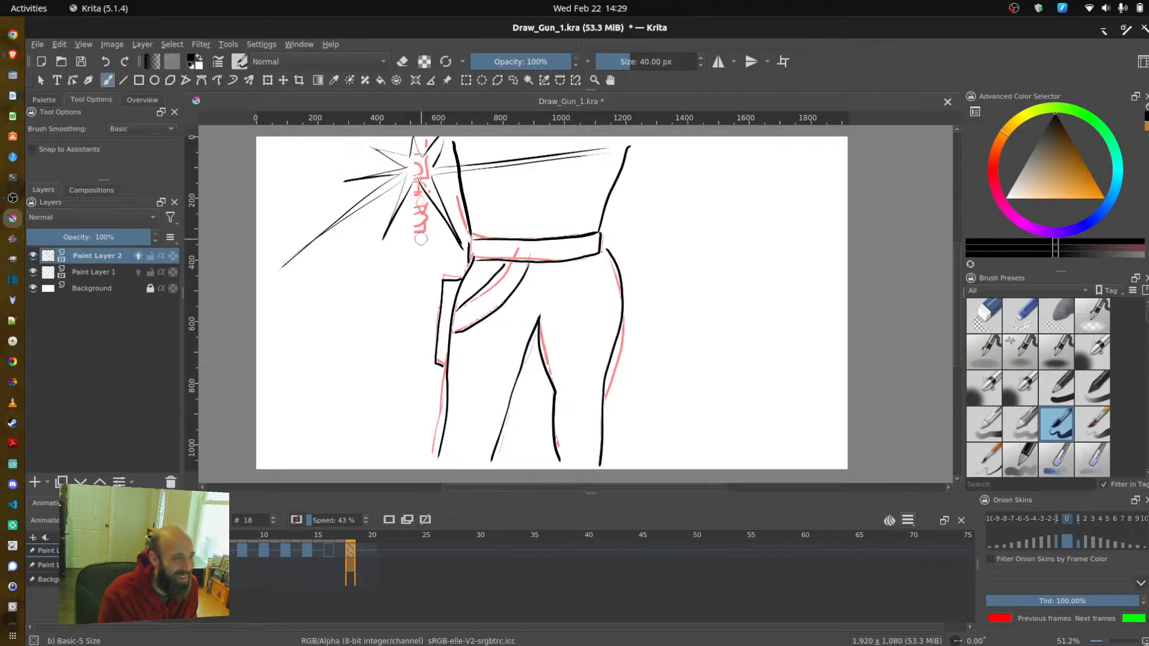
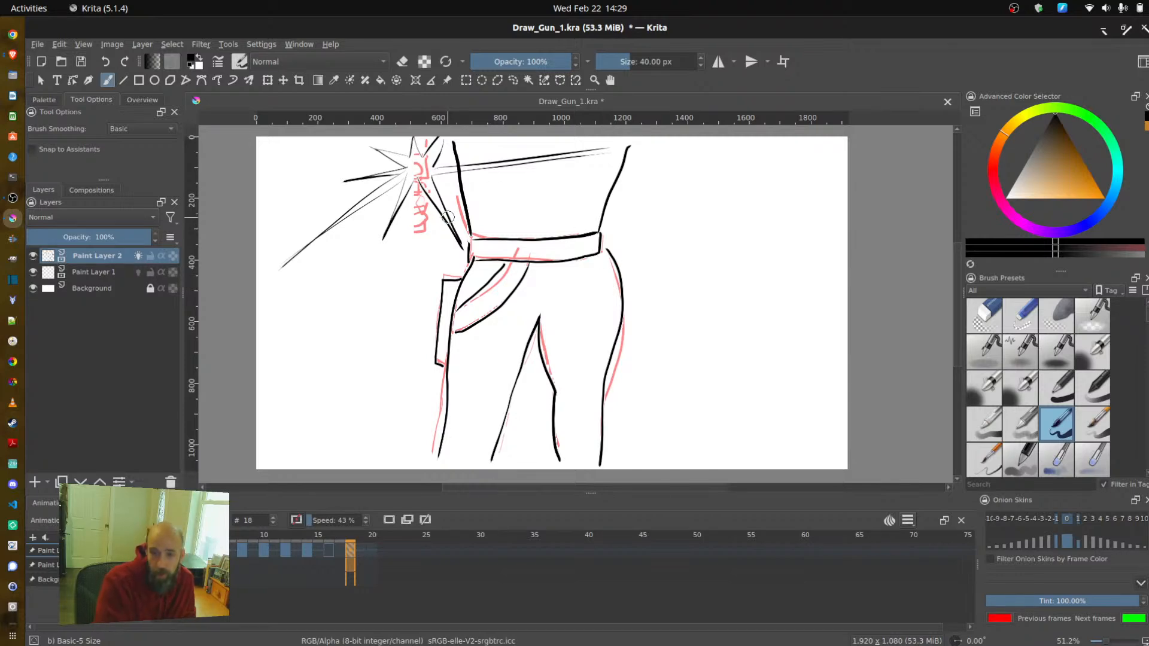
- Compare the muzzle-flash drawing on frame 18 with the poses at frames 14 and 16
left_click(334, 552)
left_click(351, 555)
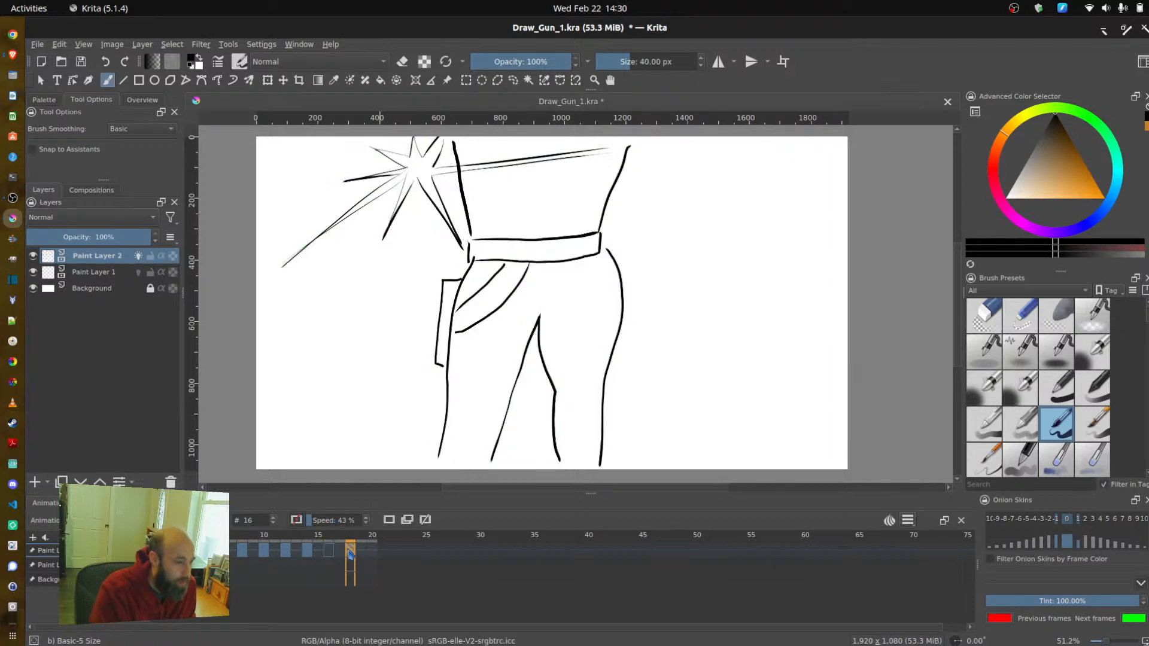
left_click(331, 555)
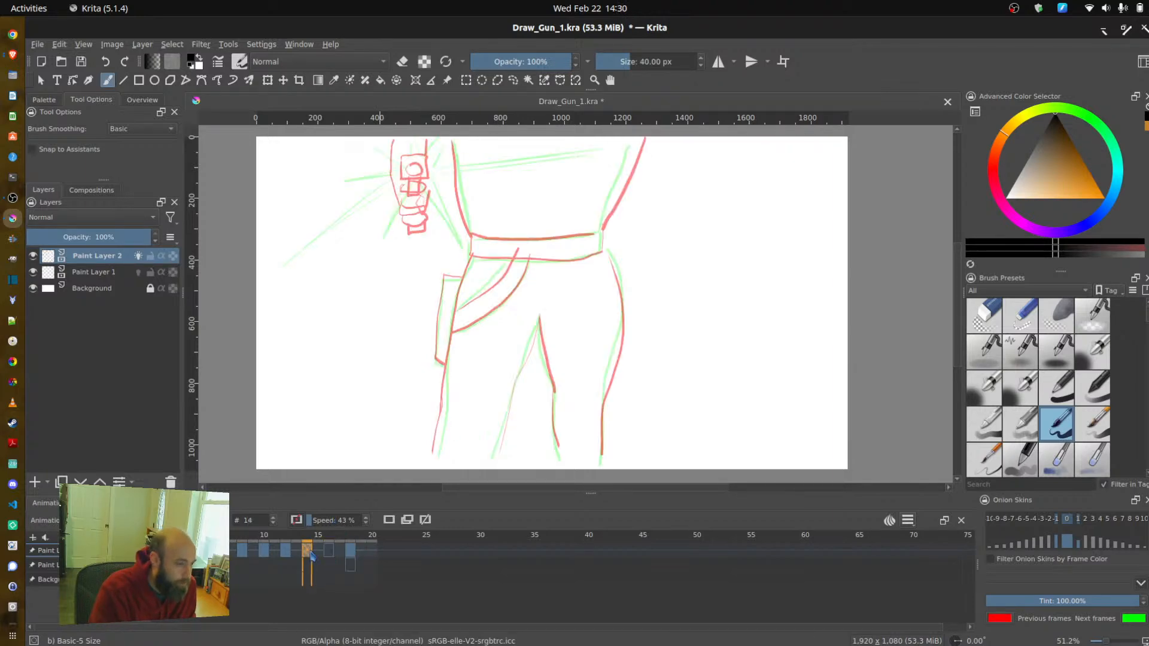
left_click(353, 574)
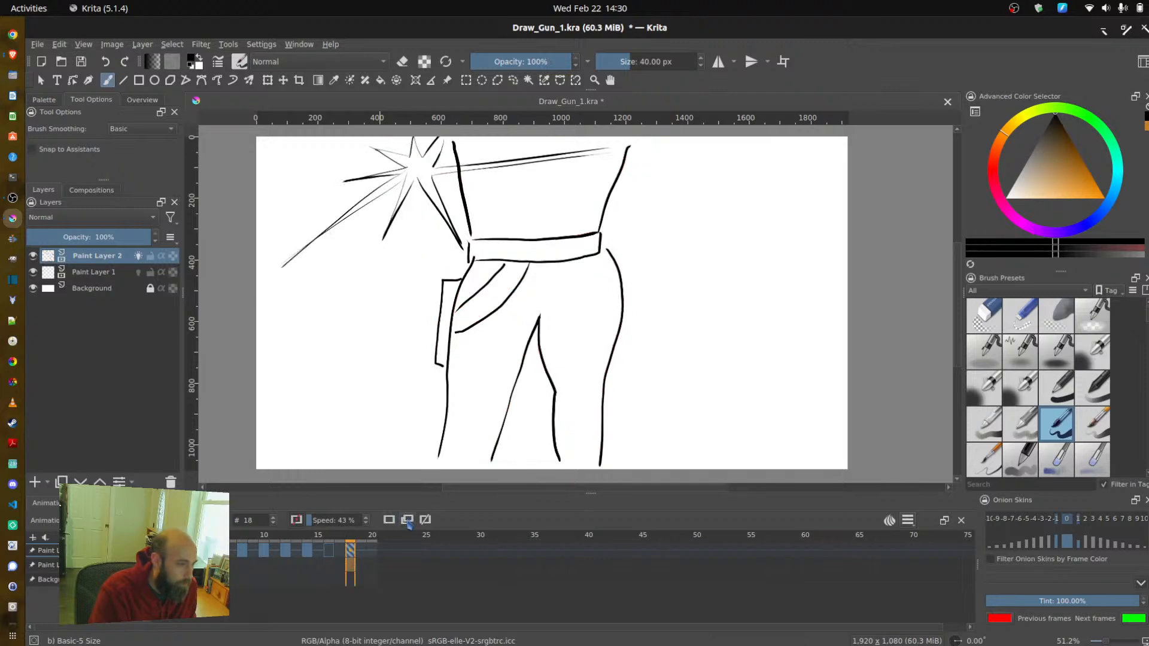
left_click(327, 557)
key("Left")
key("Left")
key("Right")
left_click(332, 556)
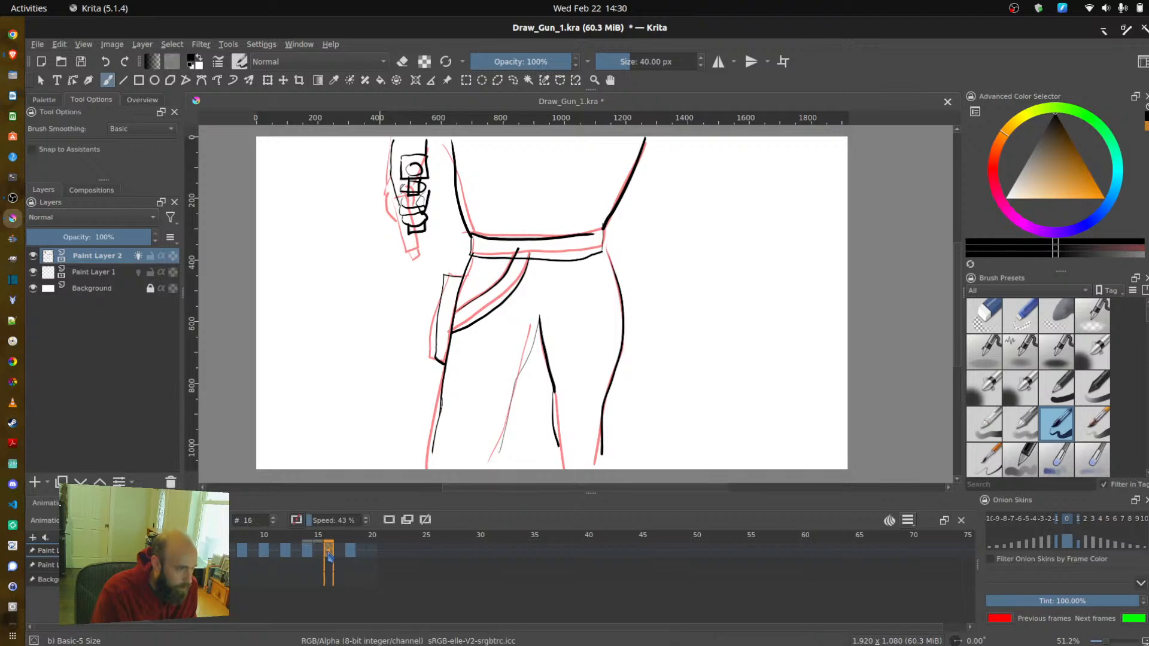
- Remove the blank keyframe at frame 16, move the frame 18 drawing into its place, and check it against frame 14
left_click(426, 520)
left_click_drag(351, 551, 329, 551)
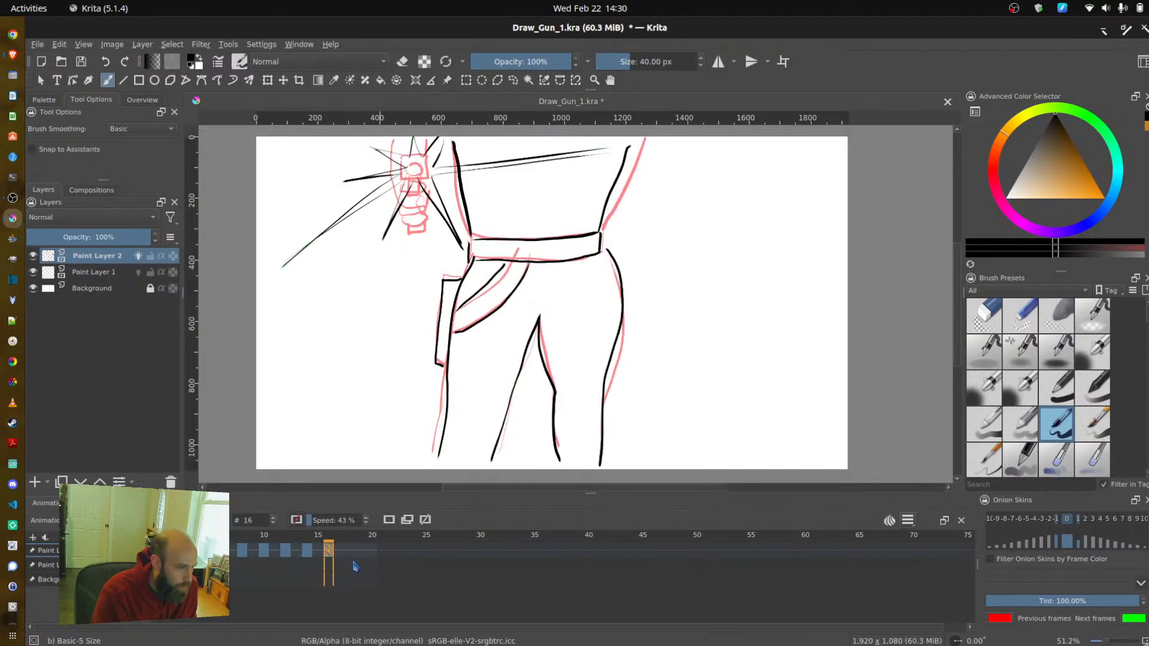
left_click(308, 552)
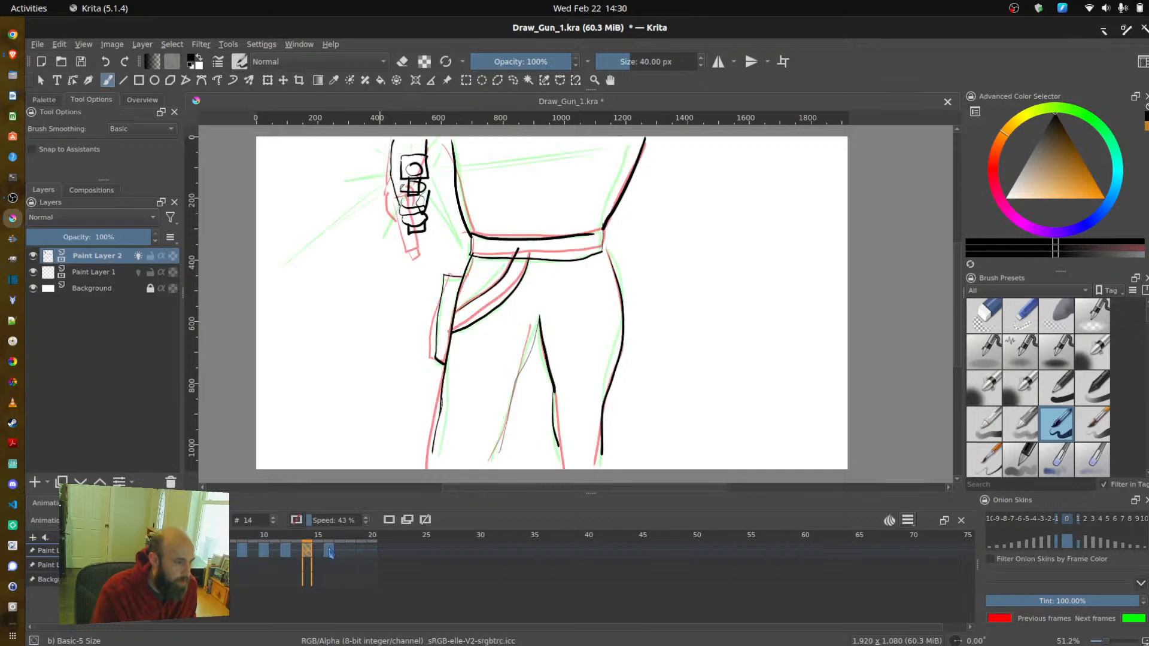
left_click(331, 554)
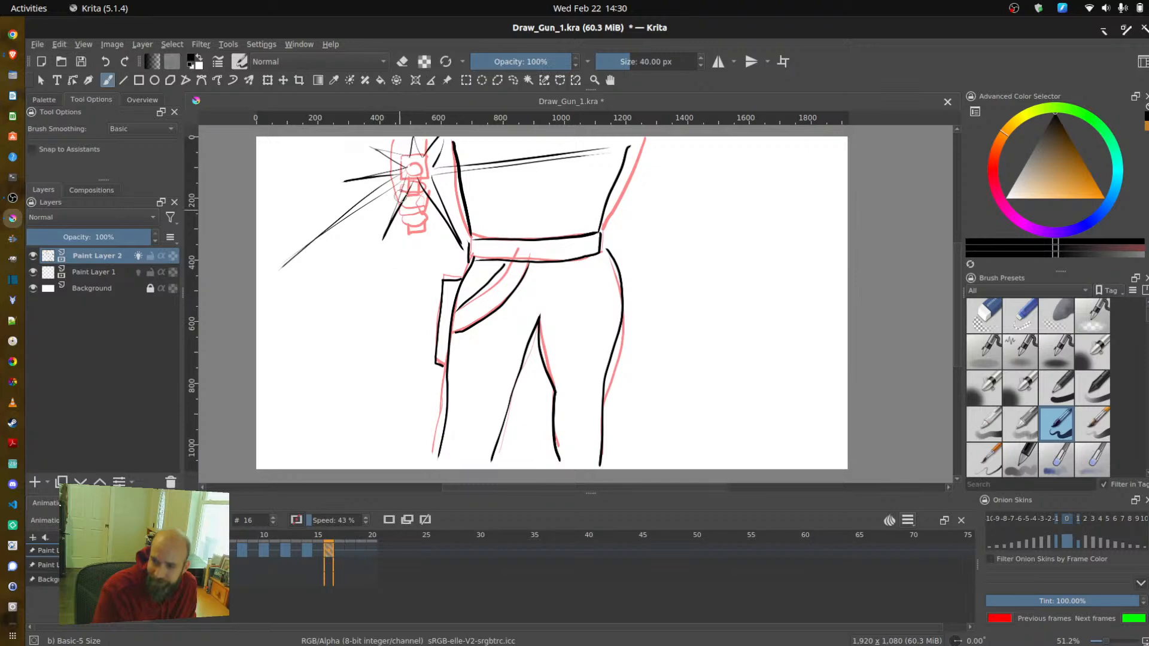
- On frame 16, draw the short trigger guard stroke below the muzzle flash
left_click_drag(402, 178, 419, 187)
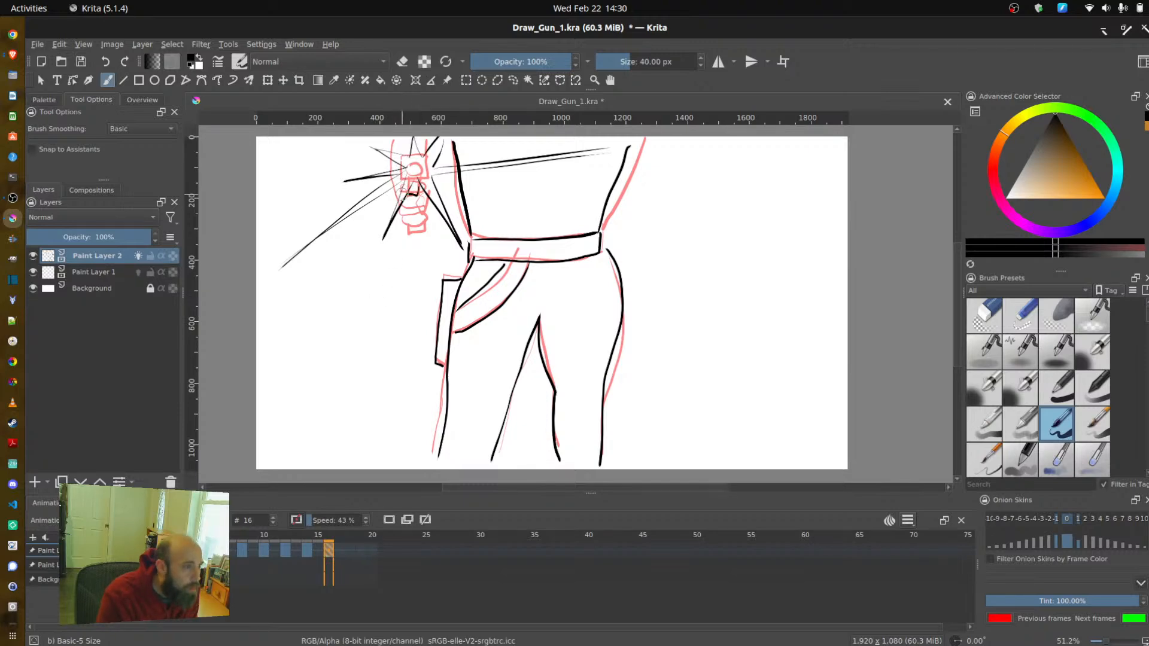
scroll(402, 192, "up", 1)
scroll(402, 192, "up", 3)
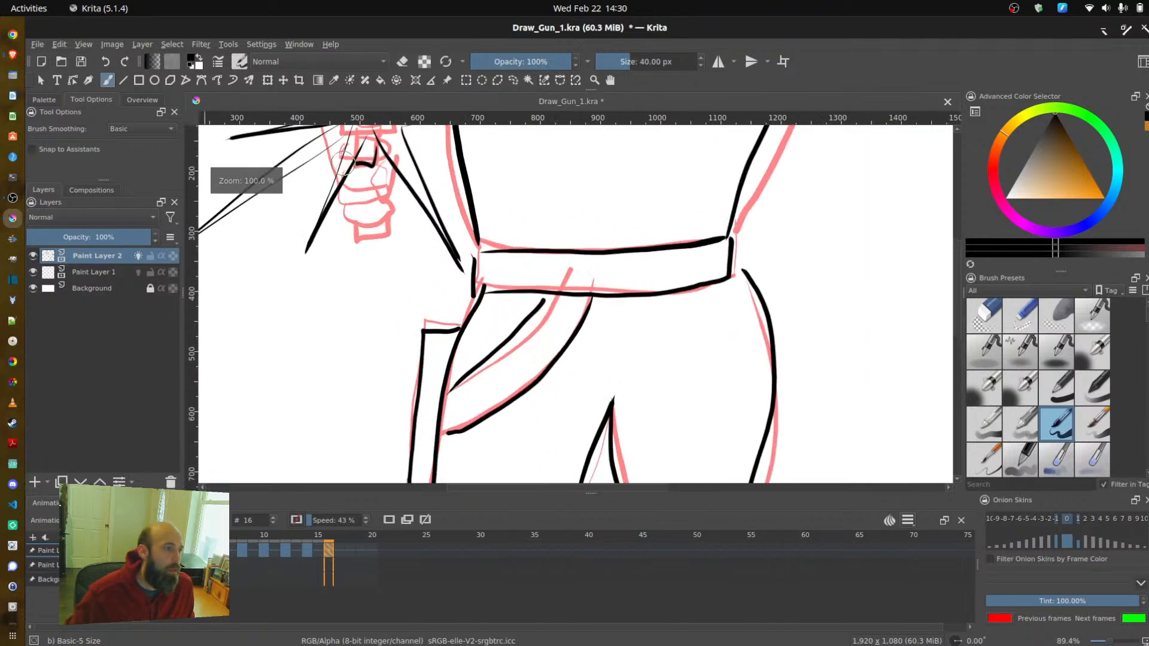
left_click(341, 210)
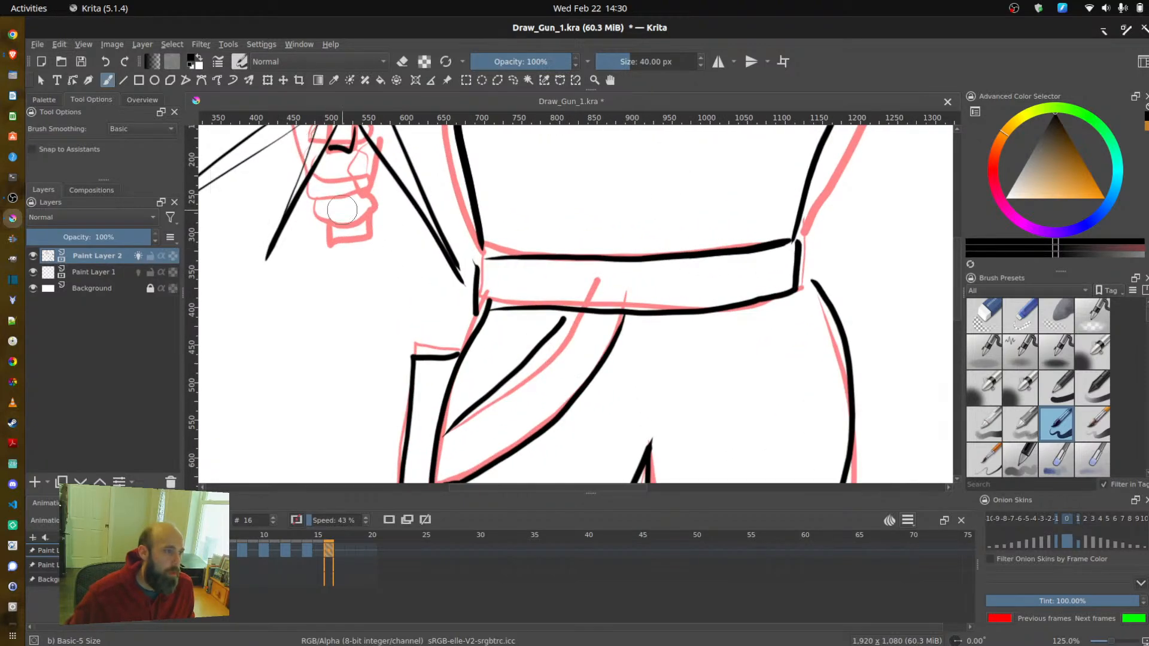
key("ctrl+z")
left_click_drag(436, 346, 631, 451)
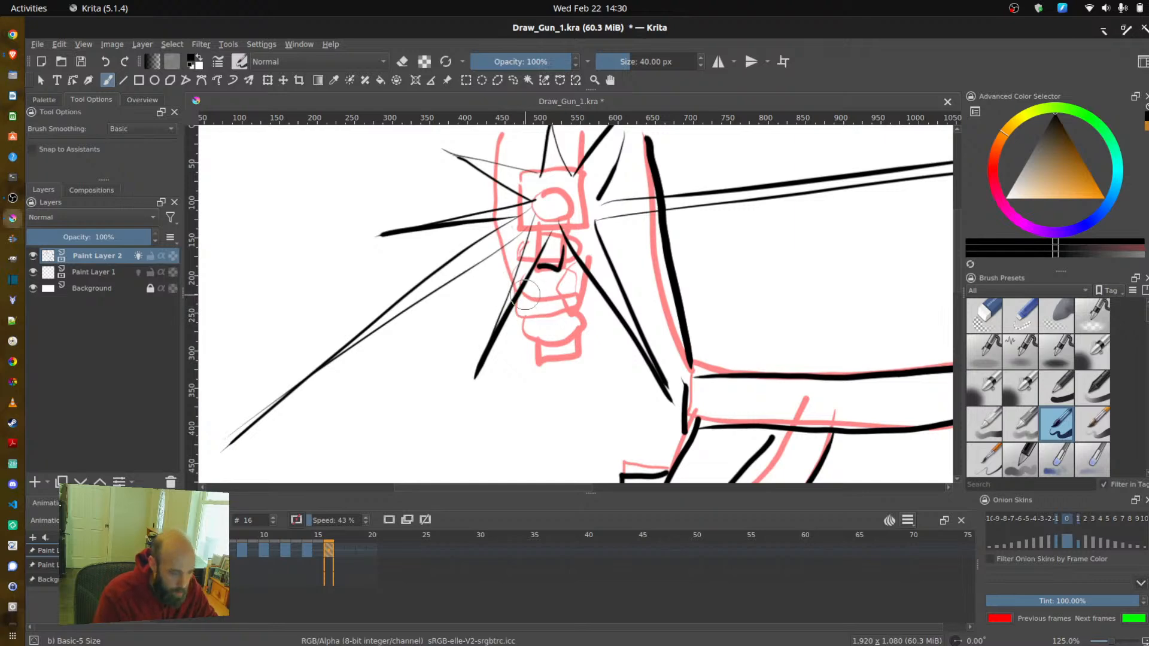
- Draw the fingers around the grip, the grip's base and both forearm outlines, following the onion skin
mouse_move(522, 295)
left_mouse_down()
mouse_move(543, 298)
mouse_move(573, 276)
mouse_move(560, 269)
left_mouse_up()
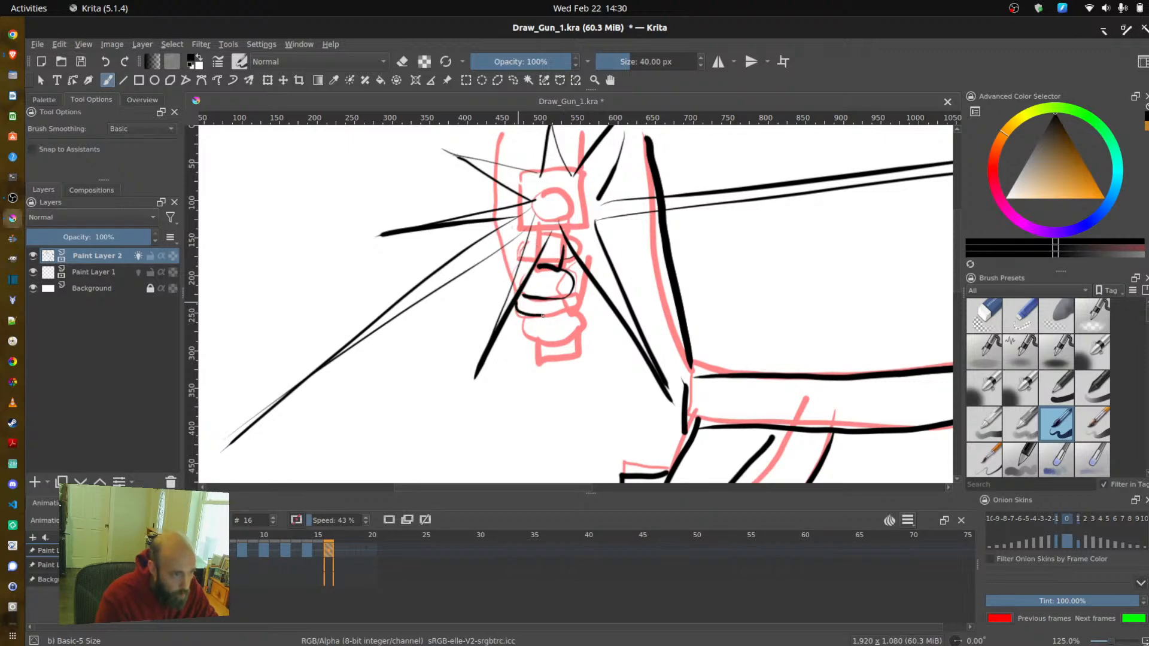
mouse_move(523, 314)
left_mouse_down()
mouse_move(537, 344)
mouse_move(575, 338)
mouse_move(572, 311)
left_mouse_up()
left_click_drag(536, 346, 536, 358)
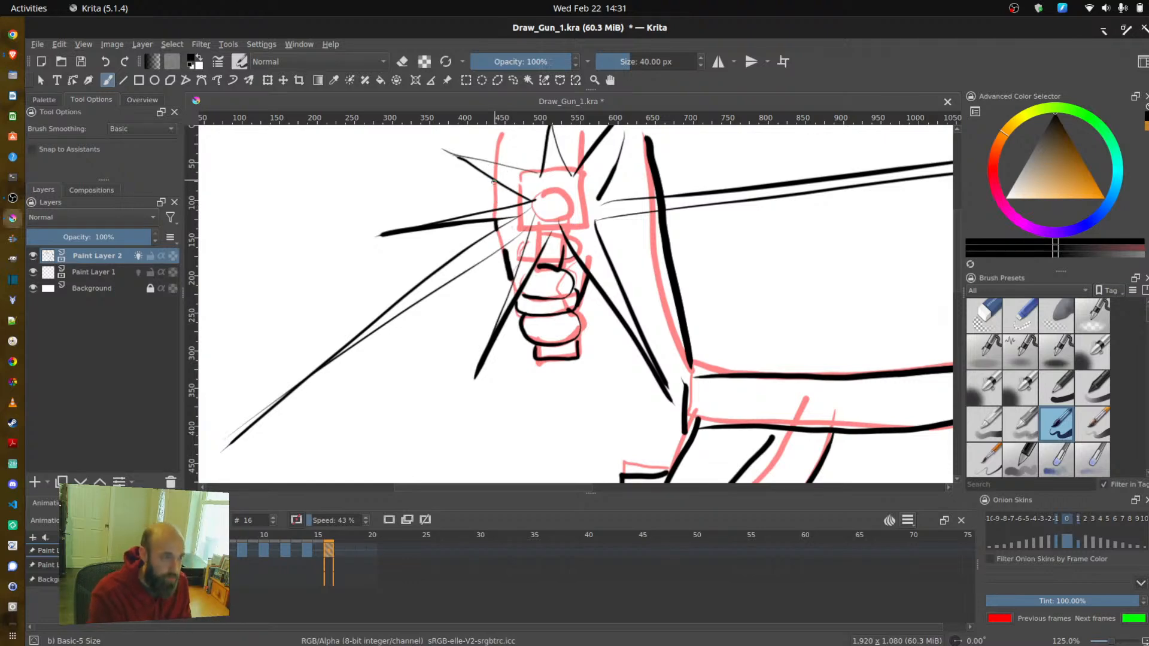
left_click_drag(496, 162, 499, 127)
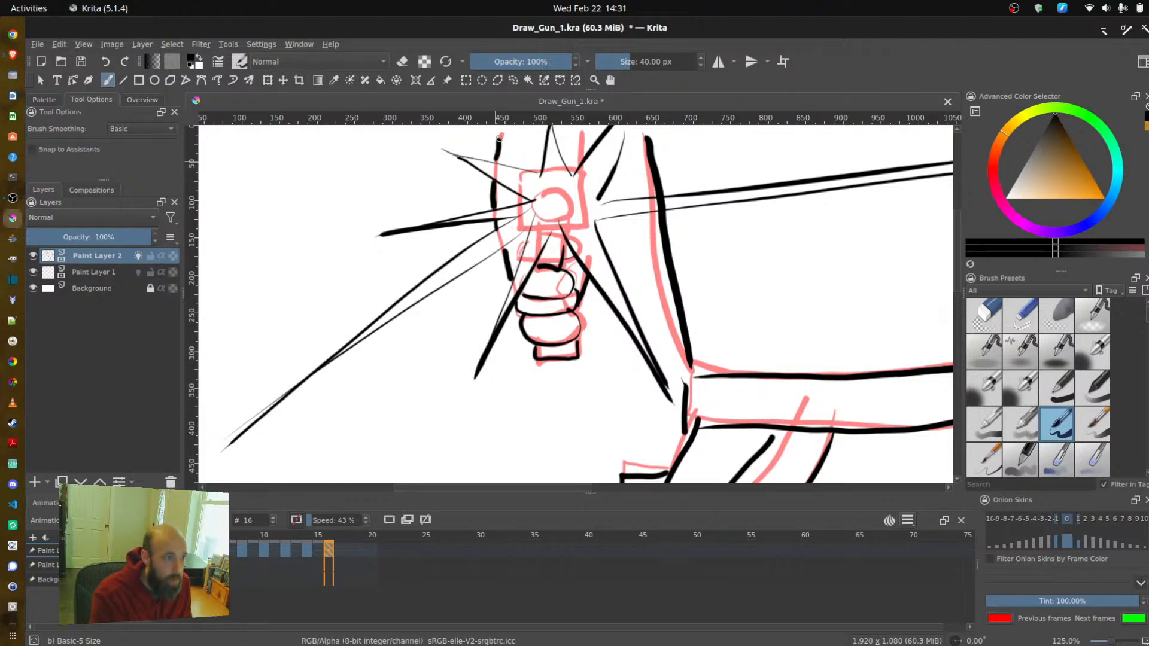
left_click_drag(575, 160, 578, 127)
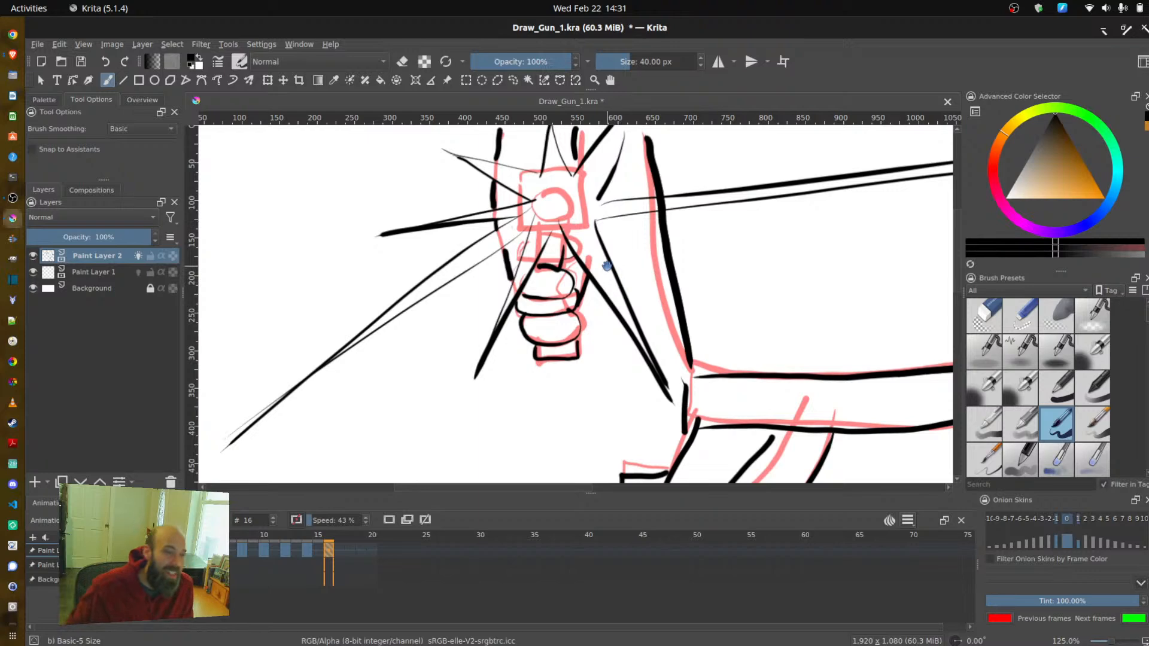
- Create a blank frame at frame 18 of Paint Layer 2
scroll(585, 254, "down", 1)
scroll(598, 279, "down", 2)
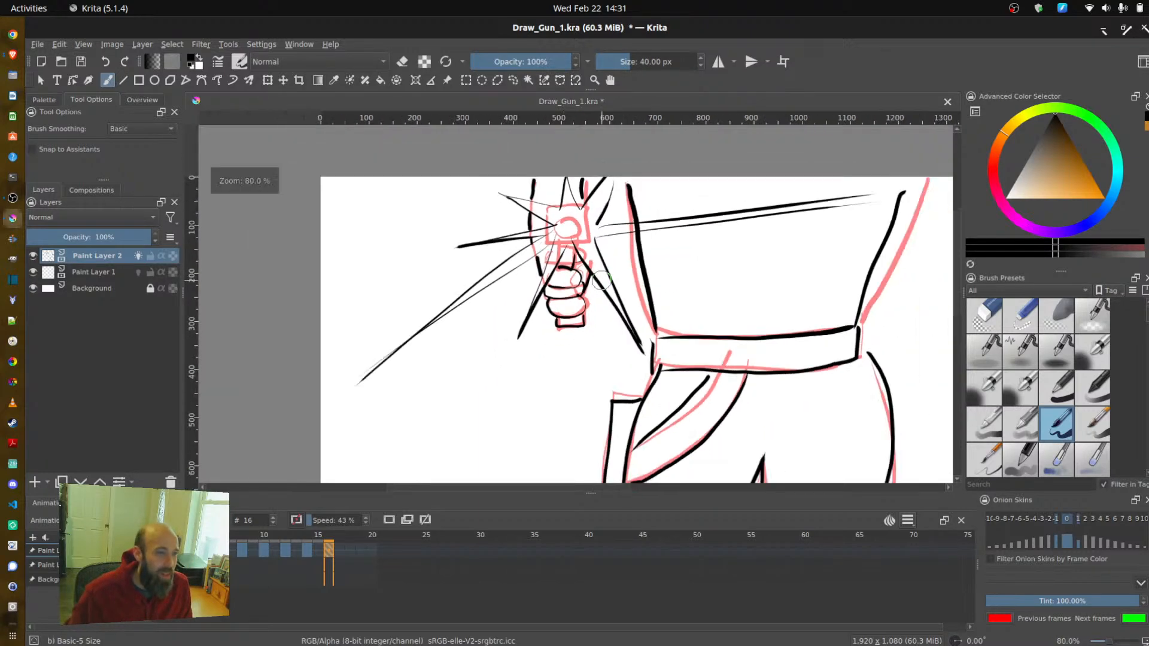
scroll(606, 305, "down", 1)
scroll(619, 334, "up", 1)
scroll(634, 413, "down", 2)
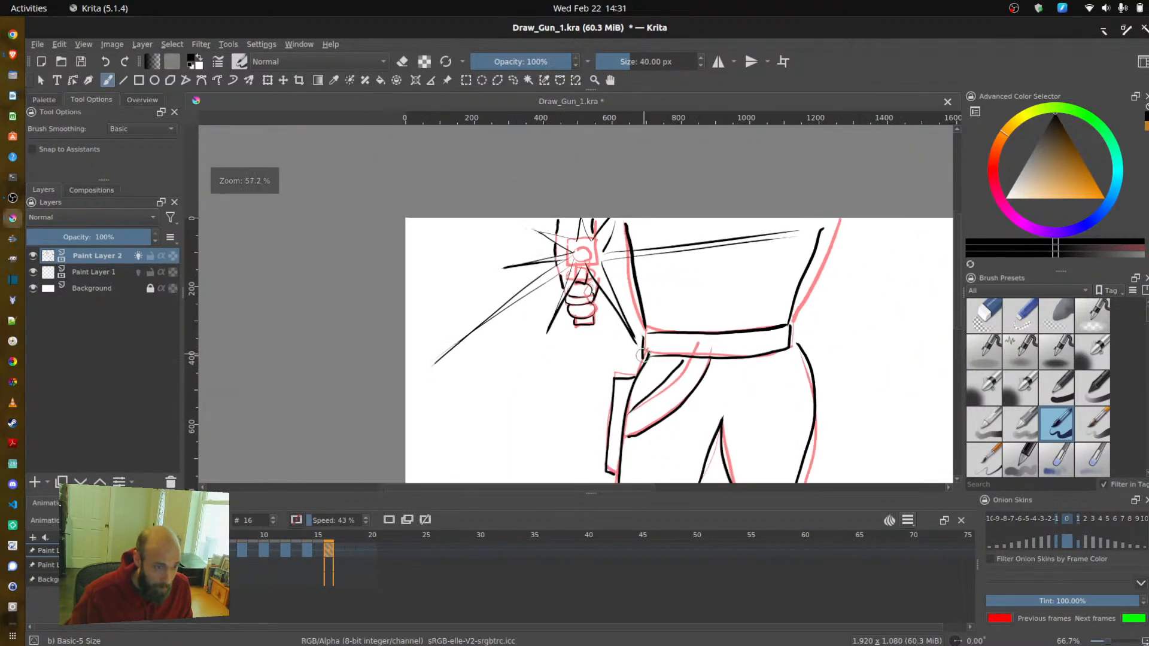
mouse_move(637, 420)
left_mouse_down()
mouse_move(617, 324)
mouse_move(525, 344)
mouse_move(502, 330)
left_mouse_up()
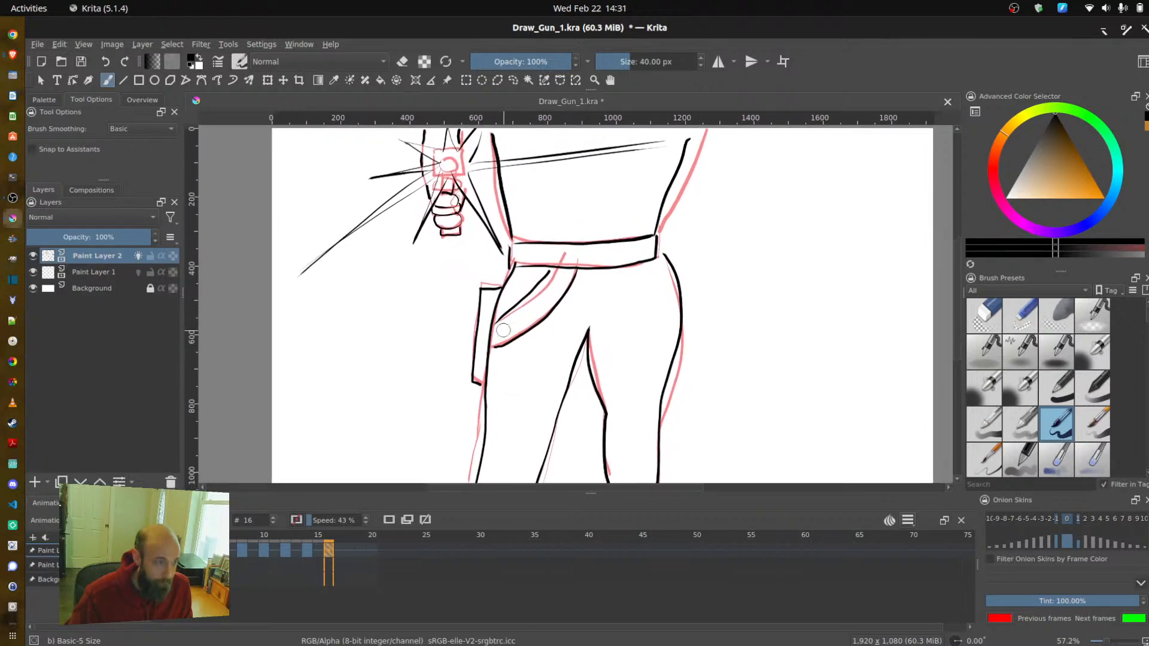
scroll(502, 330, "down", 1)
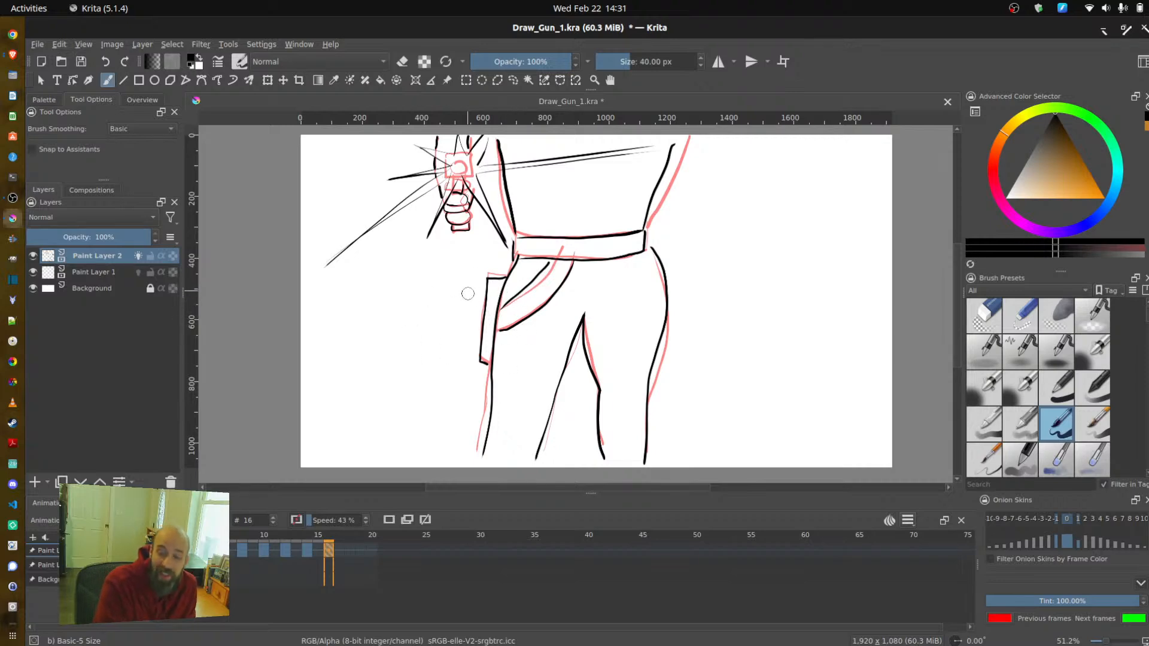
left_click(408, 518)
left_click(389, 520)
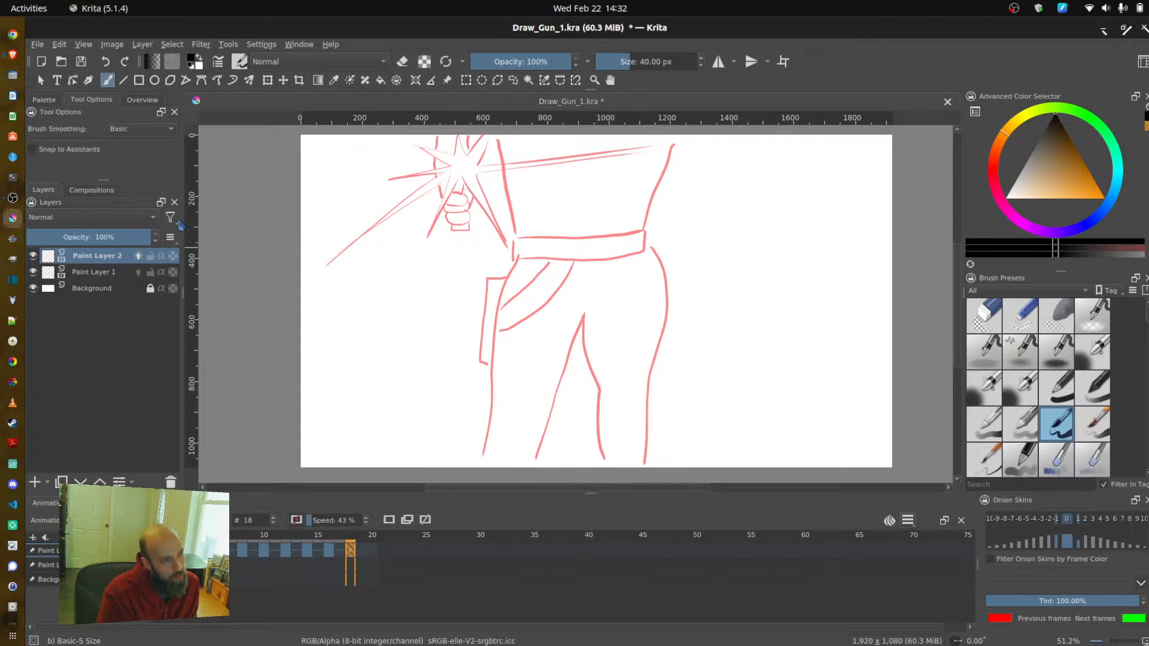
- Sketch a rough round outline beside the gun hand on frame 18, between the hand and the torso
mouse_move(478, 195)
left_mouse_down()
mouse_move(515, 216)
mouse_move(490, 187)
left_mouse_up()
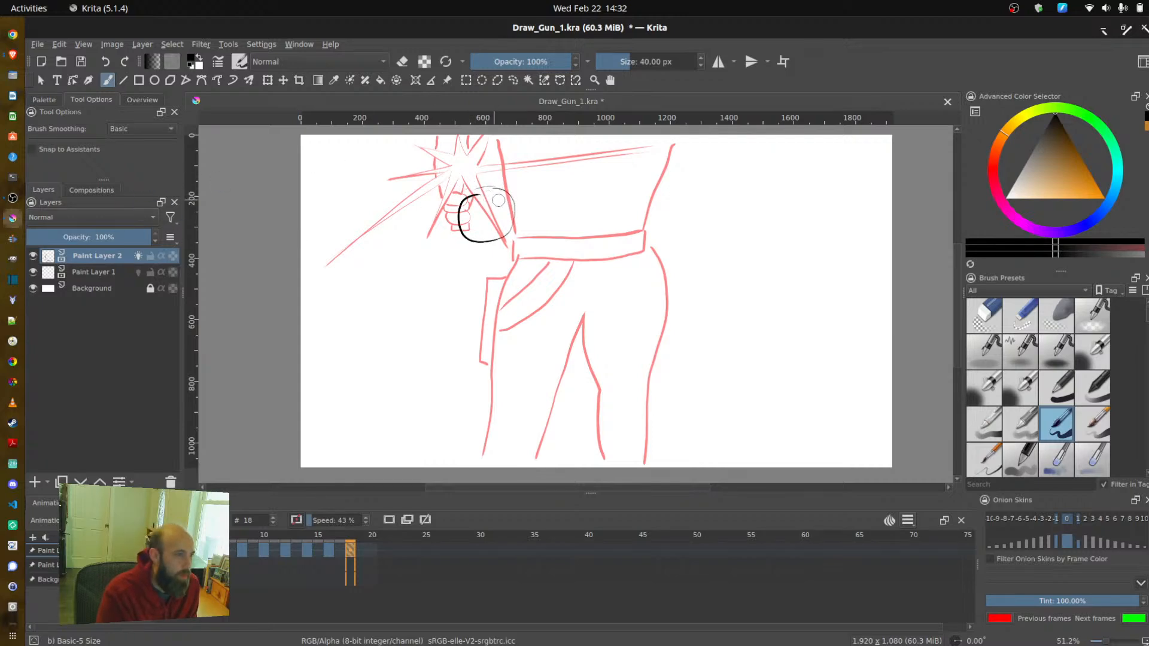
key("ctrl+z")
key("ctrl+z")
left_click_drag(468, 191, 467, 229)
key("ctrl+z")
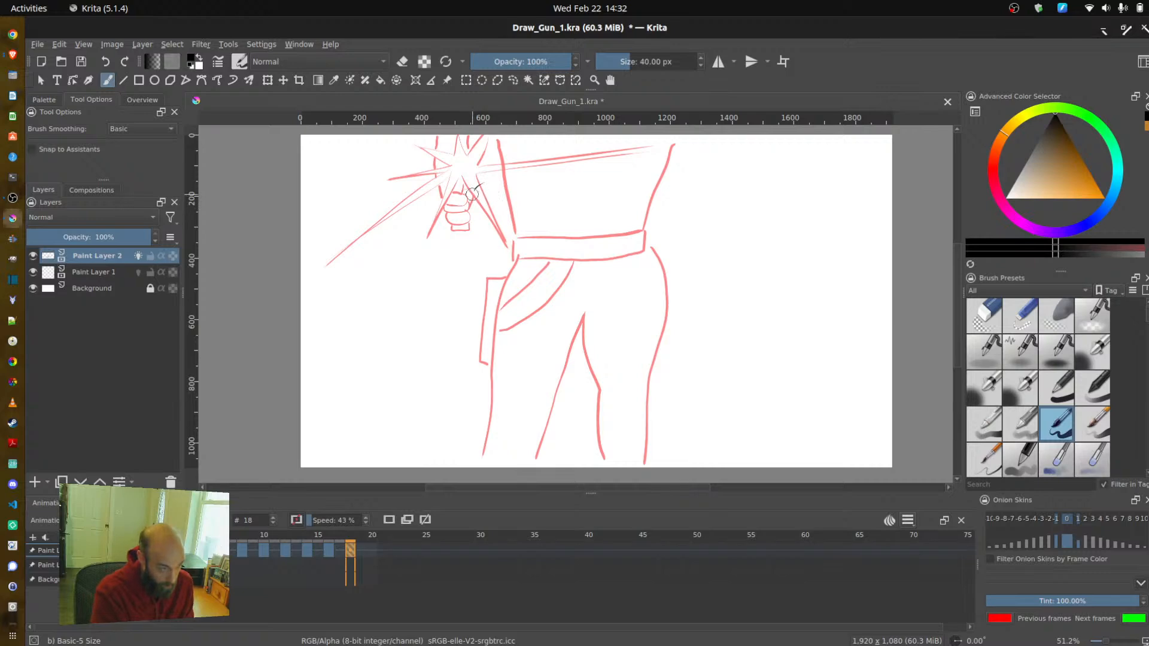
mouse_move(487, 182)
left_mouse_down()
mouse_move(513, 206)
mouse_move(479, 223)
mouse_move(529, 207)
left_mouse_up()
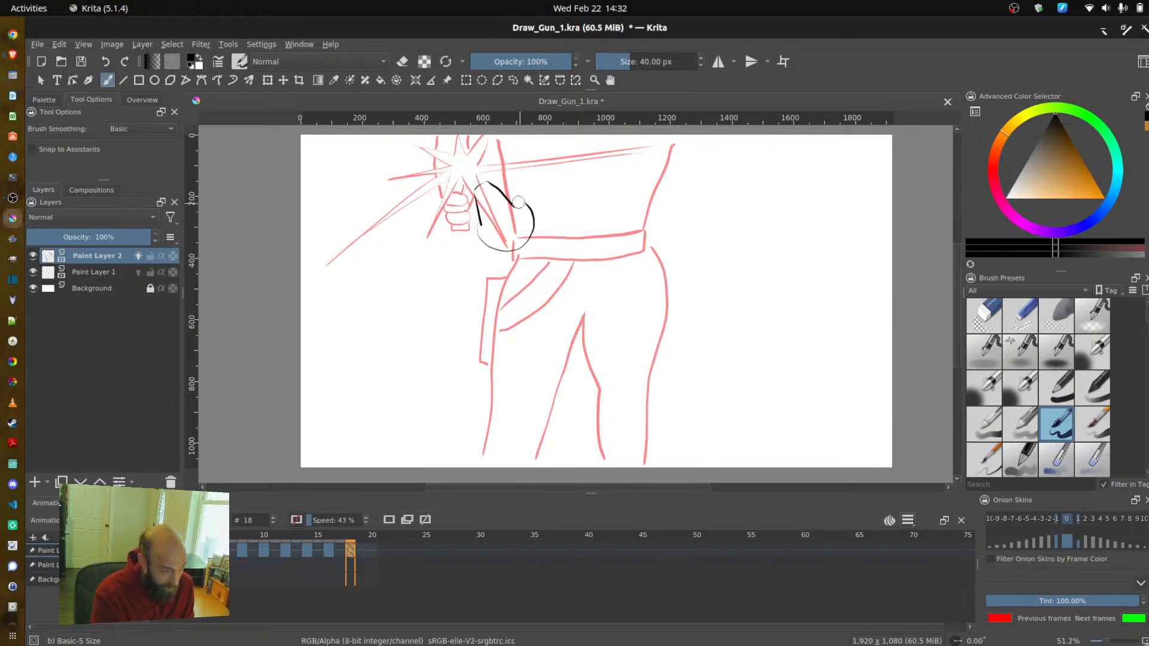
- Go to frame 20 and set the onion skins to show the two previous frames
left_click(370, 555)
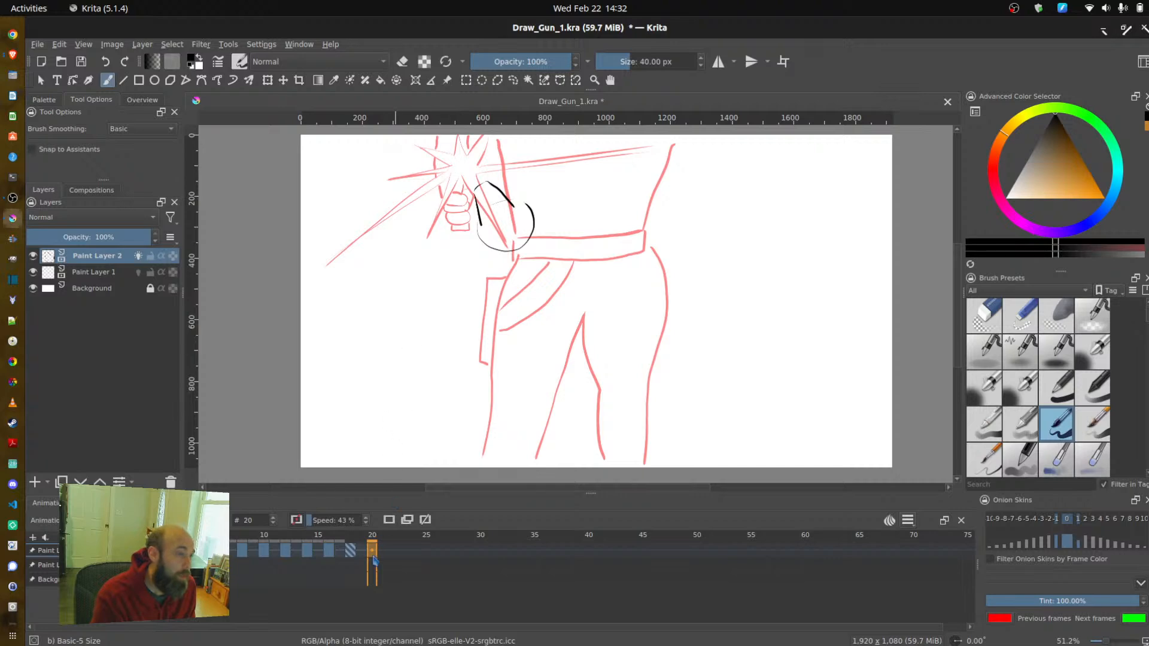
left_click(1042, 520)
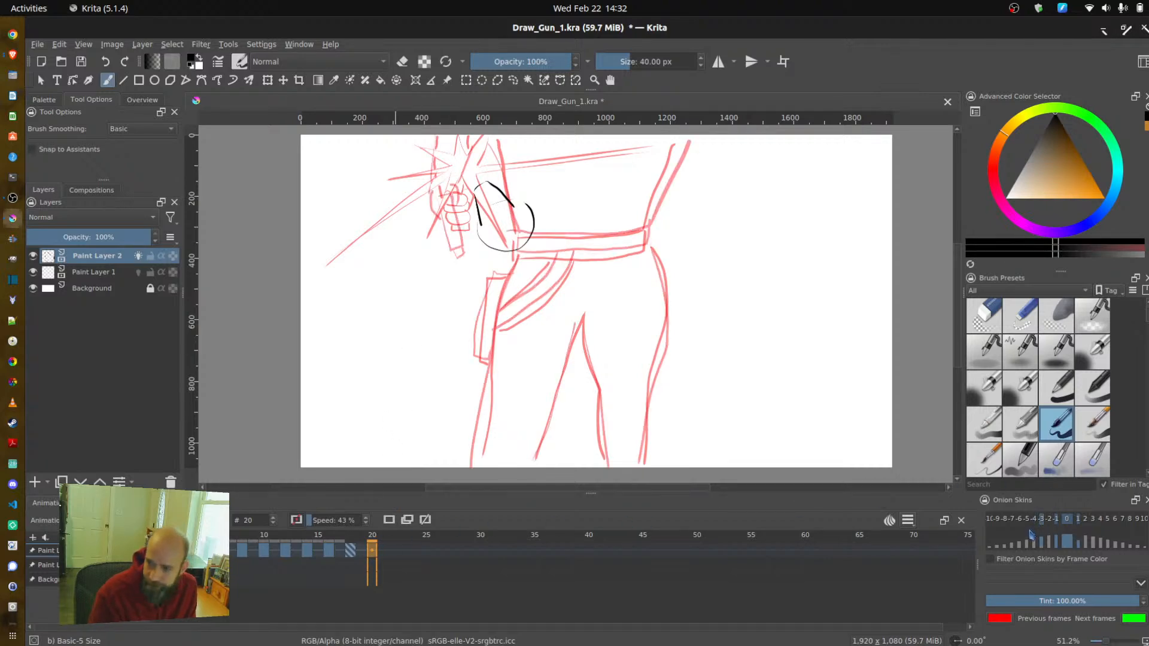
left_click(1035, 520)
left_click(1040, 523)
left_click(1035, 521)
left_click(1050, 520)
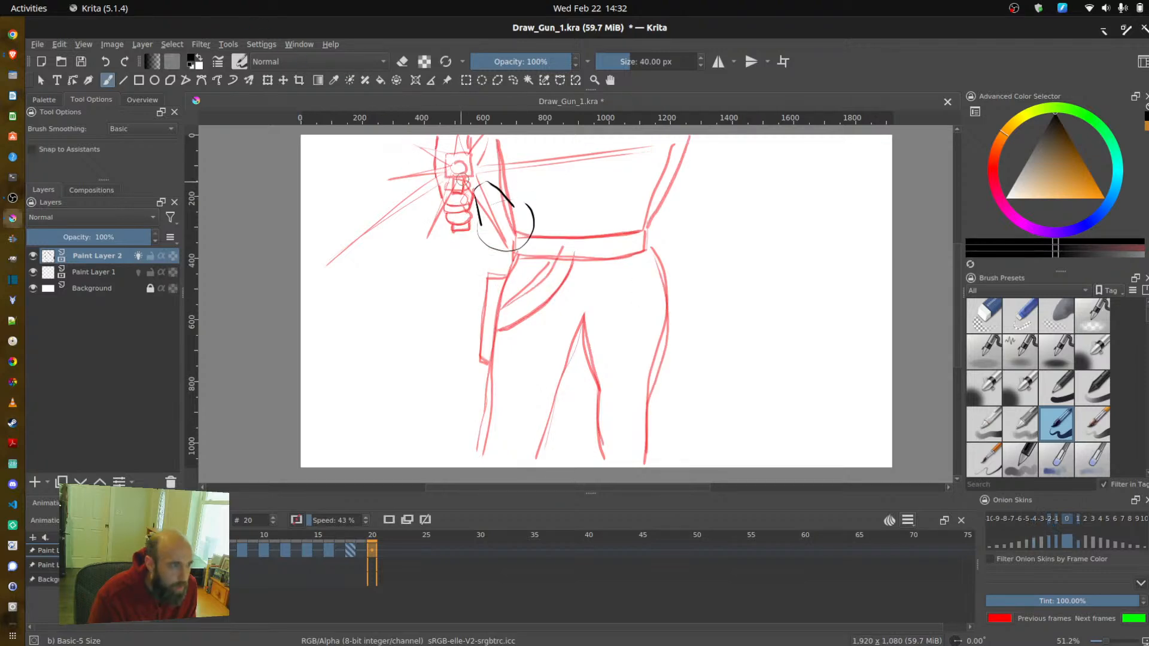
- Draw the gun's small round muzzle opening on frame 20 and compare the drawing with frame 18
left_click_drag(462, 163, 465, 163)
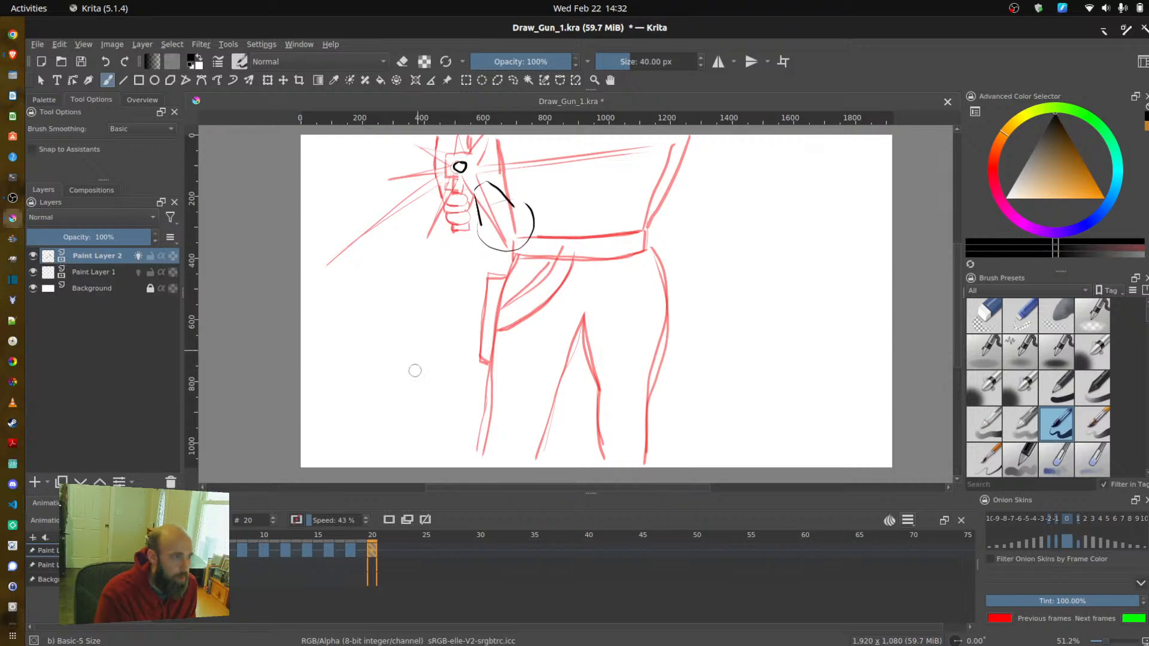
left_click(350, 550)
left_click(372, 551)
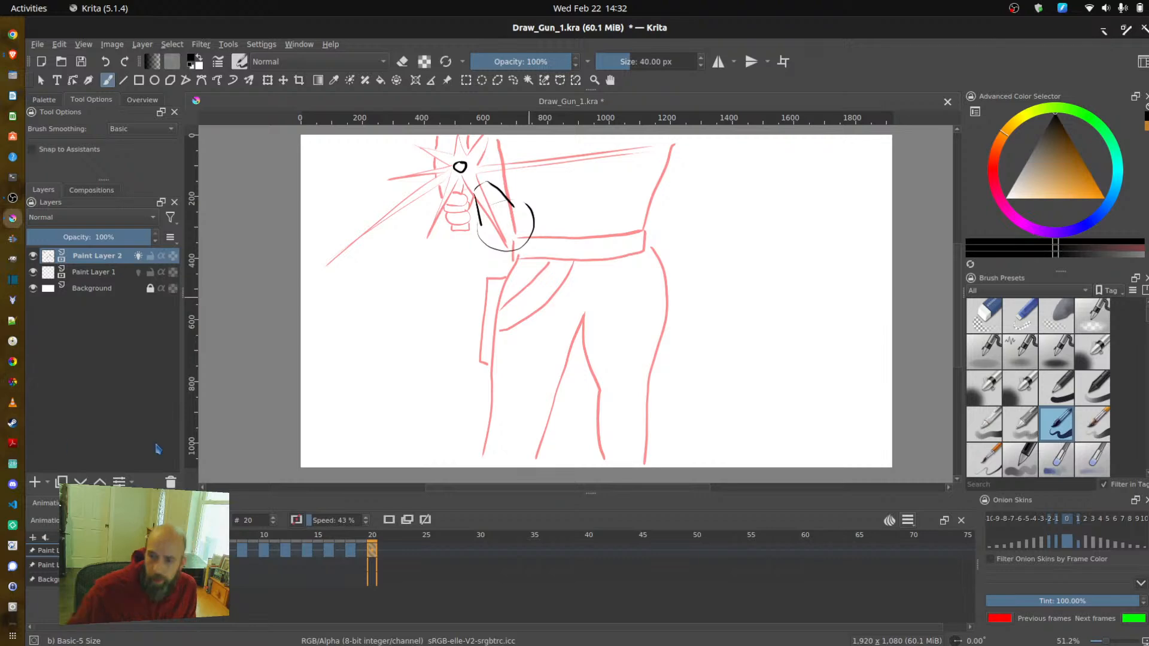
left_click(12, 55)
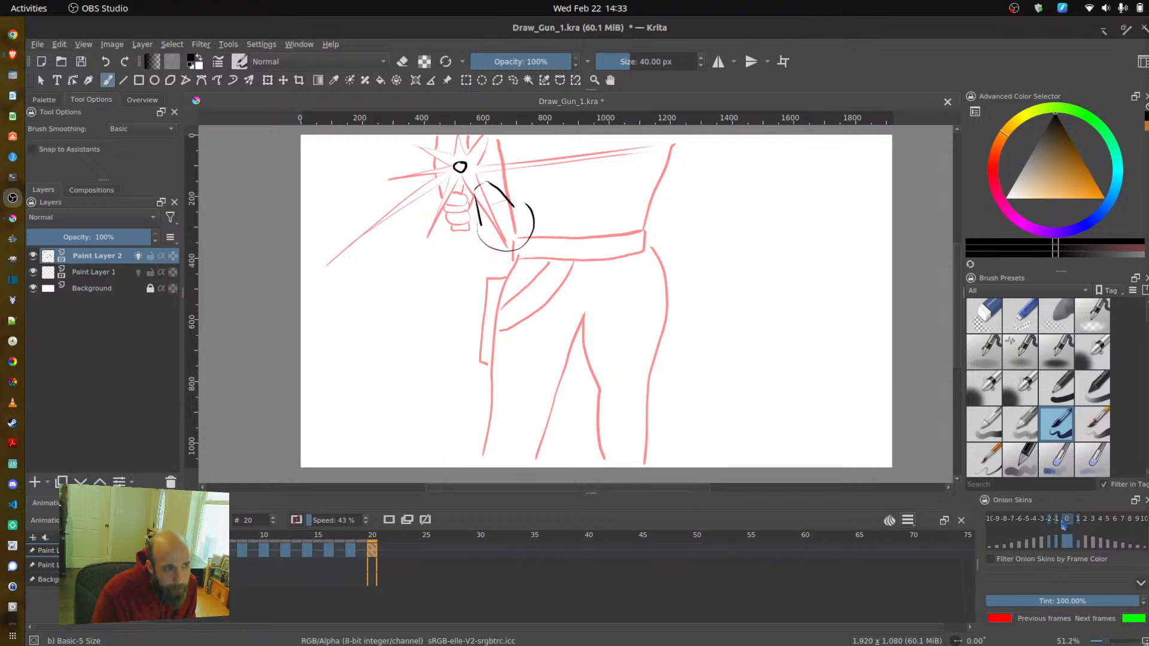
left_click(352, 552)
left_click(372, 554)
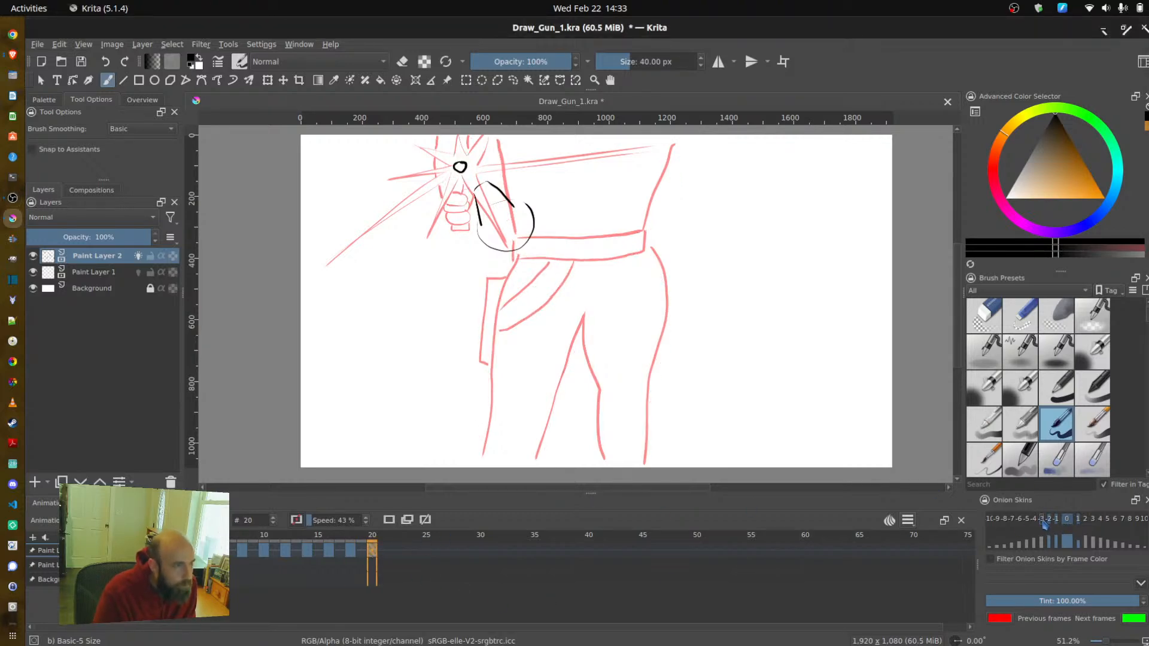
- Show a third previous onion skin and trace the gun, gripping fingers, grip base and arm outlines on frame 20
left_click(1044, 522)
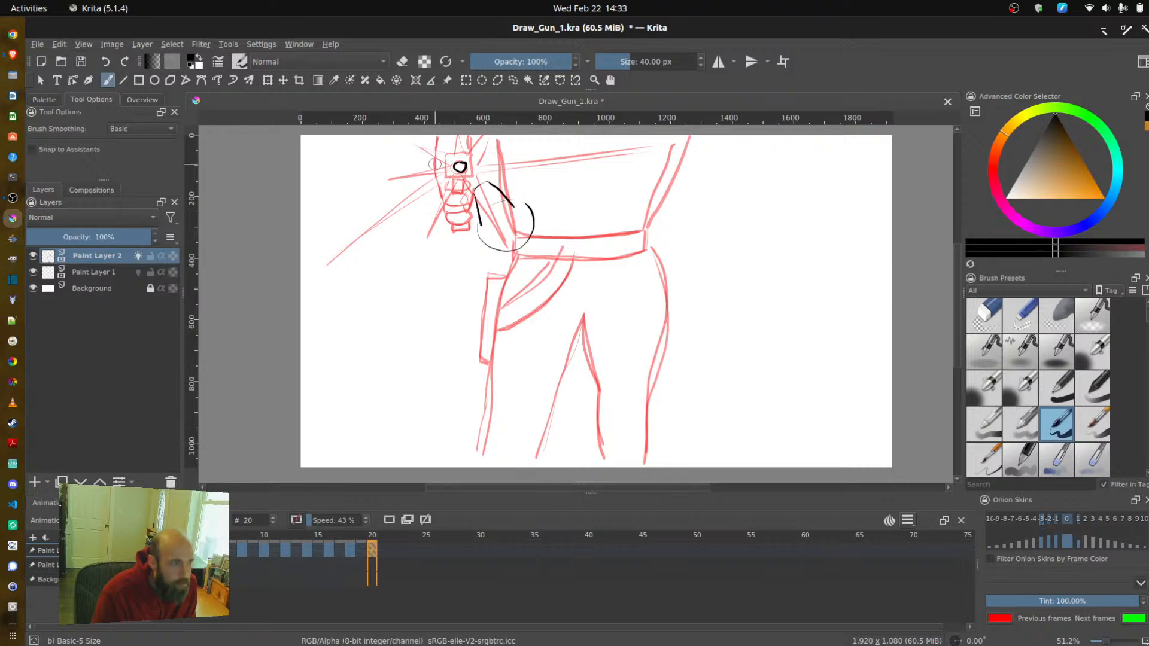
mouse_move(445, 156)
left_mouse_down()
mouse_move(442, 177)
mouse_move(446, 164)
left_mouse_up()
key("ctrl+z")
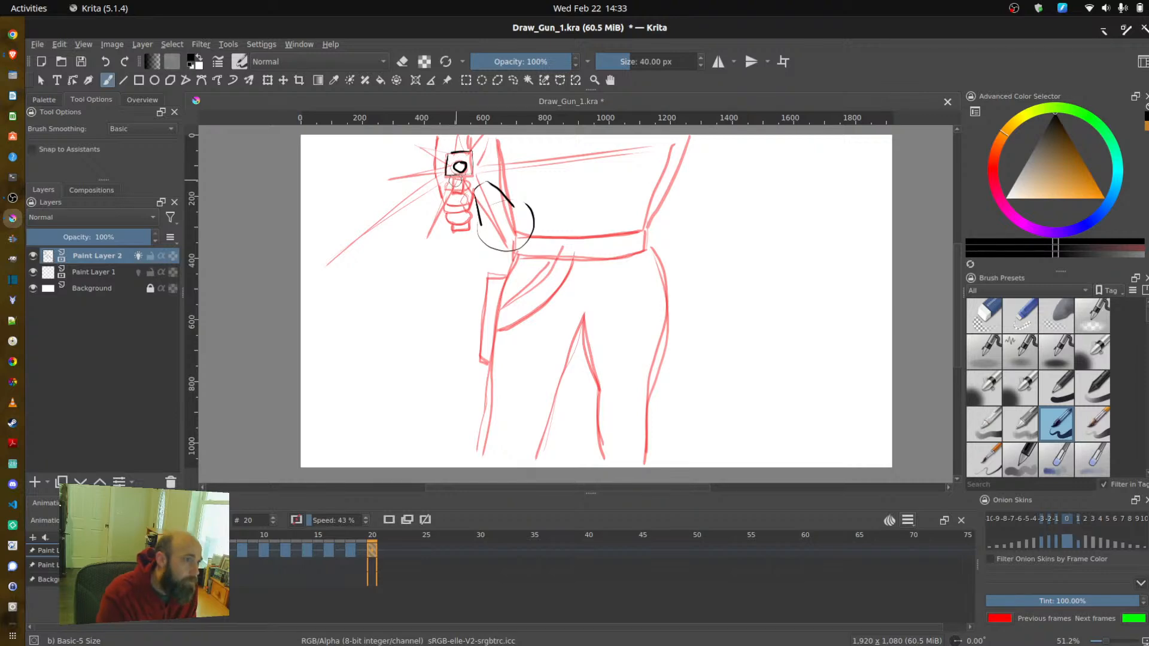
mouse_move(455, 178)
left_mouse_down()
mouse_move(451, 191)
mouse_move(465, 191)
left_mouse_up()
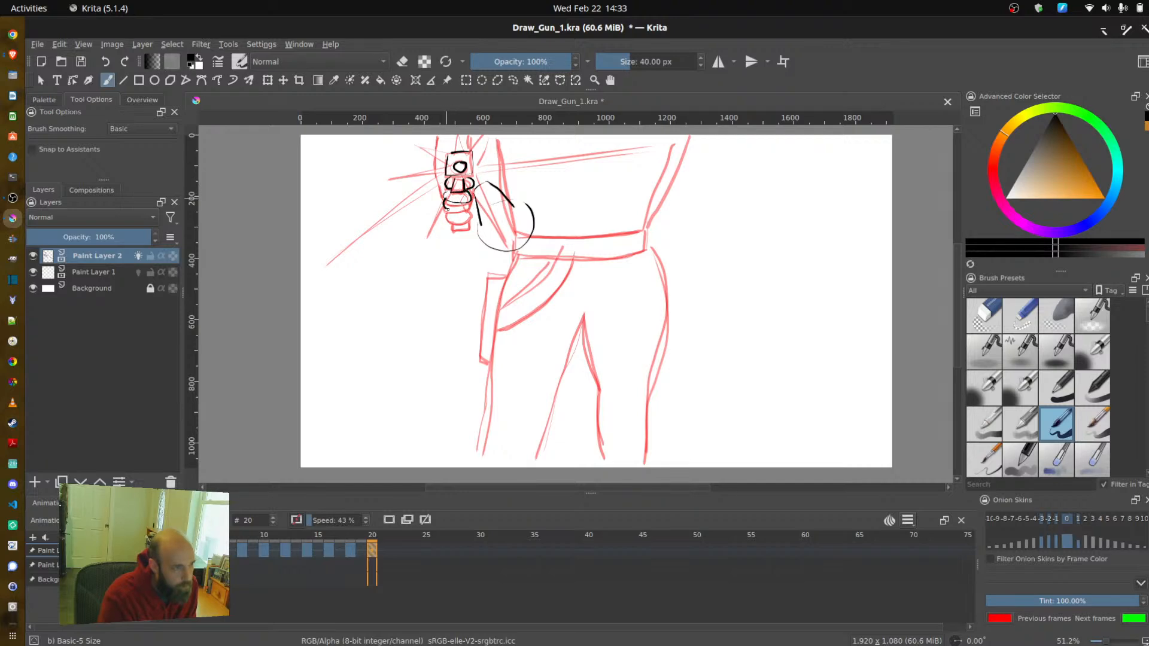
mouse_move(447, 221)
left_mouse_down()
mouse_move(470, 221)
mouse_move(471, 209)
mouse_move(450, 222)
left_mouse_up()
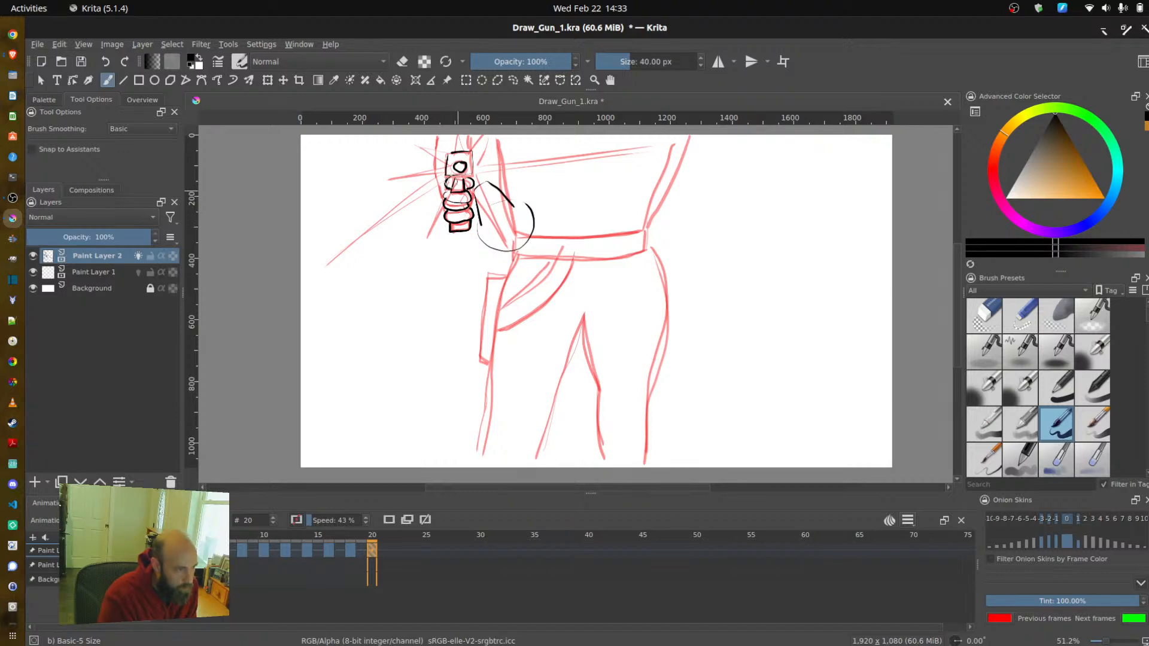
left_click_drag(436, 179, 442, 196)
mouse_move(436, 152)
left_mouse_down()
mouse_move(474, 137)
mouse_move(498, 153)
mouse_move(509, 198)
left_mouse_up()
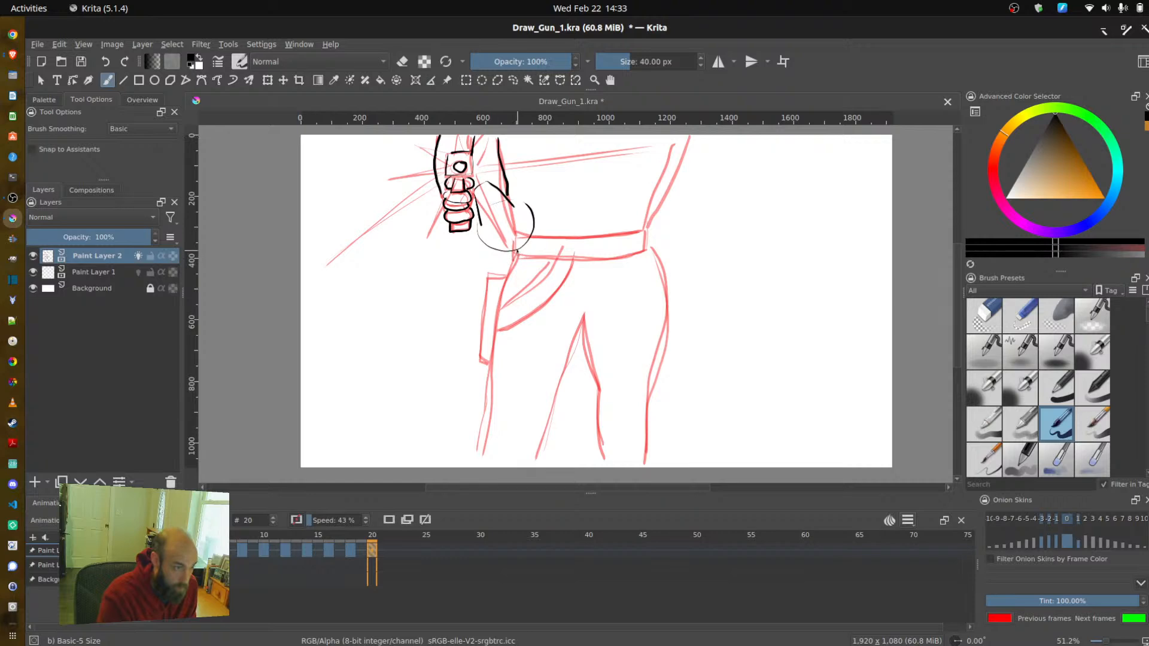
- Draw the belt, the far side of the torso and the hip and leg outlines, following the onion skin
left_click_drag(530, 256, 643, 258)
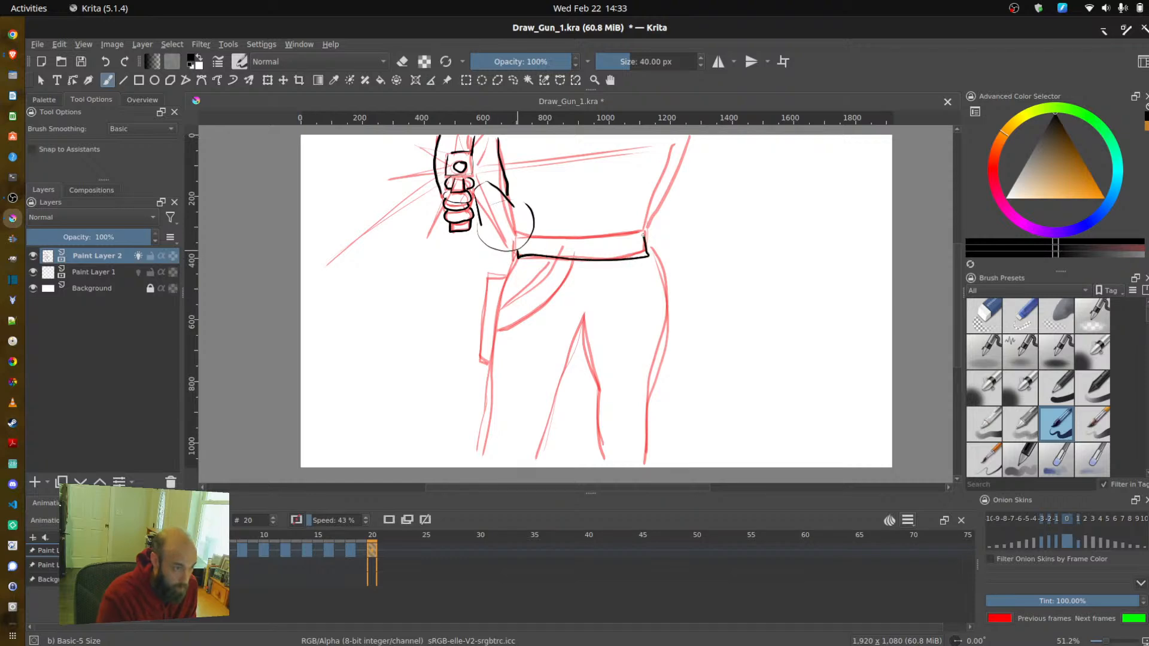
mouse_move(526, 238)
left_mouse_down()
mouse_move(646, 231)
mouse_move(677, 146)
left_mouse_up()
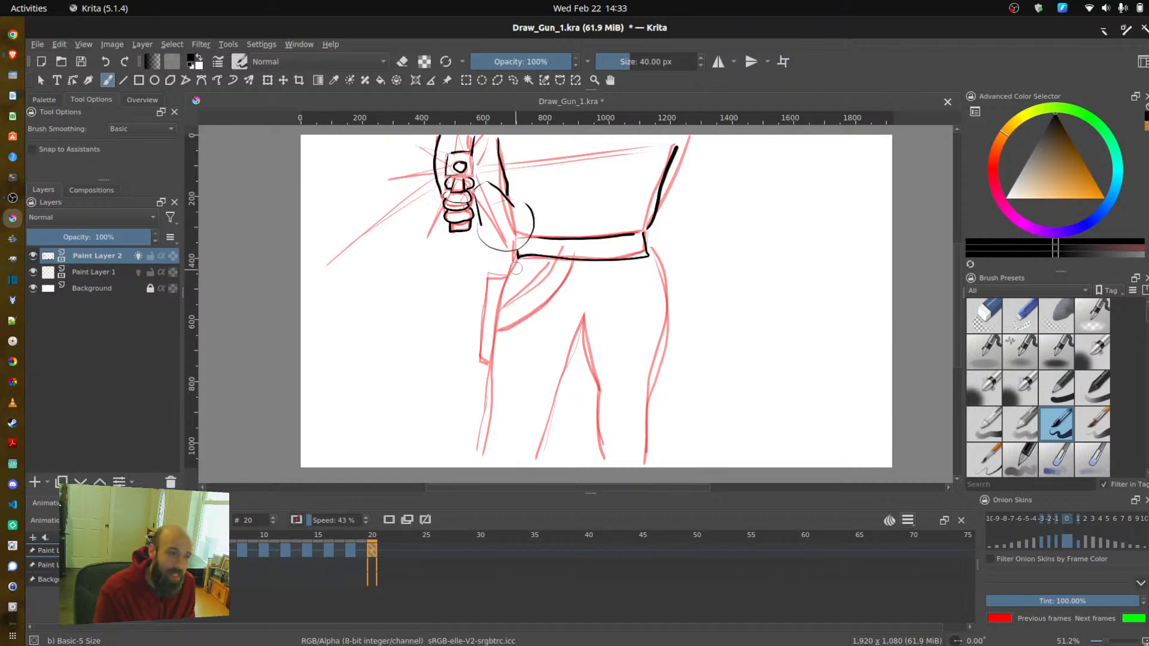
mouse_move(516, 256)
left_mouse_down()
mouse_move(497, 310)
mouse_move(481, 453)
mouse_move(538, 451)
mouse_move(582, 318)
mouse_move(600, 421)
mouse_move(649, 453)
mouse_move(652, 254)
left_mouse_up()
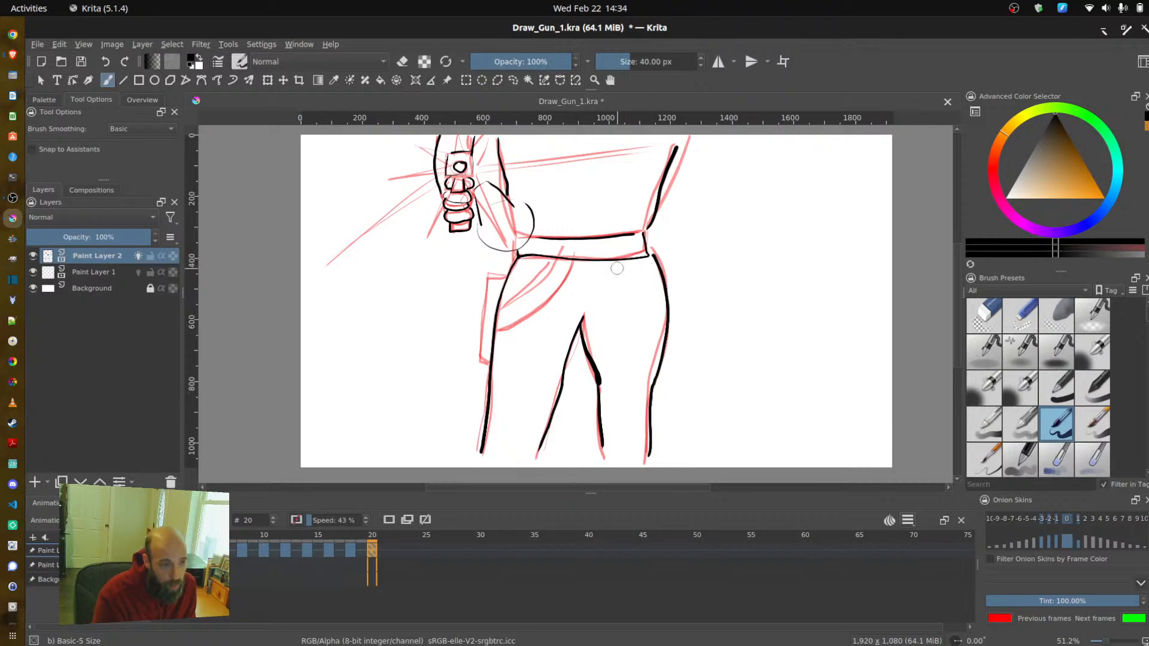
- Switch to HuionTablet, review the tablet's press keys, digital pen and working area settings, and close it
left_click(1061, 17)
left_click(1041, 36)
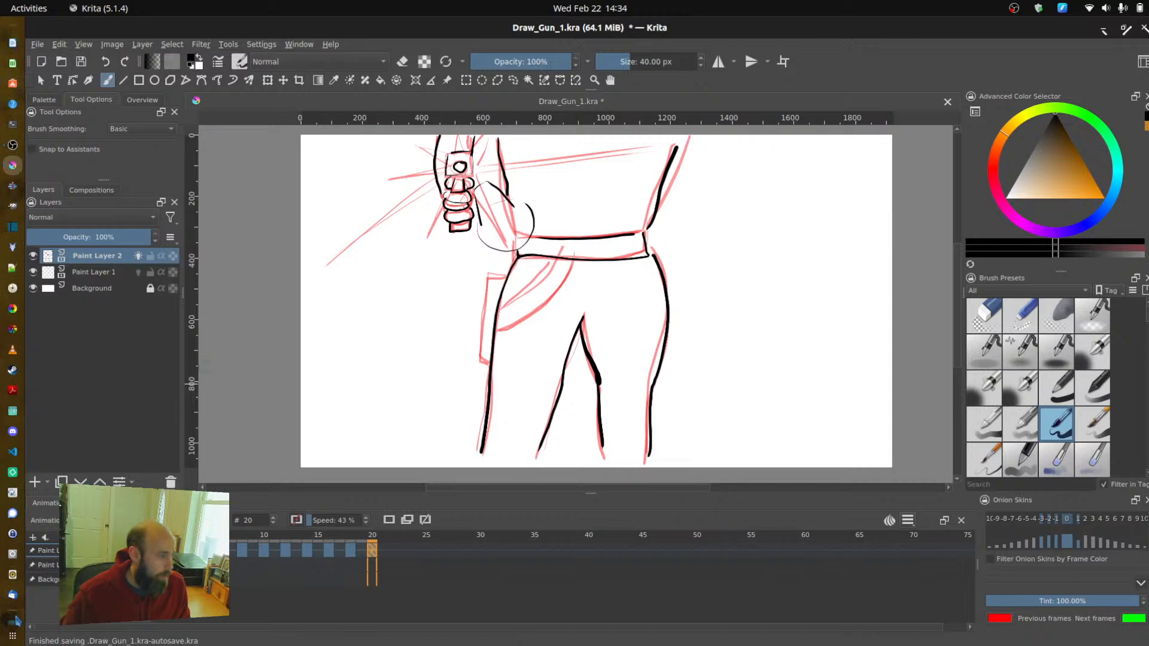
left_click(14, 616)
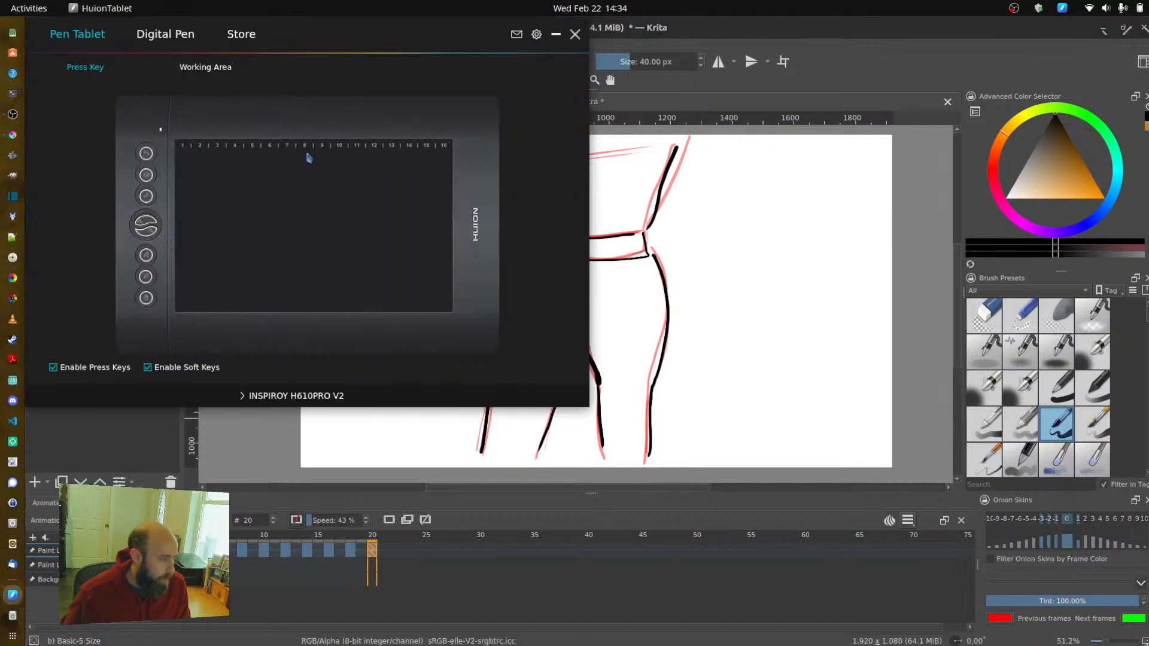
left_click_drag(365, 38, 532, 102)
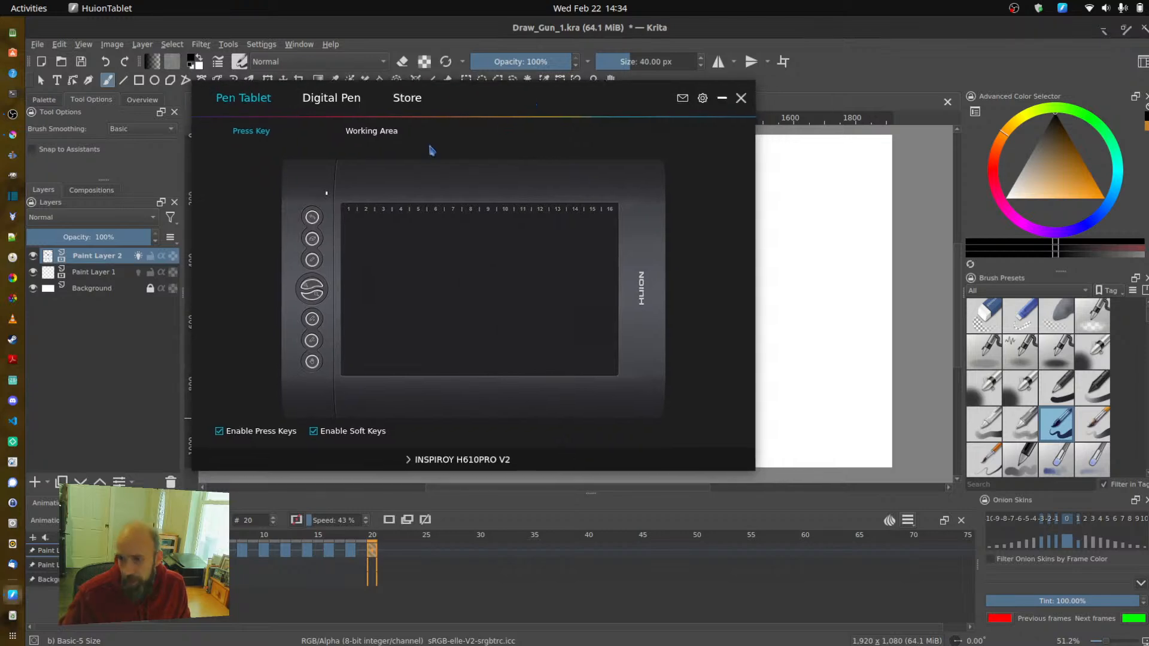
mouse_move(312, 260)
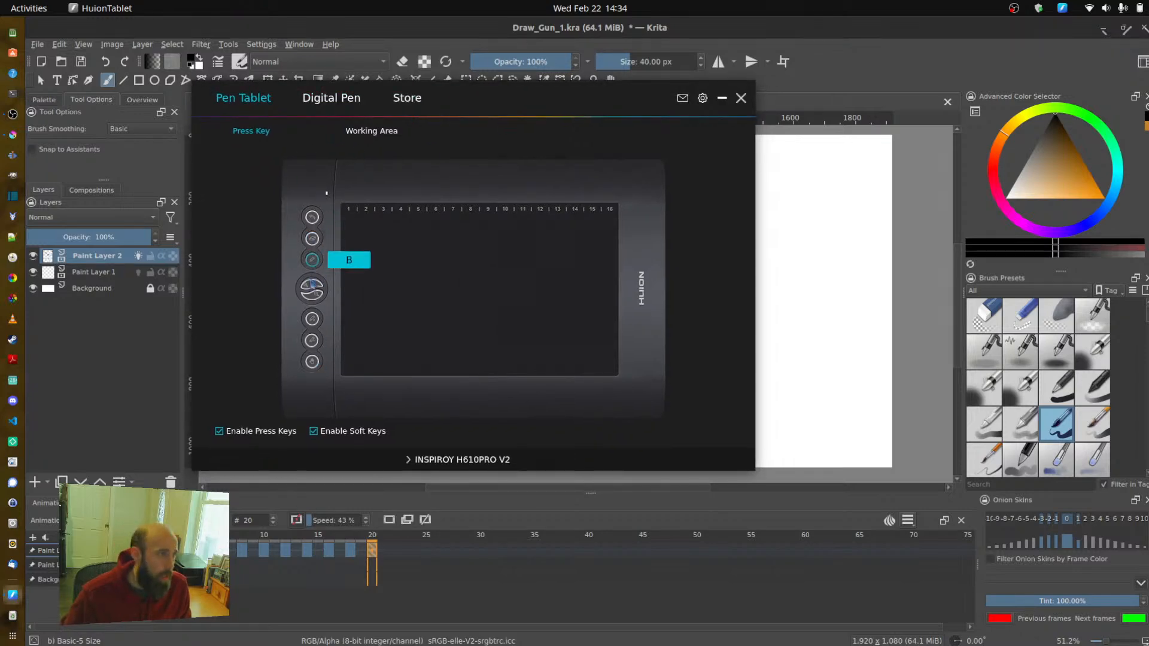
left_click(320, 105)
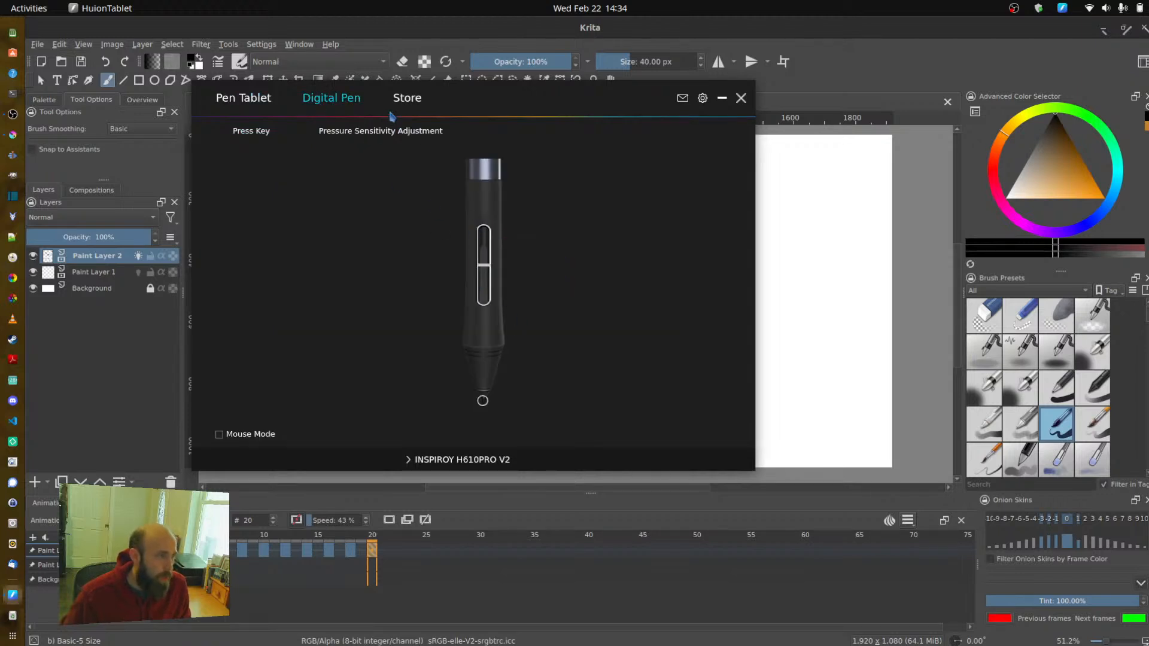
left_click(259, 100)
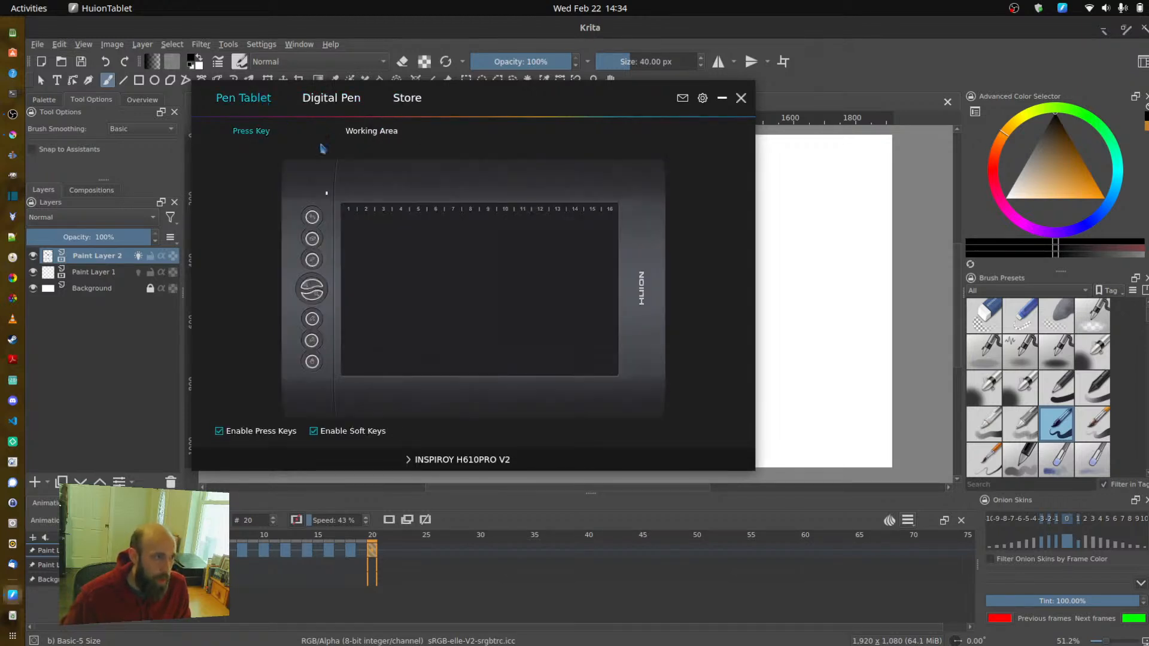
left_click(357, 141)
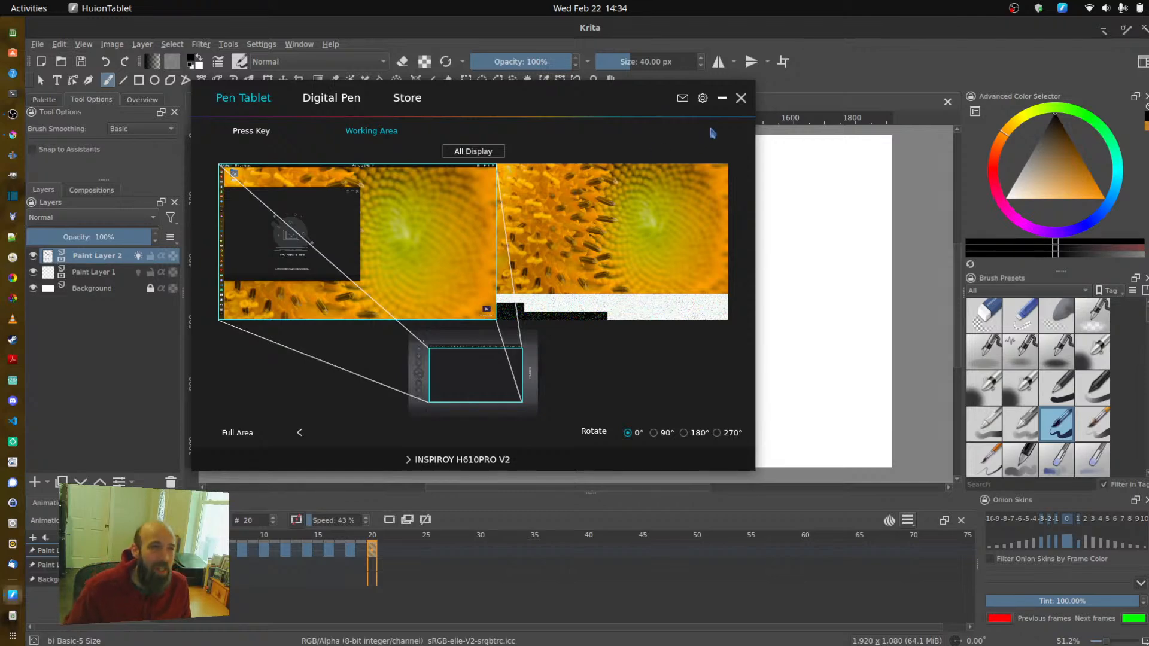
left_click(741, 98)
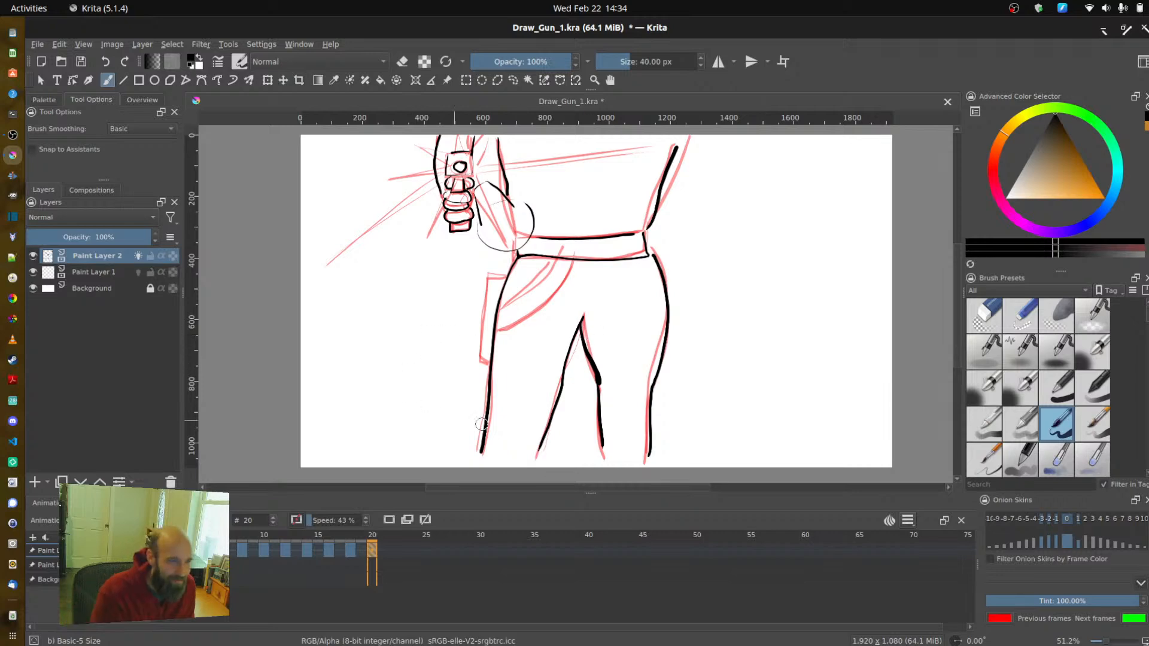
- Draw the holster and diagonal gun belt on frame 20, limit the onion skins to one previous frame, and compare with frame 18
mouse_move(504, 279)
left_mouse_down()
mouse_move(483, 293)
mouse_move(478, 368)
mouse_move(489, 370)
left_mouse_up()
mouse_move(501, 303)
left_mouse_down()
mouse_move(575, 261)
mouse_move(502, 330)
left_mouse_up()
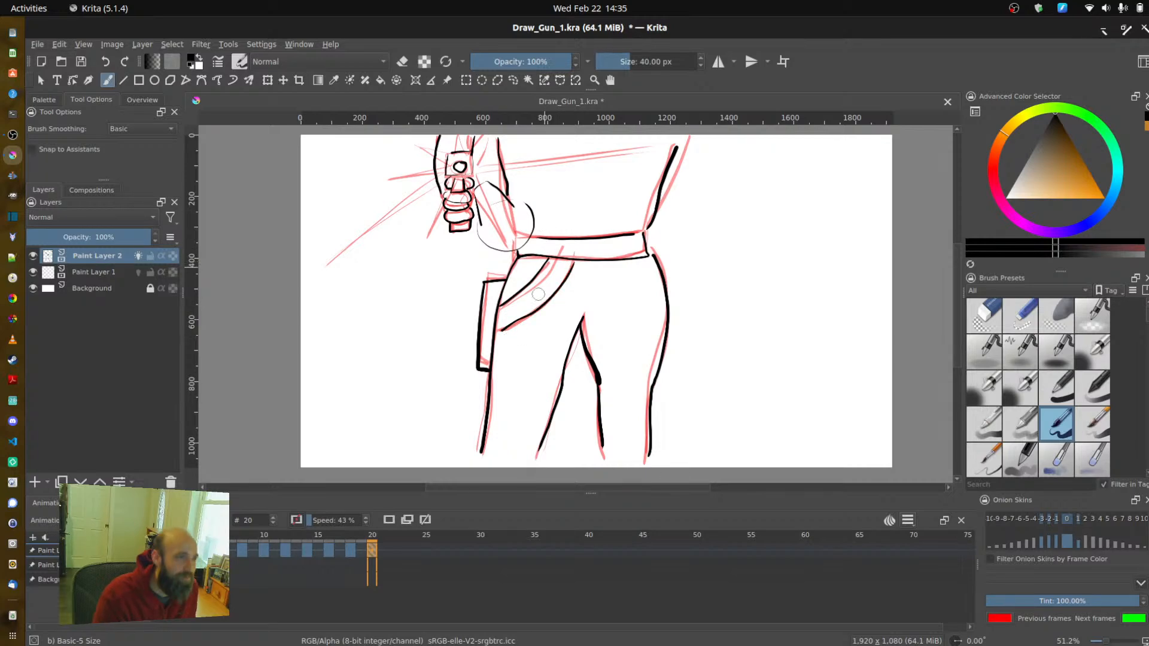
left_click(1049, 521)
left_click(1043, 520)
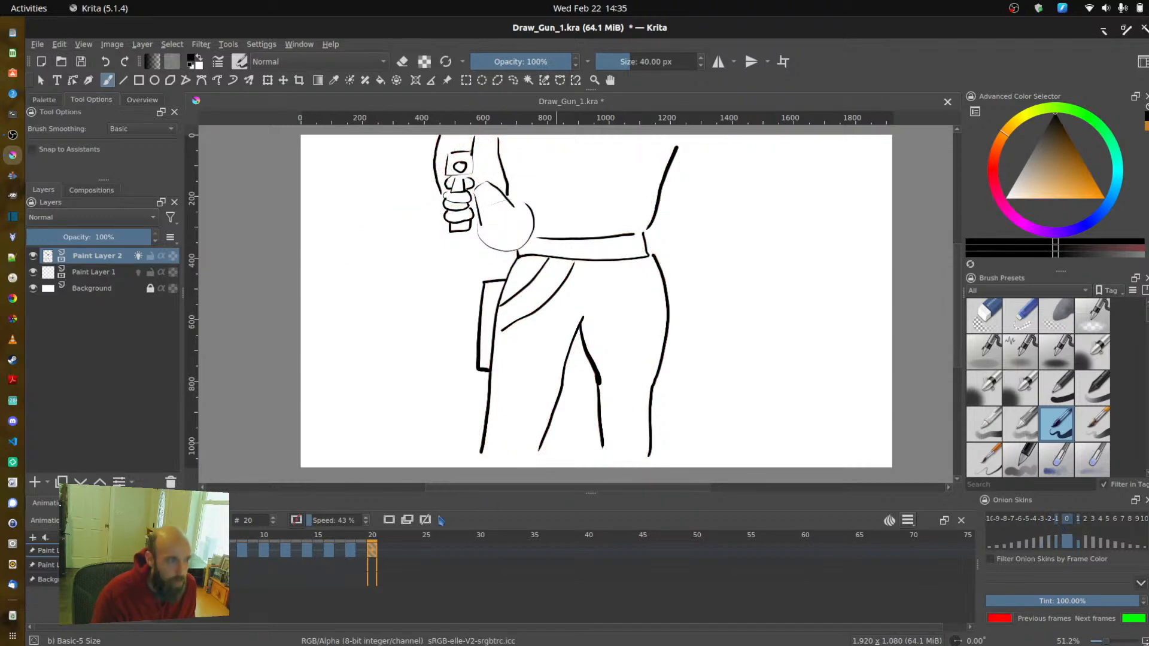
left_click(352, 552)
left_click(372, 550)
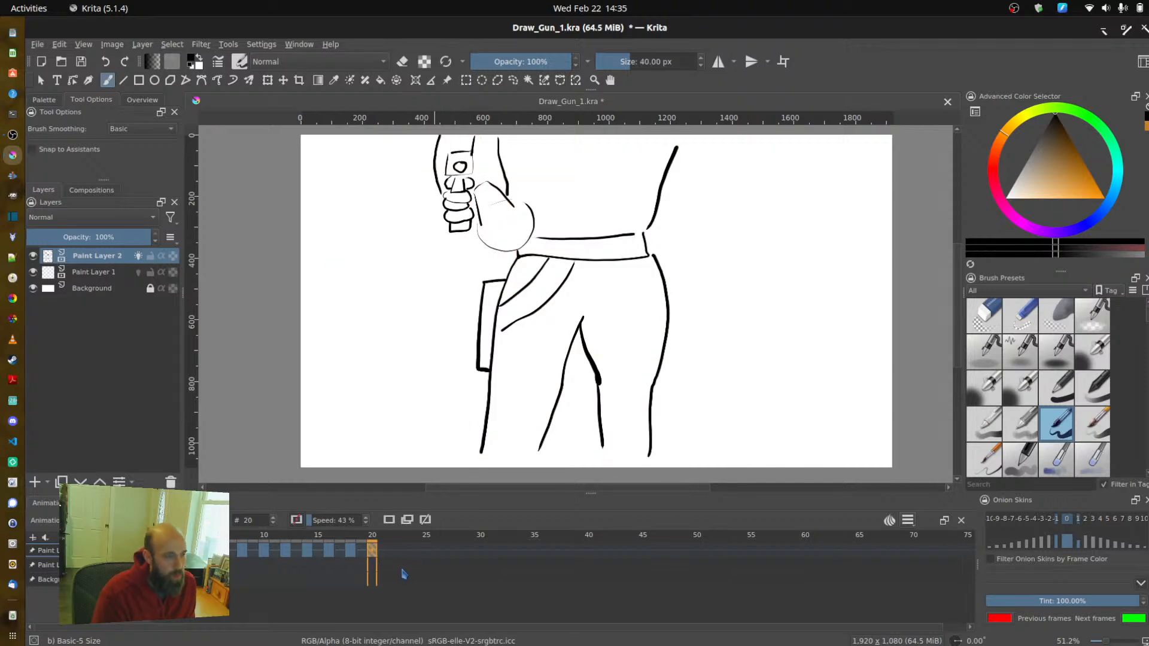
- Set the animation's clip end to frame 22
left_click(908, 521)
type("2")
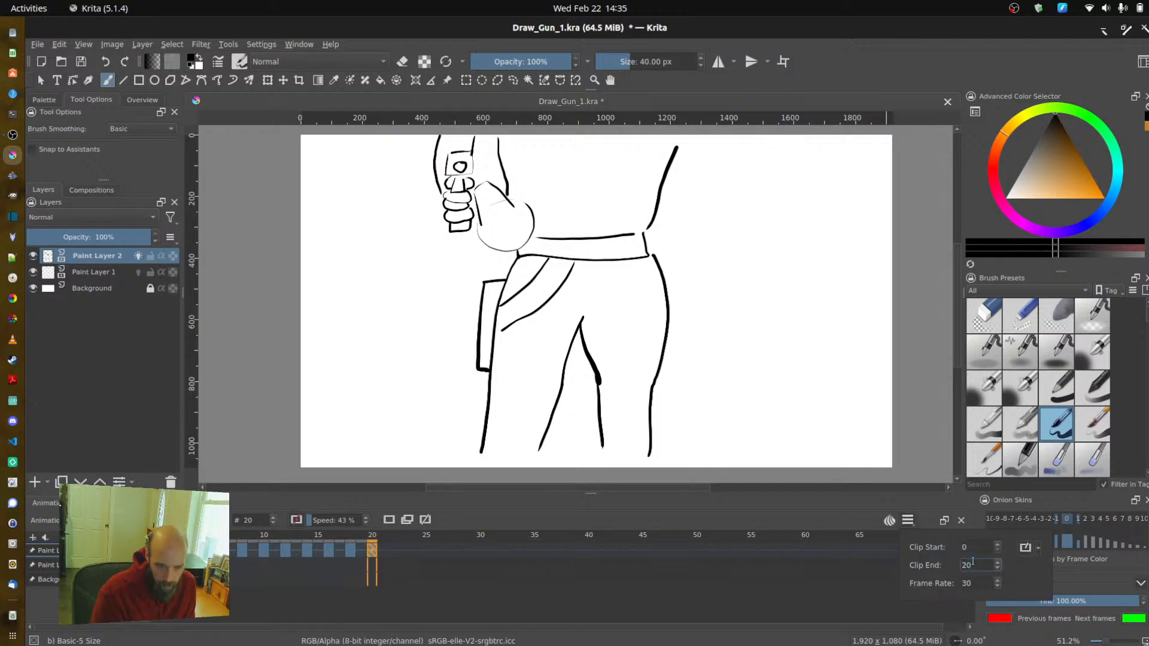
type("2")
key("Return")
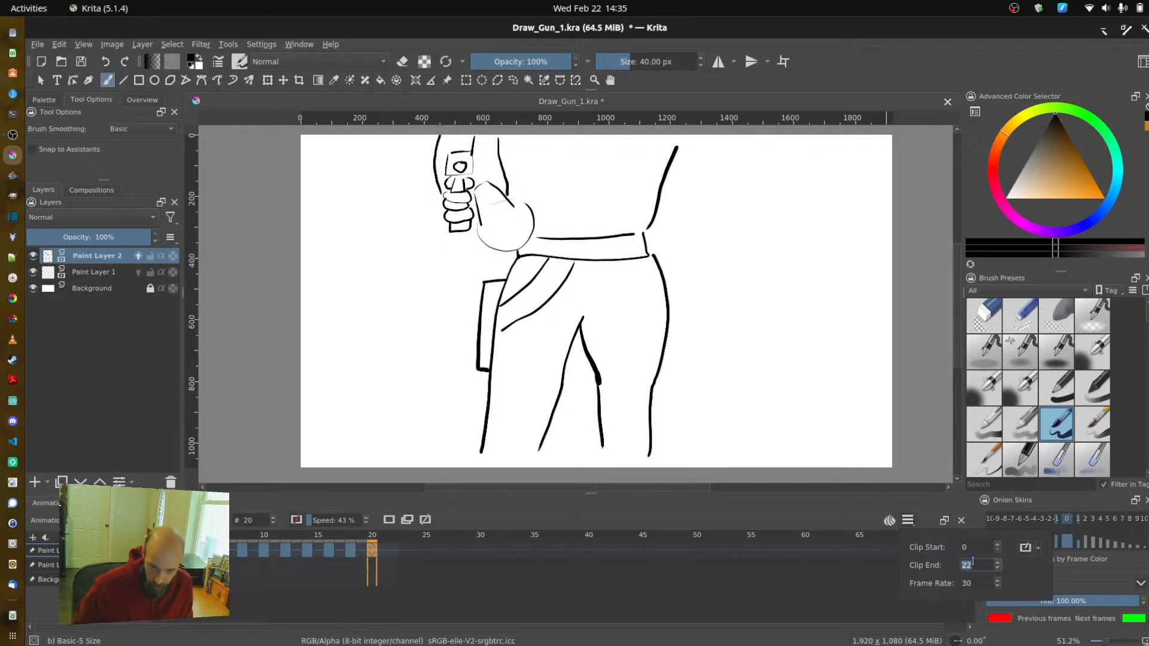
left_click(435, 557)
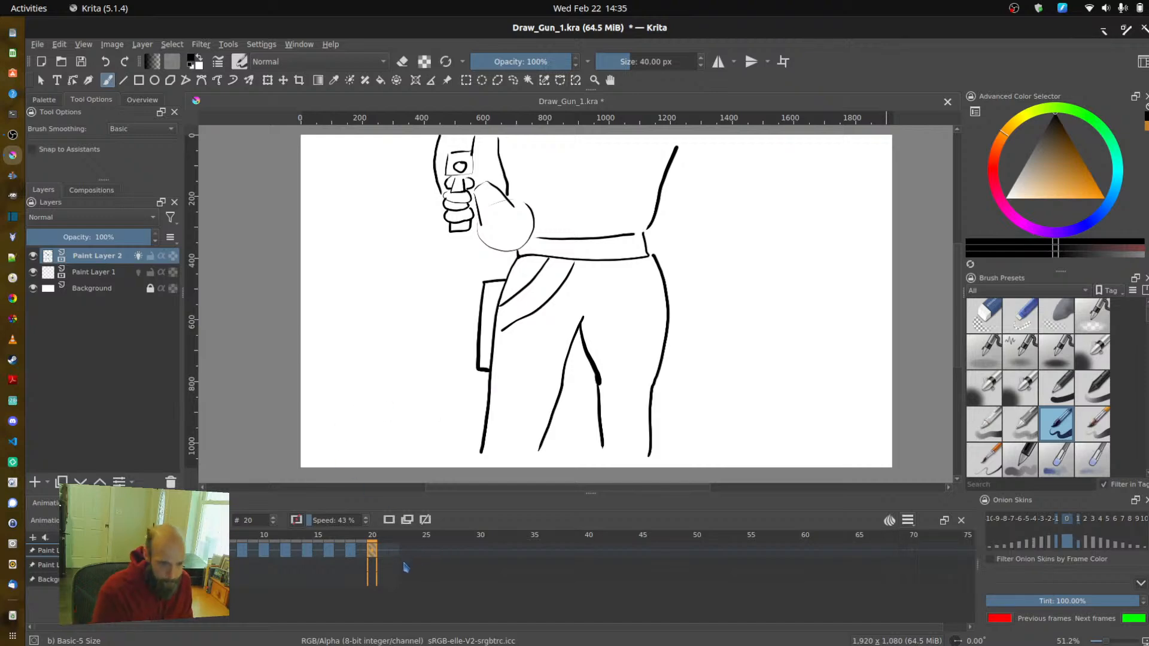
- Create a blank frame at frame 22 of Paint Layer 2
left_click(350, 550)
left_click(371, 551)
left_click(394, 551)
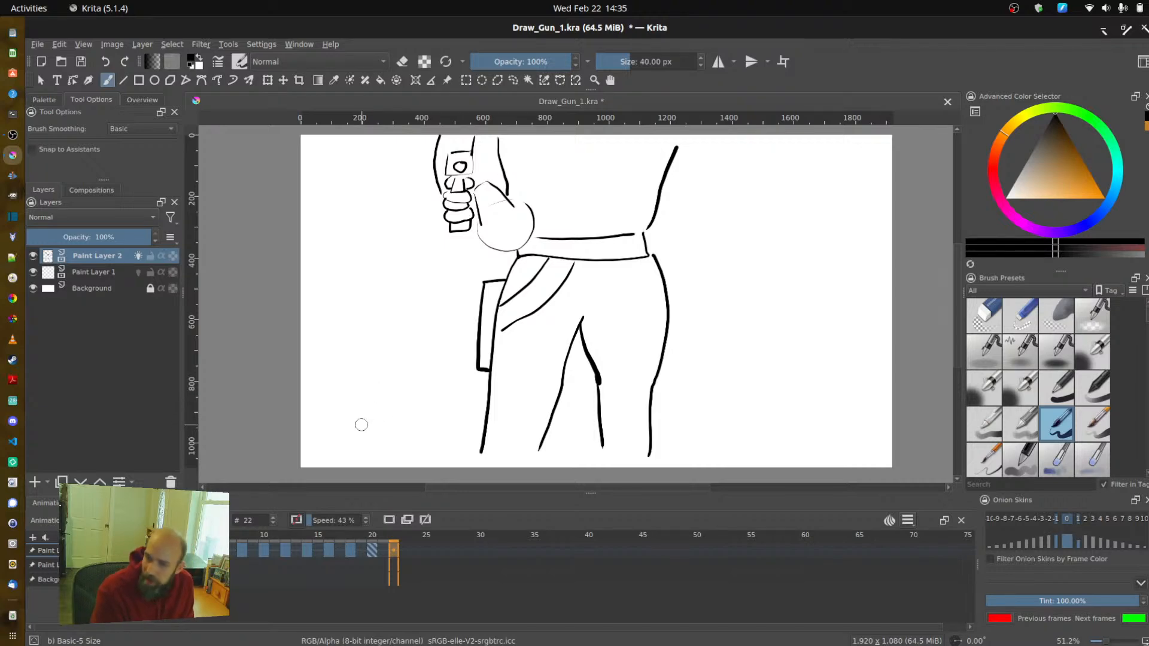
left_click(908, 520)
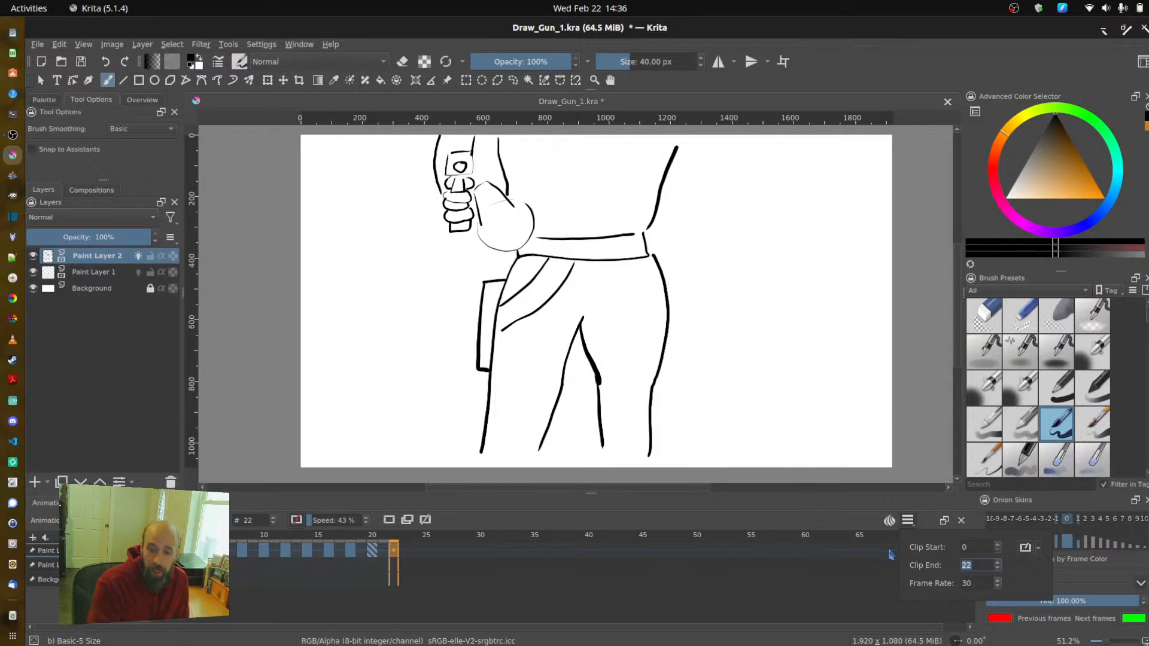
left_click(977, 566)
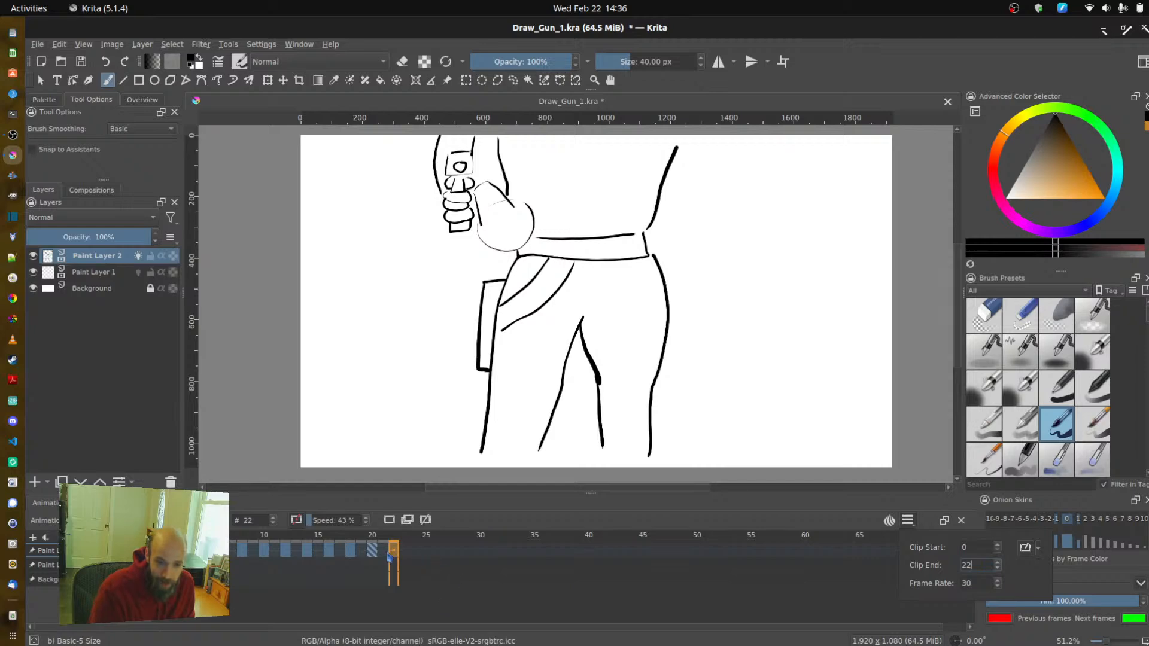
left_click(411, 557)
left_click(386, 562)
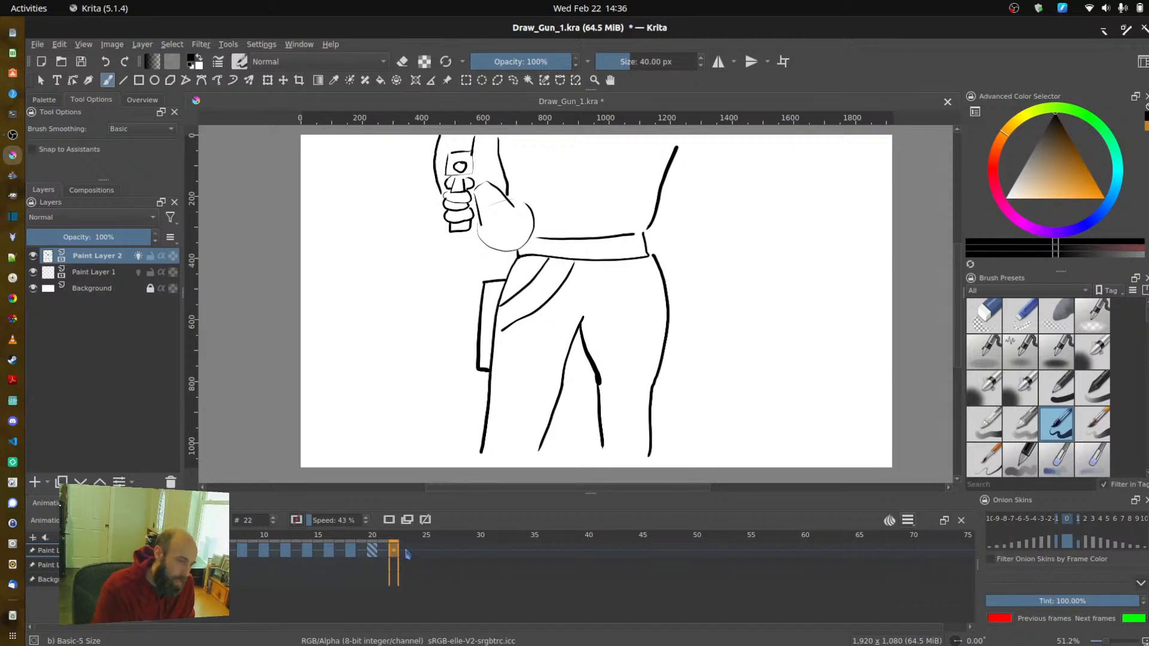
left_click(399, 534)
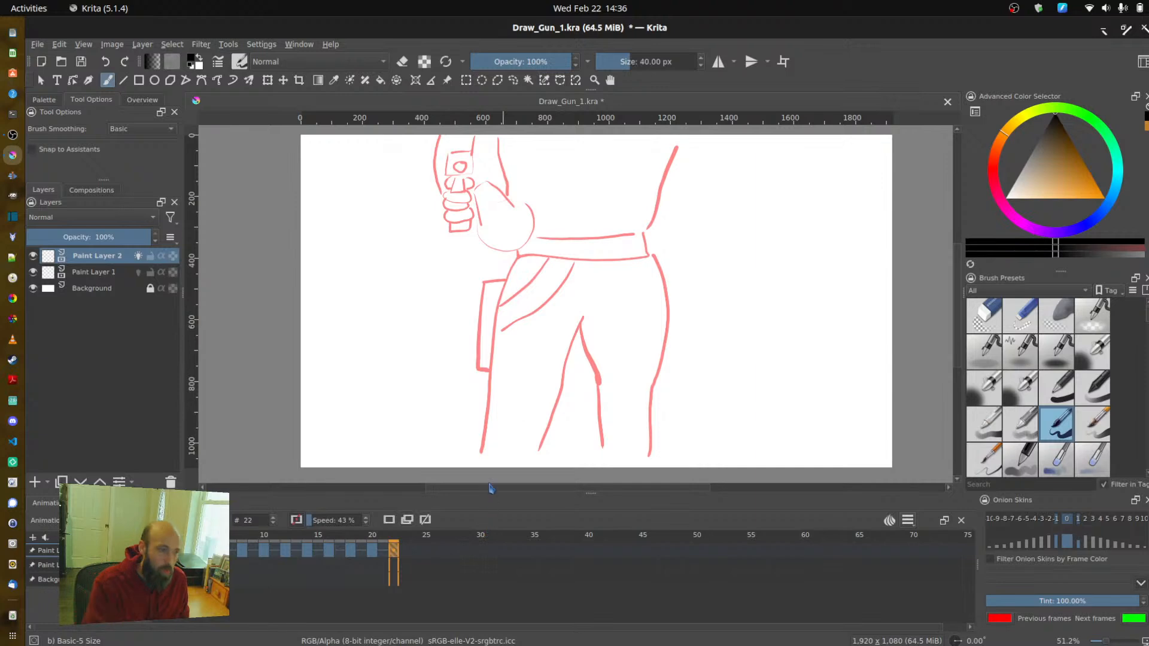
left_click(395, 553)
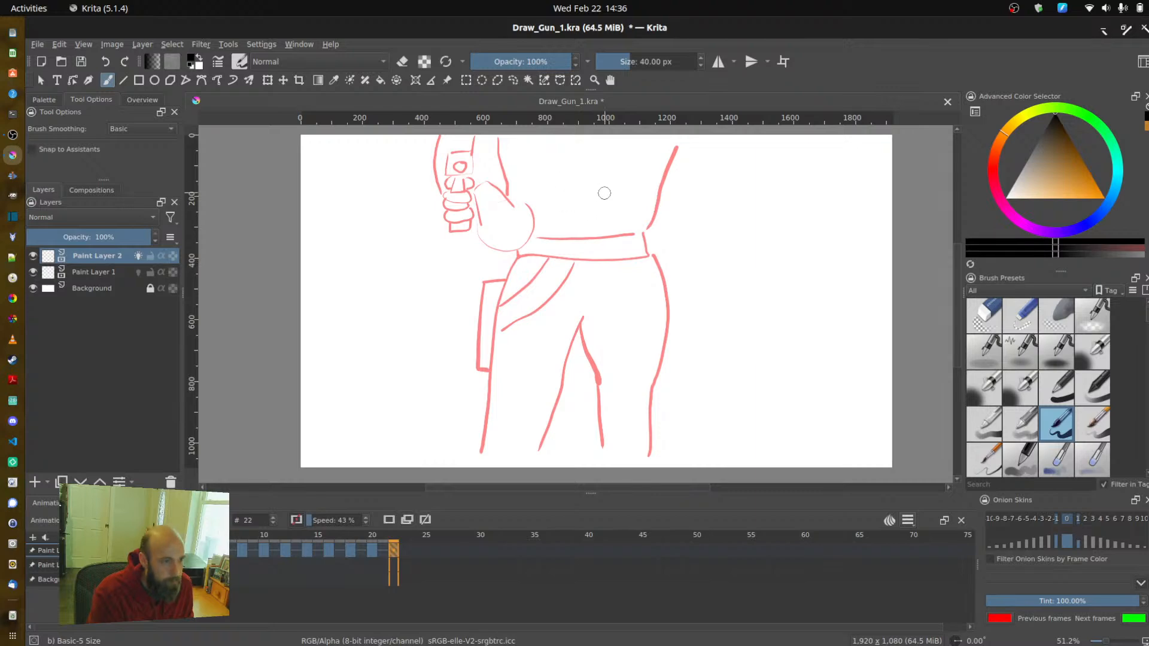
- Sketch a large round outline around the hips and legs on frame 22, and redraw the gun's front face with its muzzle opening
mouse_move(603, 195)
left_mouse_down()
mouse_move(563, 196)
mouse_move(461, 345)
mouse_move(477, 434)
left_mouse_up()
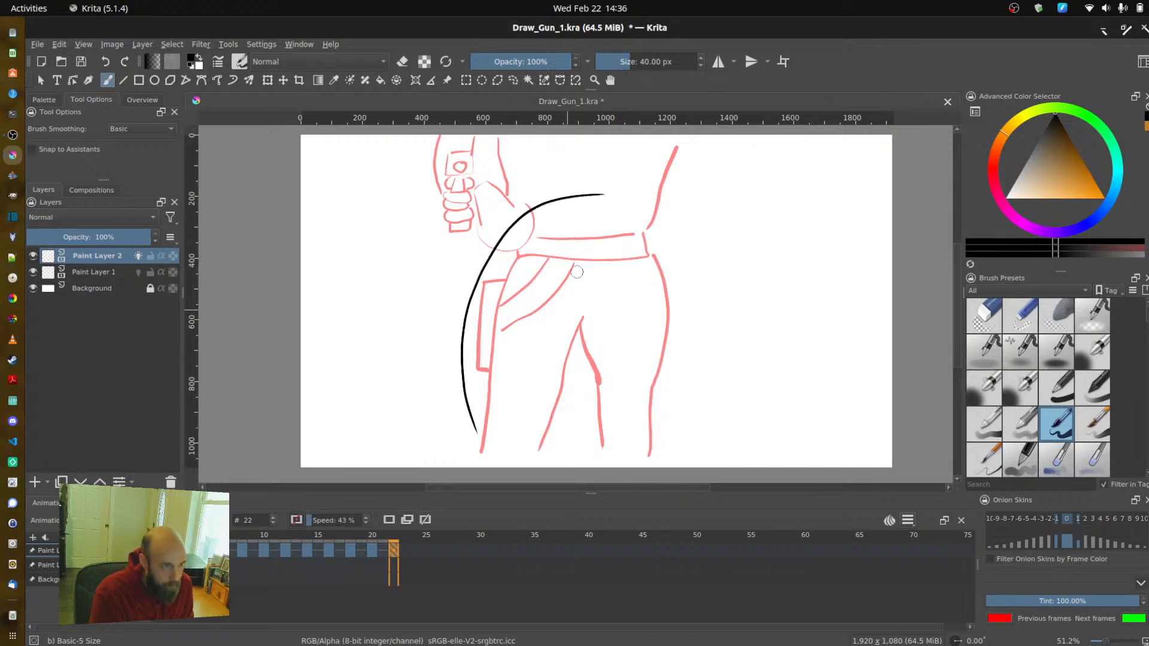
mouse_move(596, 193)
left_mouse_down()
mouse_move(672, 194)
mouse_move(812, 352)
mouse_move(787, 467)
left_mouse_up()
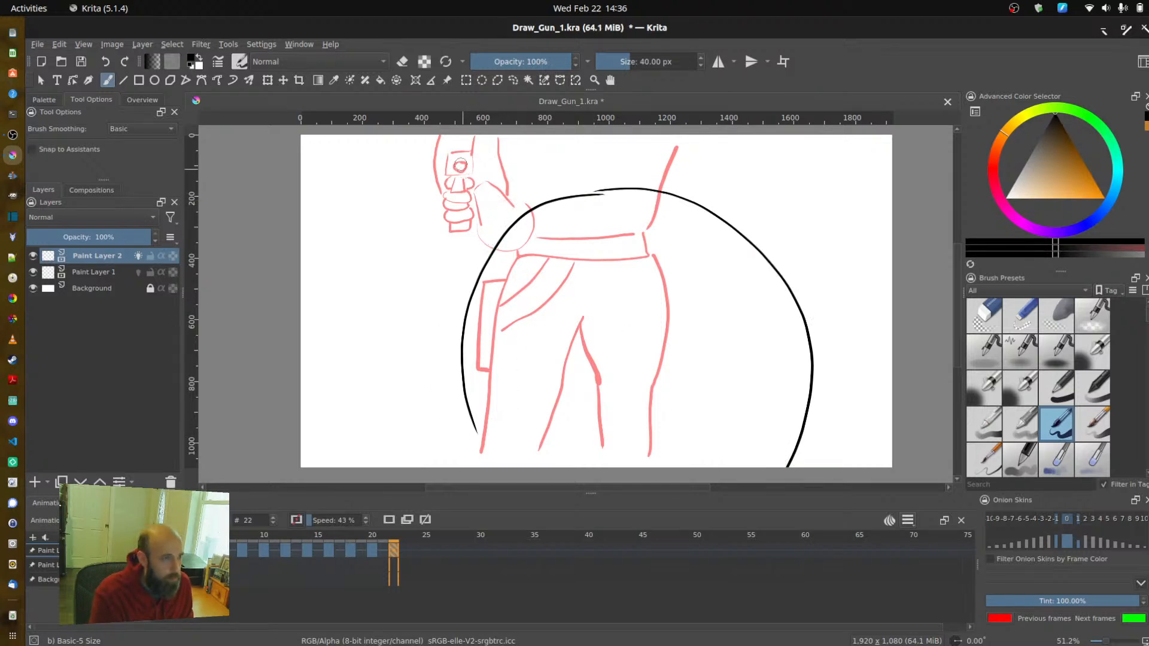
left_click_drag(447, 155, 447, 170)
key("ctrl+z")
mouse_move(444, 156)
left_mouse_down()
mouse_move(448, 175)
mouse_move(453, 153)
mouse_move(460, 171)
left_mouse_up()
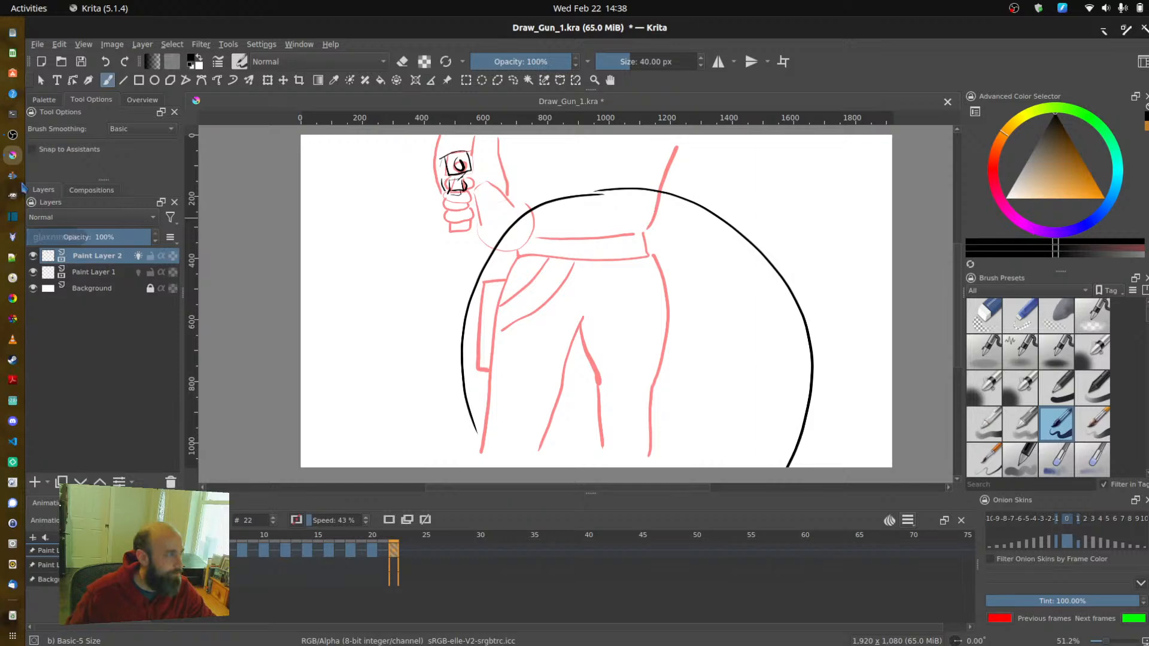
scroll(22, 36, "up", 3)
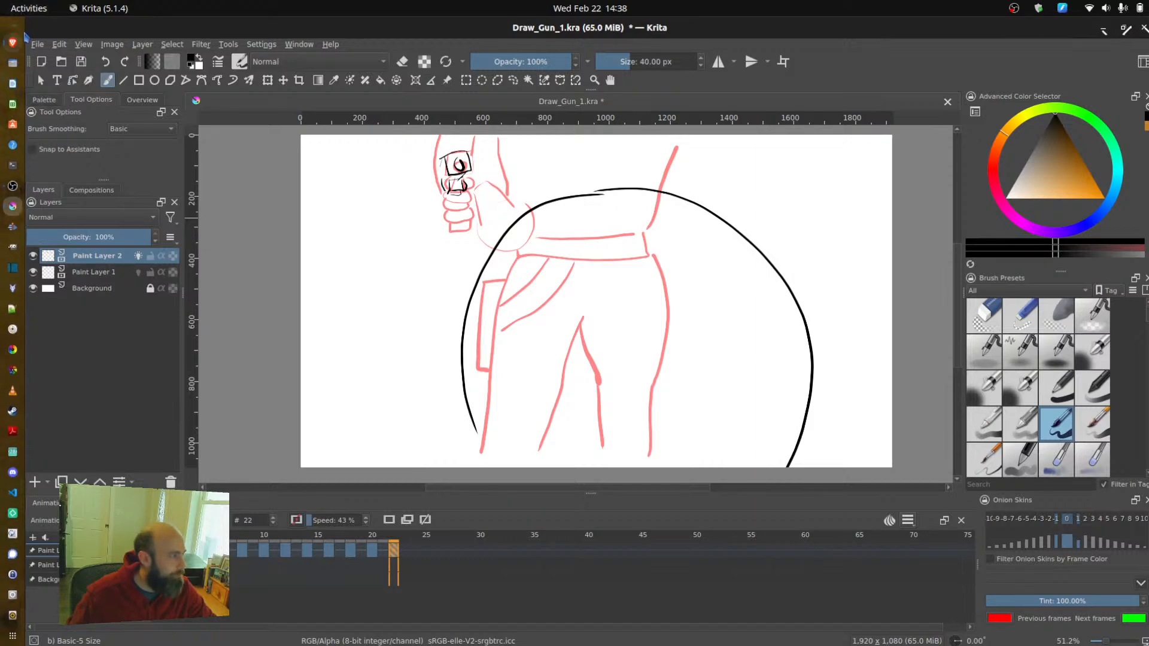
left_click(13, 54)
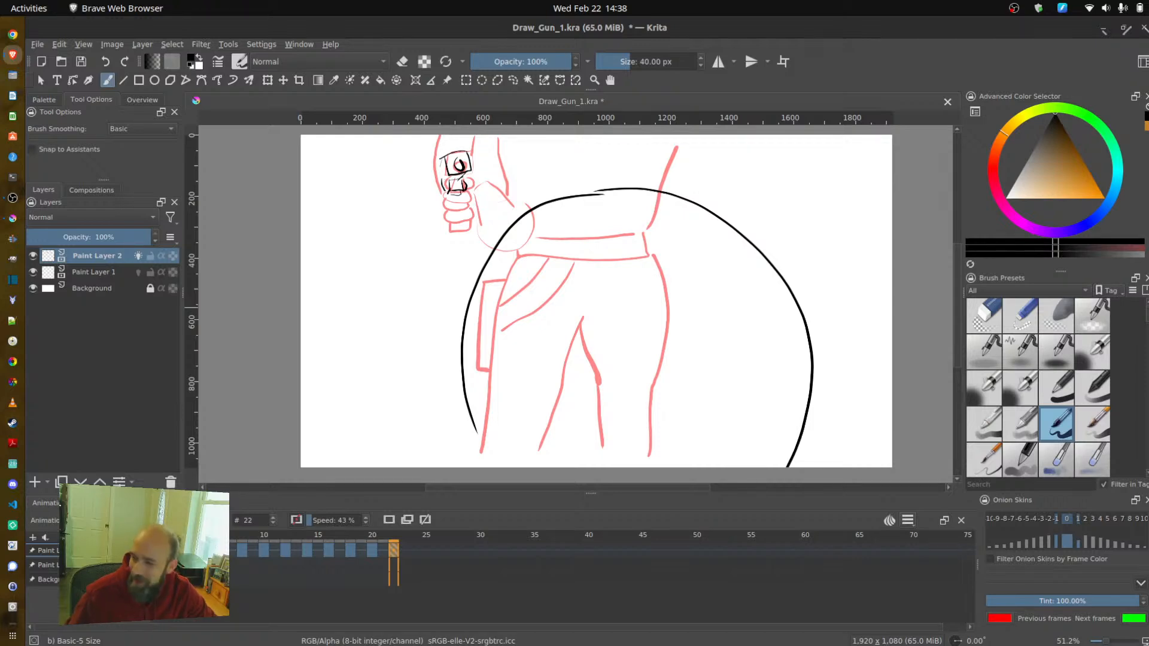
key("alt+Tab")
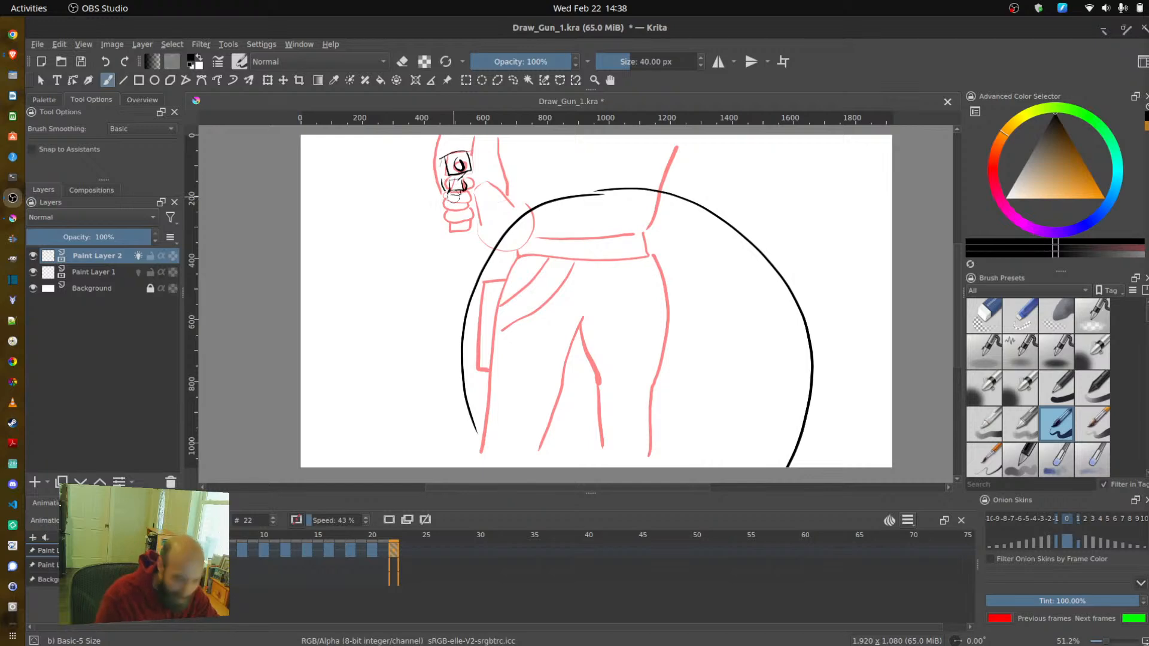
- Trace the gripping fingers, gun handle, side of the gun and both arm outlines on frame 22 over the onion skin
scroll(223, 231, "up", 2)
scroll(269, 210, "up", 2)
scroll(359, 210, "up", 1)
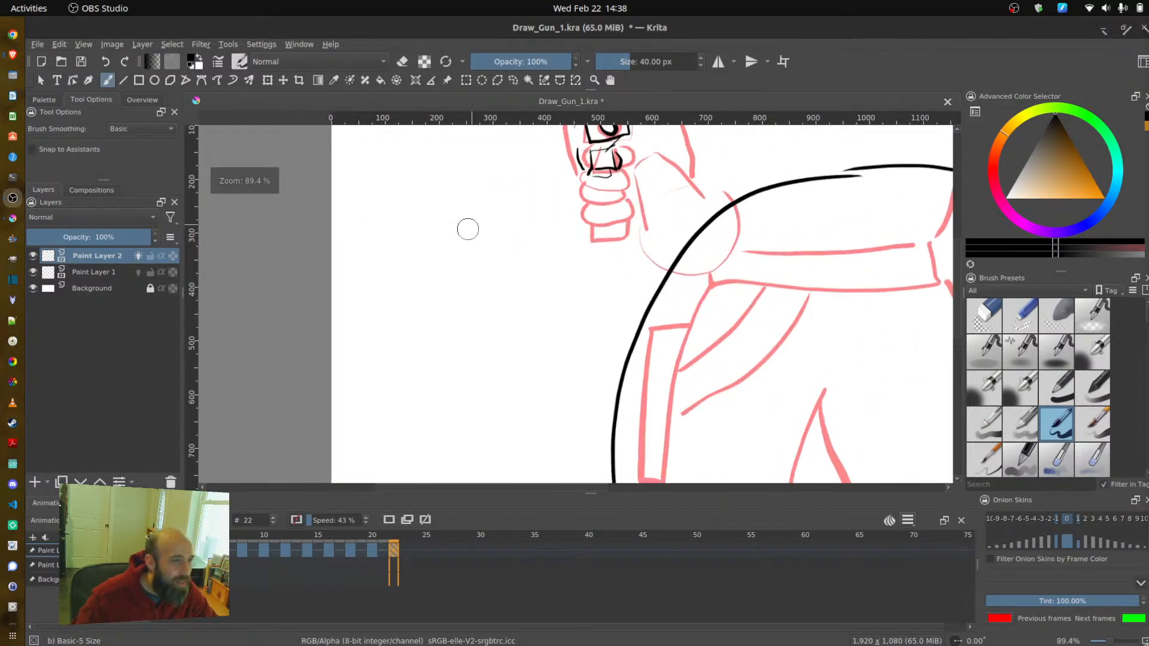
left_click_drag(577, 224, 529, 342)
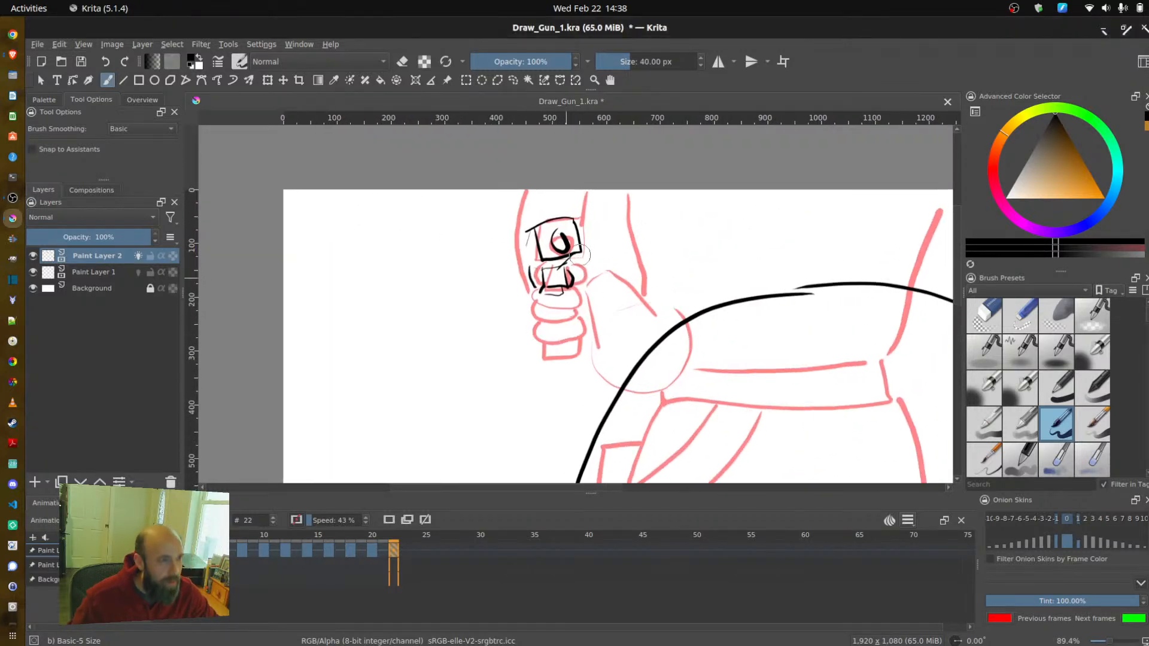
scroll(577, 257, "up", 1)
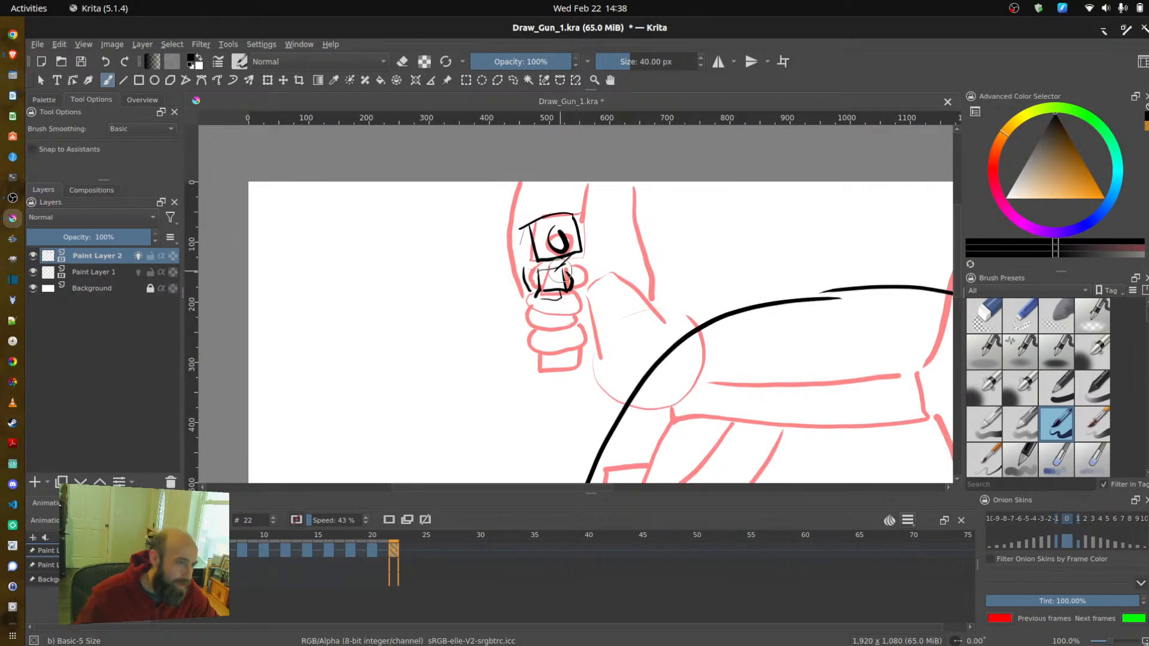
mouse_move(518, 293)
left_mouse_down()
mouse_move(572, 319)
mouse_move(580, 293)
mouse_move(529, 327)
mouse_move(588, 326)
mouse_move(581, 312)
mouse_move(523, 327)
mouse_move(530, 347)
mouse_move(576, 341)
mouse_move(539, 367)
mouse_move(531, 352)
mouse_move(539, 363)
mouse_move(578, 347)
left_mouse_up()
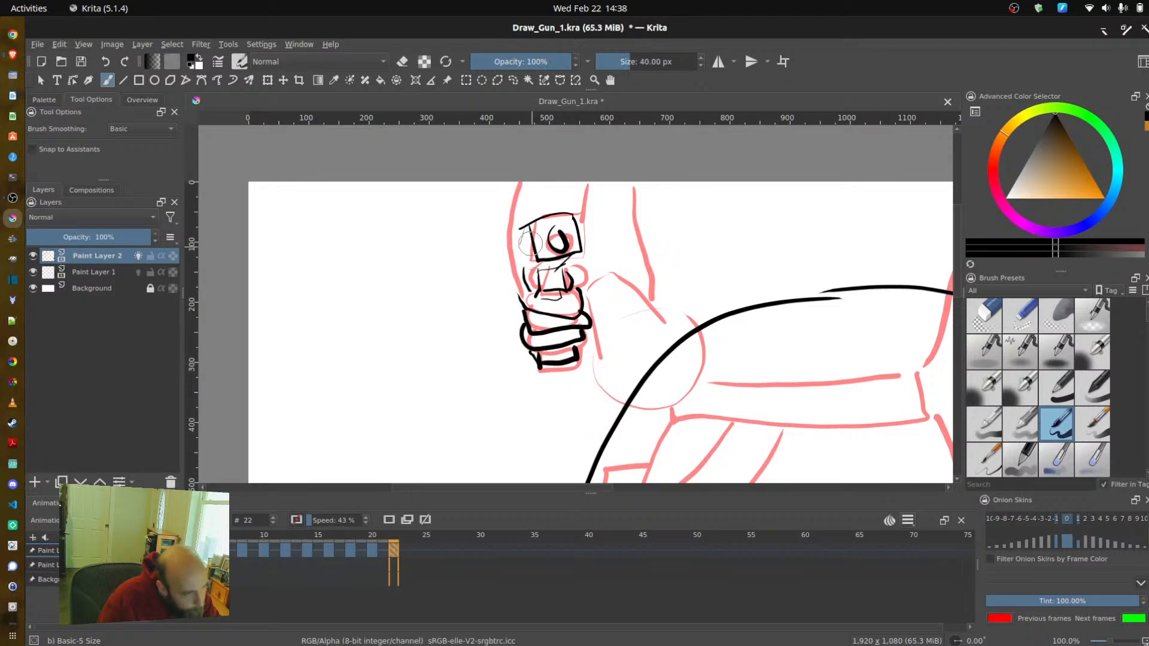
left_click_drag(523, 263, 522, 246)
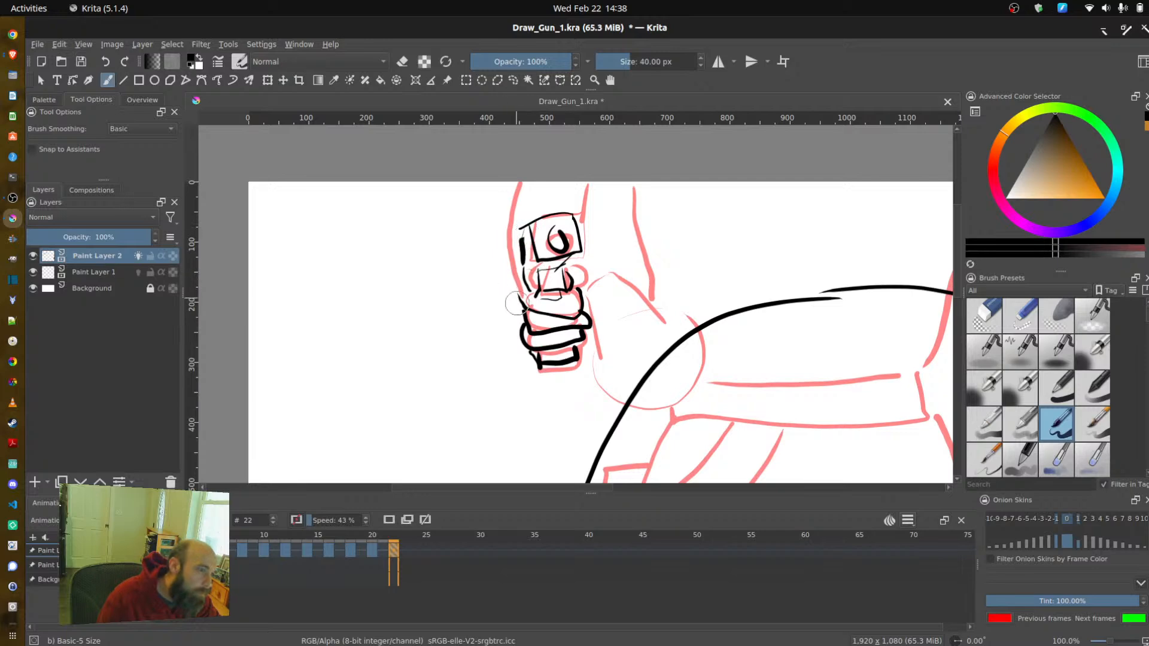
mouse_move(520, 318)
left_mouse_down()
mouse_move(505, 256)
mouse_move(518, 187)
mouse_move(573, 223)
left_mouse_up()
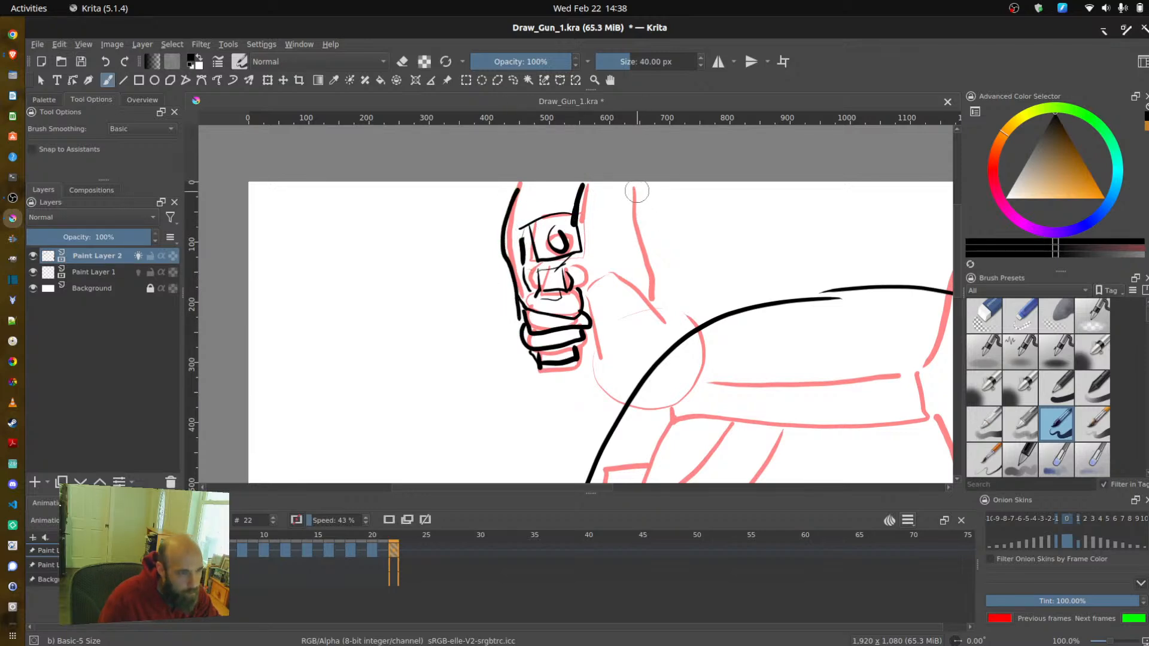
left_click_drag(635, 185, 659, 354)
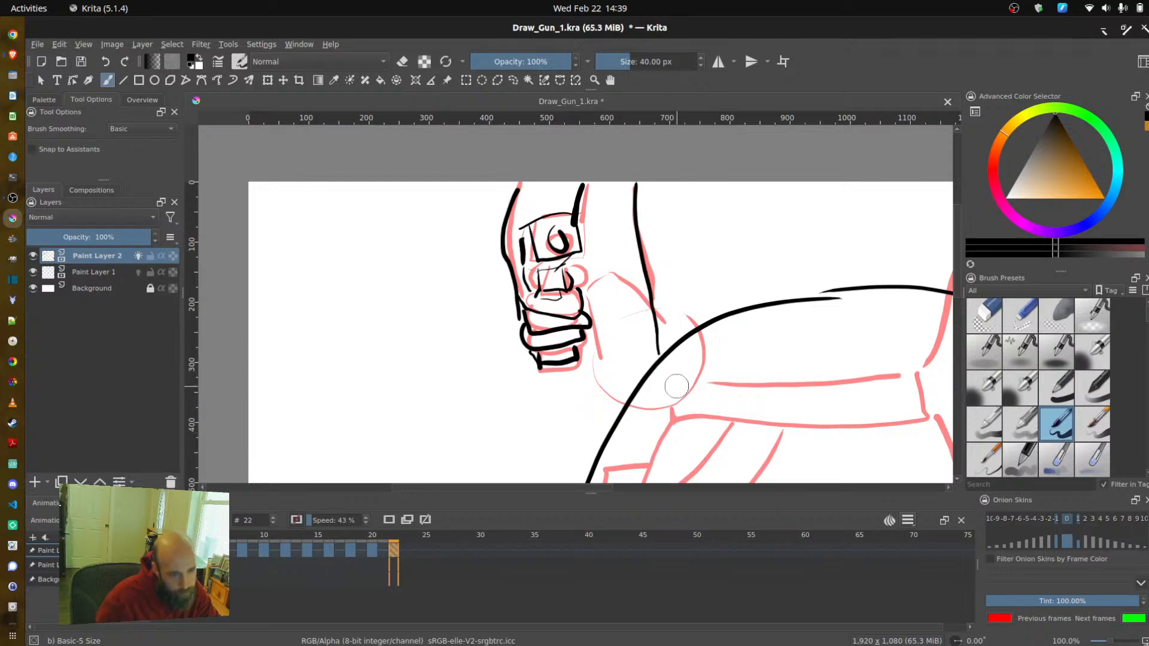
key("minus")
key("minus")
key("minus")
key("minus")
key("minus")
key("minus")
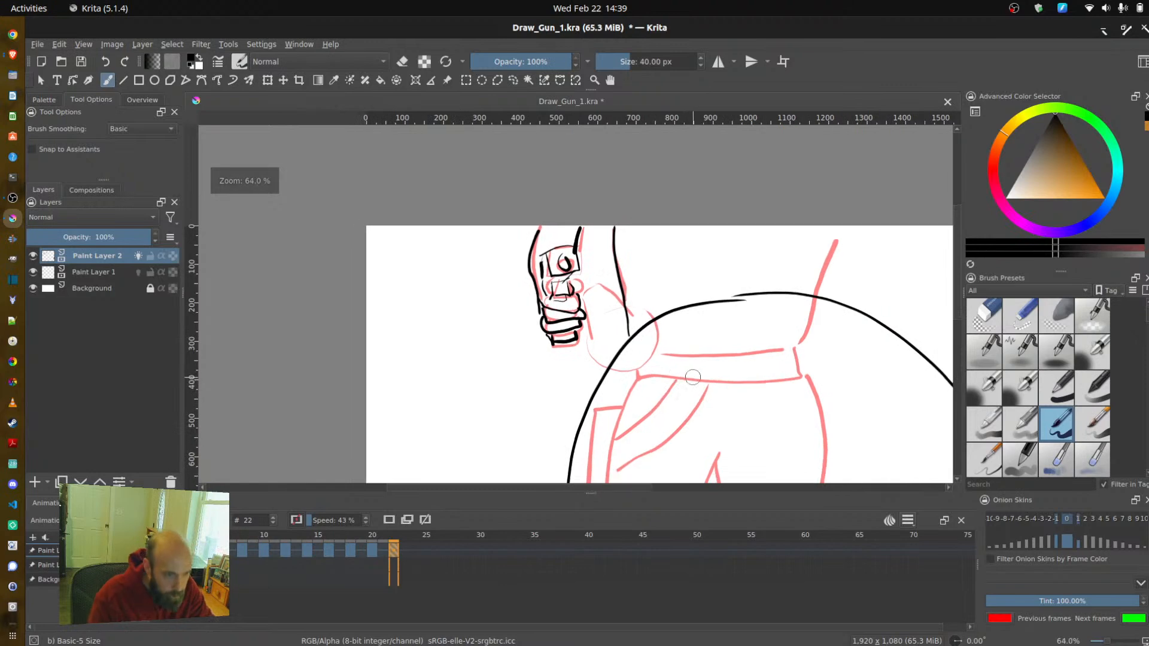
key("minus")
key("minus")
key("minus")
key("minus")
key("minus")
key("minus")
key("minus")
key("minus")
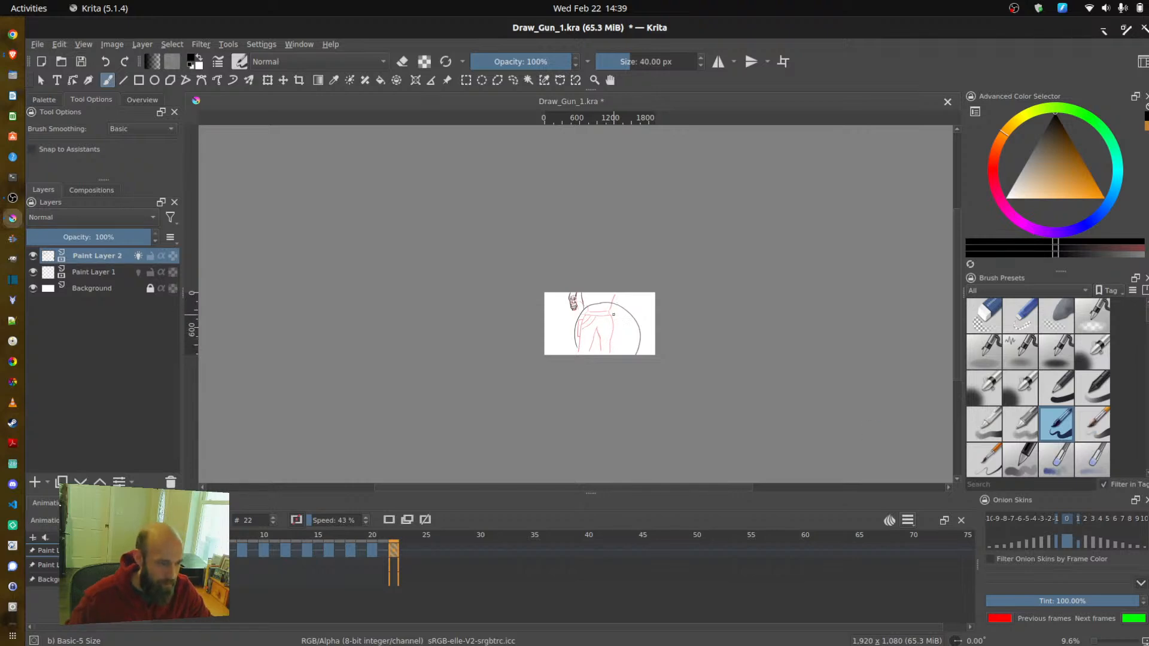
scroll(573, 439, "up", 7)
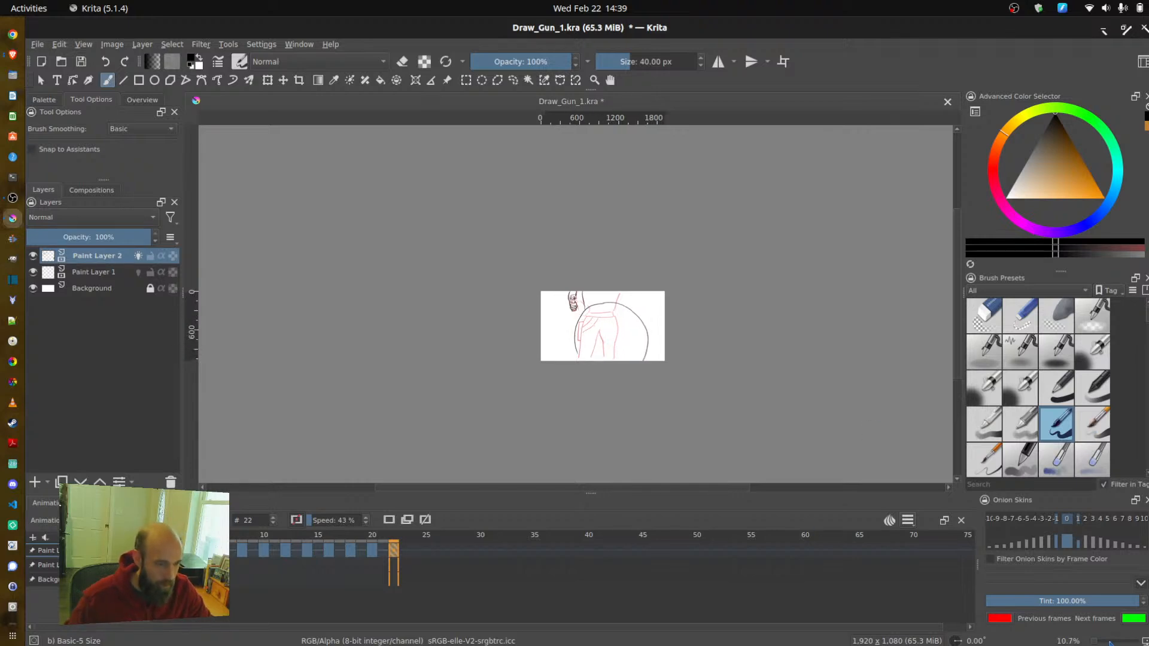
scroll(760, 330, "up", 3)
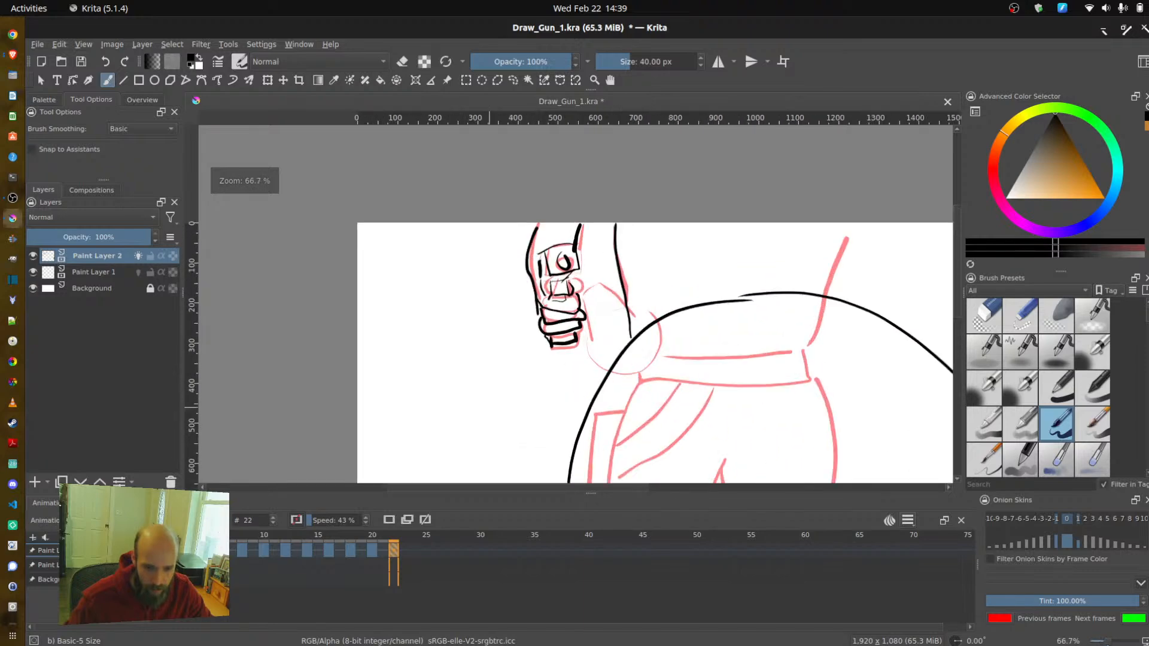
- Draw the far side of the torso on frame 22, ending at the large round outline
scroll(742, 306, "up", 4)
scroll(743, 306, "up", 1)
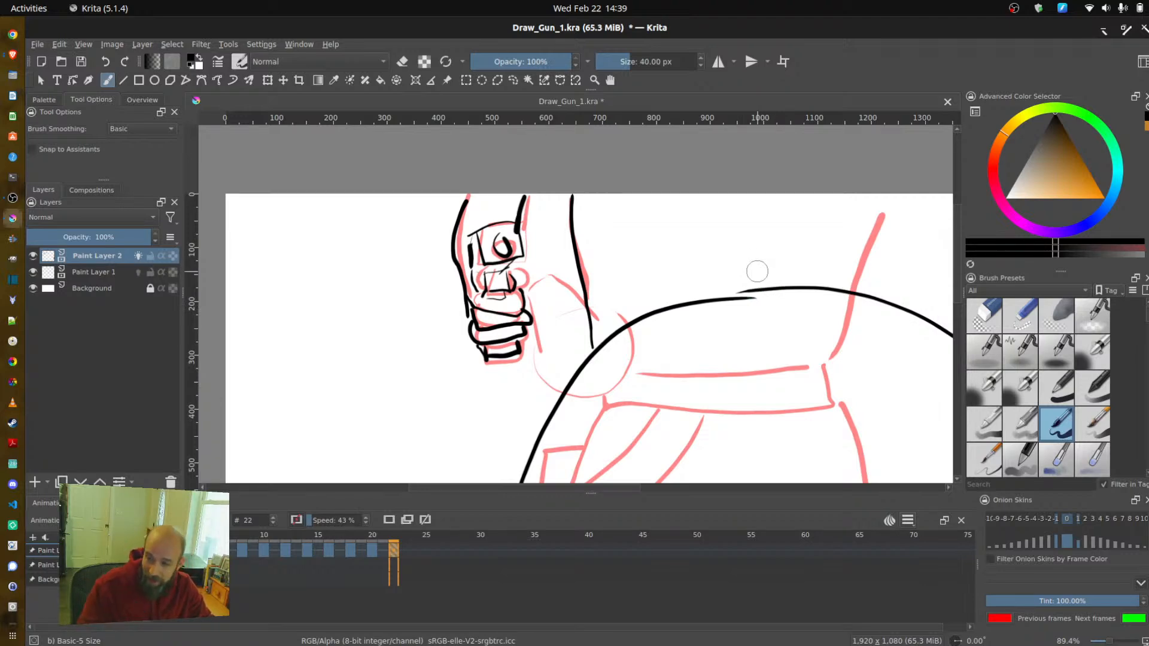
left_click_drag(688, 294, 464, 288)
left_click_drag(650, 287, 683, 195)
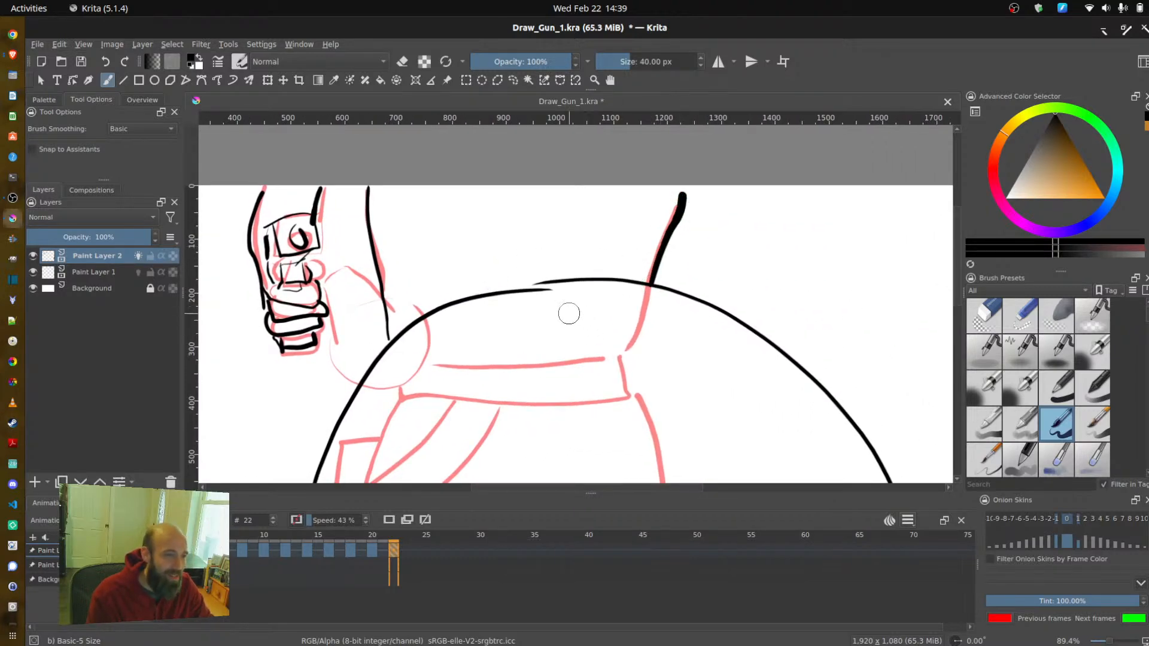
scroll(569, 313, "down", 3)
scroll(567, 329, "up", 1)
scroll(565, 335, "down", 3)
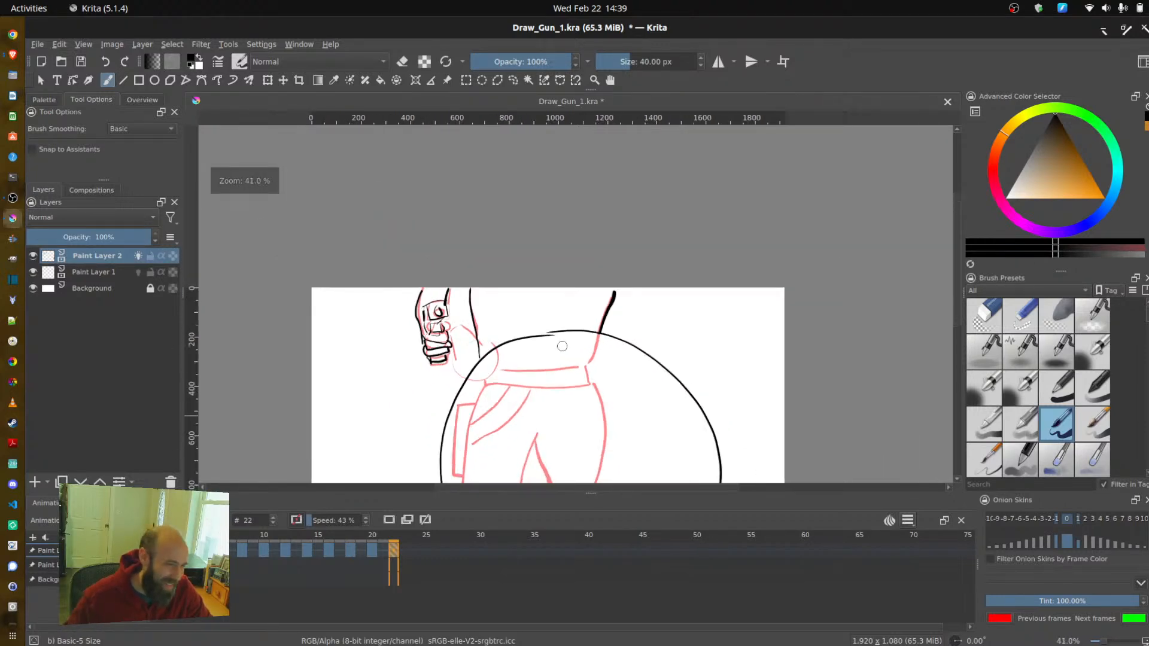
left_click_drag(577, 383, 583, 290)
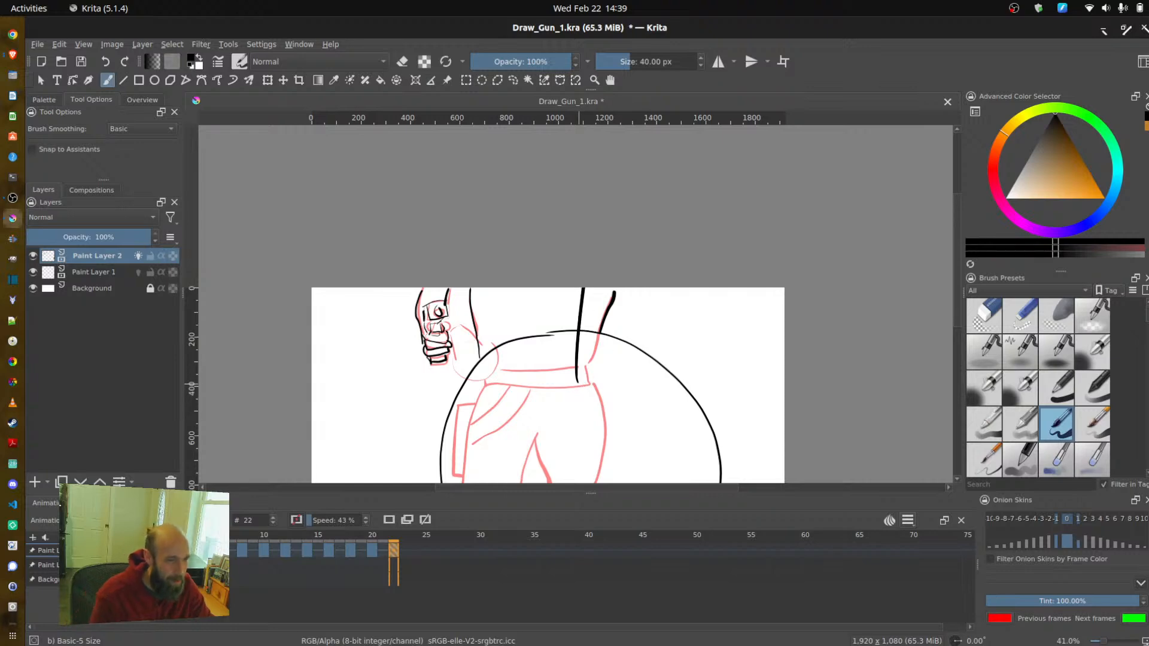
key("ctrl+z")
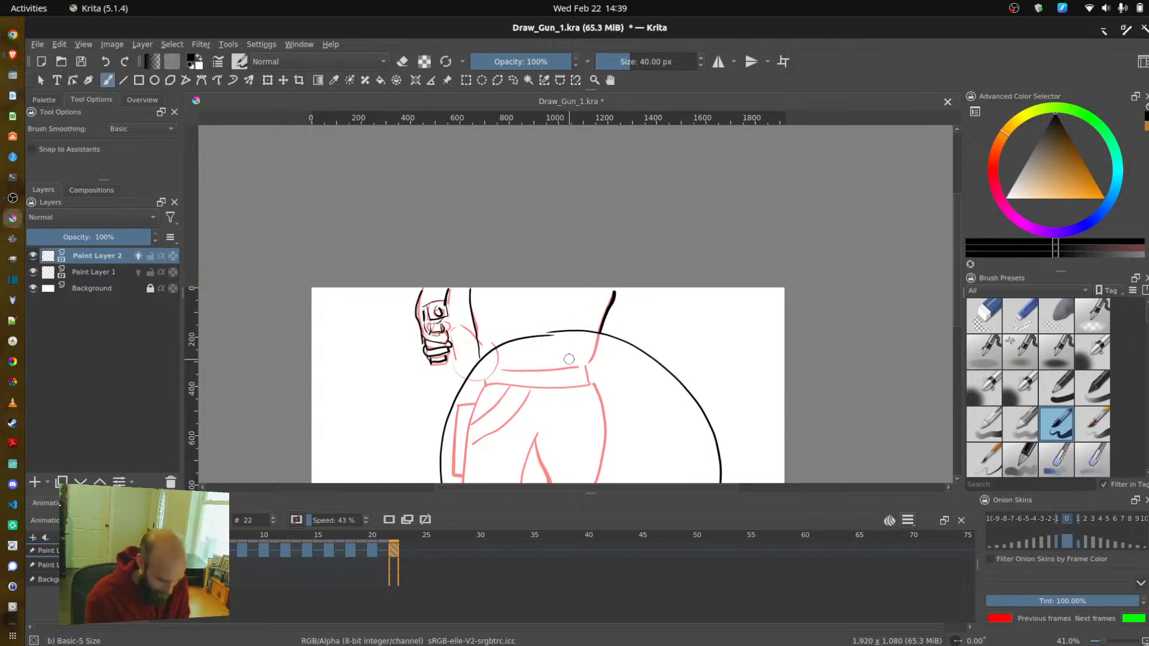
- Turn off the onion skins of Paint Layer 2 and save the animation file
left_click_drag(582, 319, 632, 177)
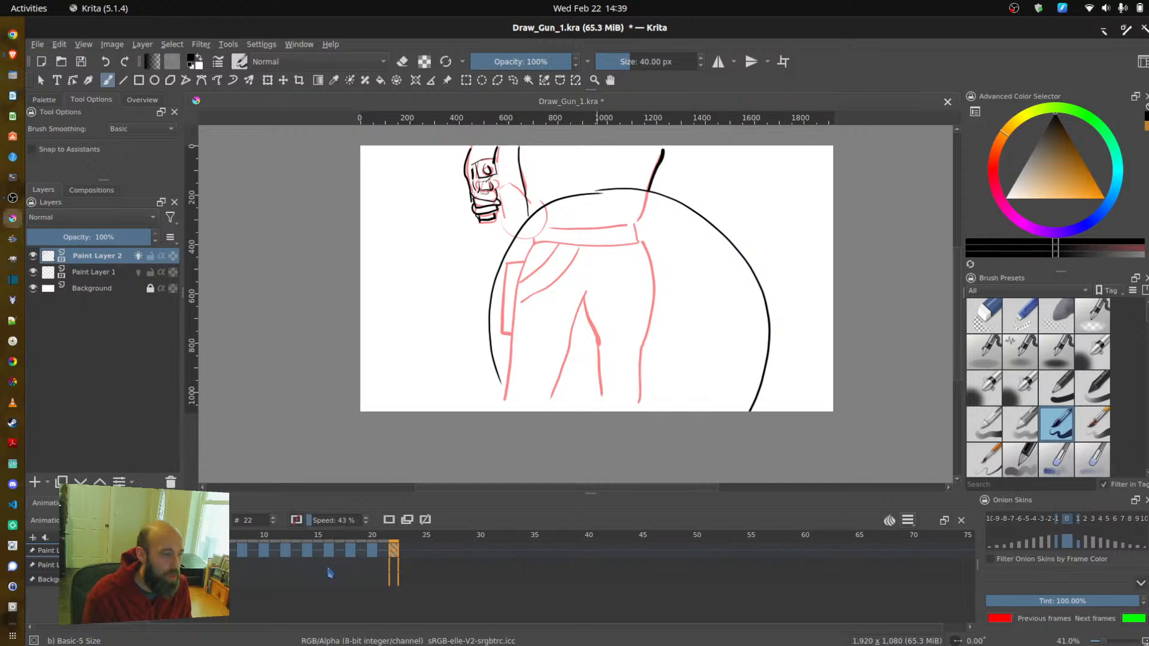
left_click(144, 550)
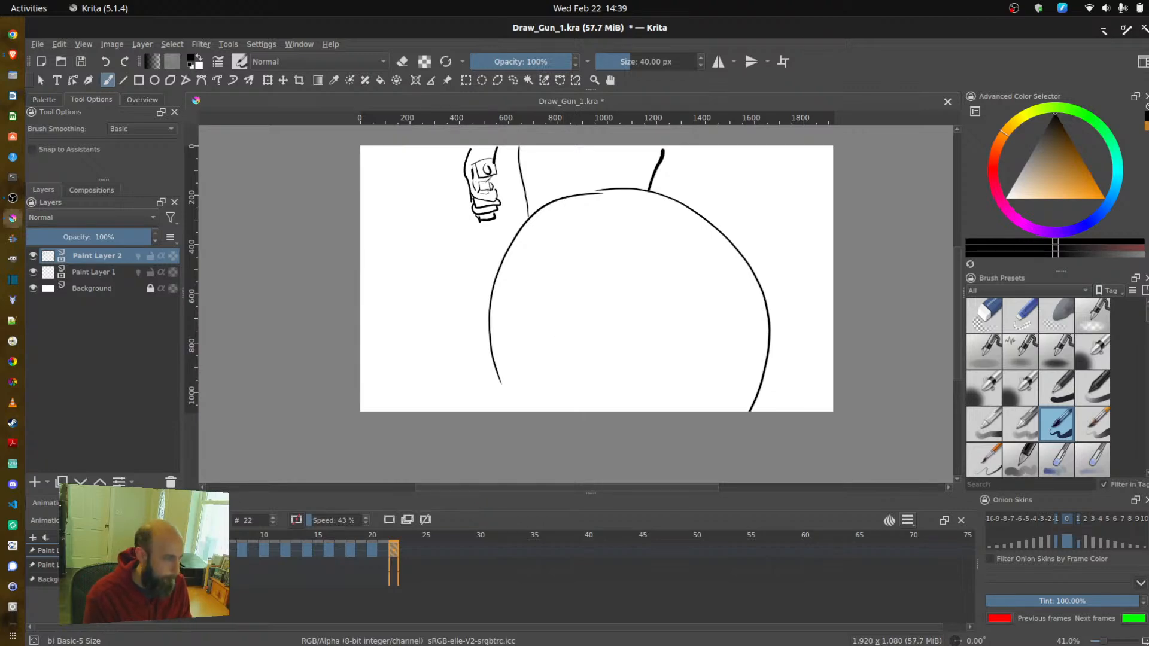
key("ctrl+s")
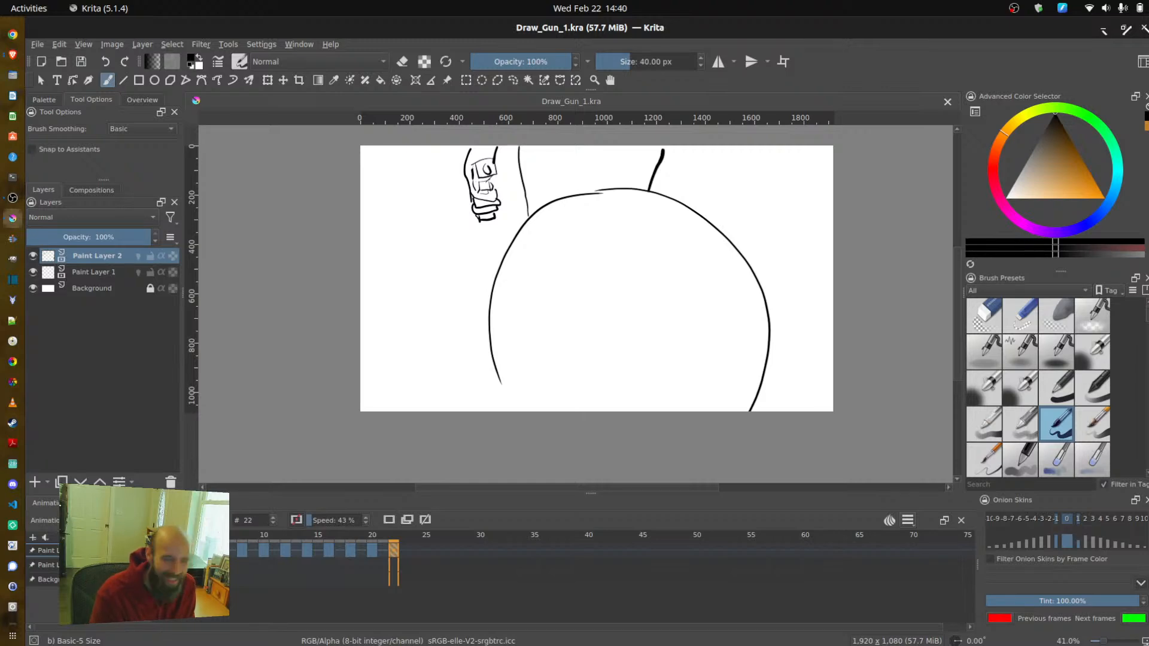
- Play back the animation and step through the frames between the muzzle flash and the large round outline to check the timing
key("space")
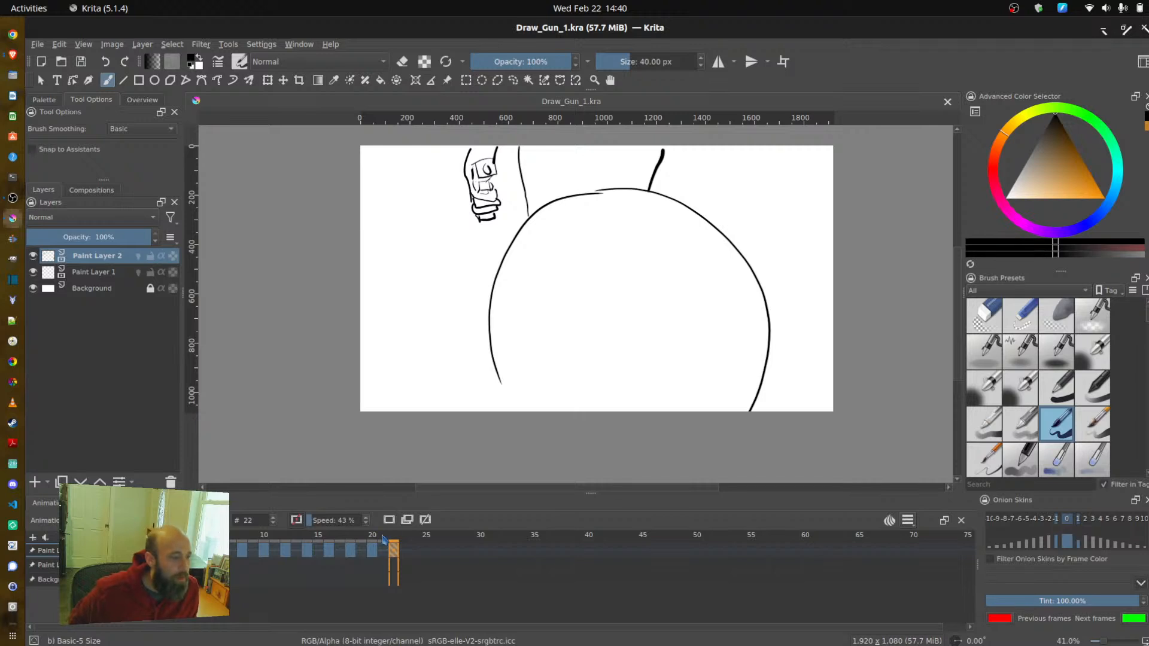
left_click(404, 550)
left_click(382, 550)
left_click(372, 550)
key("Right")
key("Right")
key("Left")
key("Left")
key("Left")
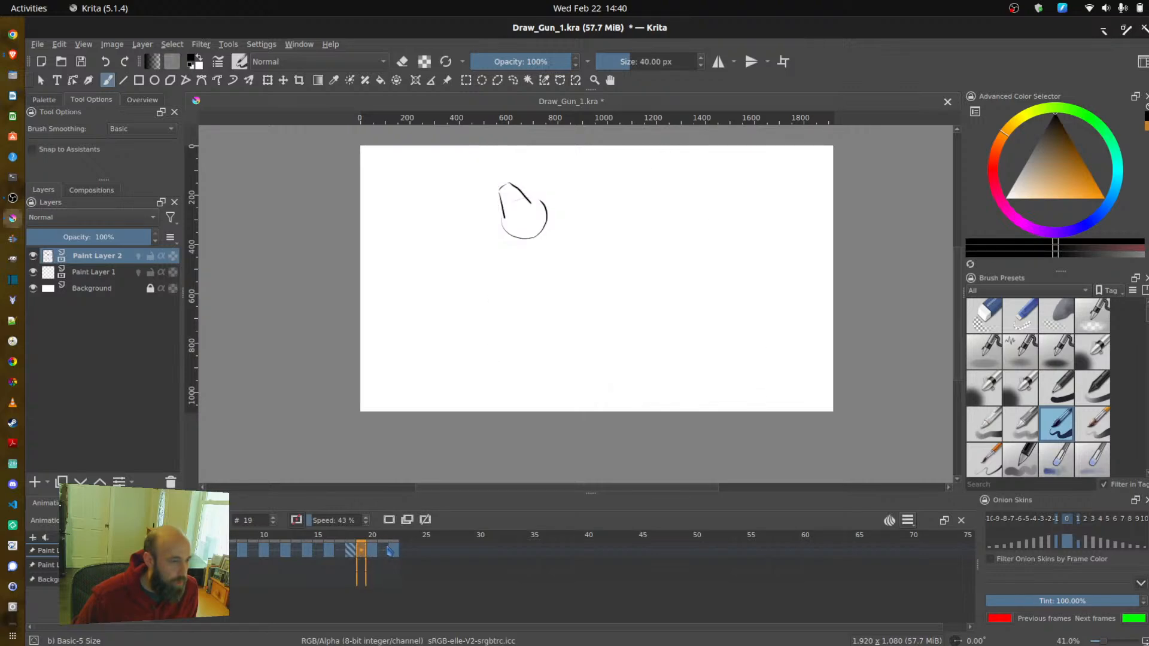
key("Left")
key("Left")
key("Left")
key("Left")
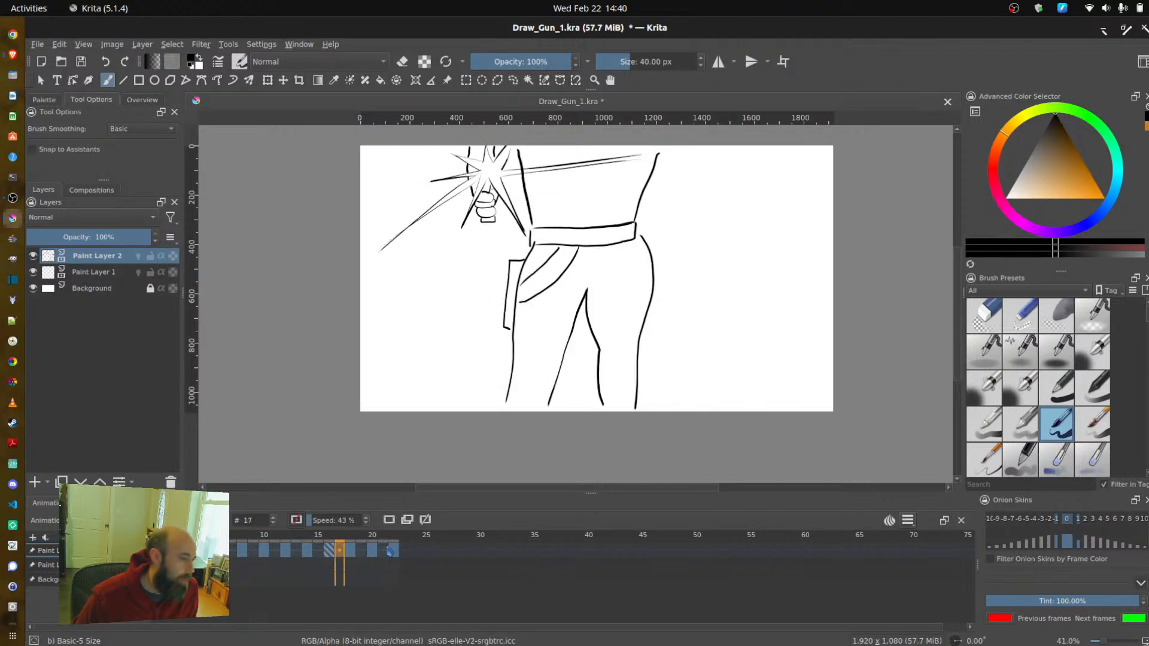
key("Right")
key("Right")
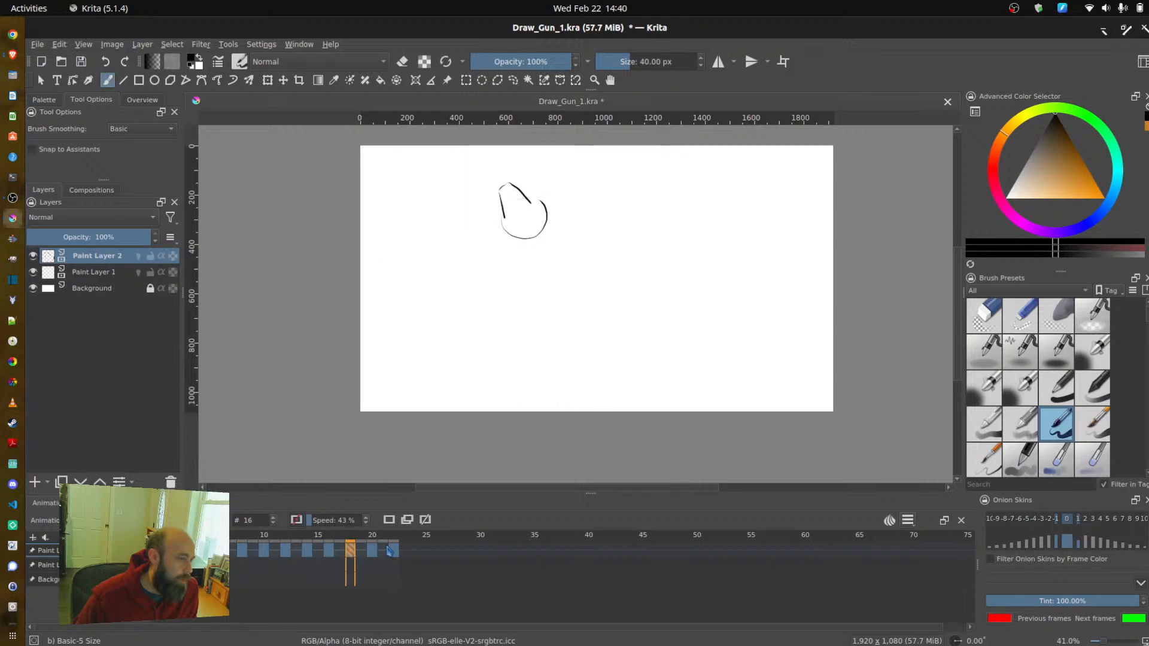
- Remove the projectile-only keyframe at frame 18 and shift the following keyframes so the large round outline falls on frame 20
left_click(426, 520)
mouse_move(372, 554)
left_mouse_down()
mouse_move(353, 554)
mouse_move(375, 554)
left_mouse_up()
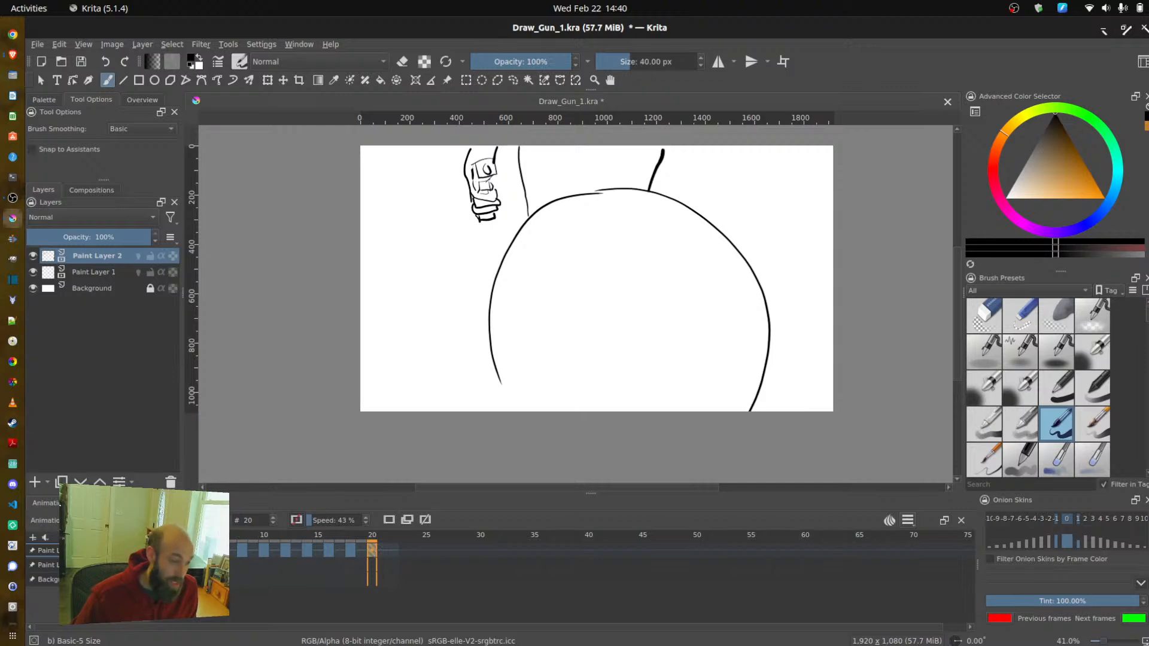
- Save the retimed animation and play it back
key("ctrl+s")
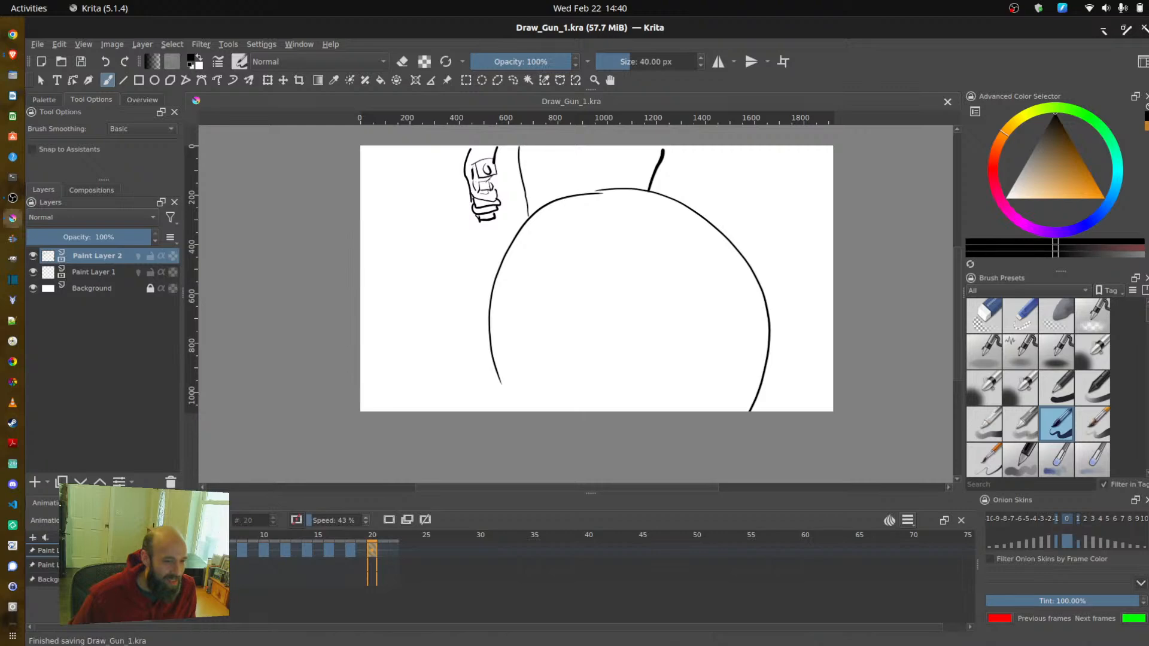
key("space")
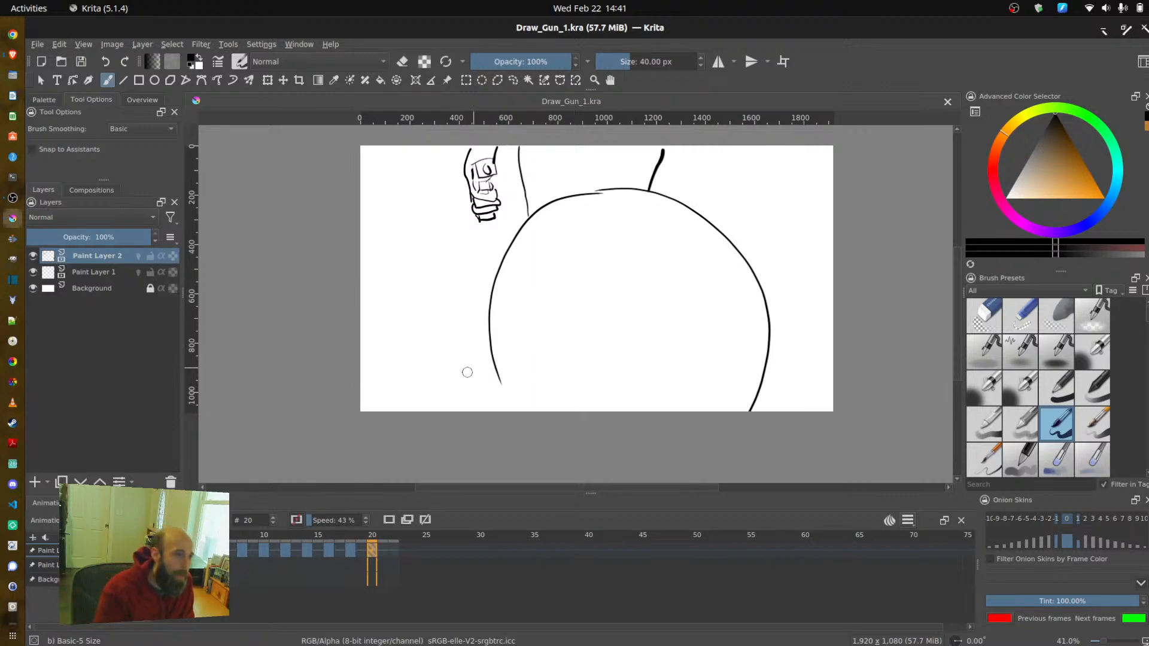
key("space")
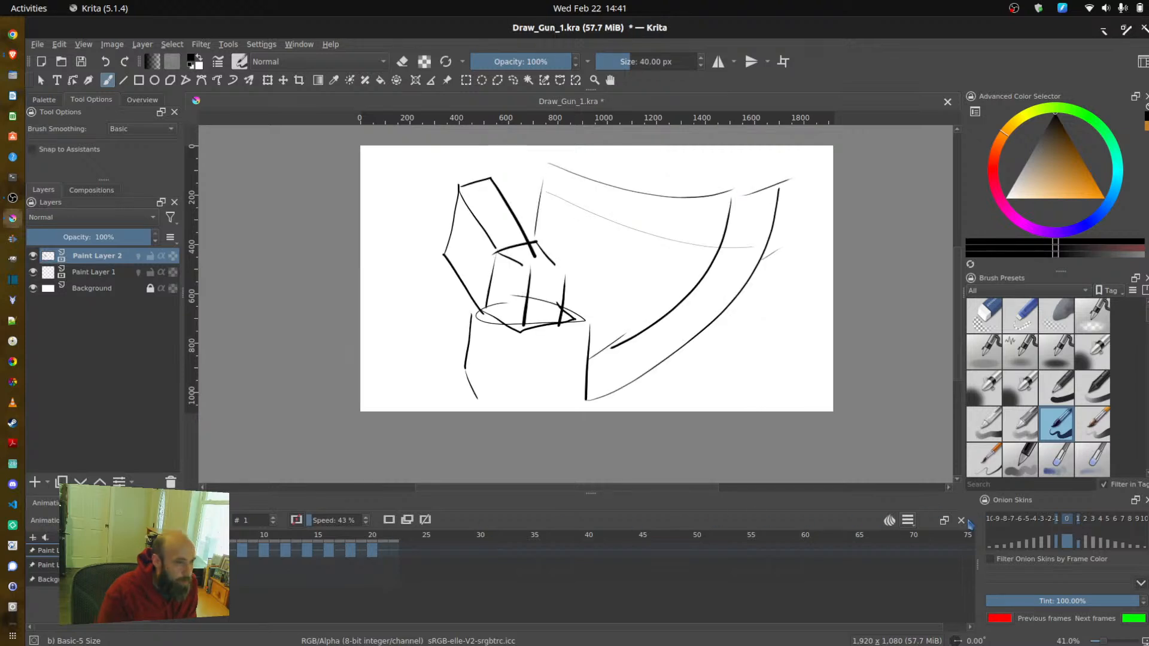
- Turn on the onion skins of Paint Layer 2 and create a blank frame at frame 2
left_click(139, 255)
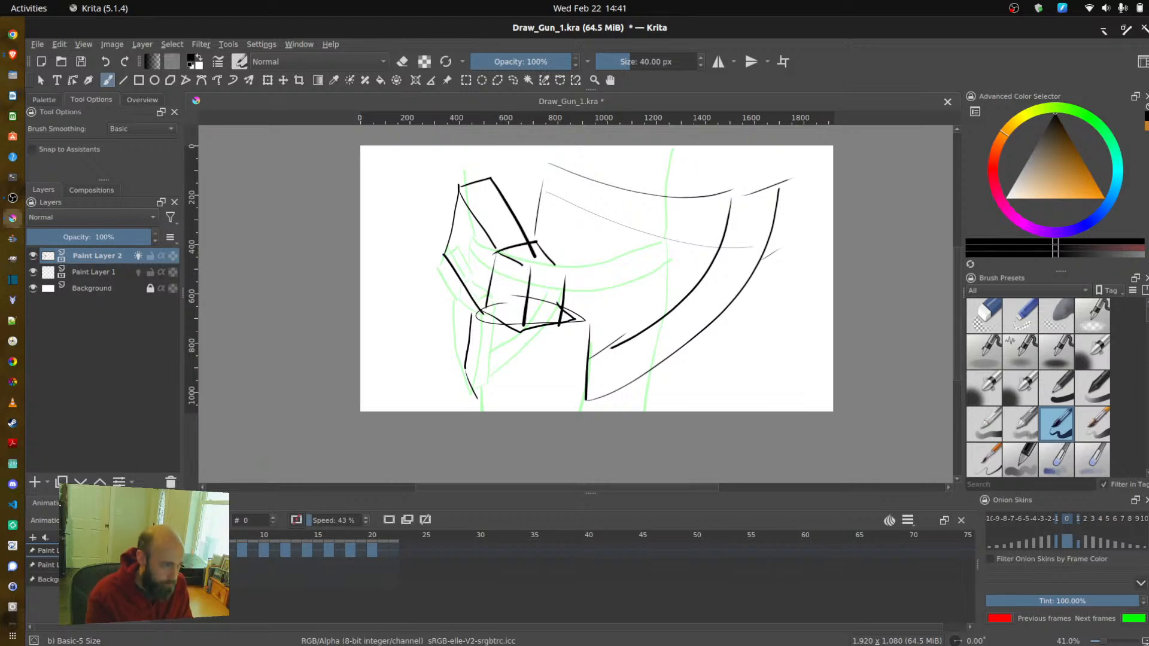
left_click(198, 550)
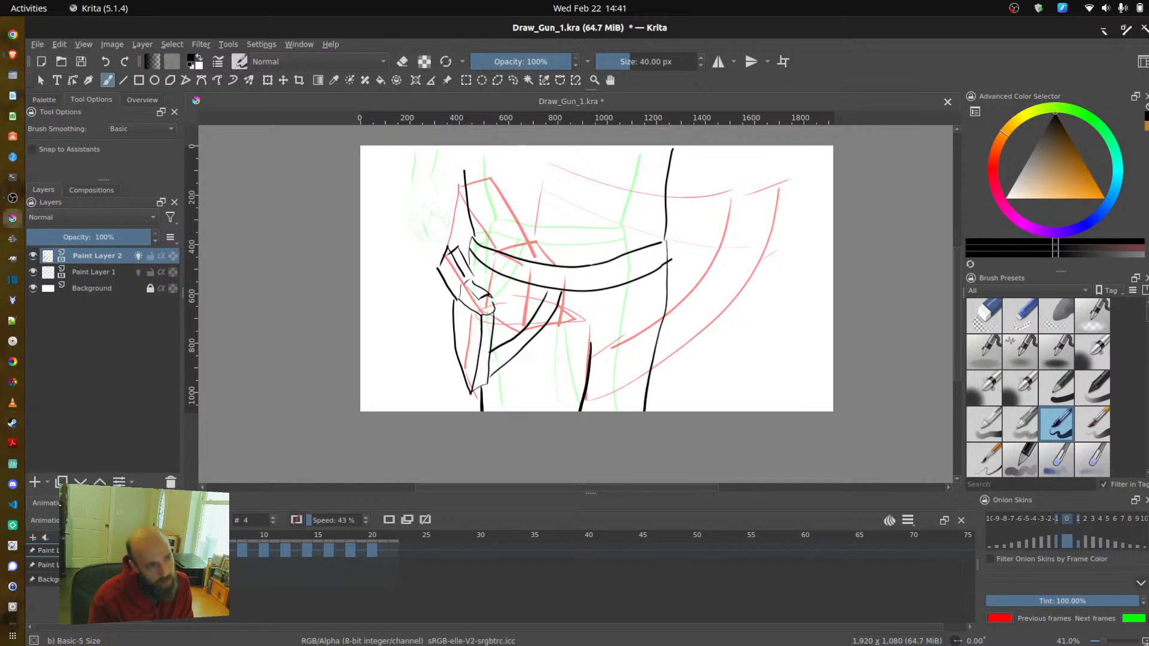
left_click(156, 550)
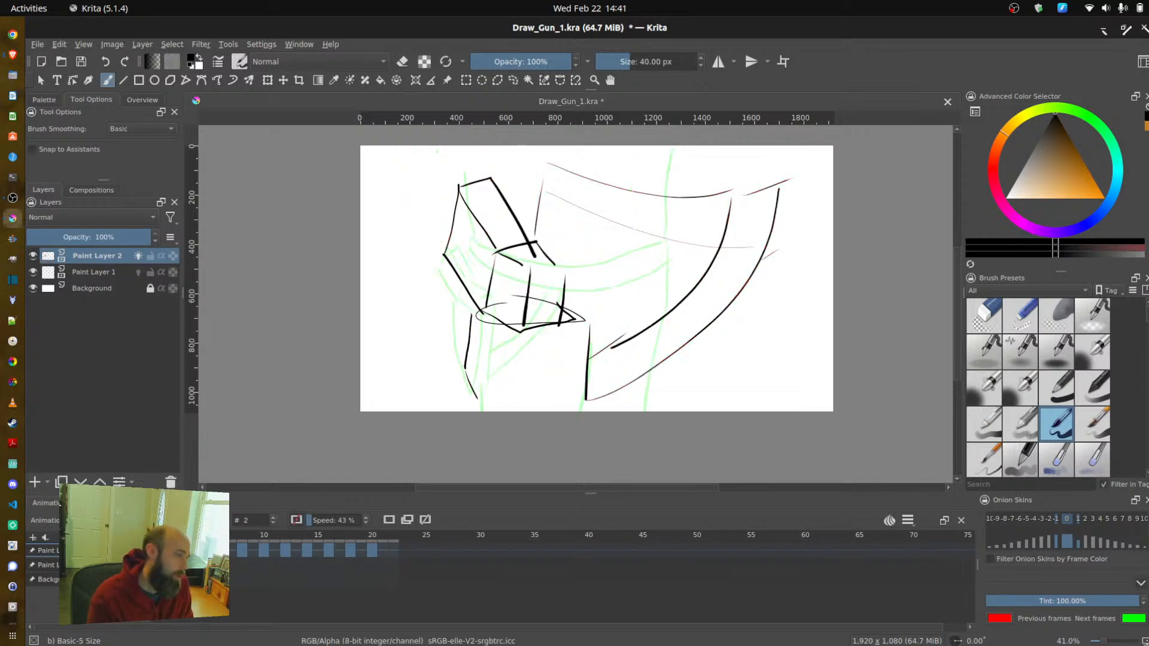
left_click(389, 521)
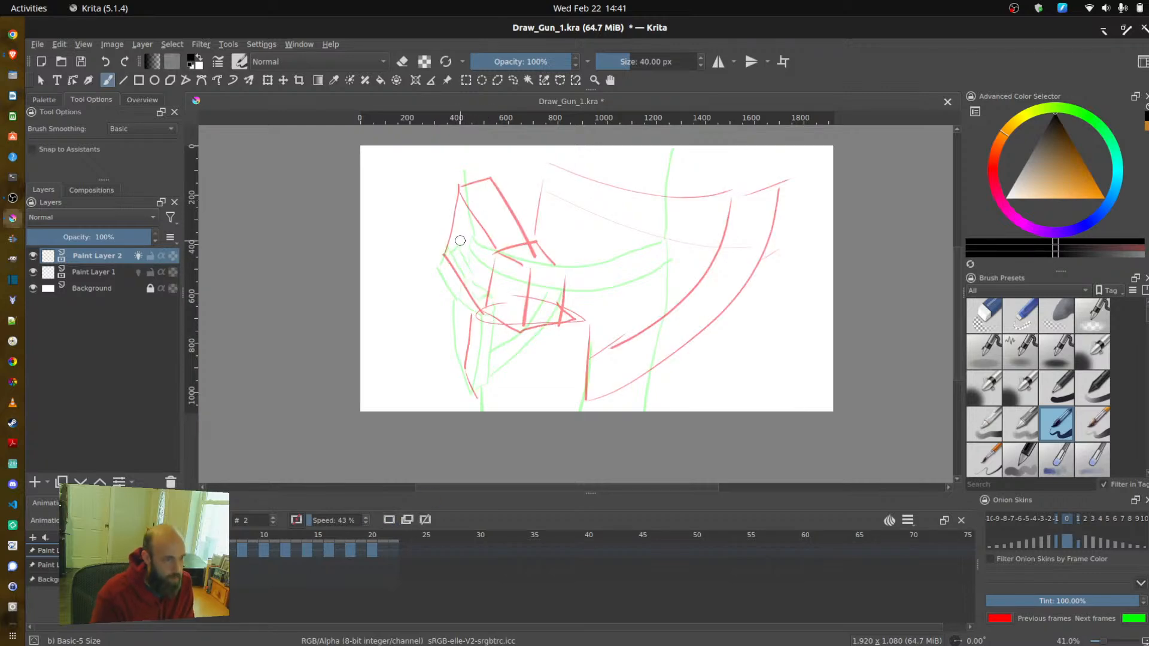
- Sketch the in-between gun grip and holster outline in black on frame 2, placed between the onion-skinned poses
mouse_move(459, 227)
left_mouse_down()
mouse_move(444, 257)
mouse_move(461, 228)
mouse_move(443, 258)
mouse_move(481, 324)
left_mouse_up()
left_click_drag(461, 229, 497, 286)
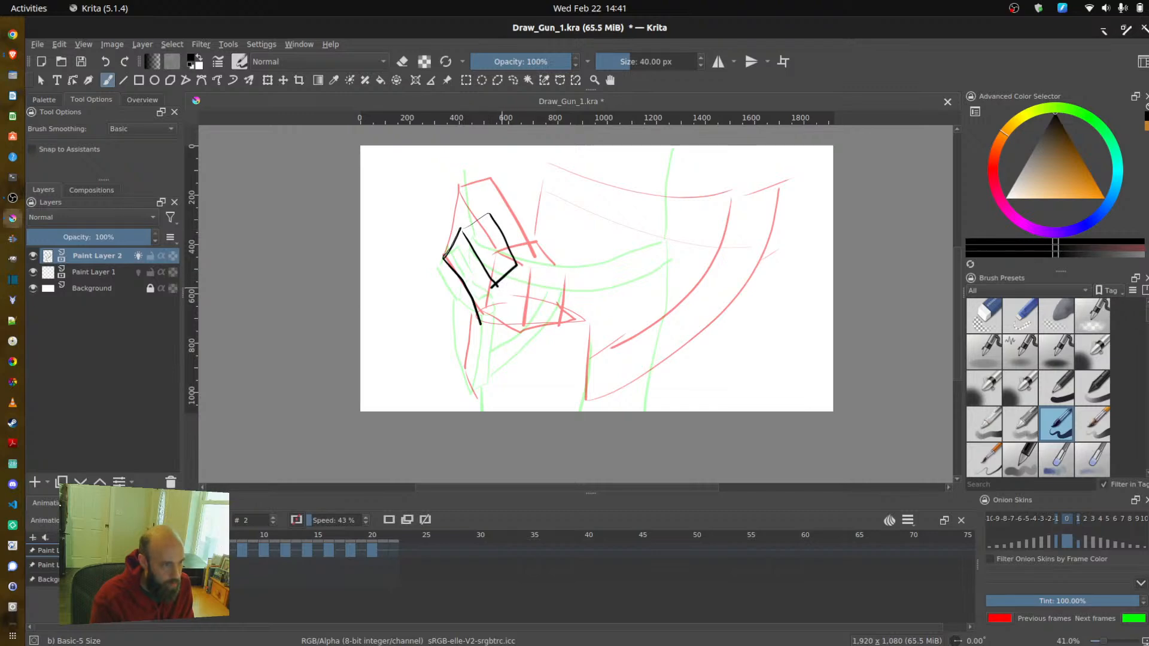
key("shift+Delete")
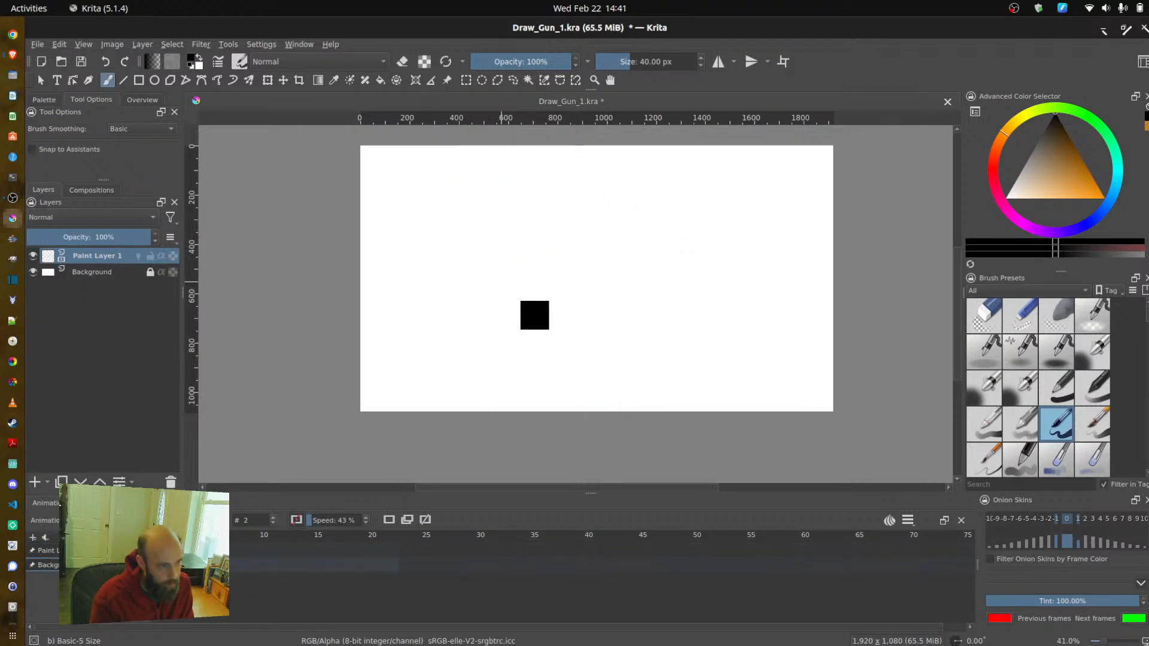
key("ctrl+z")
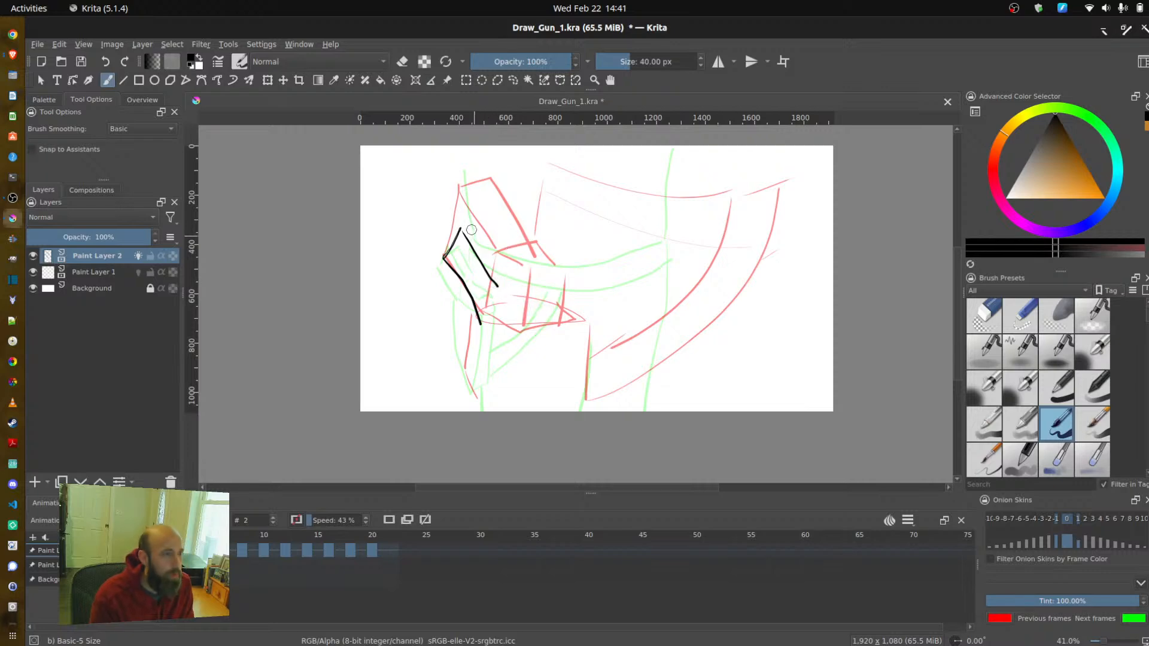
mouse_move(462, 228)
left_mouse_down()
mouse_move(489, 222)
mouse_move(518, 276)
mouse_move(488, 328)
left_mouse_up()
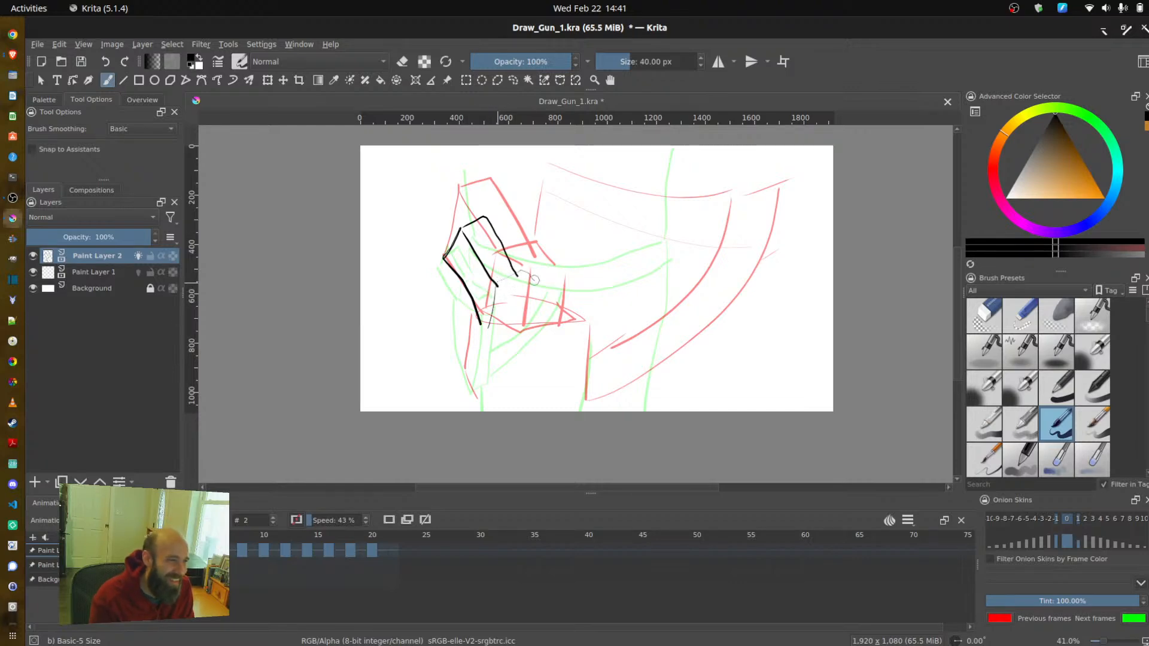
left_click_drag(537, 288, 534, 324)
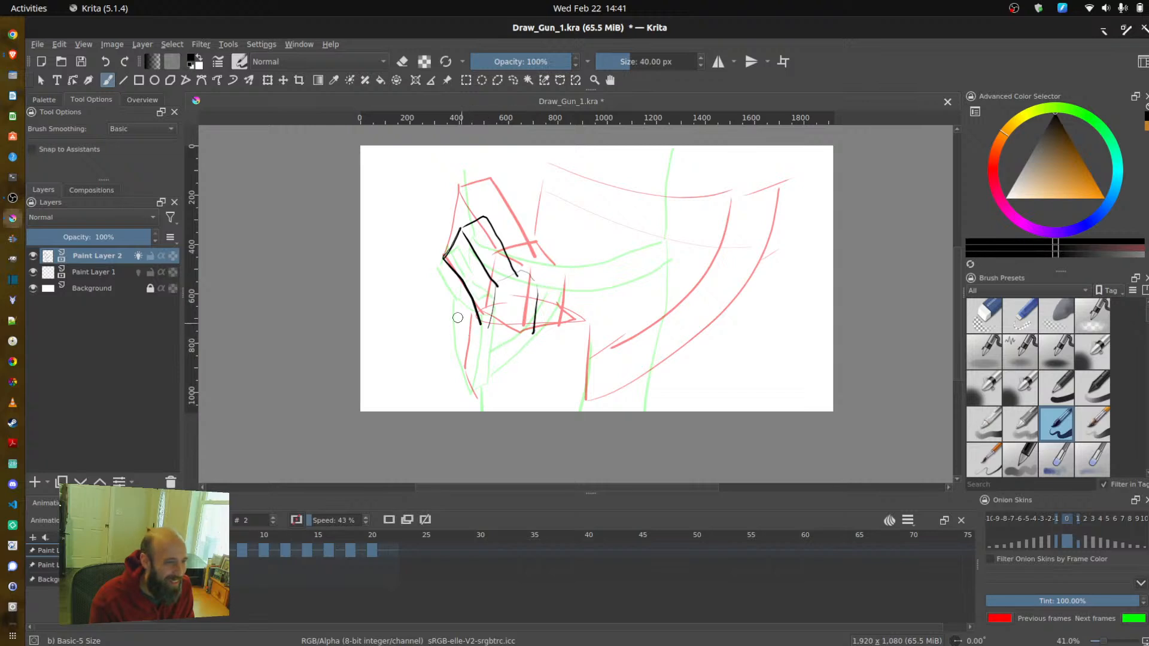
mouse_move(512, 333)
left_mouse_down()
mouse_move(535, 324)
mouse_move(541, 412)
left_mouse_up()
left_click_drag(465, 292, 472, 348)
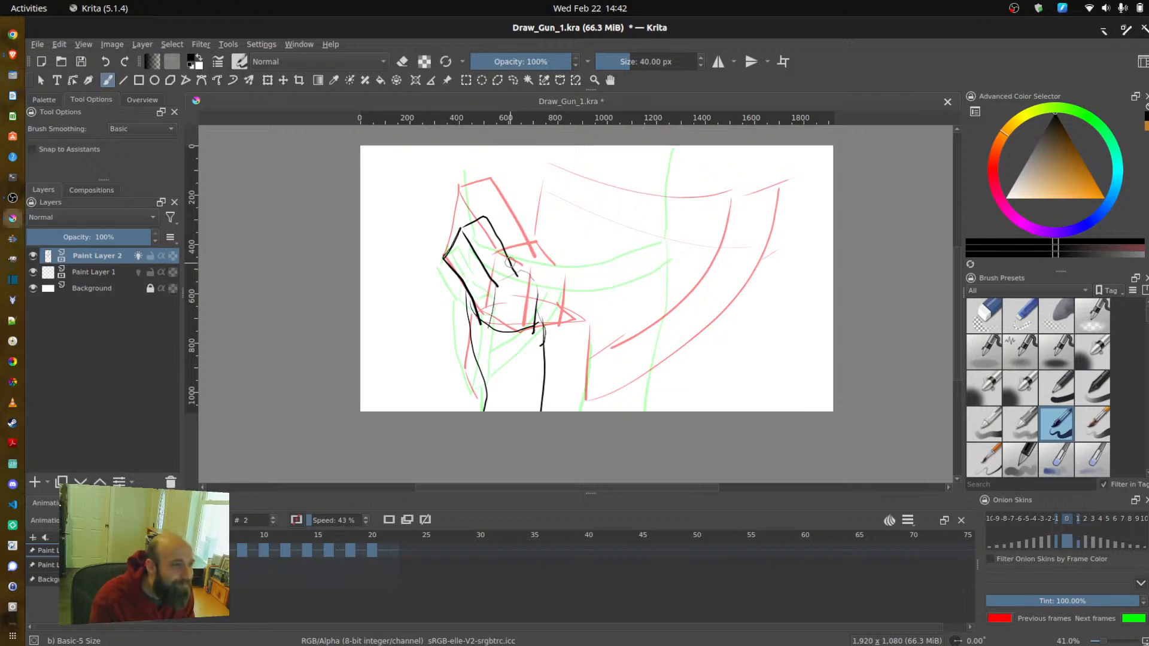
- Draw the belt on frame 2 as two long curved lines, with the torso's side edge rising above it
mouse_move(527, 231)
left_mouse_down()
mouse_move(626, 272)
mouse_move(724, 269)
mouse_move(825, 227)
left_mouse_up()
key("ctrl+z")
mouse_move(514, 207)
left_mouse_down()
mouse_move(738, 254)
mouse_move(822, 242)
left_mouse_up()
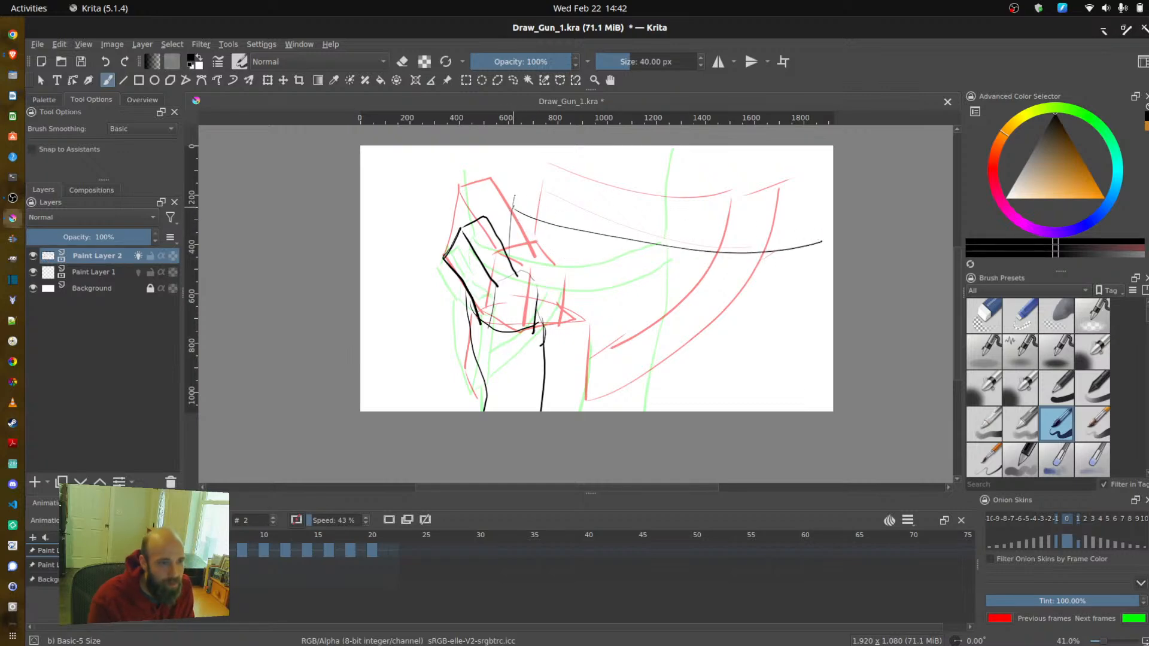
mouse_move(588, 204)
left_mouse_down()
mouse_move(748, 216)
mouse_move(825, 203)
left_mouse_up()
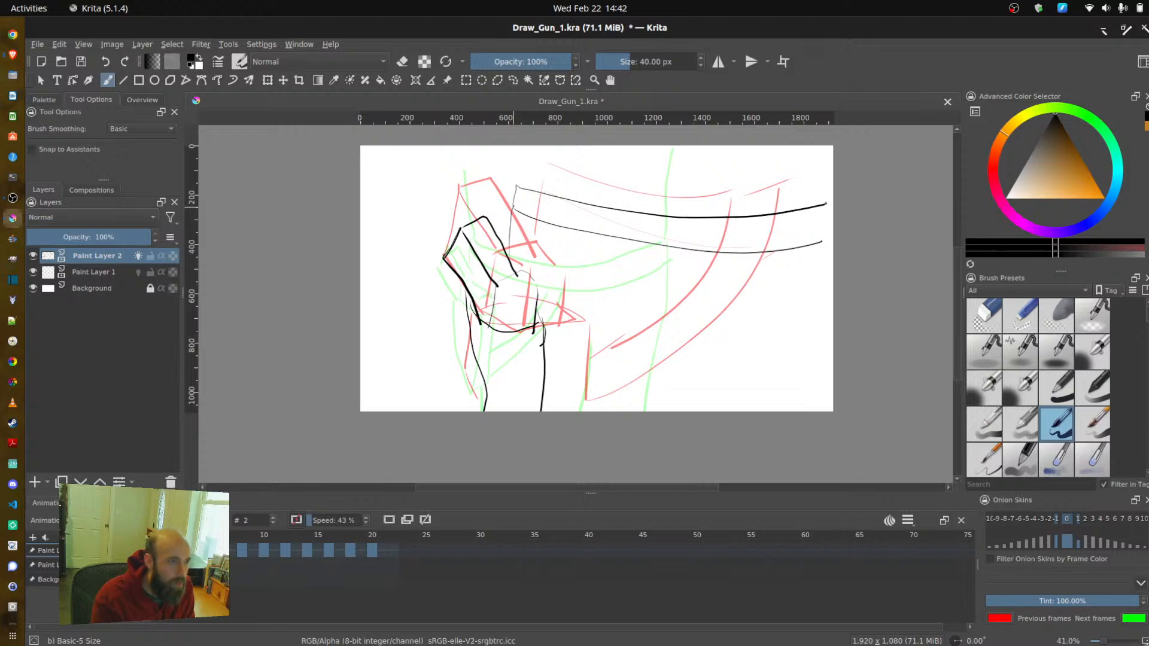
left_click_drag(518, 186, 513, 149)
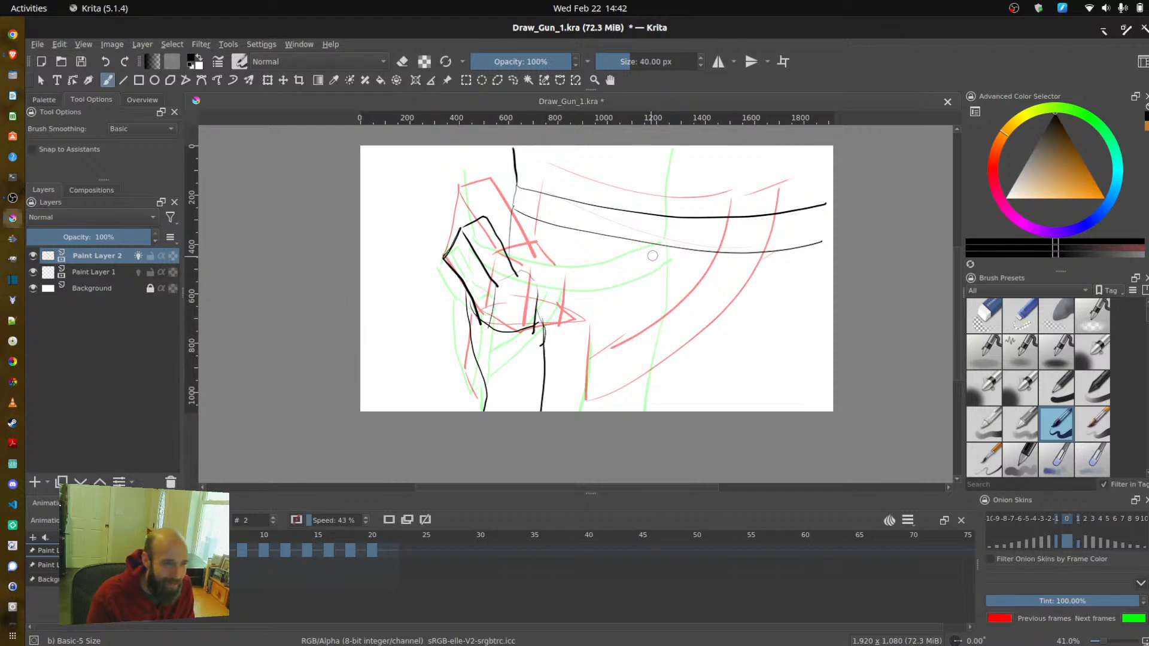
- Draw the two curved strap lines from the belt down to the holster and turn off Paint Layer 2's onion skins
mouse_move(672, 249)
left_mouse_down()
mouse_move(651, 282)
mouse_move(548, 361)
left_mouse_up()
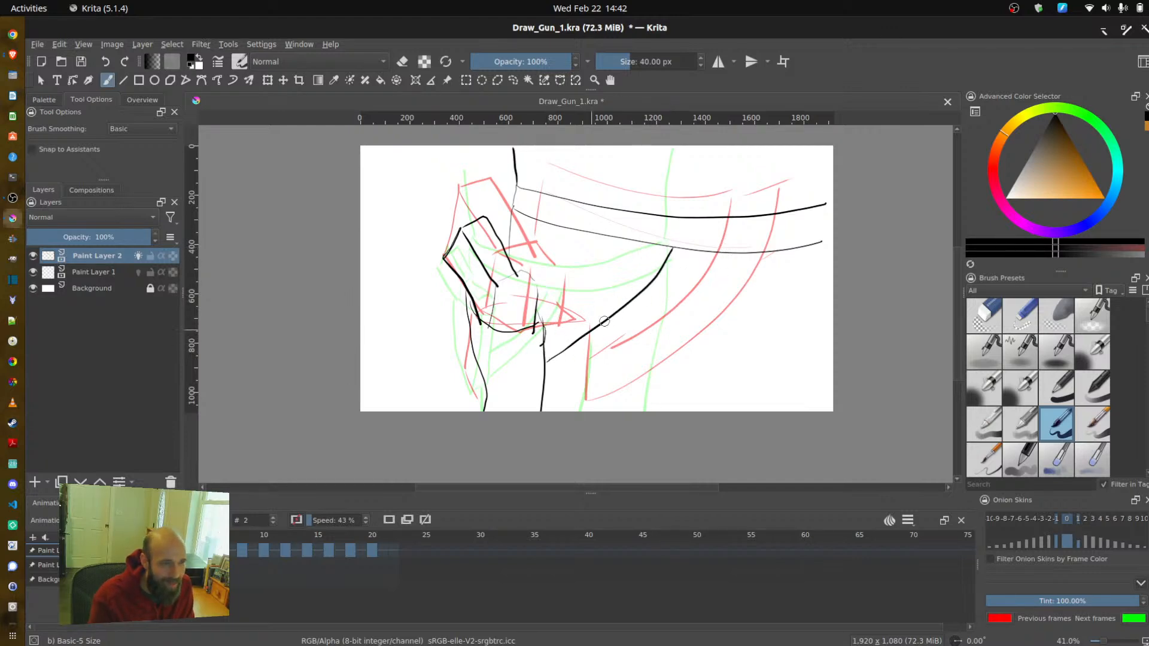
mouse_move(718, 253)
left_mouse_down()
mouse_move(682, 299)
mouse_move(541, 396)
left_mouse_up()
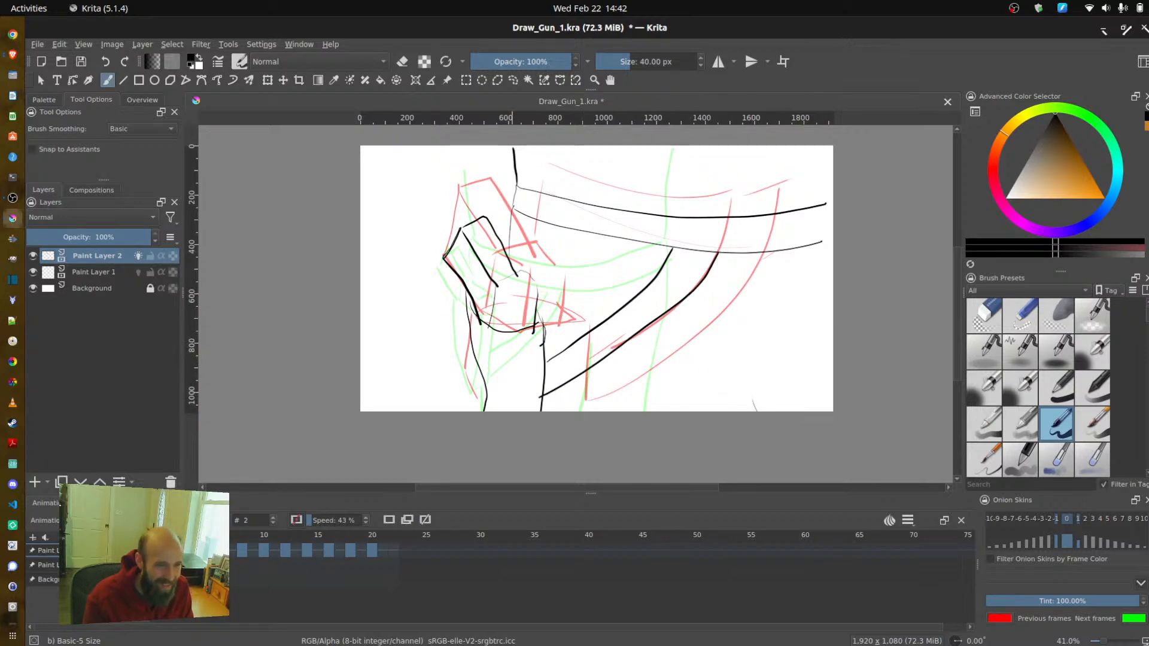
left_click(139, 256)
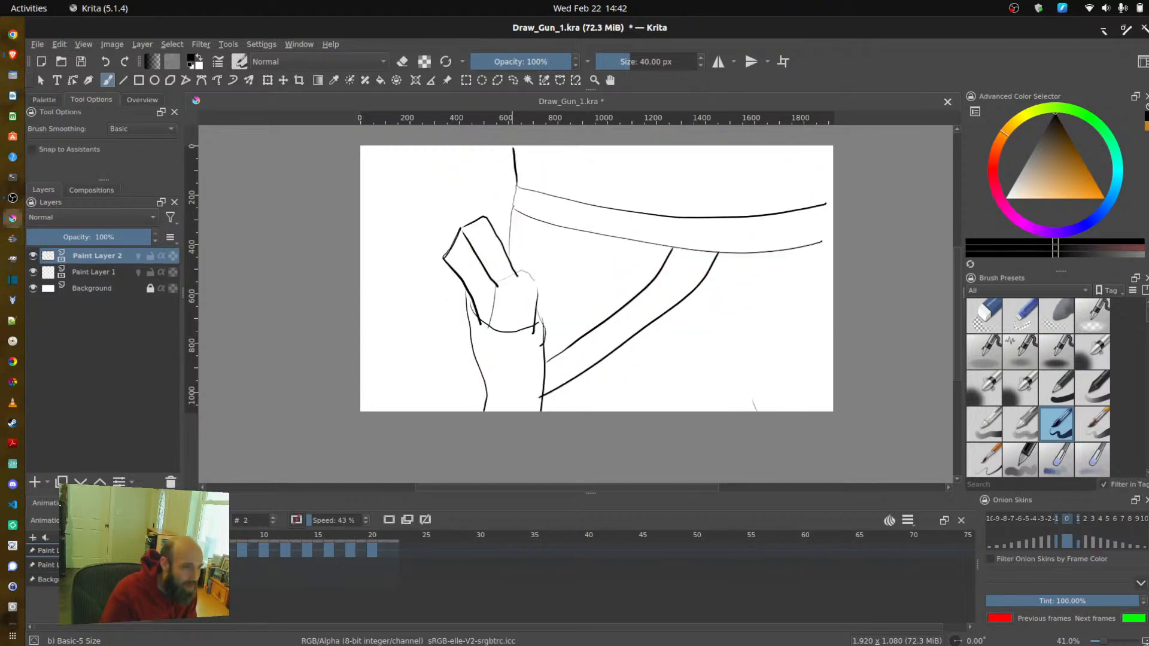
- Compare frame 2 with the following frames and add a vertical edge line down the middle of the holster
key("Right")
key("Right")
key("Left")
key("Left")
left_click_drag(506, 335, 501, 400)
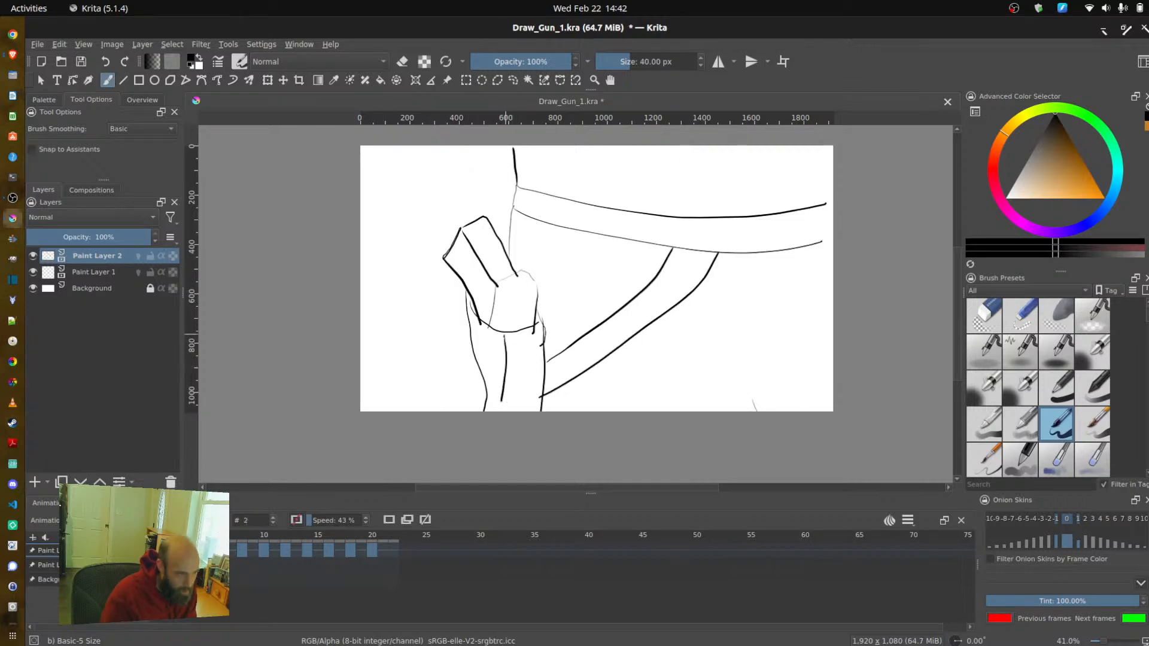
- Erase the holster's outer edge on frame 2 with Eraser Circle and redraw it wider with the Basic-5 Size brush
key("Left")
key("Left")
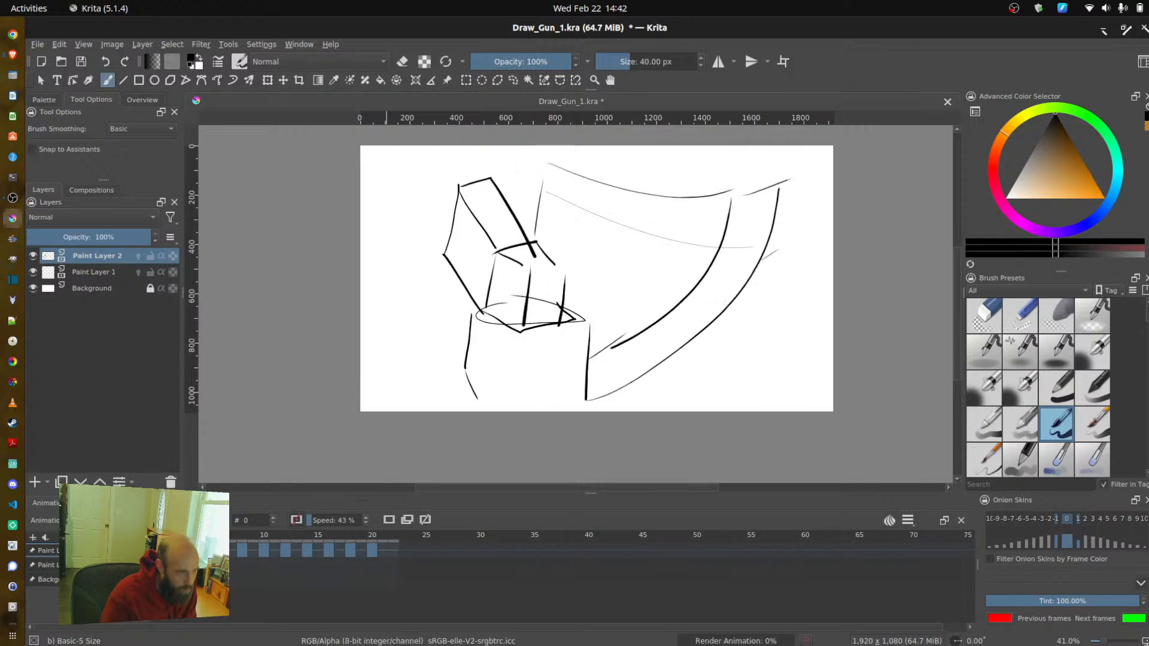
key("Right")
key("Right")
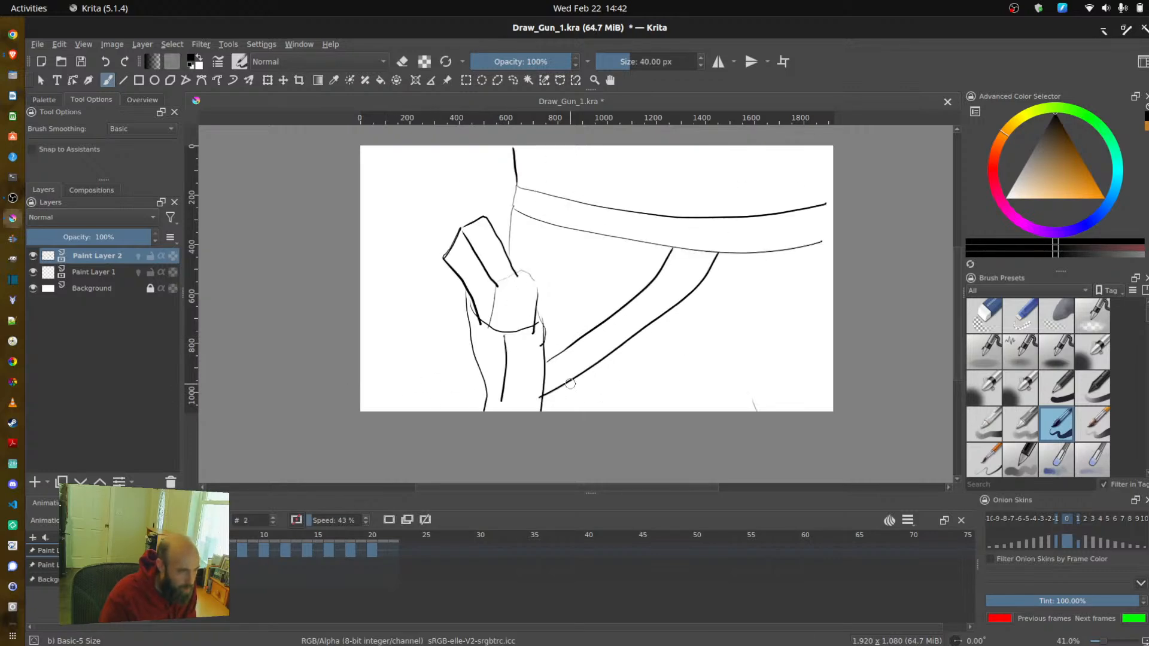
left_click(990, 317)
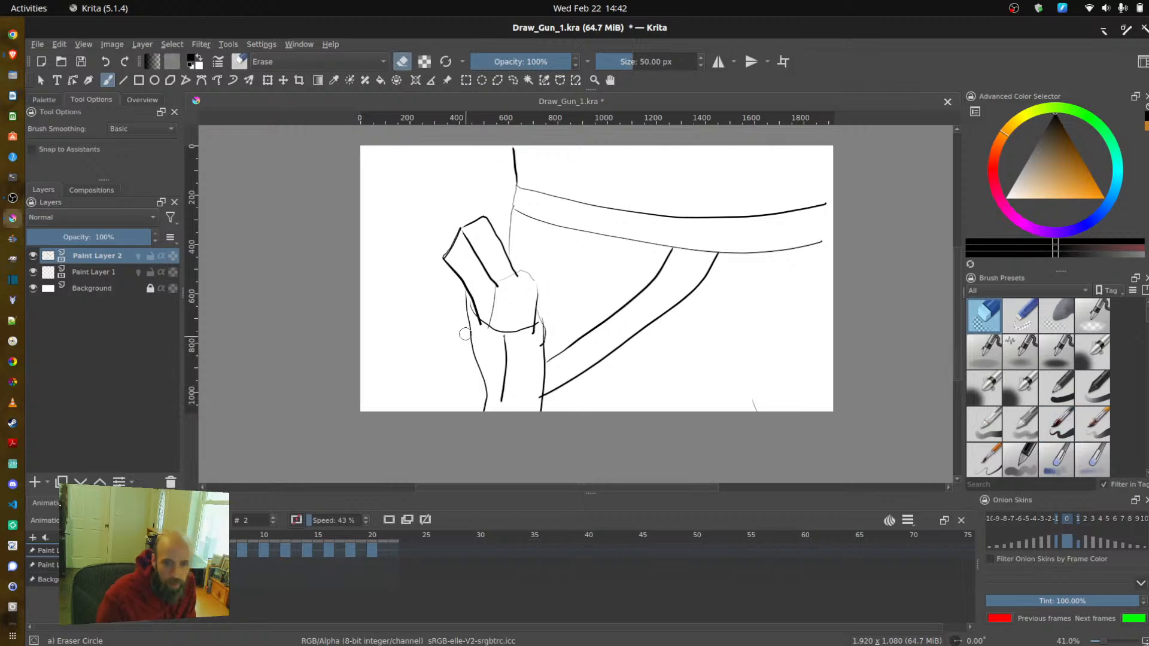
left_click_drag(468, 336, 479, 384)
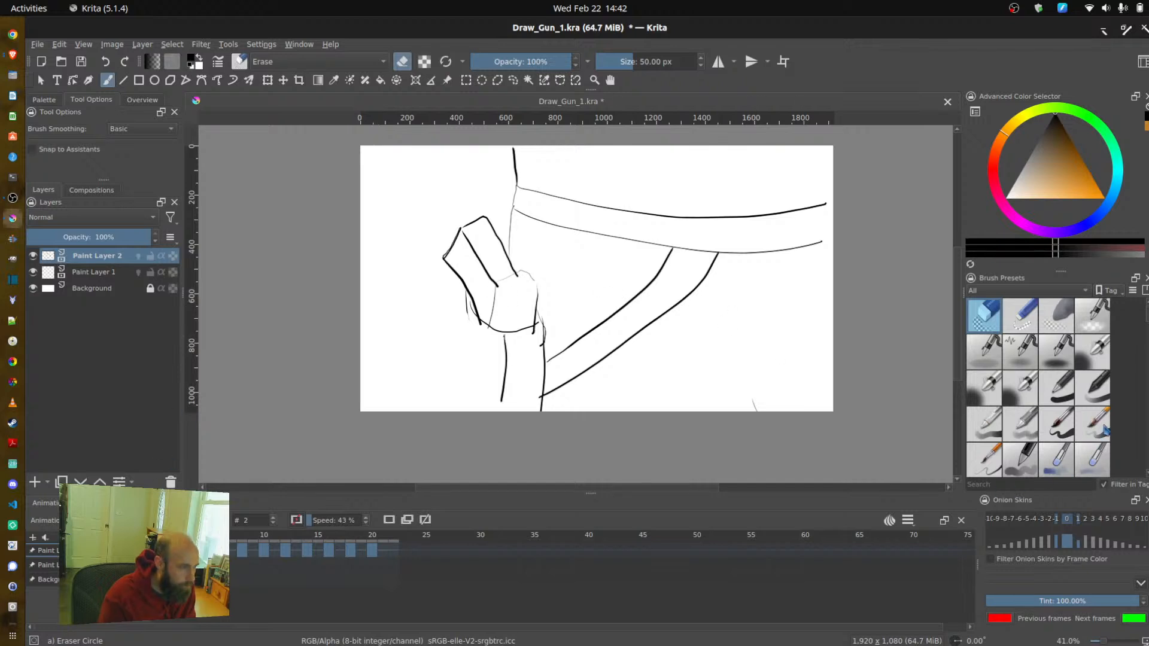
left_click(1060, 431)
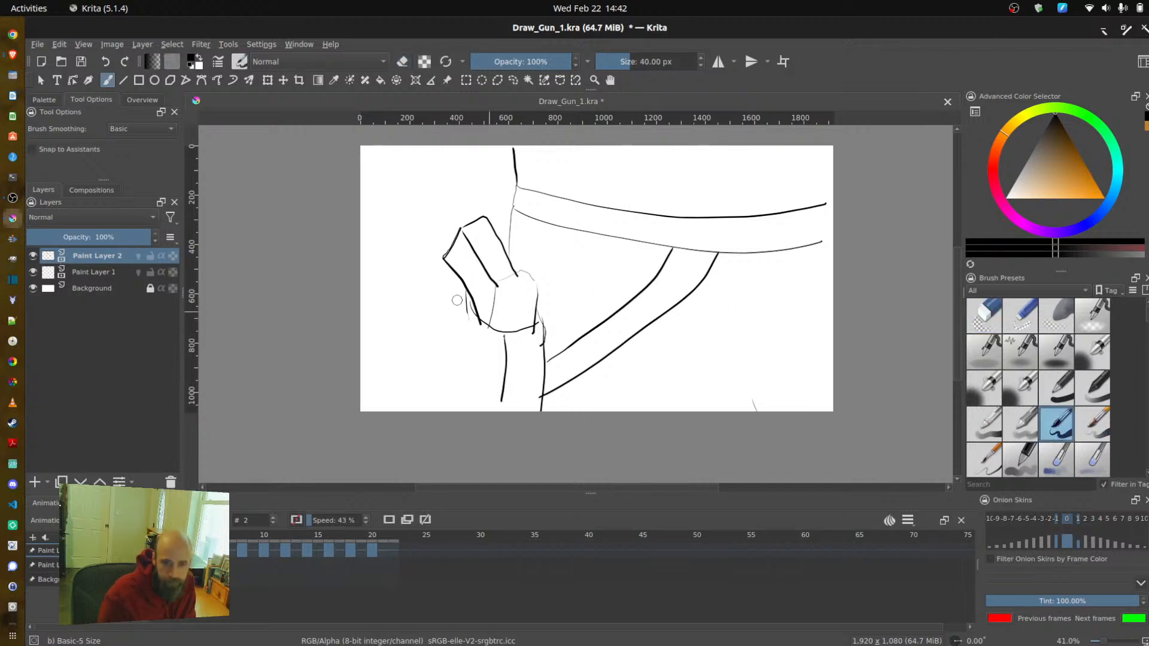
left_click_drag(466, 298, 466, 407)
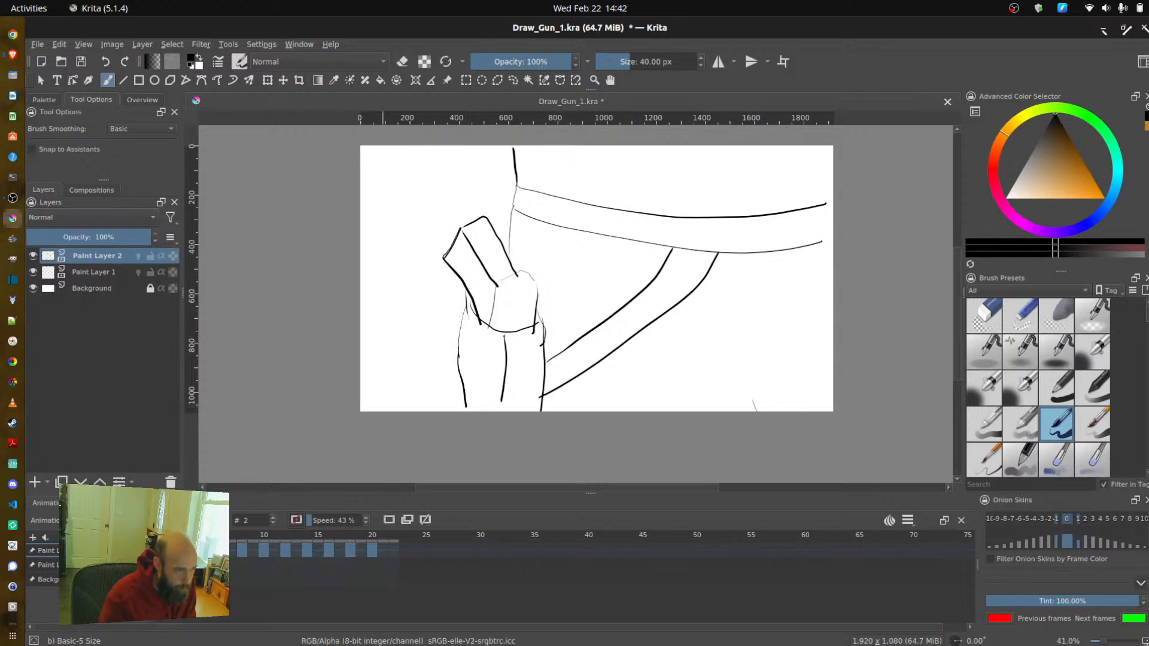
- Flip back and forth through the first few frames to check how the frame 2 in-between moves
key("Left")
key("Right")
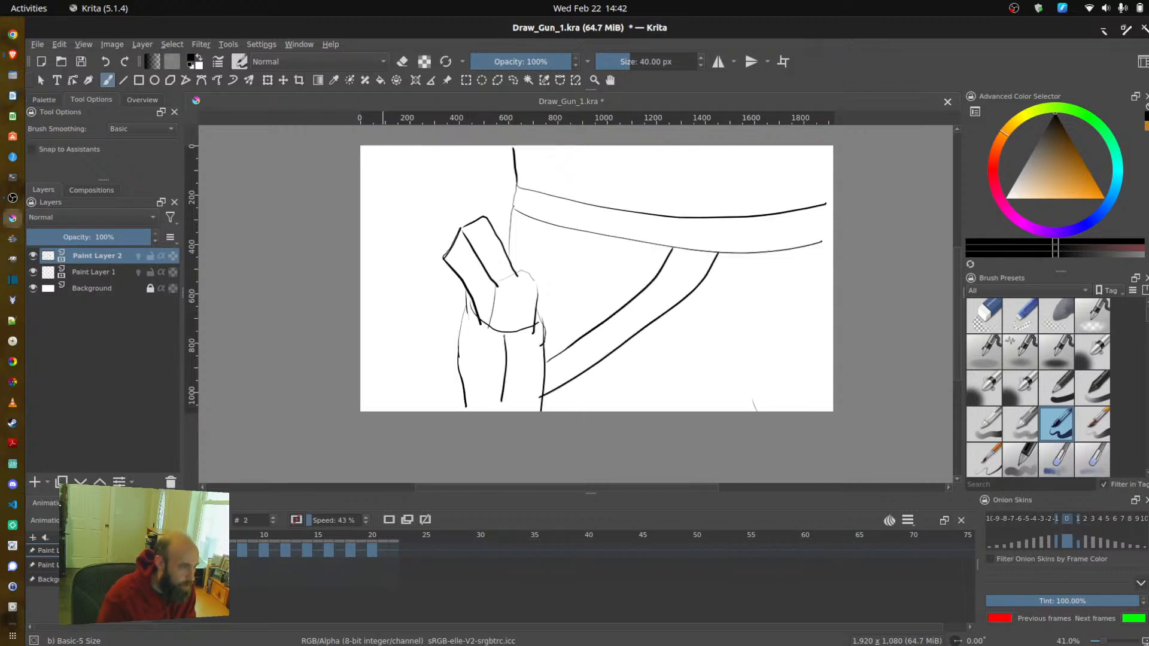
key("Left")
key("Right")
key("Right")
key("Right")
key("Left")
key("Left")
key("Right")
key("Right")
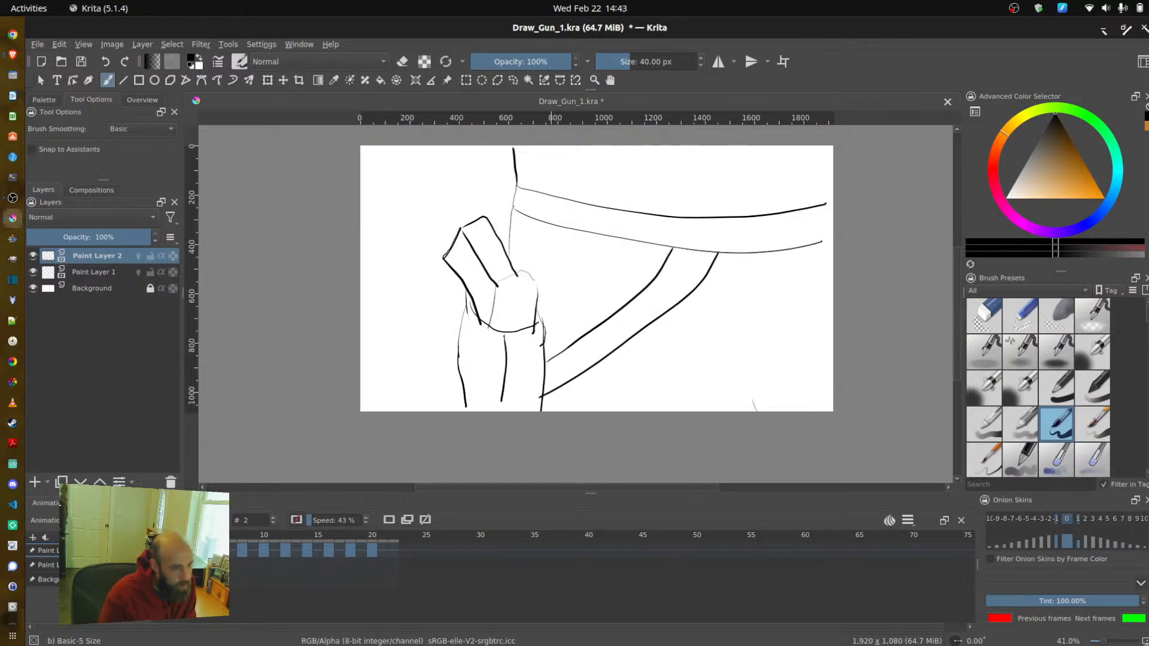
key("Left")
key("Left")
key("Left")
key("Left")
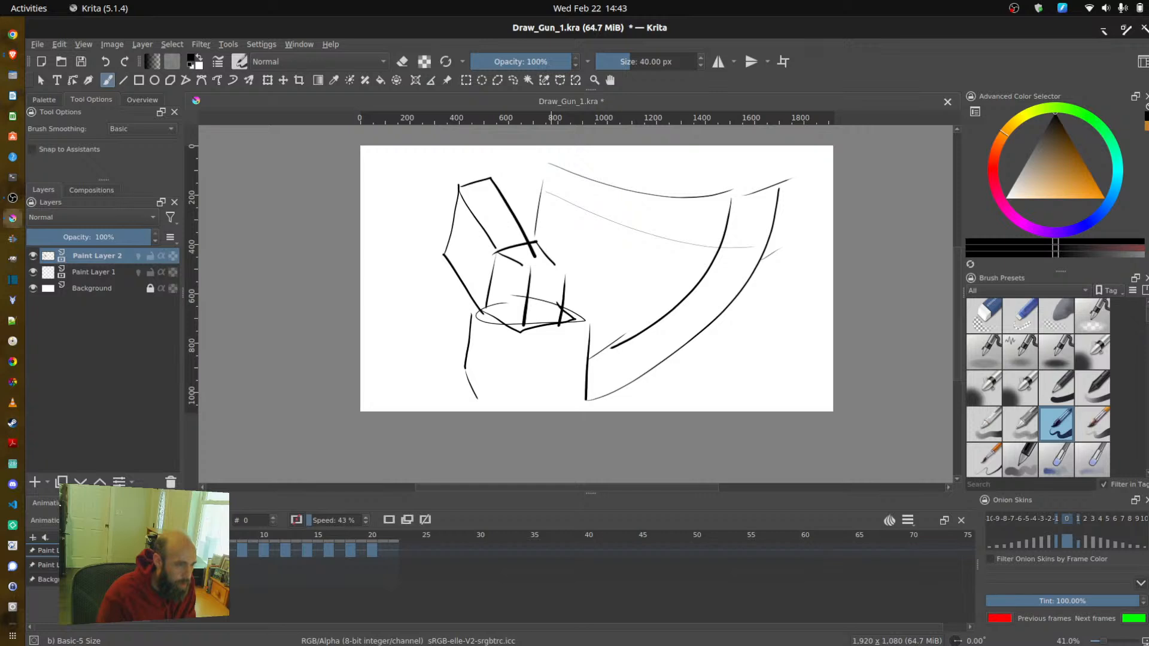
- Compare the poses at frames 6 and 8, and create a blank frame at frame 6 of Paint Layer 2
left_click(329, 552)
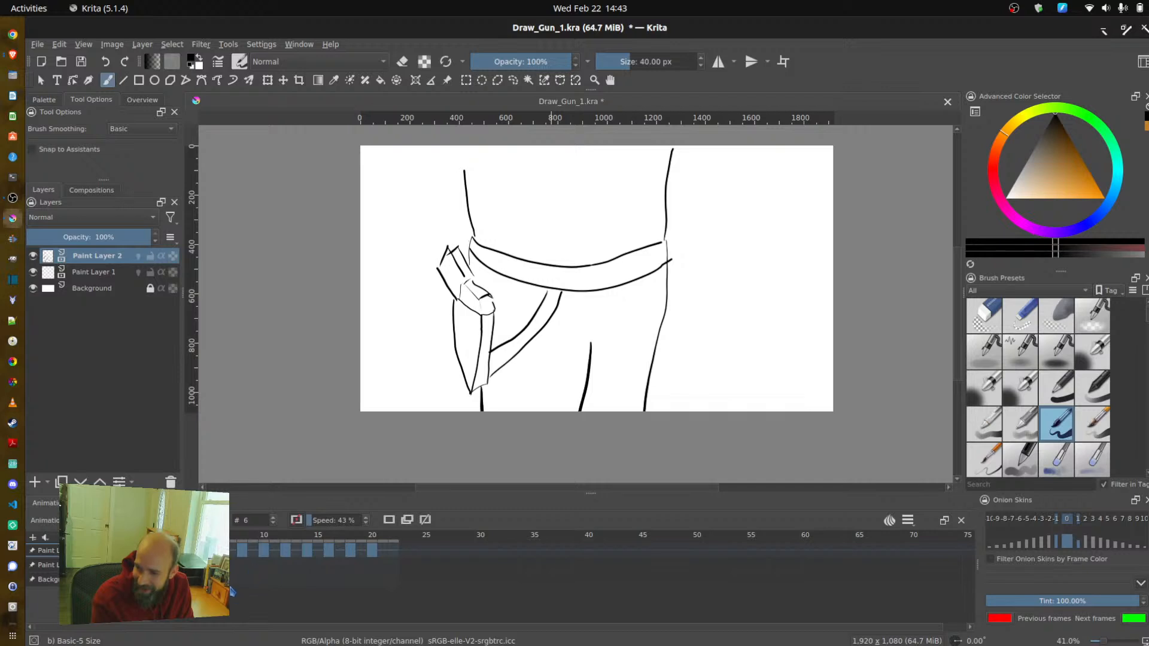
left_click(243, 554)
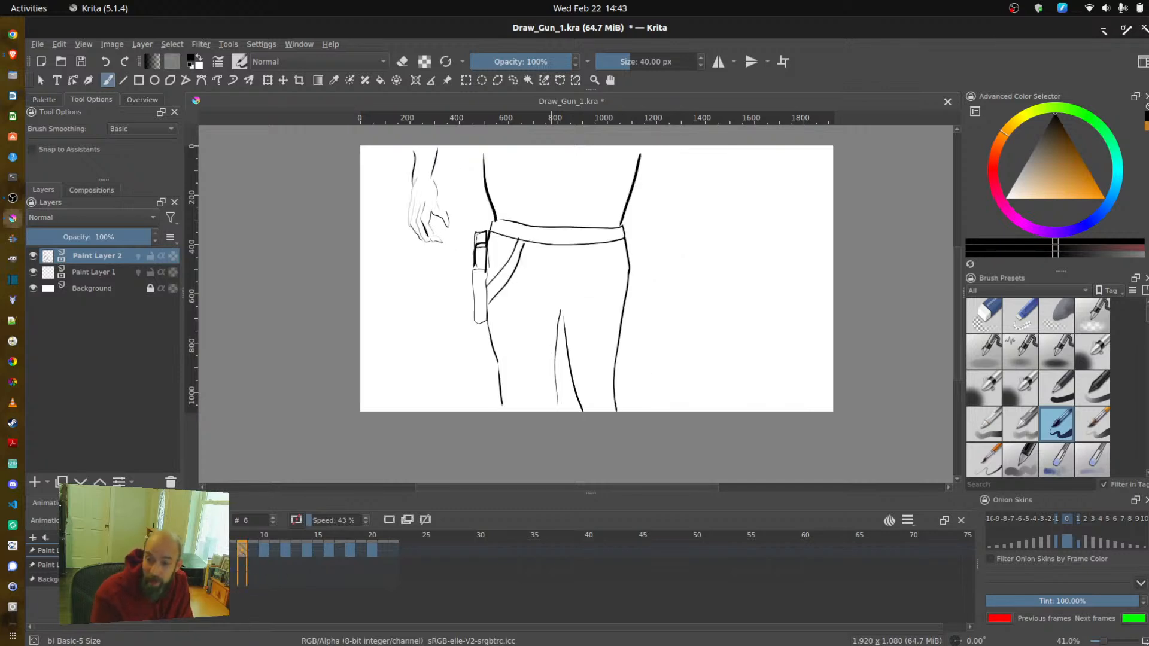
left_click(220, 551)
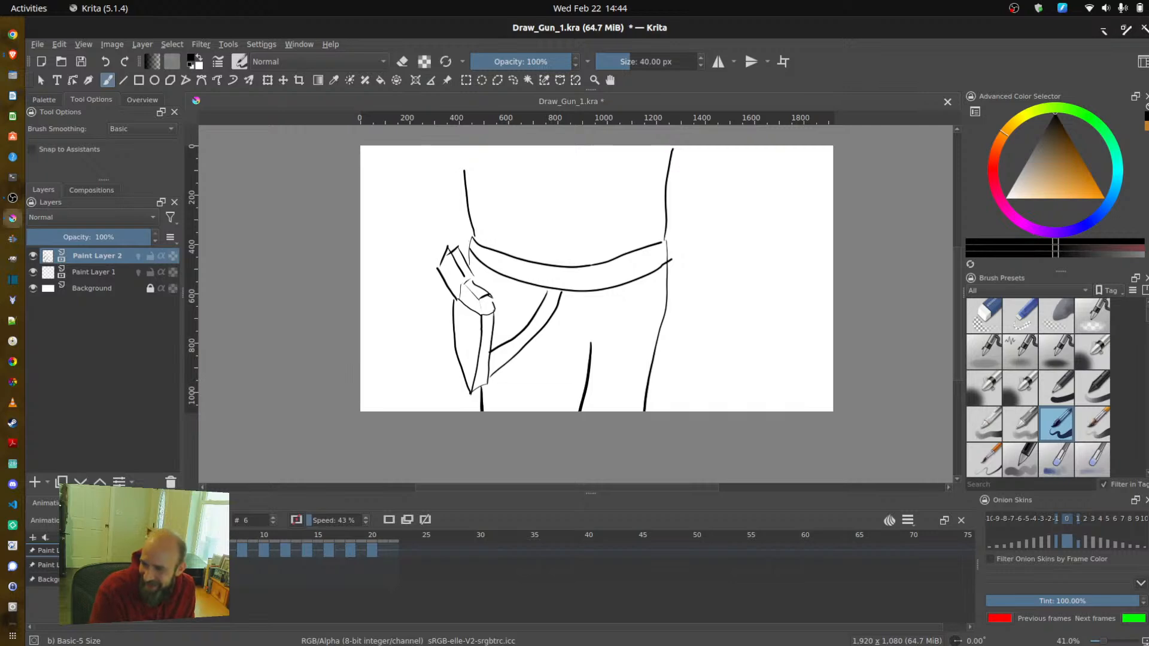
left_click(240, 550)
left_click(221, 551)
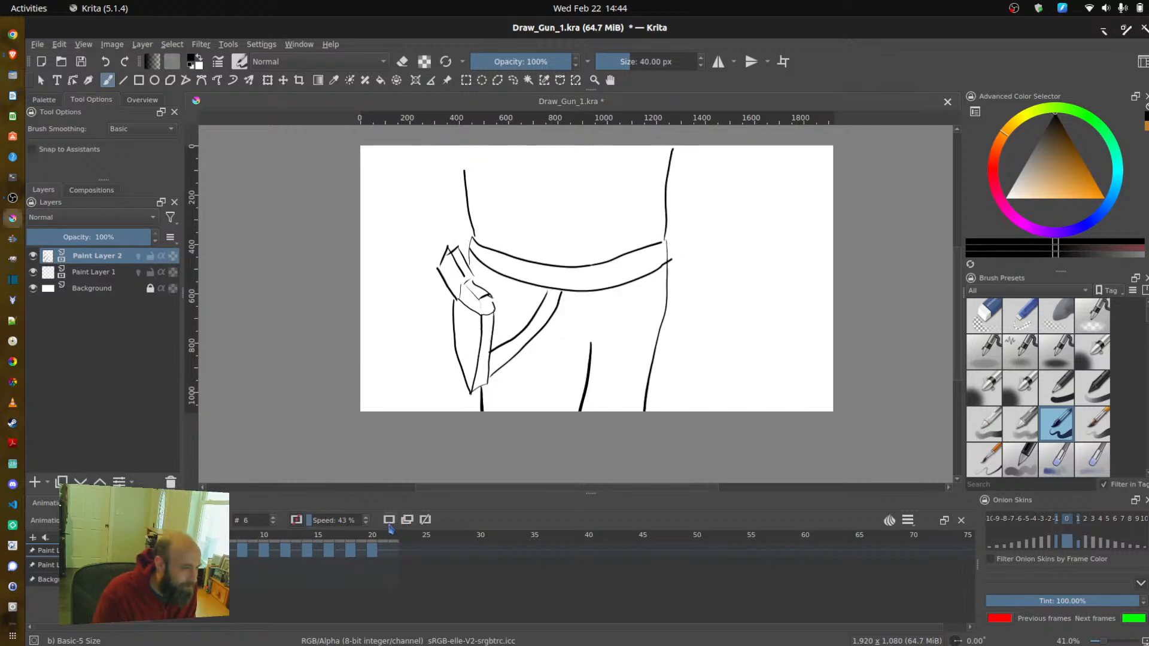
left_click(358, 560)
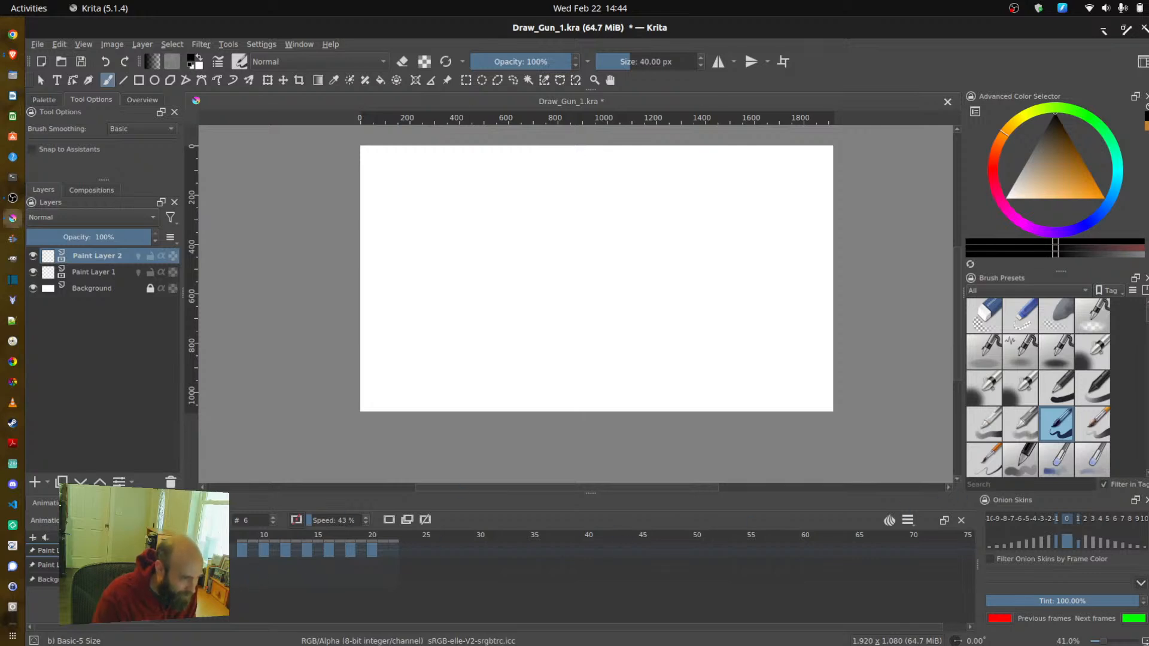
- Turn on Paint Layer 2's onion skins and save the file, checking the neighbouring poses around frame 6
left_click(239, 559)
key("ctrl+s")
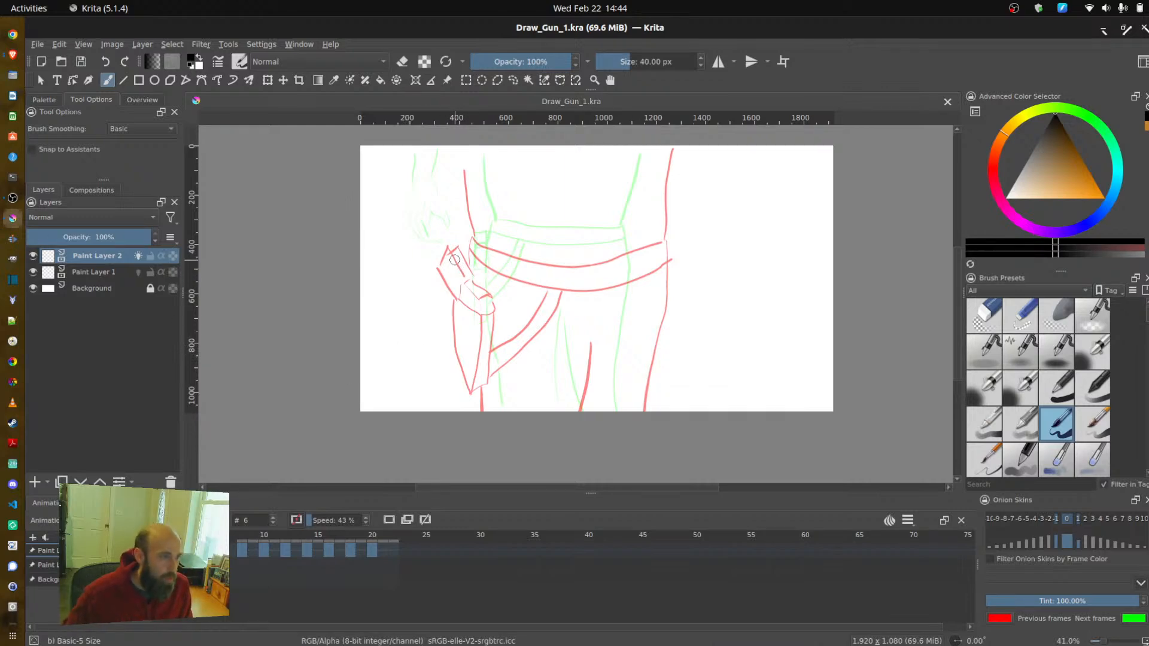
left_click(198, 549)
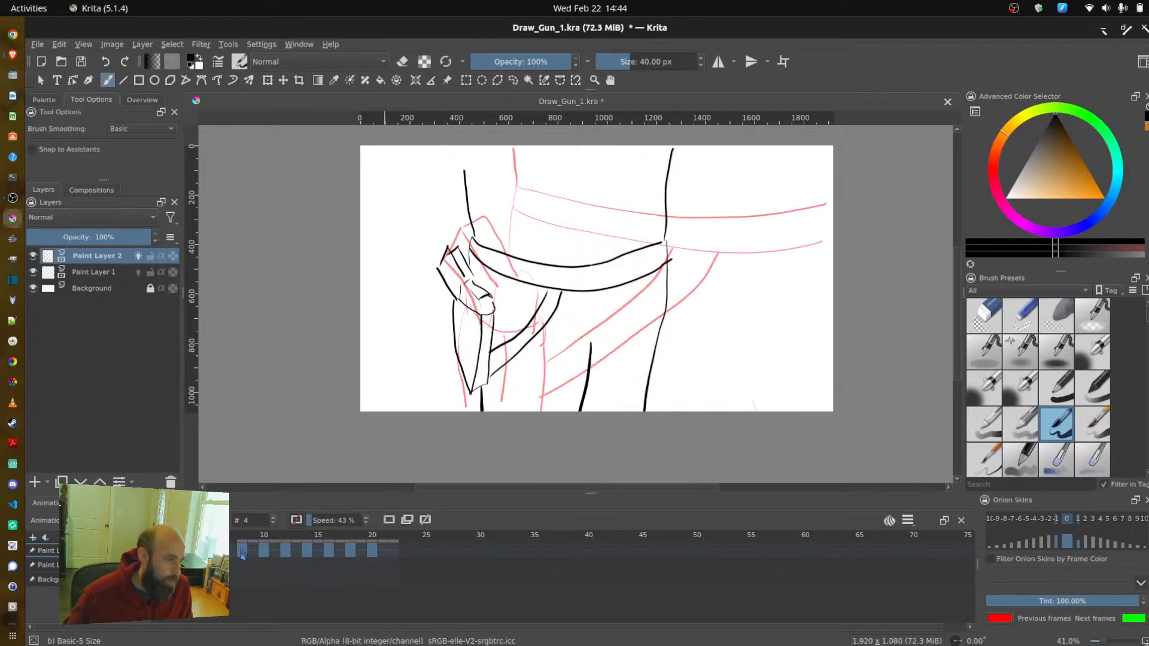
left_click(242, 552)
left_click(221, 551)
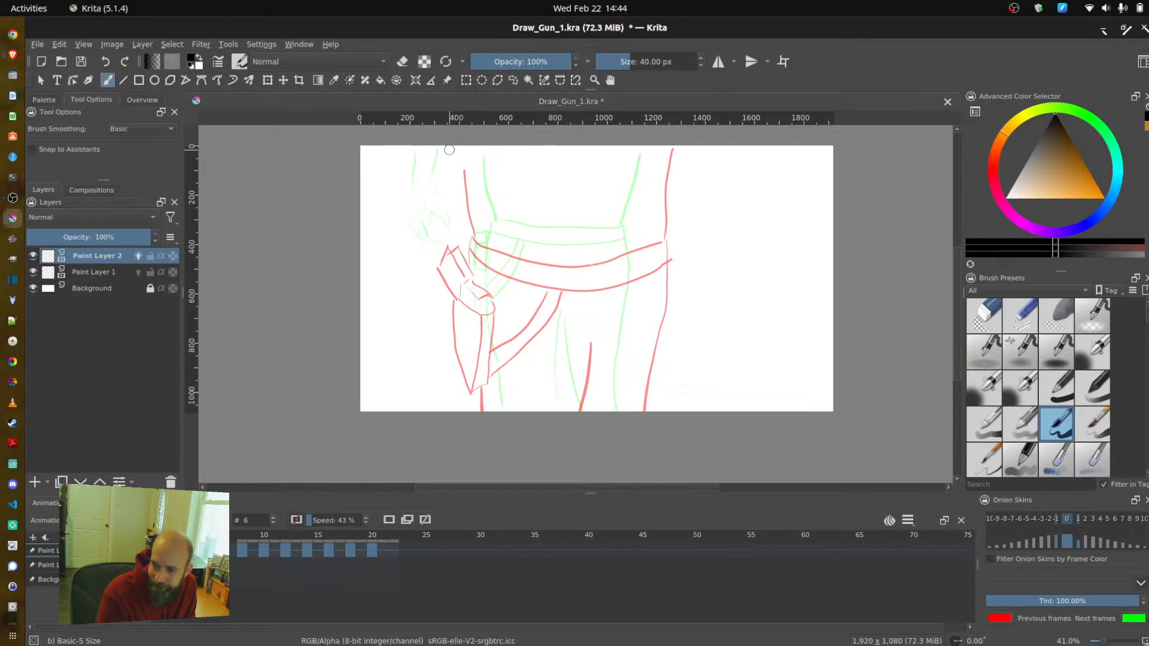
left_click(12, 55)
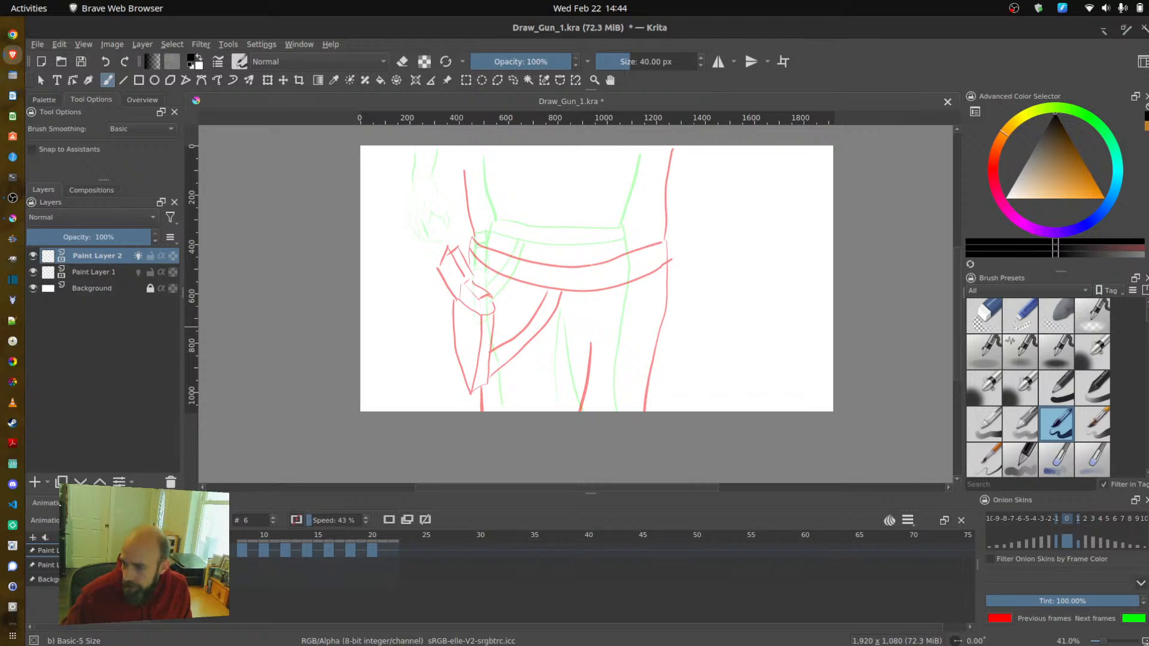
left_click(12, 198)
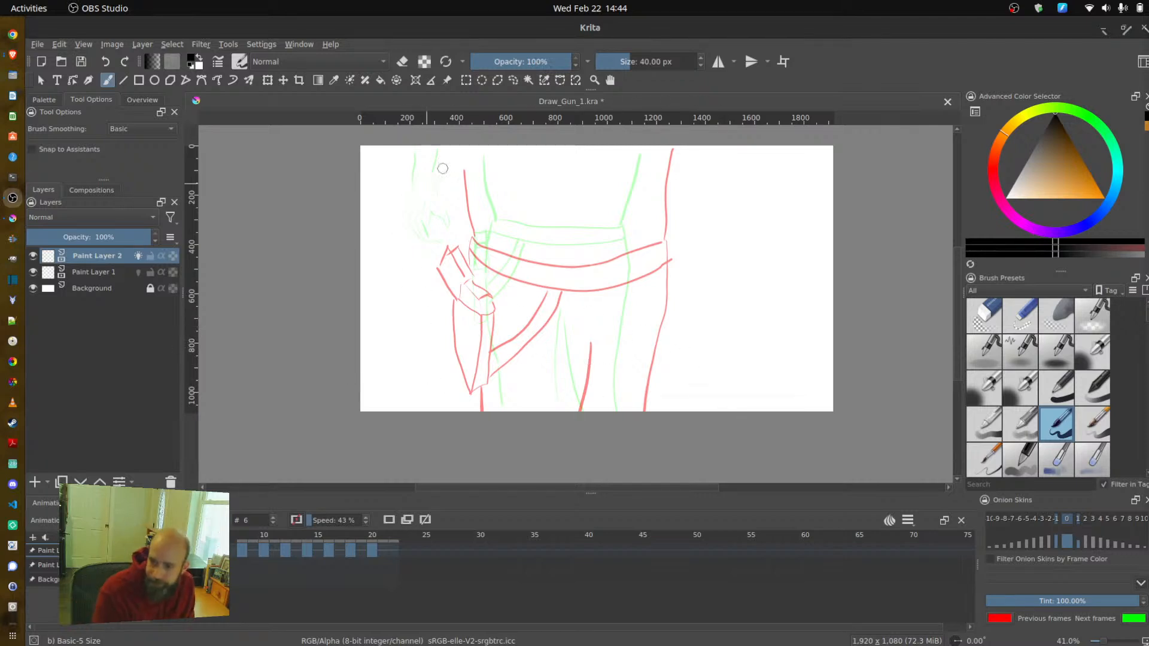
mouse_move(448, 148)
left_mouse_down()
mouse_move(448, 197)
mouse_move(461, 203)
left_mouse_up()
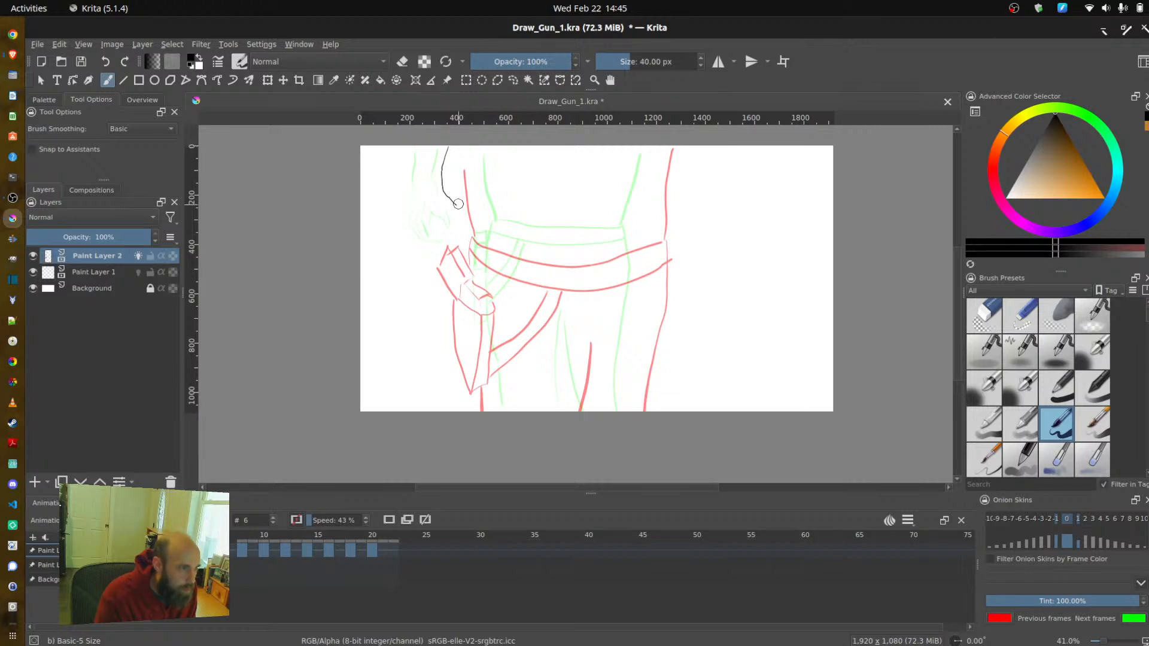
key("ctrl+z")
scroll(446, 193, "up", 5)
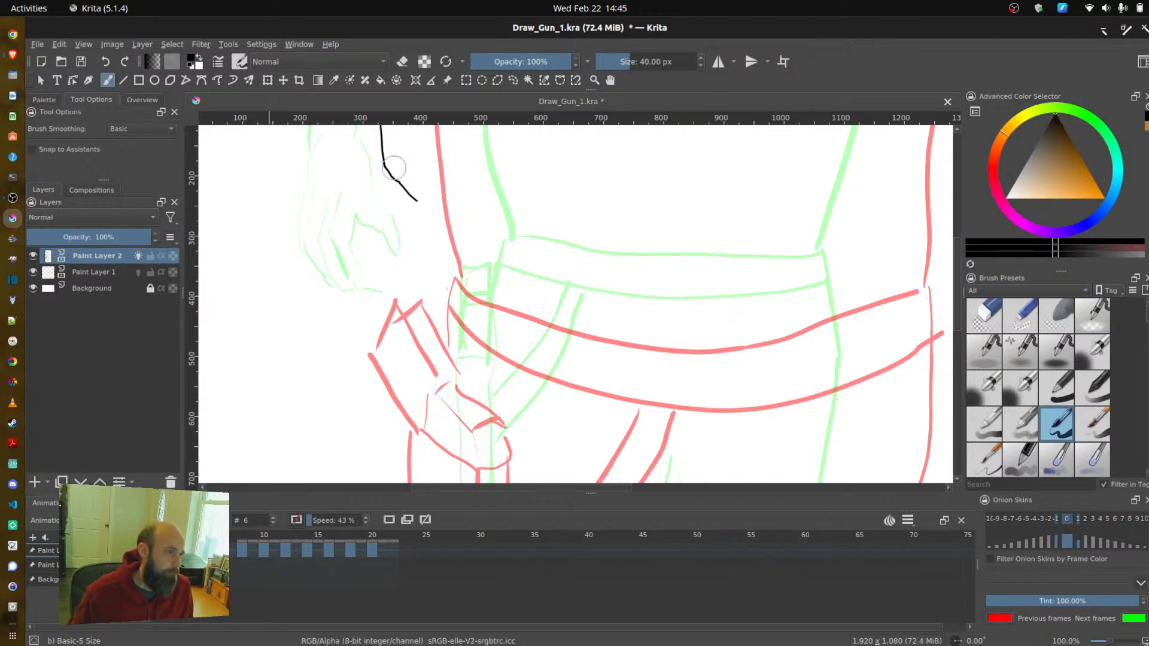
left_click_drag(539, 203, 575, 329)
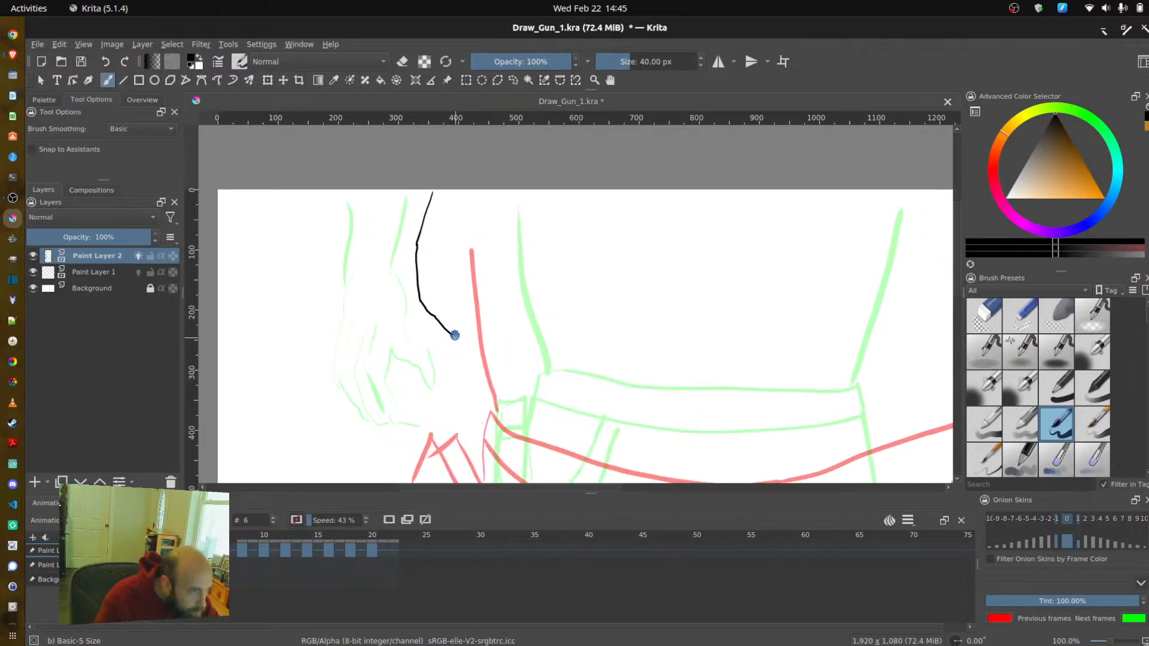
left_click_drag(500, 354, 493, 295)
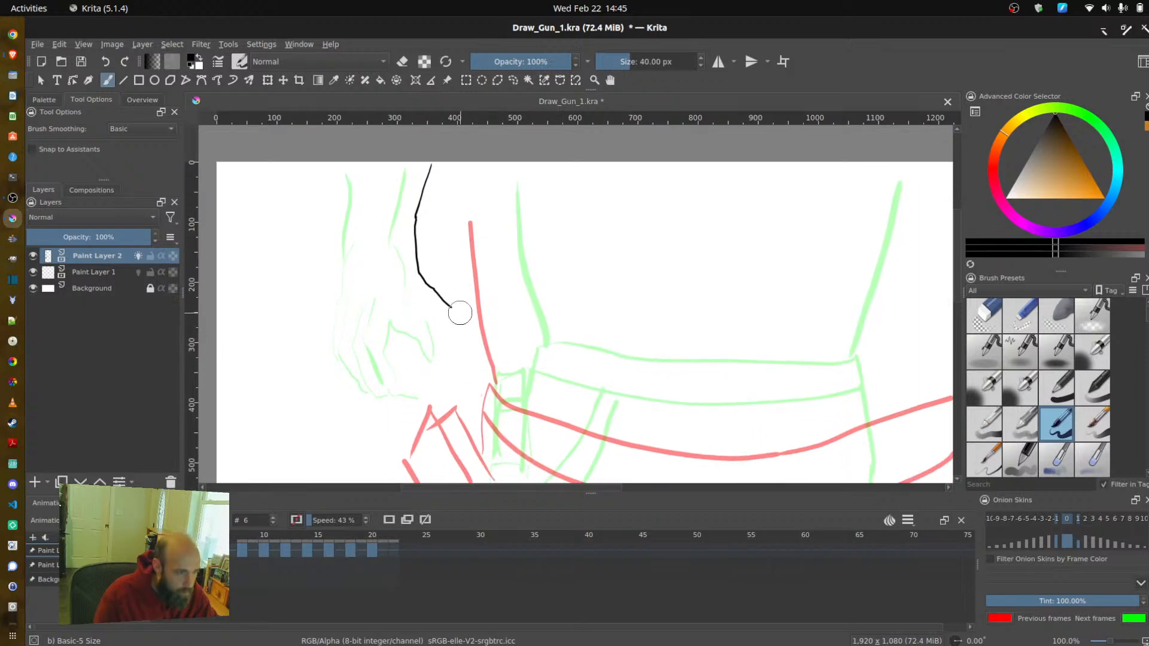
left_click_drag(454, 297, 465, 310)
key("ctrl+z")
key("ctrl+z")
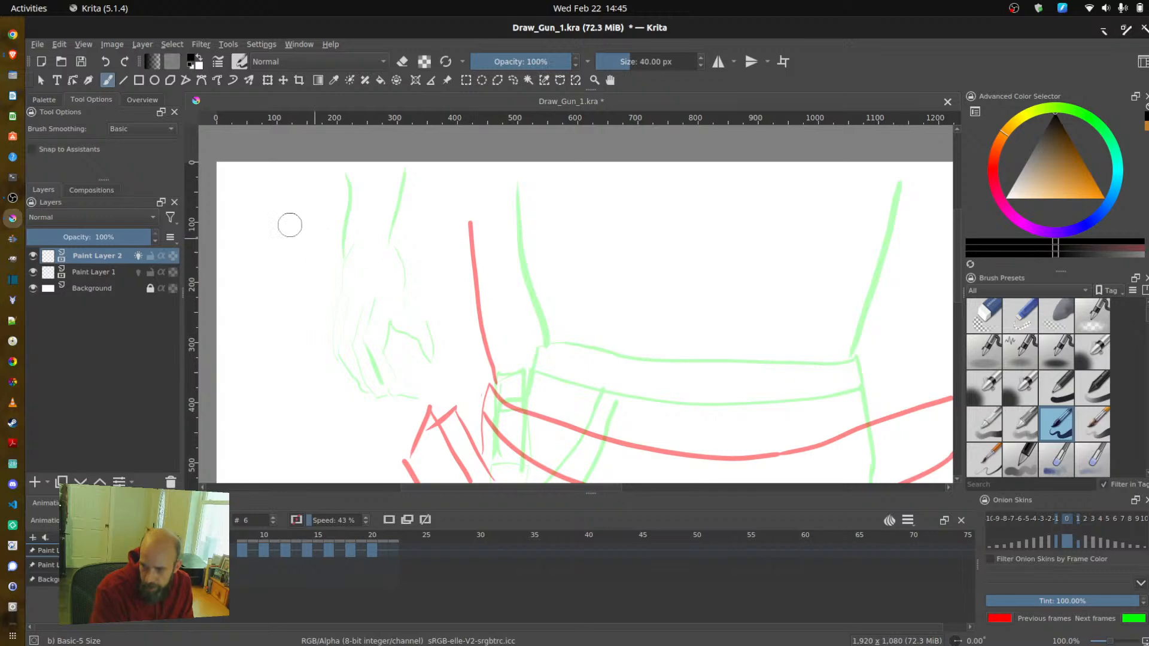
- Try the Stabilizer brush smoothing with a wavy test stroke, undo the stroke and set the smoothing back to Basic
left_click(144, 101)
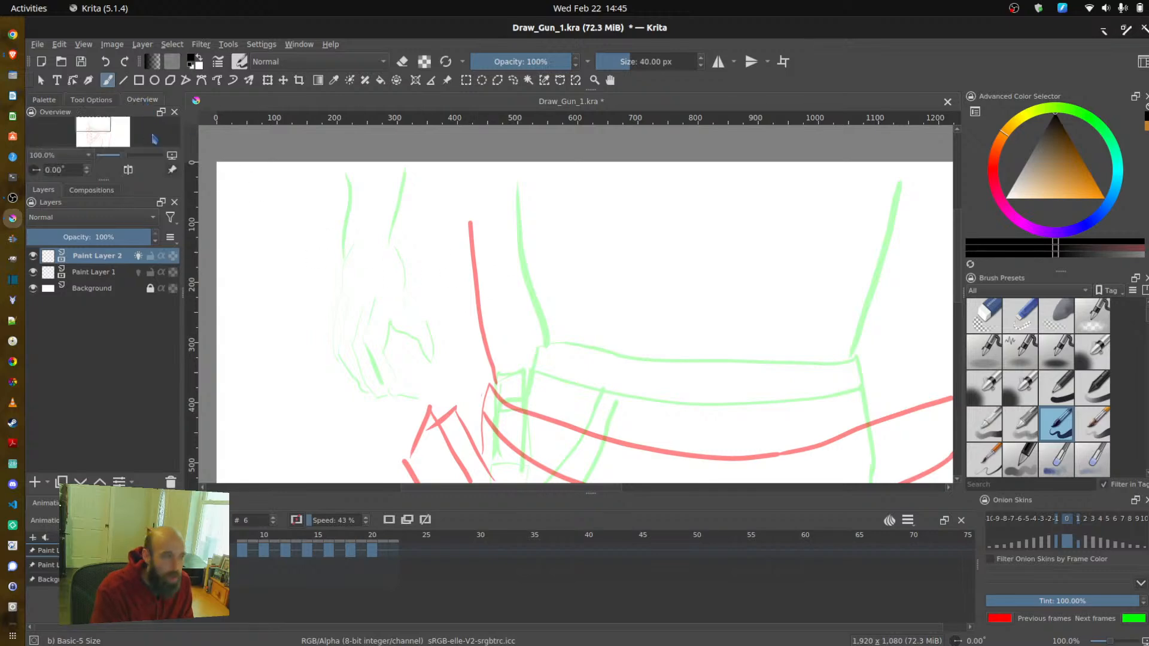
left_click(96, 101)
left_click(129, 128)
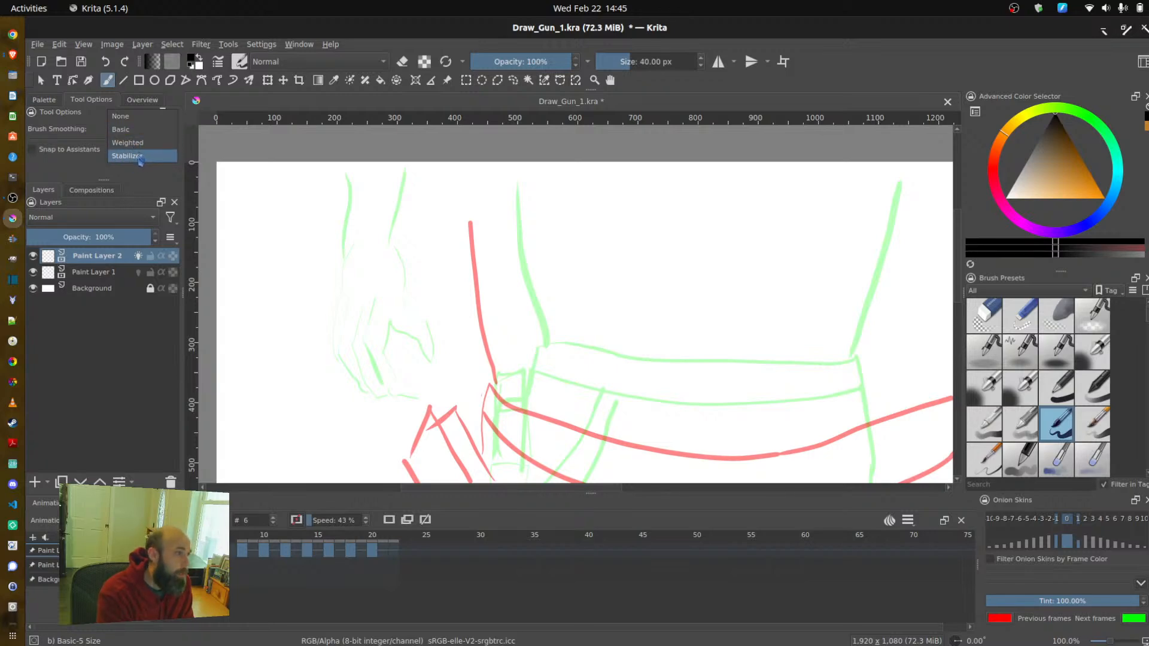
left_click(144, 156)
mouse_move(295, 216)
left_mouse_down()
mouse_move(368, 276)
mouse_move(370, 341)
mouse_move(416, 367)
mouse_move(413, 296)
mouse_move(453, 272)
mouse_move(500, 298)
mouse_move(604, 315)
mouse_move(681, 252)
left_mouse_up()
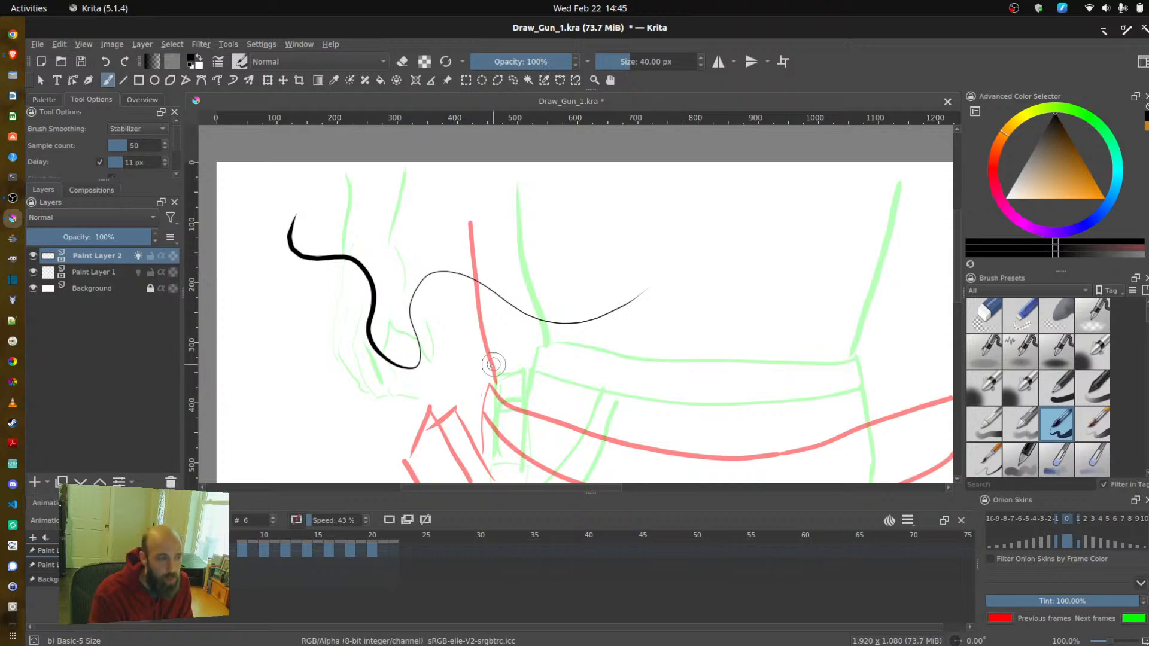
key("ctrl+z")
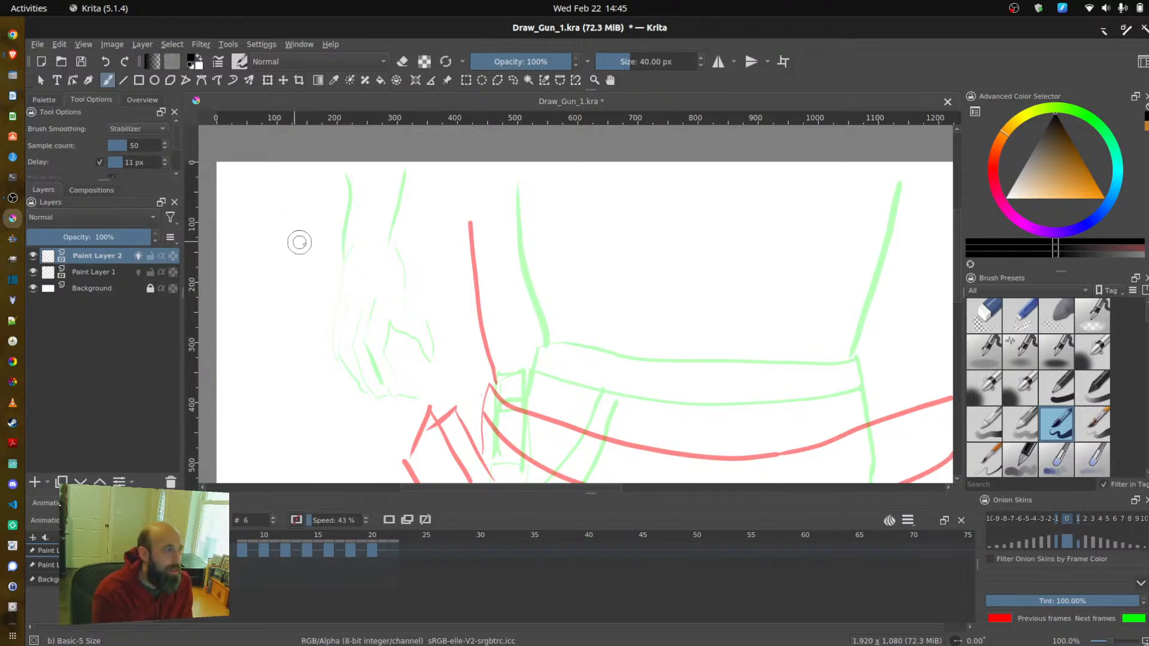
left_click(151, 133)
left_click(138, 103)
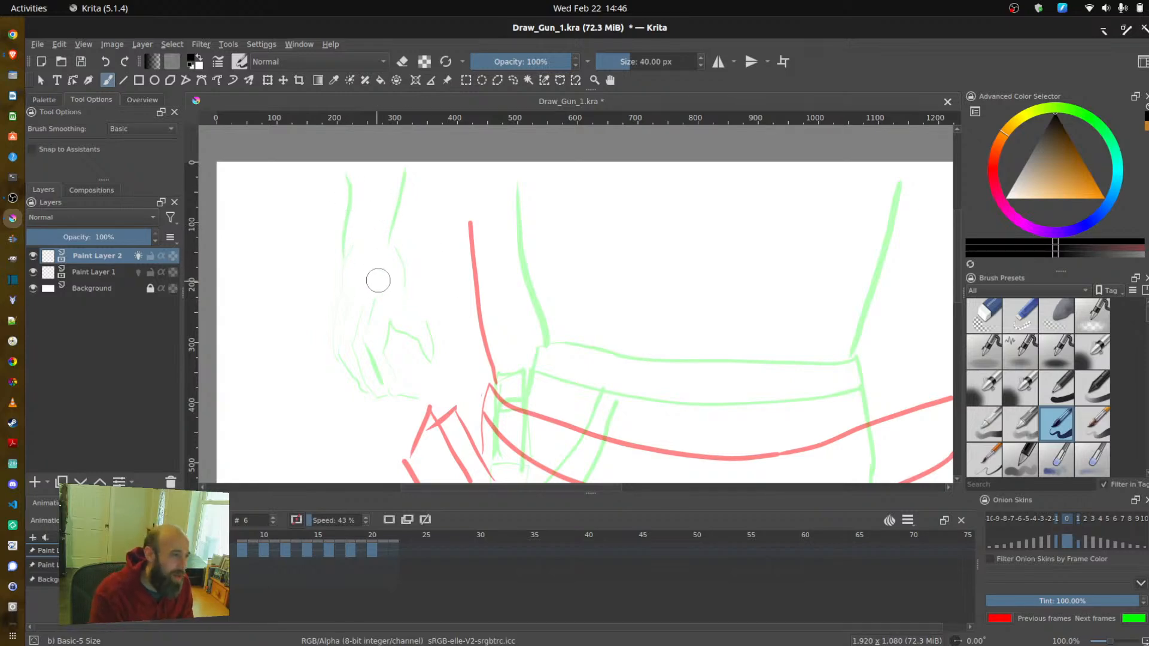
- Draw the hand's curved fingers and thumb at the canvas's upper edge on frame 6, above the next frame's hand
scroll(390, 281, "down", 5)
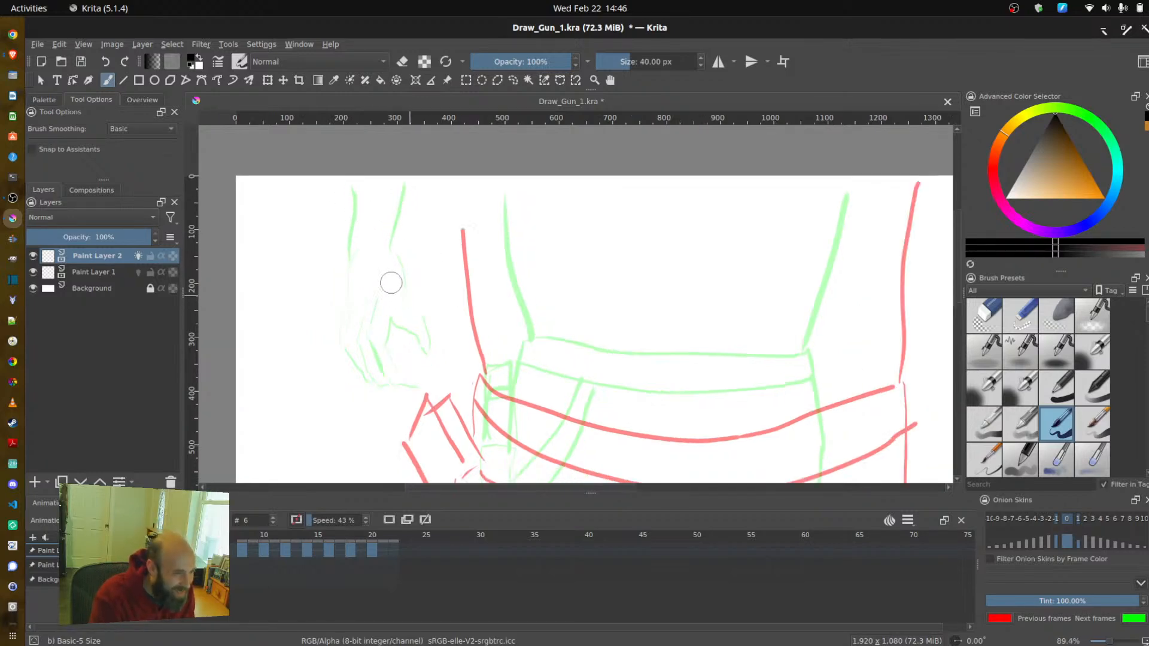
scroll(394, 295, "up", 2)
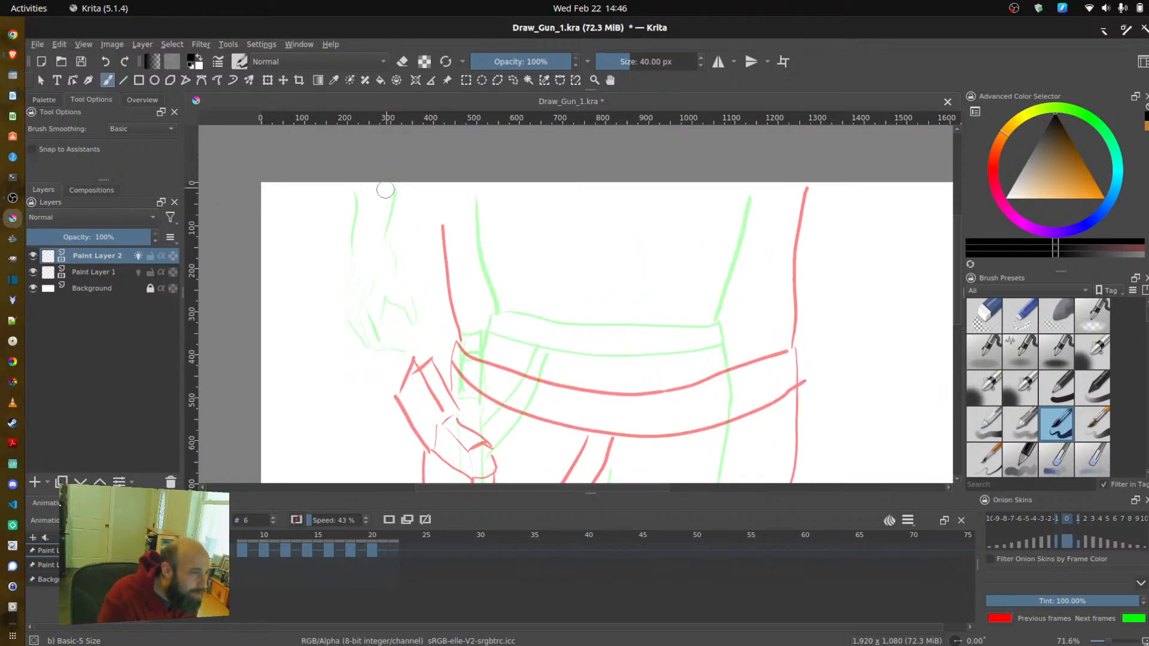
left_click_drag(384, 189, 372, 213)
left_click_drag(391, 245, 382, 225)
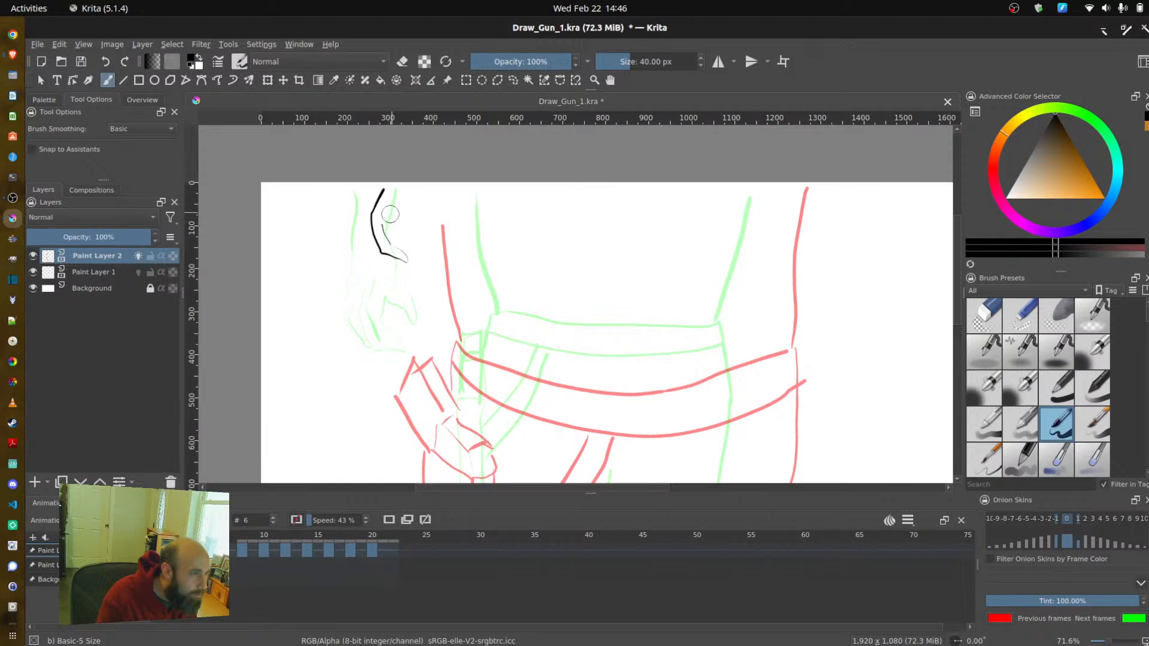
mouse_move(386, 226)
left_mouse_down()
mouse_move(395, 200)
mouse_move(413, 212)
mouse_move(412, 231)
mouse_move(418, 194)
mouse_move(367, 205)
left_mouse_up()
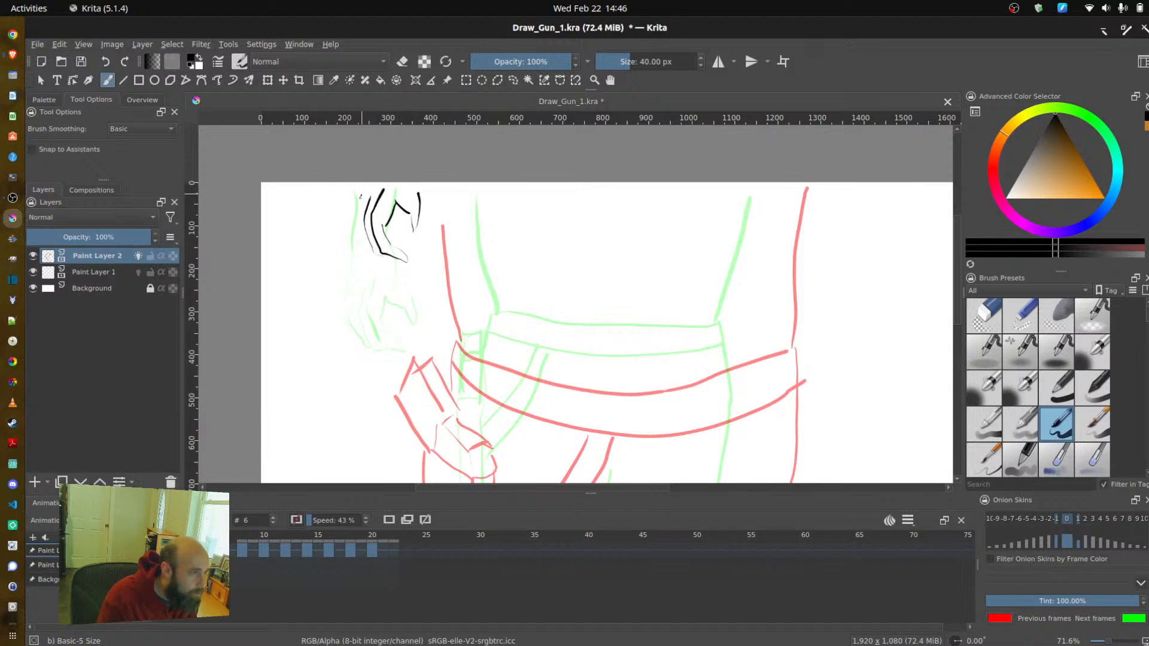
mouse_move(359, 230)
left_mouse_down()
mouse_move(371, 252)
mouse_move(354, 183)
left_mouse_up()
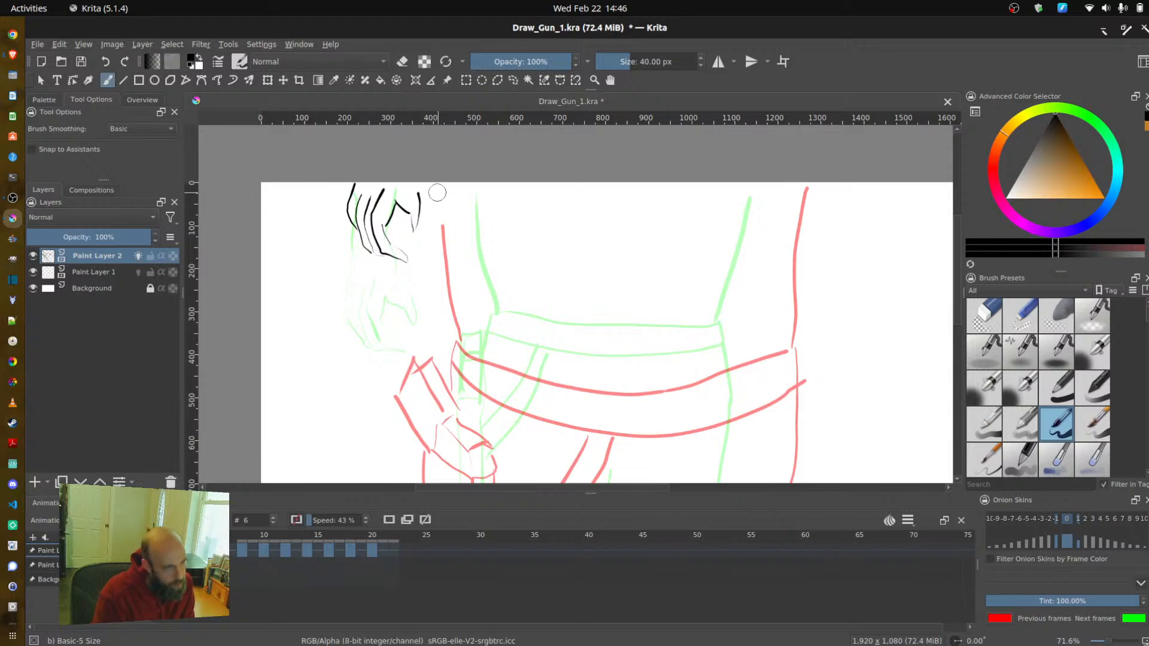
- Draw both torso sides and the curved belt band on frame 6, midway between the onion-skinned poses
mouse_move(421, 187)
left_mouse_down()
mouse_move(464, 342)
mouse_move(482, 323)
mouse_move(641, 346)
mouse_move(754, 321)
left_mouse_up()
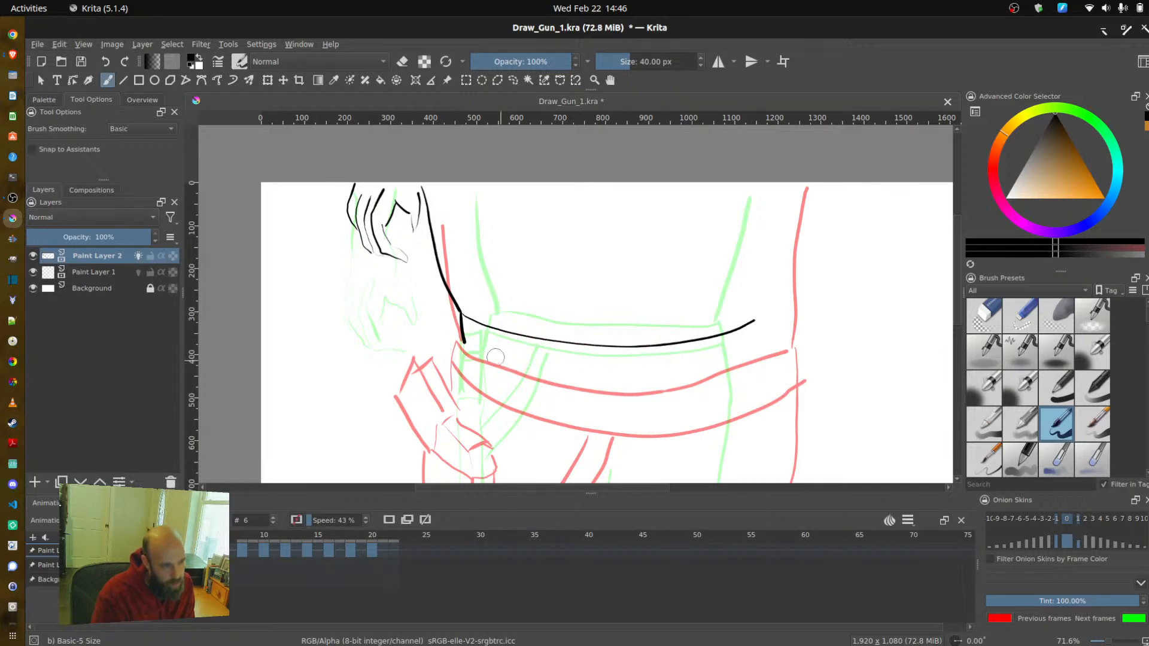
mouse_move(466, 346)
left_mouse_down()
mouse_move(517, 361)
mouse_move(675, 360)
mouse_move(752, 346)
left_mouse_up()
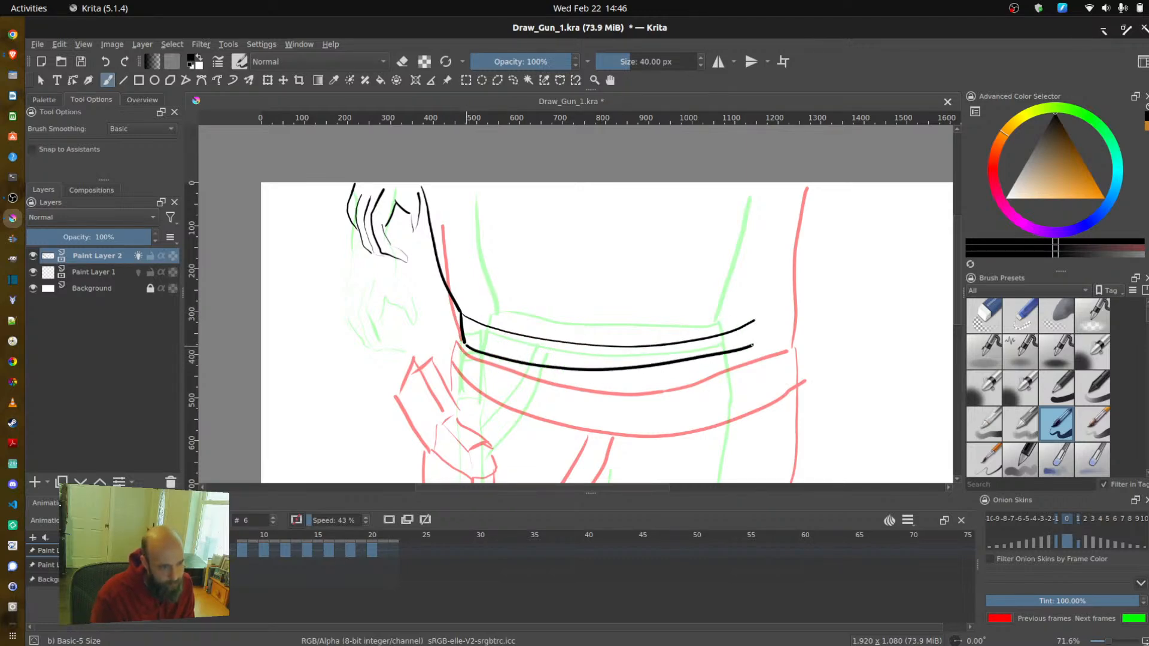
left_click_drag(789, 190, 790, 183)
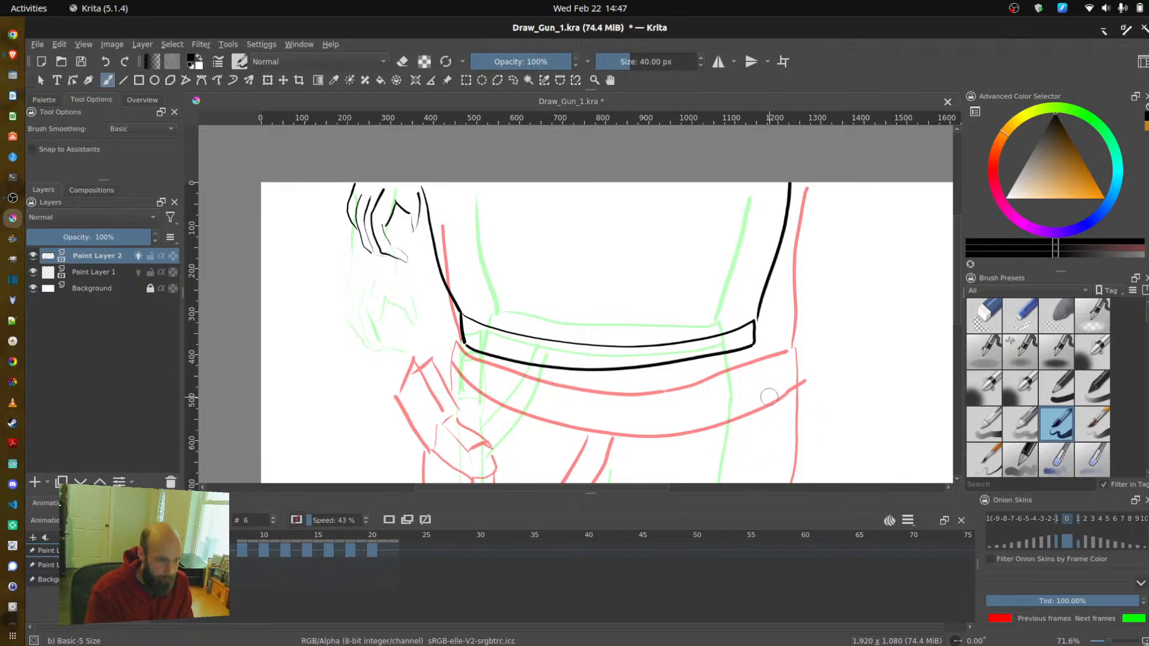
- Draw the outer line of the holster-side leg and the long edges of the holster below the belt on frame 6
scroll(605, 333, "down", 1)
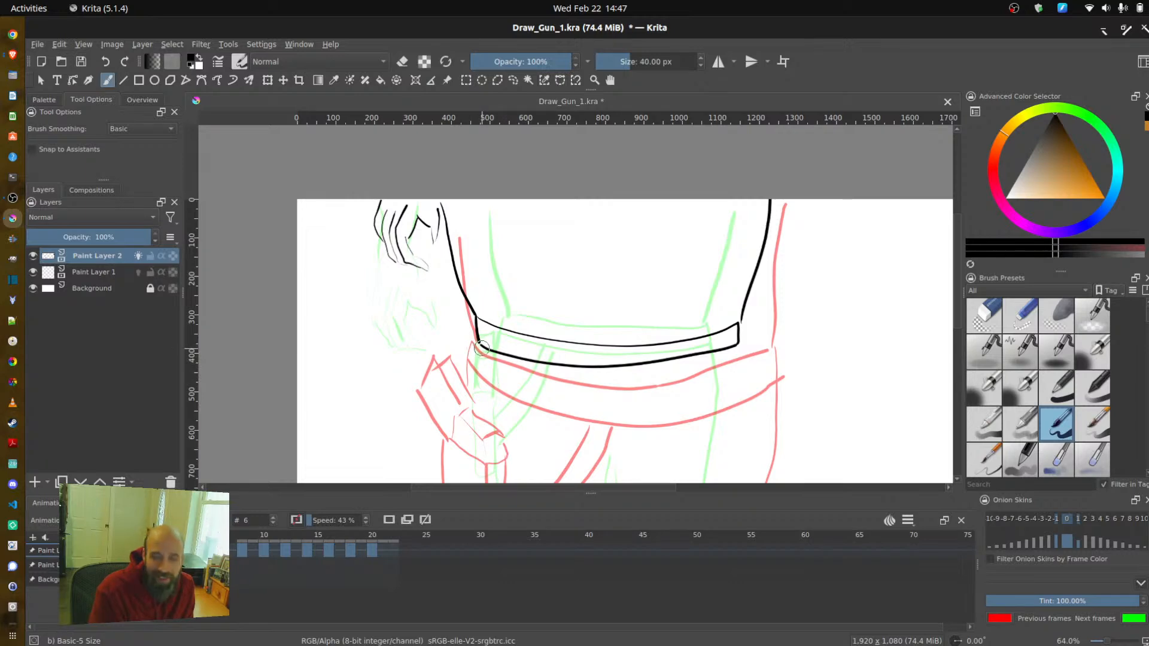
left_click_drag(477, 344, 476, 376)
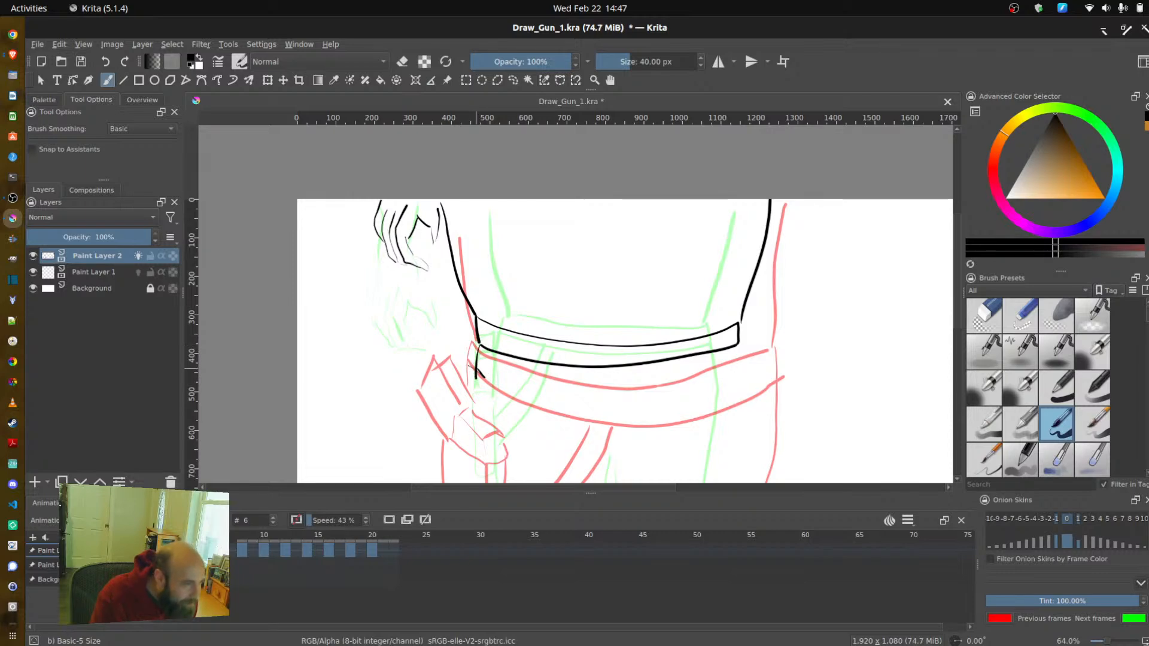
left_click_drag(477, 362, 476, 440)
left_click_drag(461, 478, 454, 444)
key("ctrl+z")
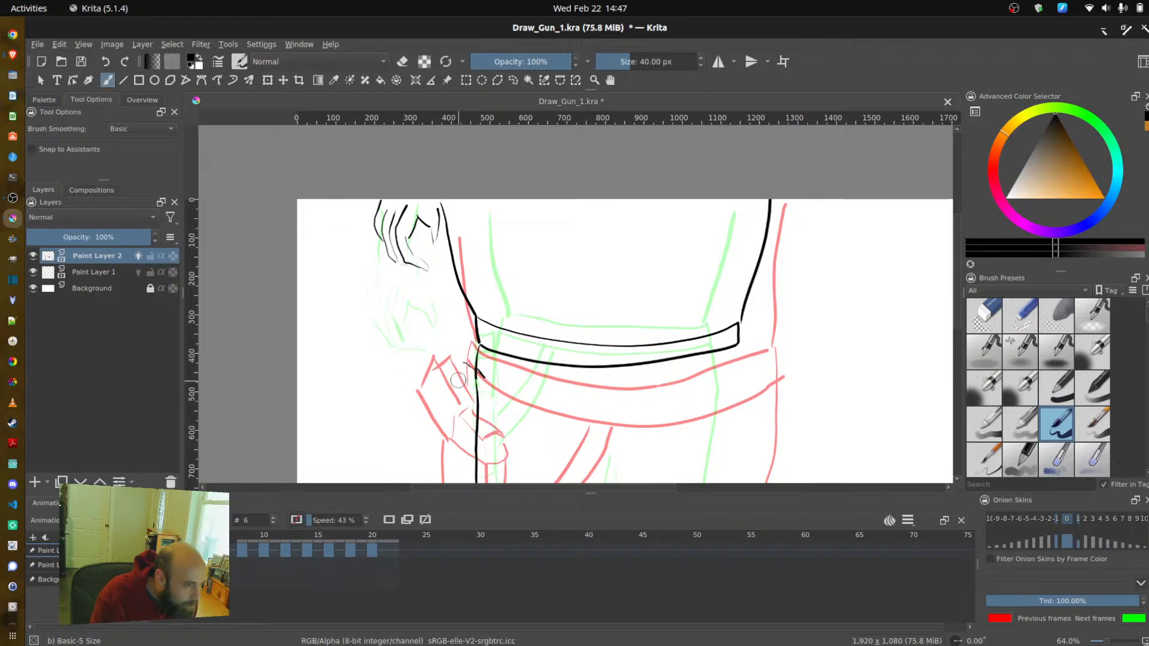
mouse_move(471, 370)
left_mouse_down()
mouse_move(450, 373)
mouse_move(461, 464)
left_mouse_up()
mouse_move(449, 375)
left_mouse_down()
mouse_move(434, 357)
mouse_move(446, 476)
left_mouse_up()
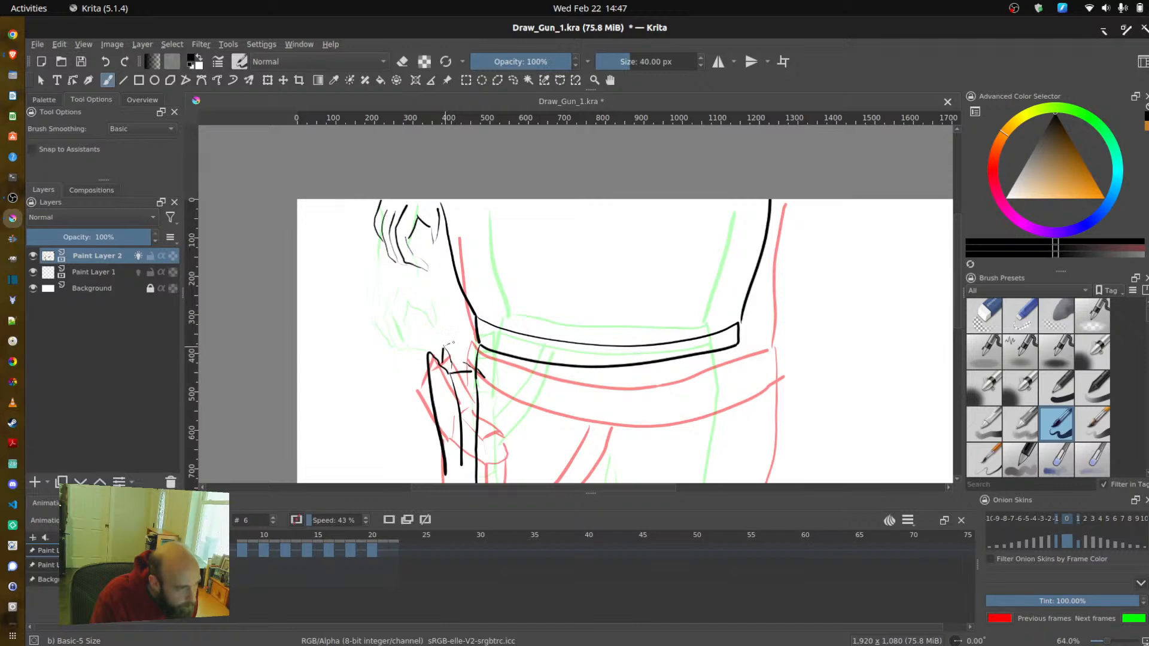
- Draw the gun grip angled out of the holster's opening on frame 6, undoing and redrawing its outline
key("ctrl+z")
mouse_move(465, 342)
left_mouse_down()
mouse_move(474, 370)
mouse_move(410, 302)
mouse_move(432, 353)
left_mouse_up()
left_click_drag(411, 312, 417, 306)
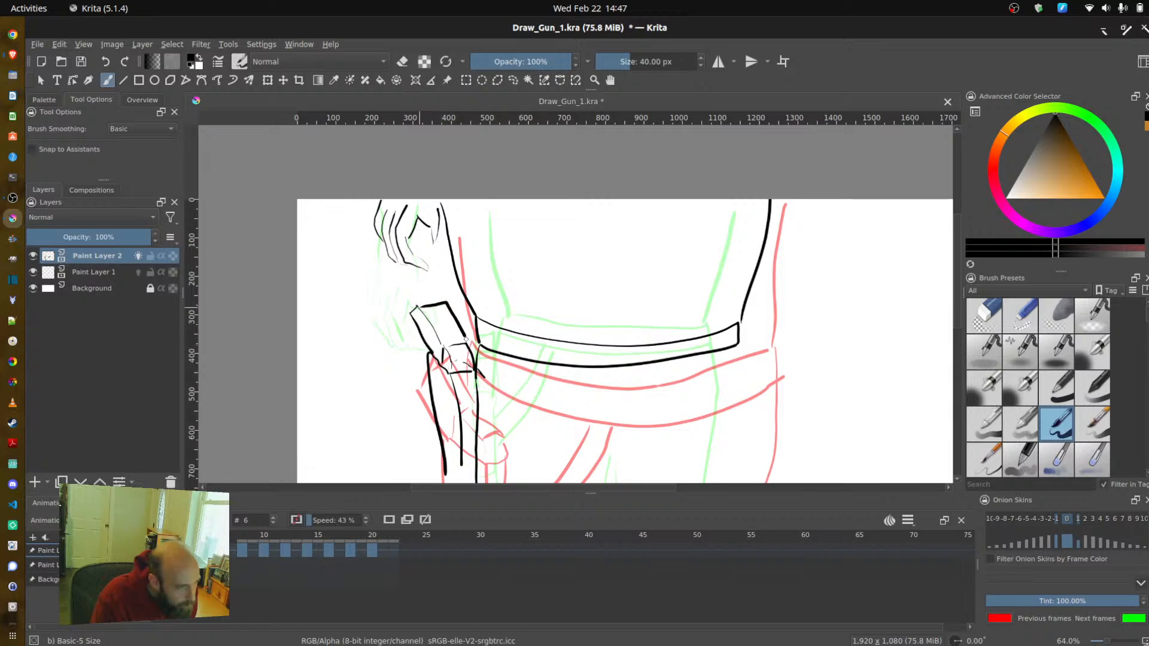
key("ctrl+z")
key("ctrl+z")
key("ctrl+z")
key("ctrl+z")
mouse_move(429, 355)
left_mouse_down()
mouse_move(407, 321)
mouse_move(430, 314)
mouse_move(409, 321)
mouse_move(419, 297)
mouse_move(447, 294)
left_mouse_up()
key("ctrl+z")
left_click_drag(467, 344, 444, 303)
left_click_drag(443, 292, 446, 311)
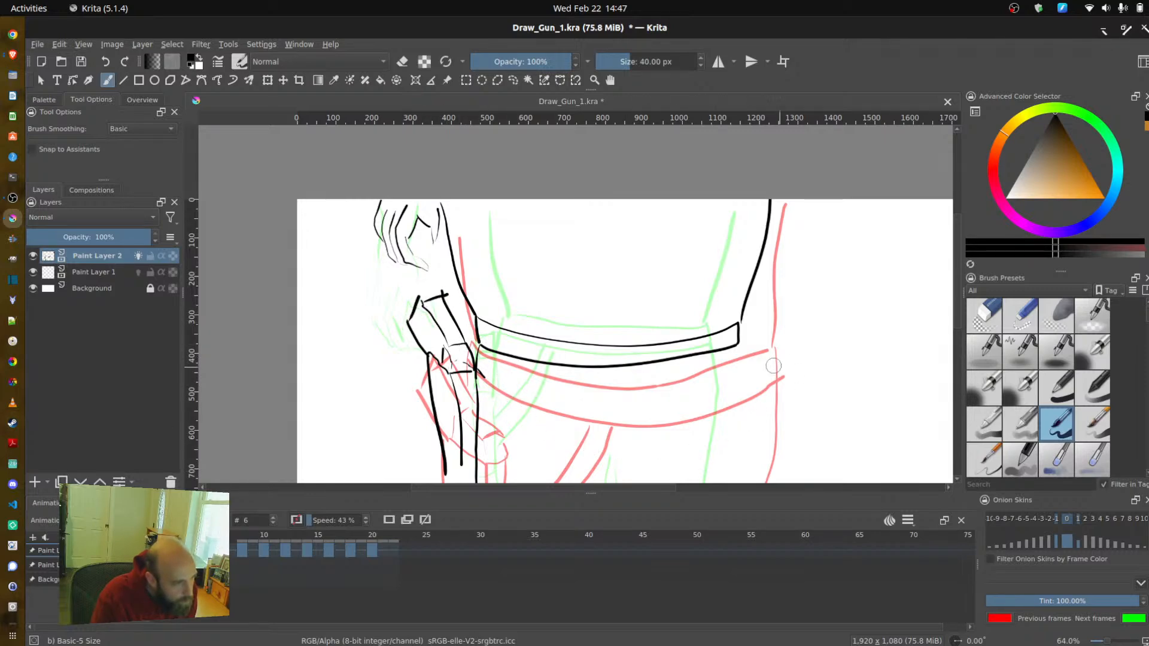
- Draw the far leg's outer line, two diagonal holster strap lines and a short inner-leg mark, and save the file
left_click_drag(744, 353, 742, 479)
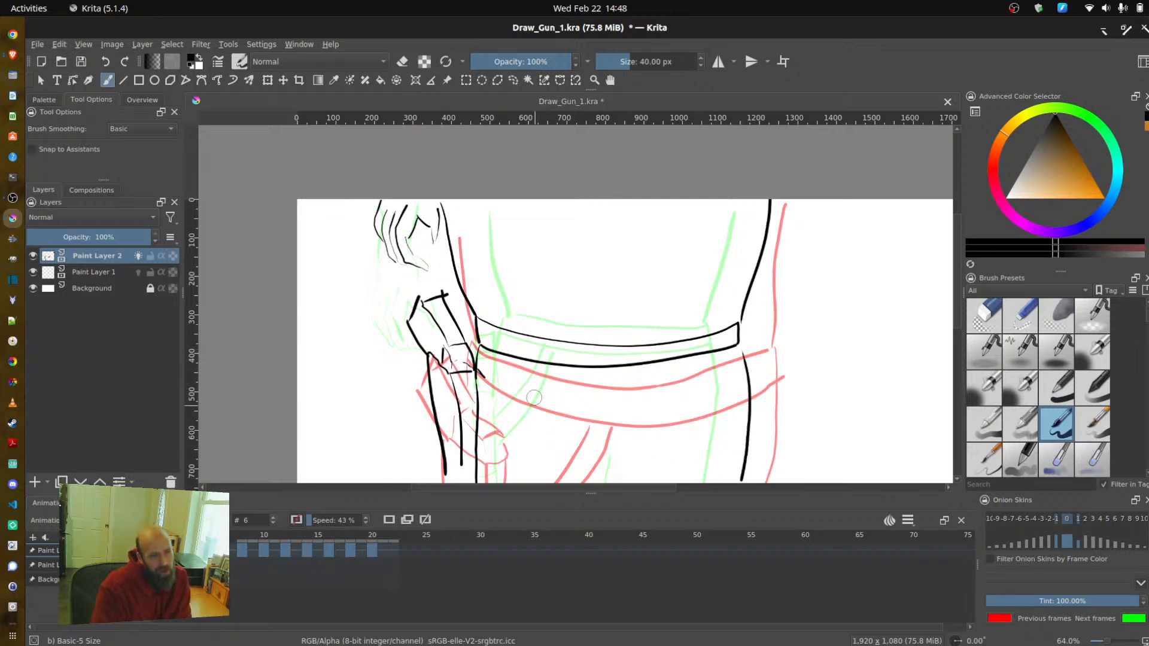
mouse_move(479, 412)
left_mouse_down()
mouse_move(549, 363)
mouse_move(482, 446)
left_mouse_up()
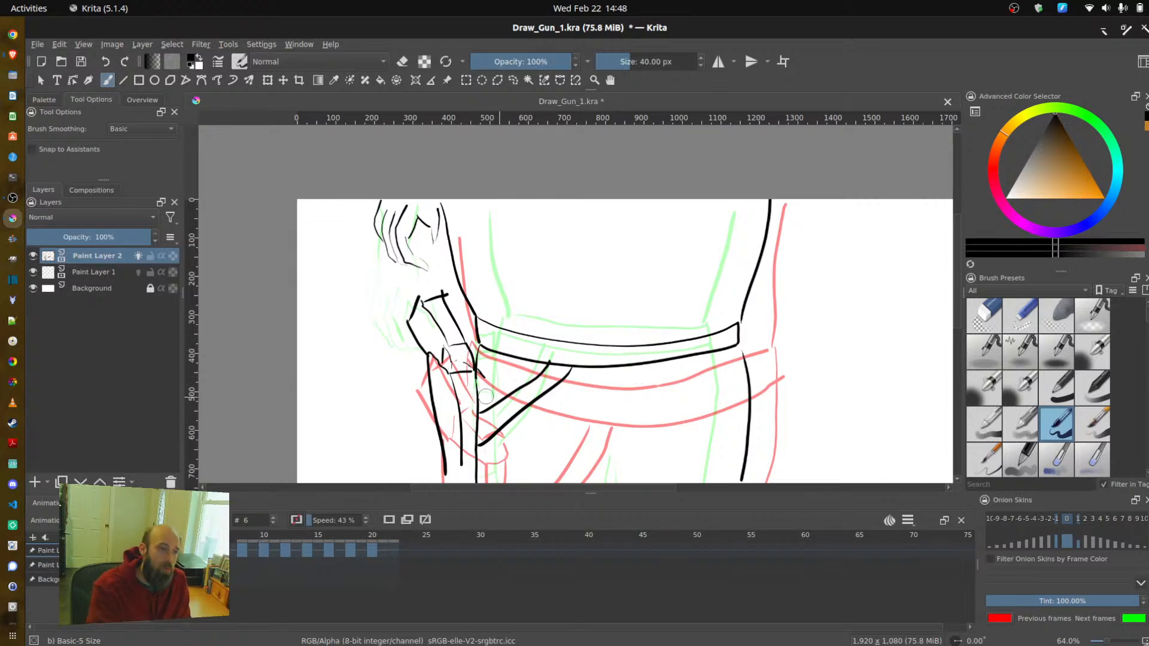
key("ctrl+s")
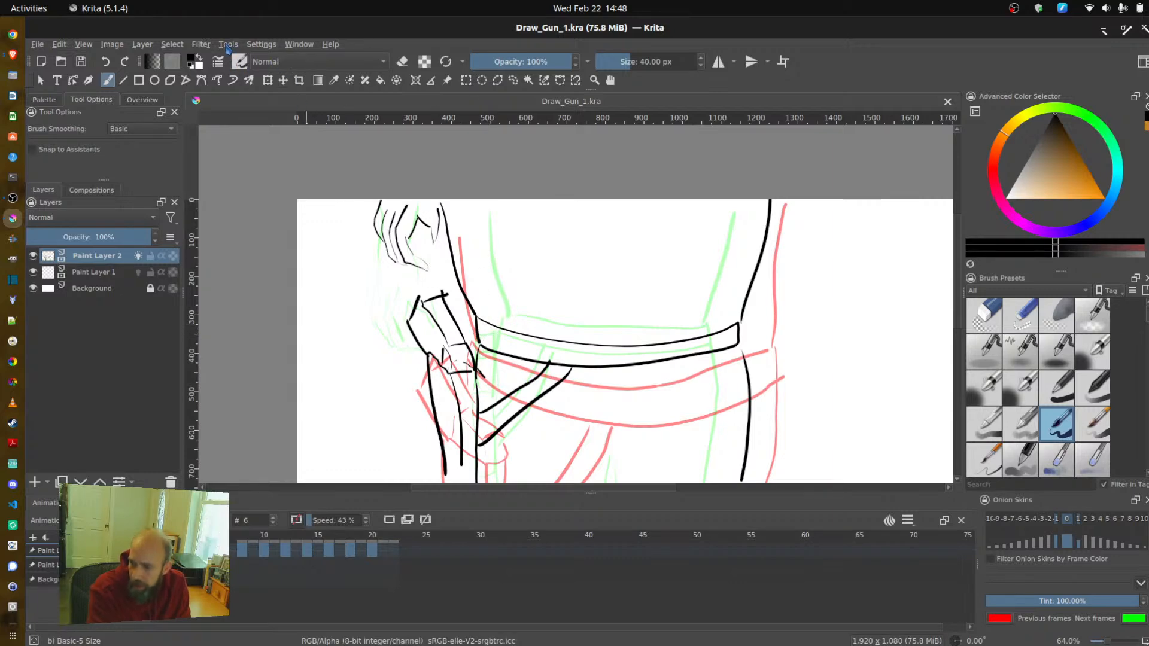
left_click(203, 46)
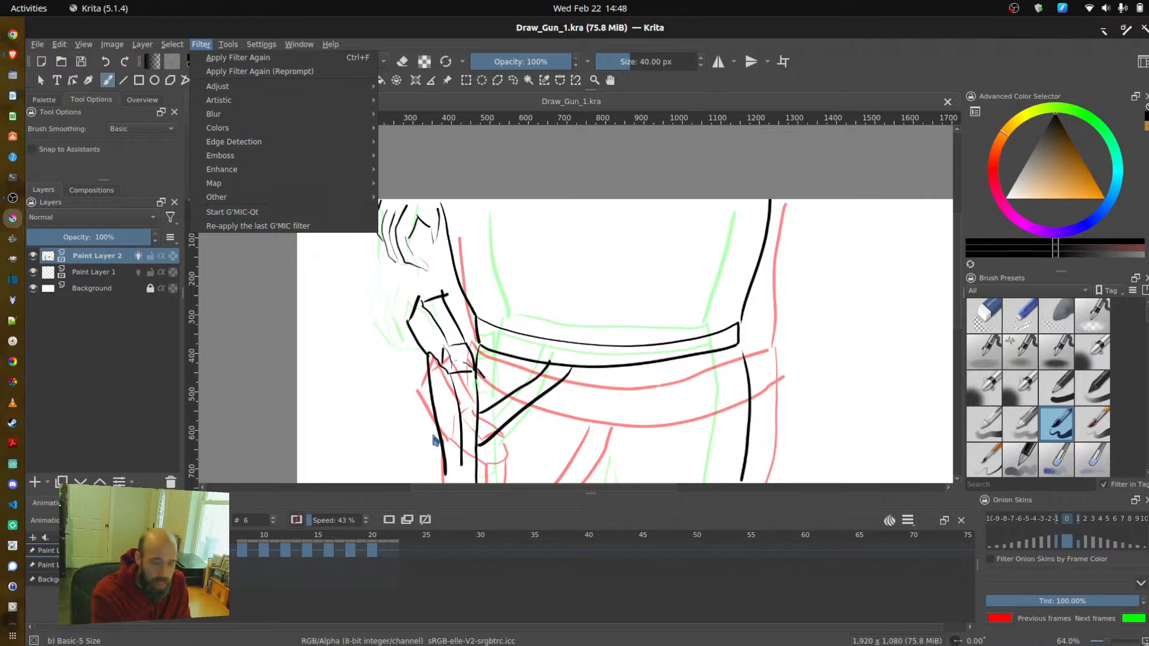
left_click(531, 183)
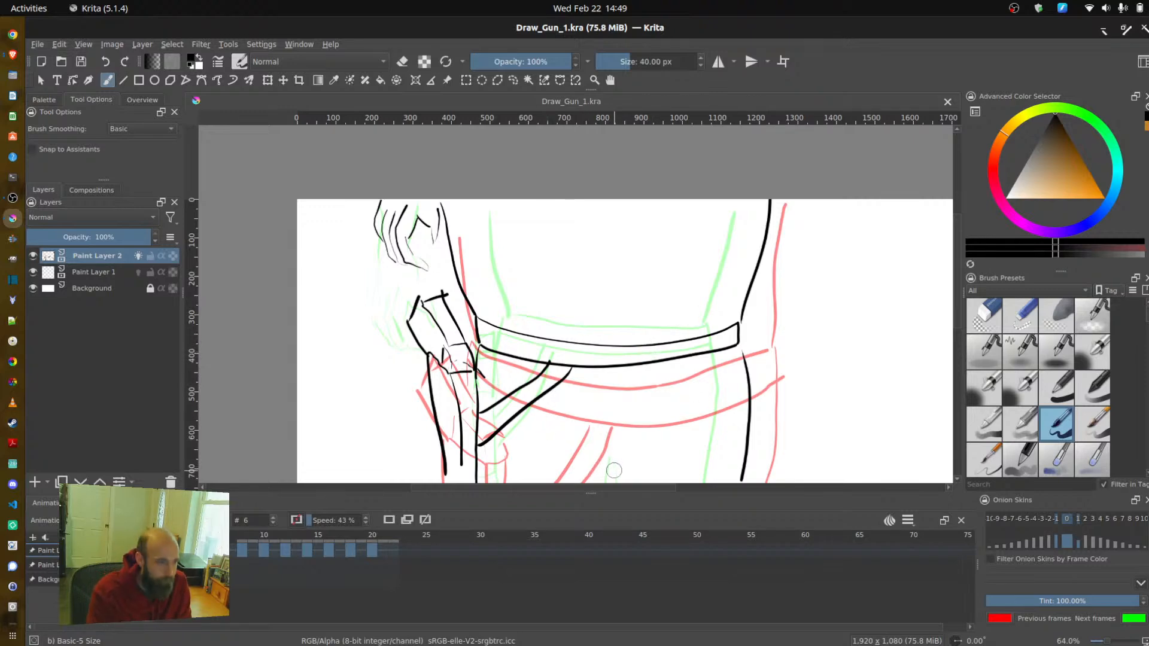
left_click_drag(604, 468, 608, 480)
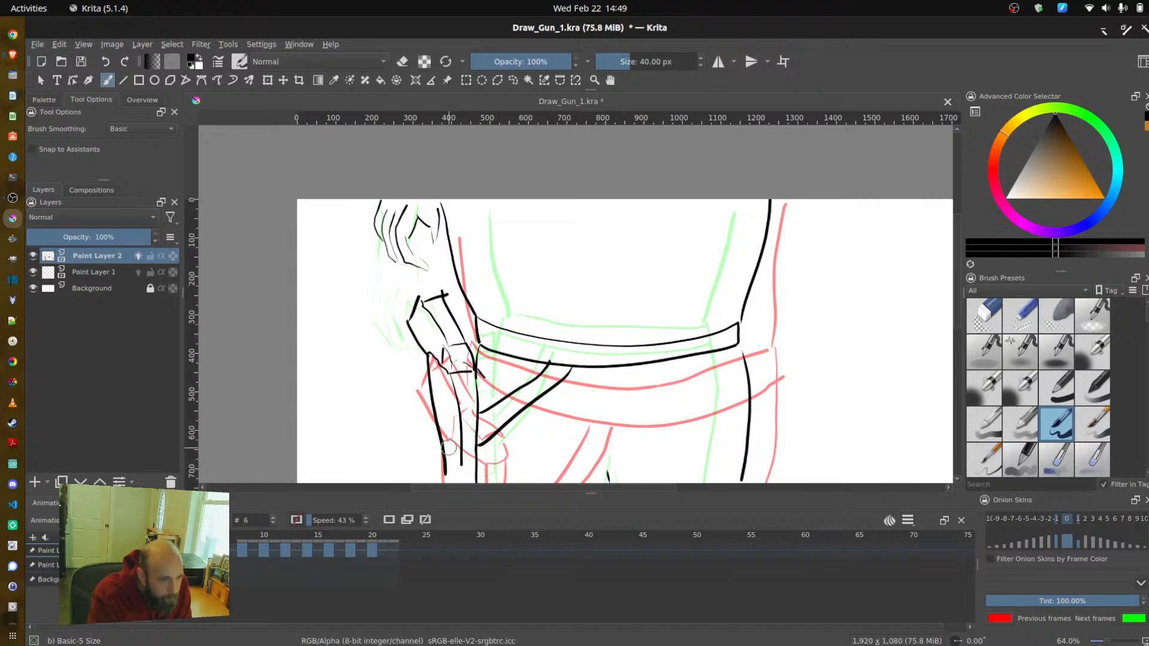
- Turn off Paint Layer 2's onion skins and flip between frames 4 and 6 to compare the poses
left_click(139, 255)
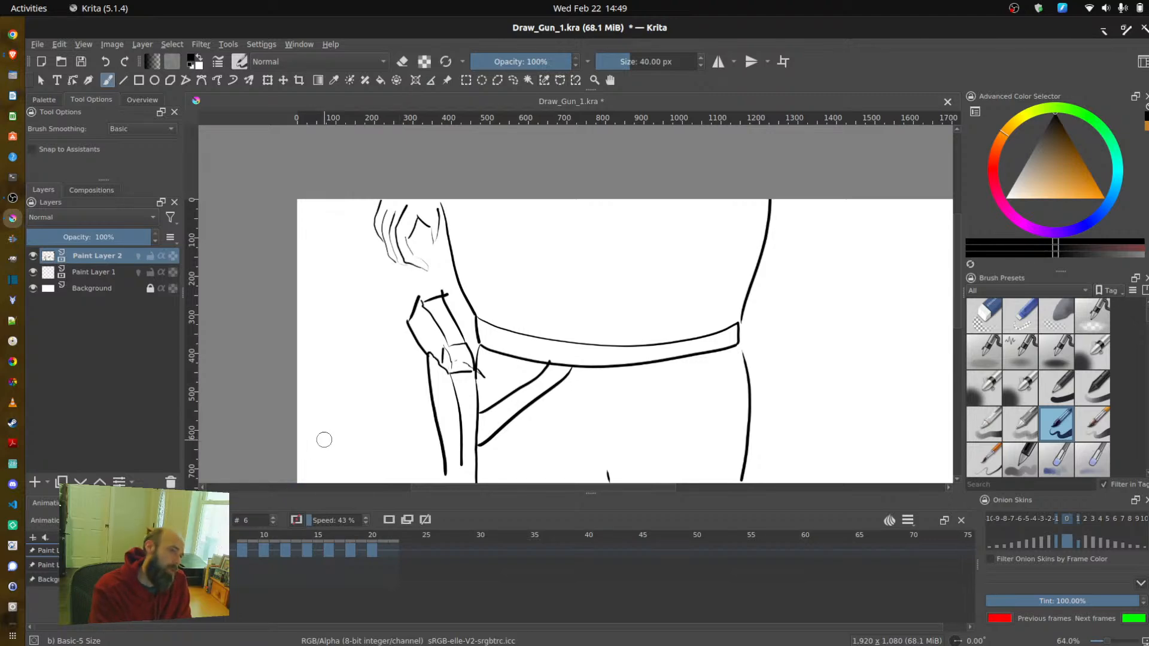
key("Left")
key("Right")
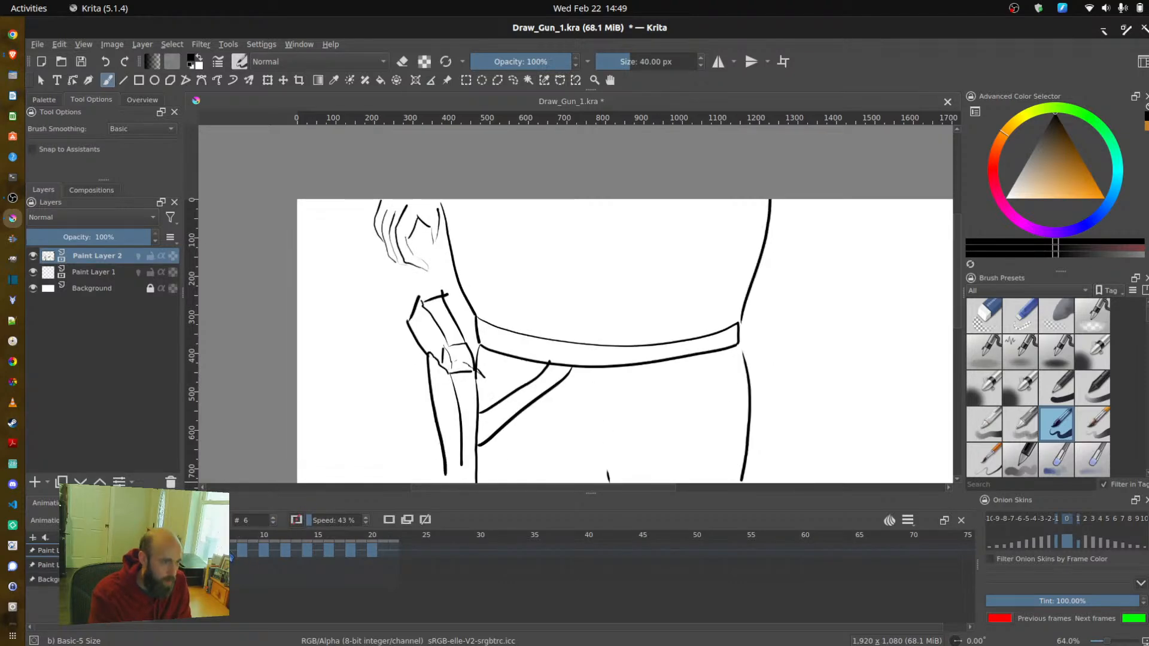
key("Left")
key("Left")
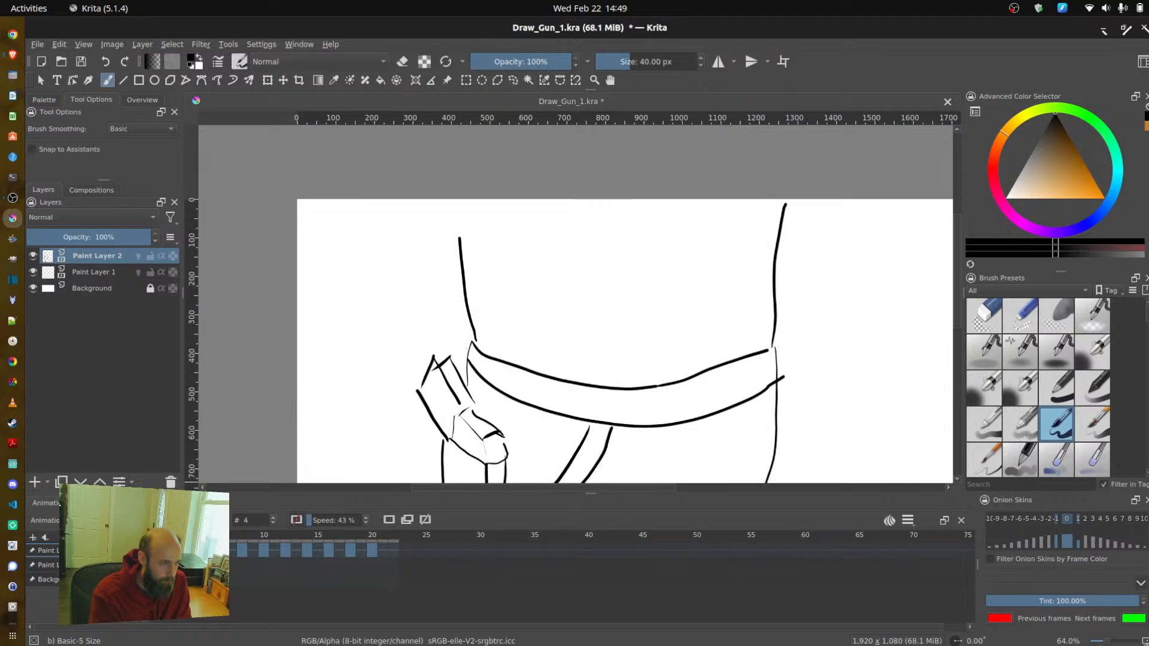
key("Right")
key("Right")
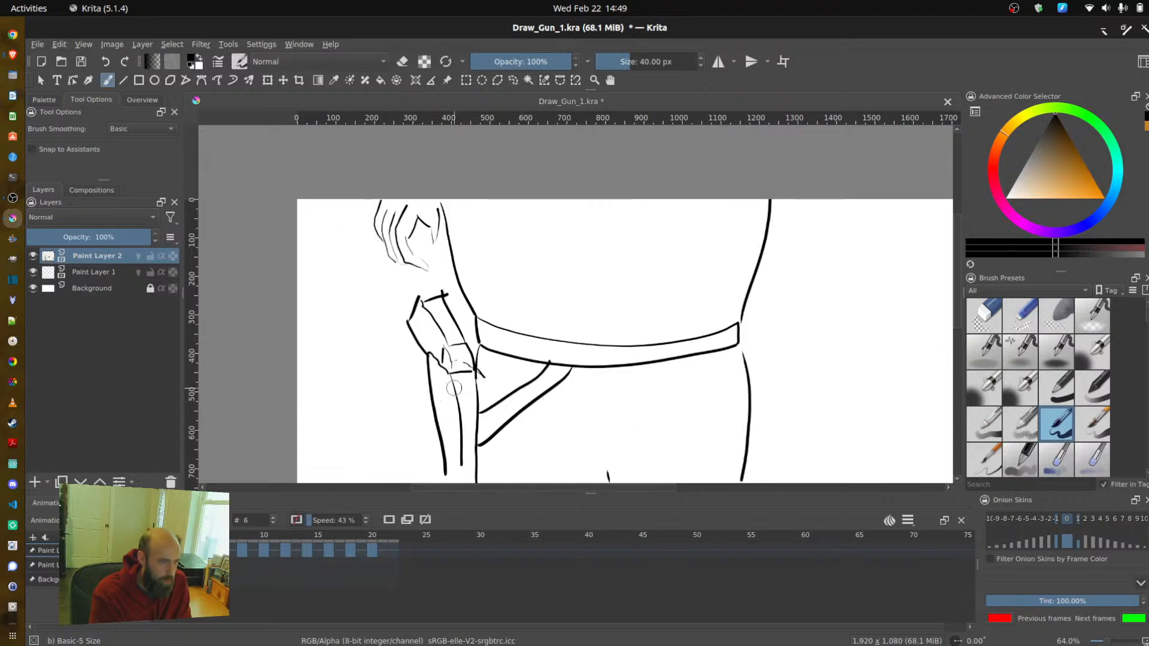
- Erase the holster-side torso line above the belt on frame 6, redraw it with the Basic-5 Size brush, and save the file
left_click(987, 315)
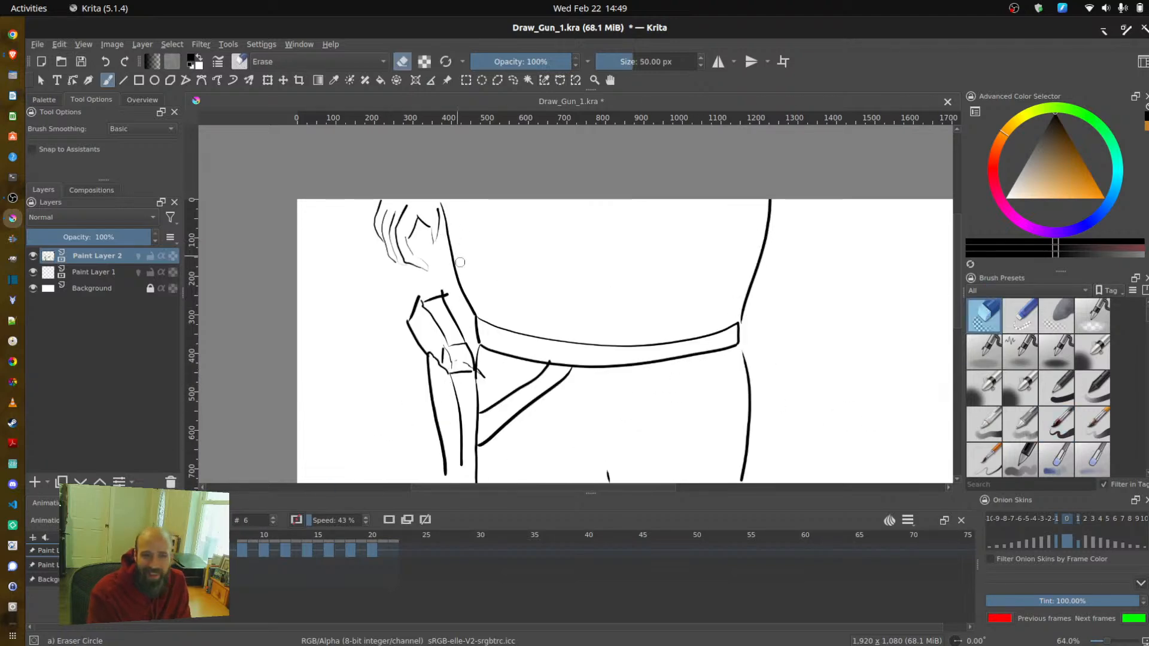
left_click_drag(473, 308, 449, 202)
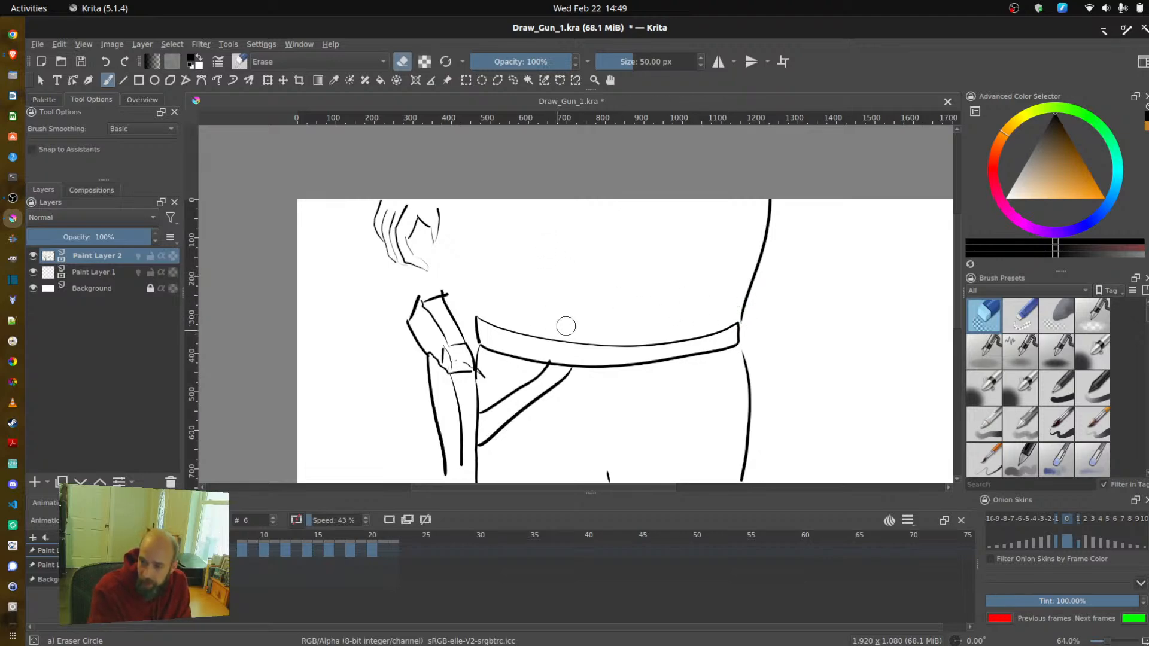
left_click(1054, 425)
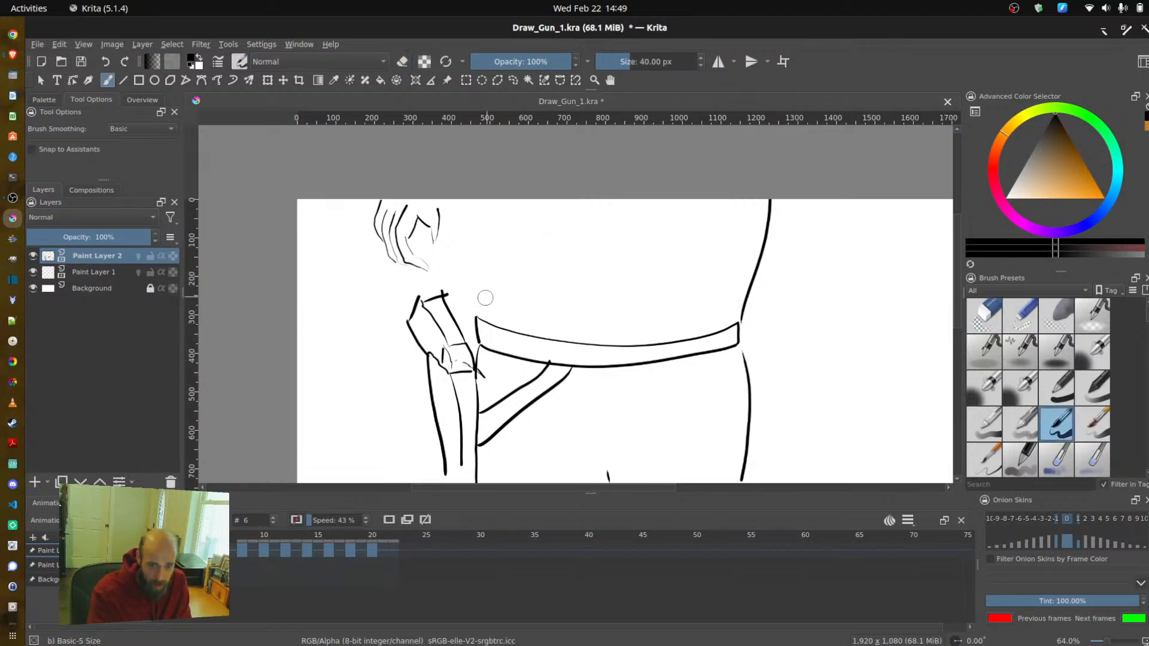
left_click_drag(481, 315, 455, 200)
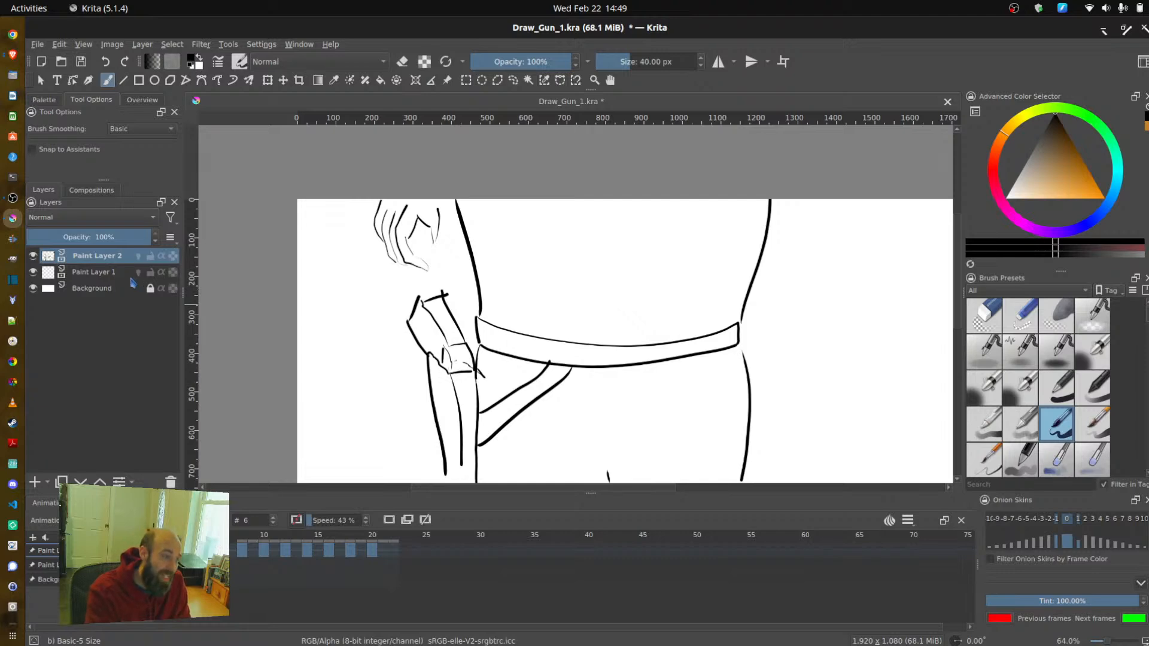
mouse_move(133, 282)
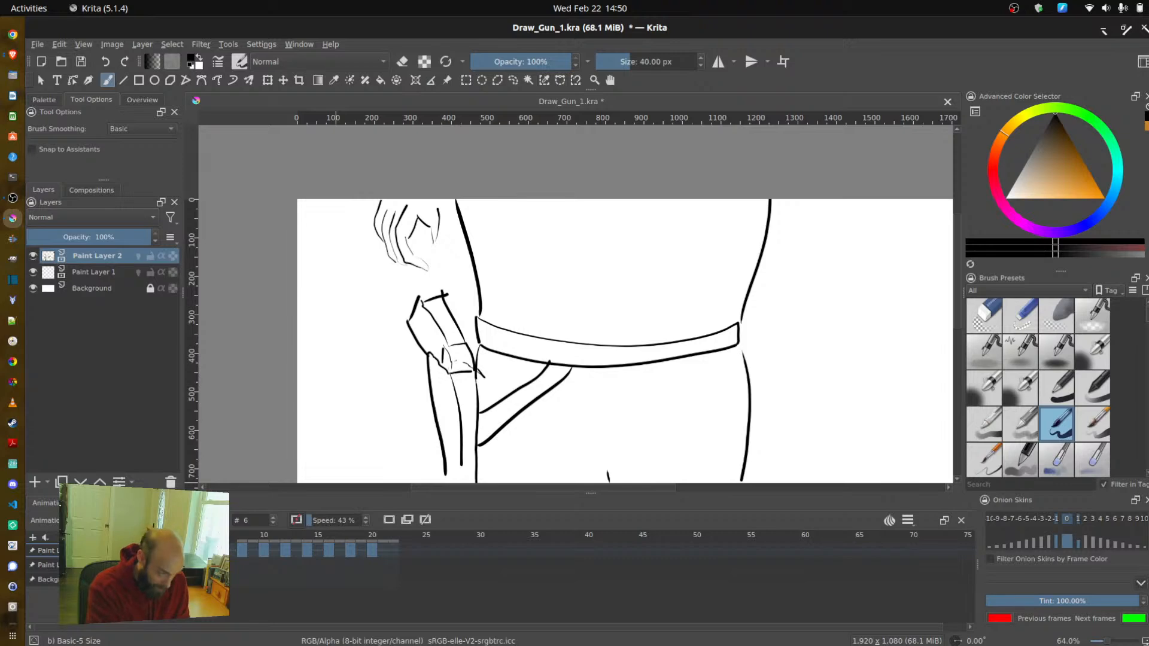
key("ctrl+s")
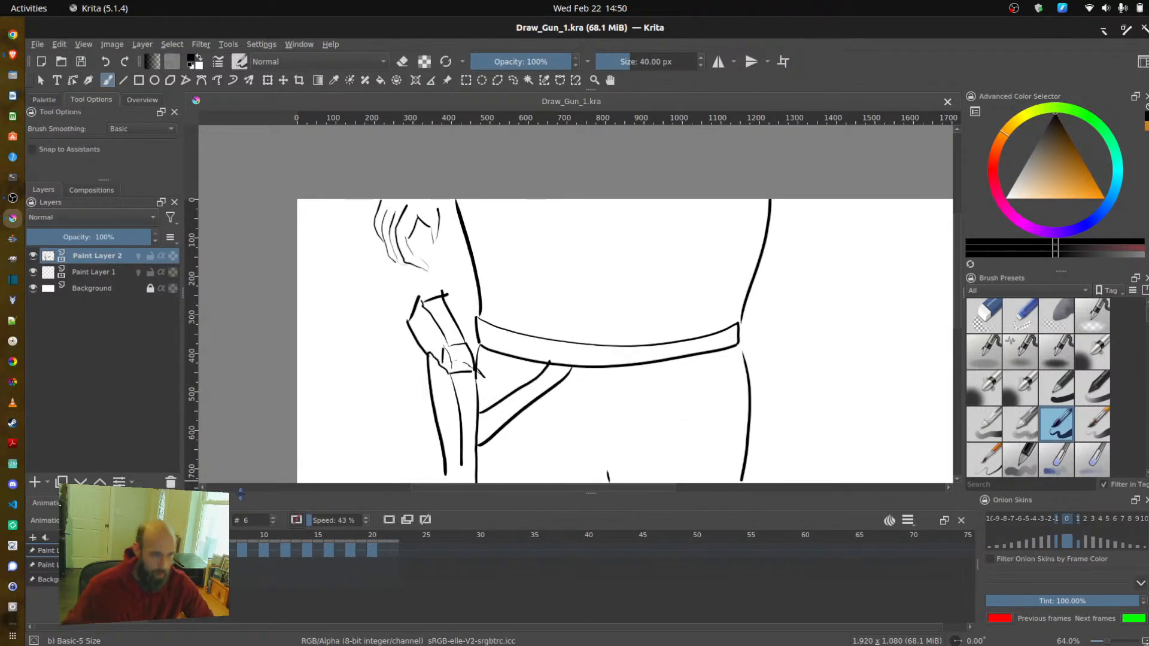
- Flip between frames 4, 6 and 9 with the whole canvas in view to compare the leg and holster poses
scroll(513, 441, "down", 1)
left_click_drag(536, 441, 533, 326)
scroll(490, 312, "down", 1)
scroll(532, 327, "down", 1)
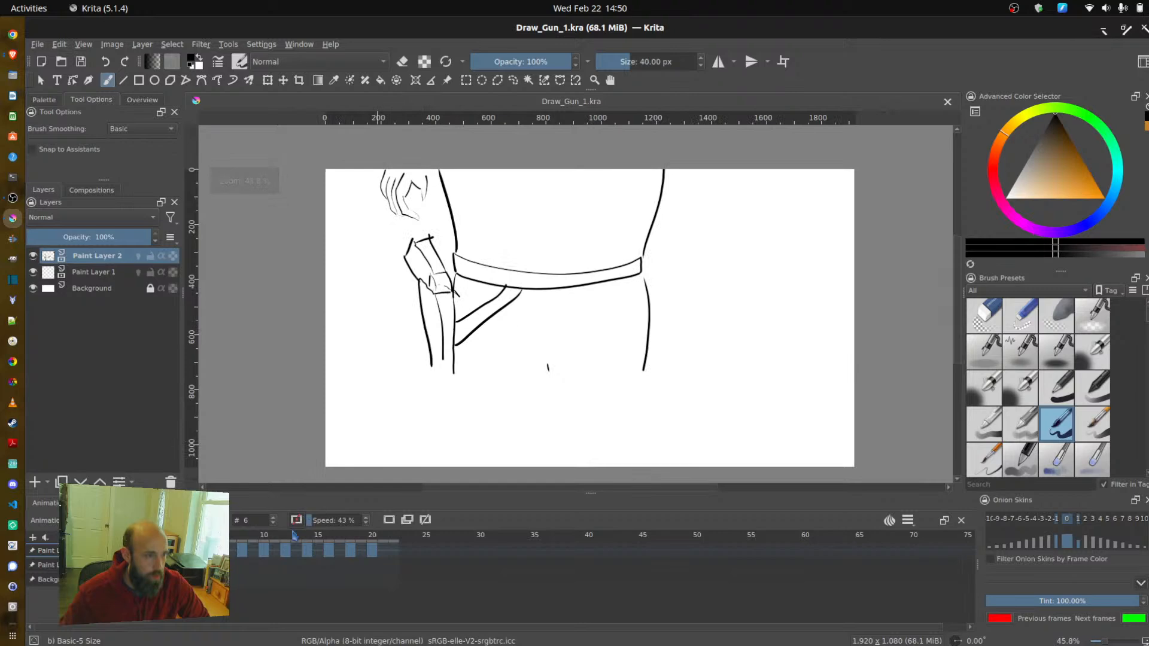
left_click(156, 550)
left_click(199, 549)
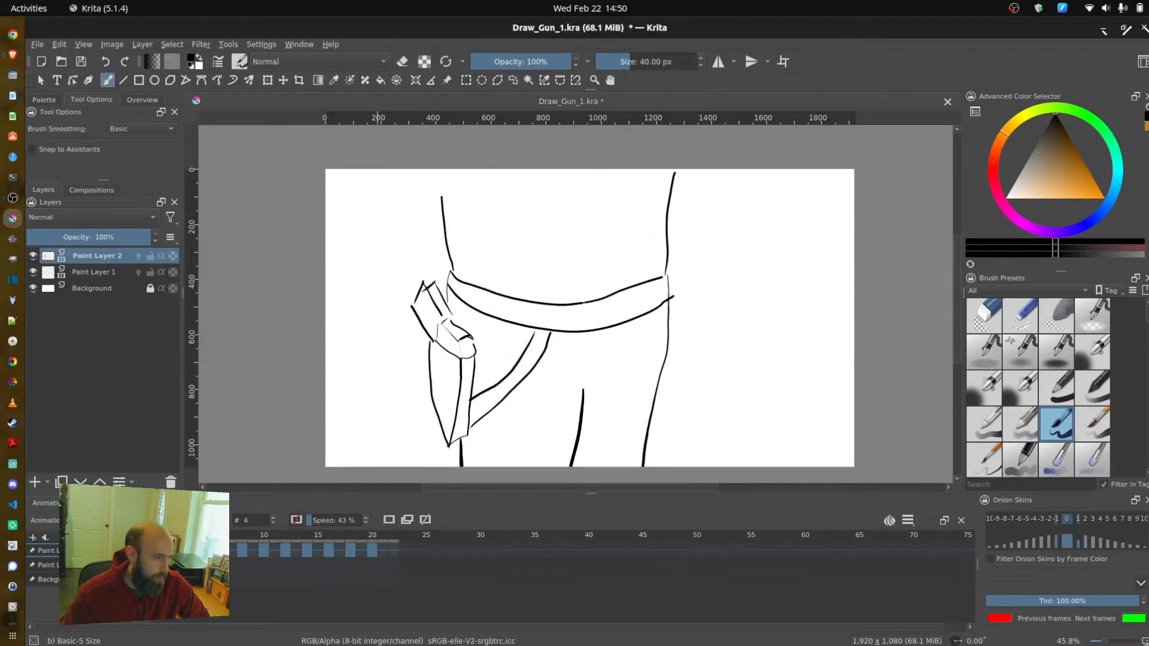
left_click(220, 549)
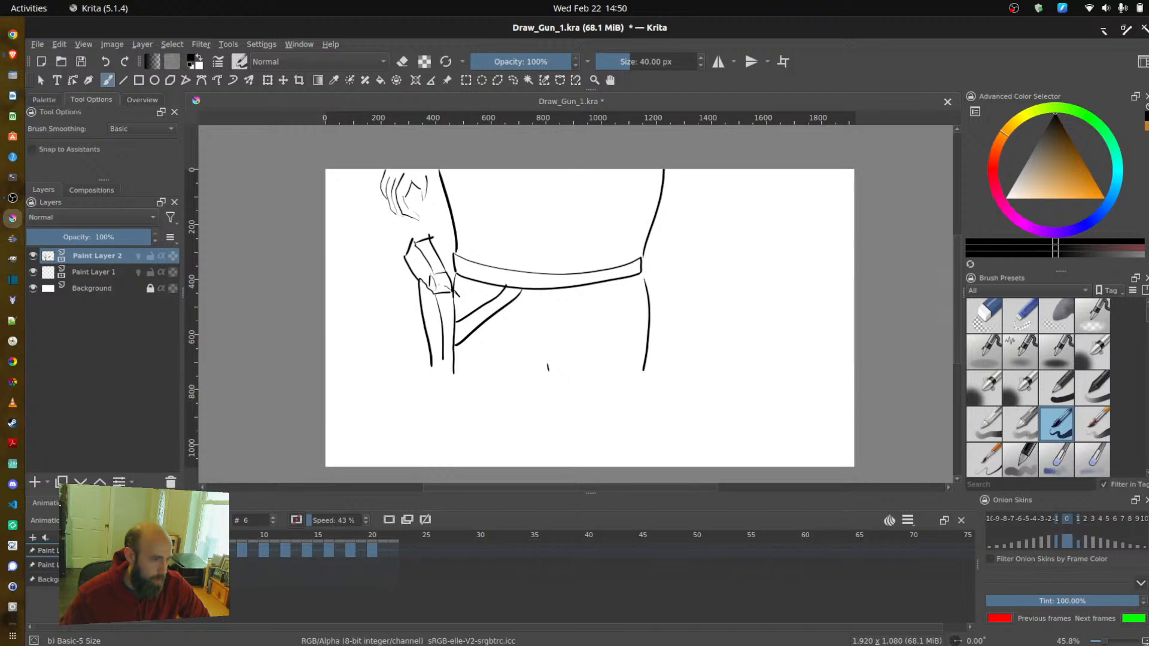
left_click(199, 550)
left_click(220, 550)
left_click(251, 556)
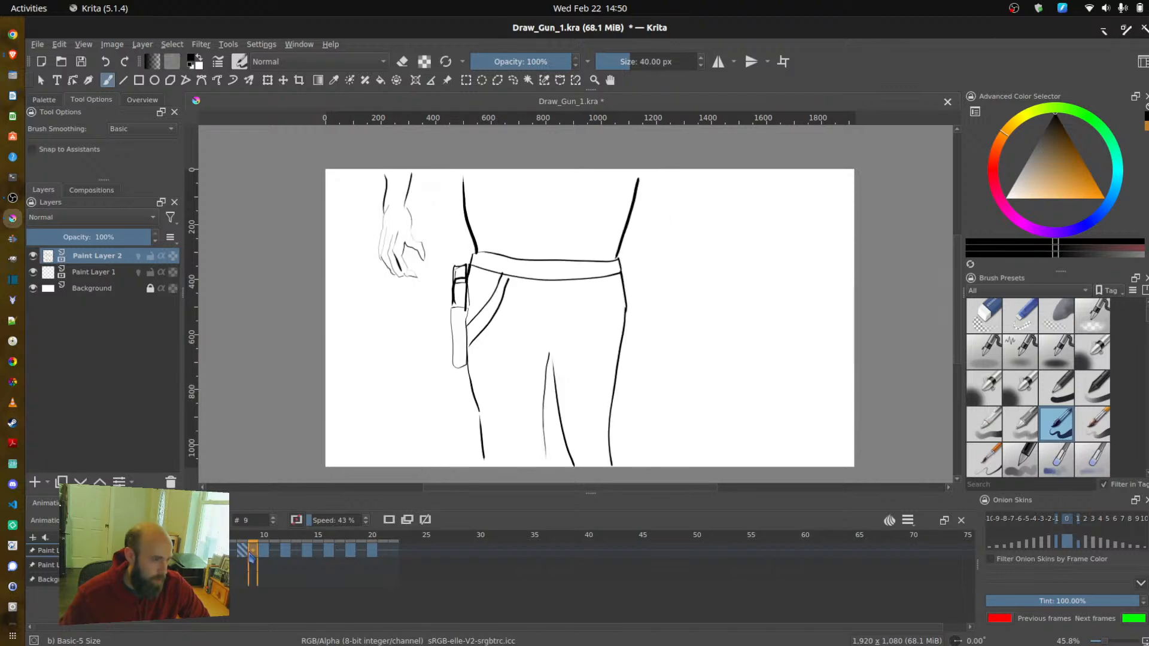
left_click(221, 550)
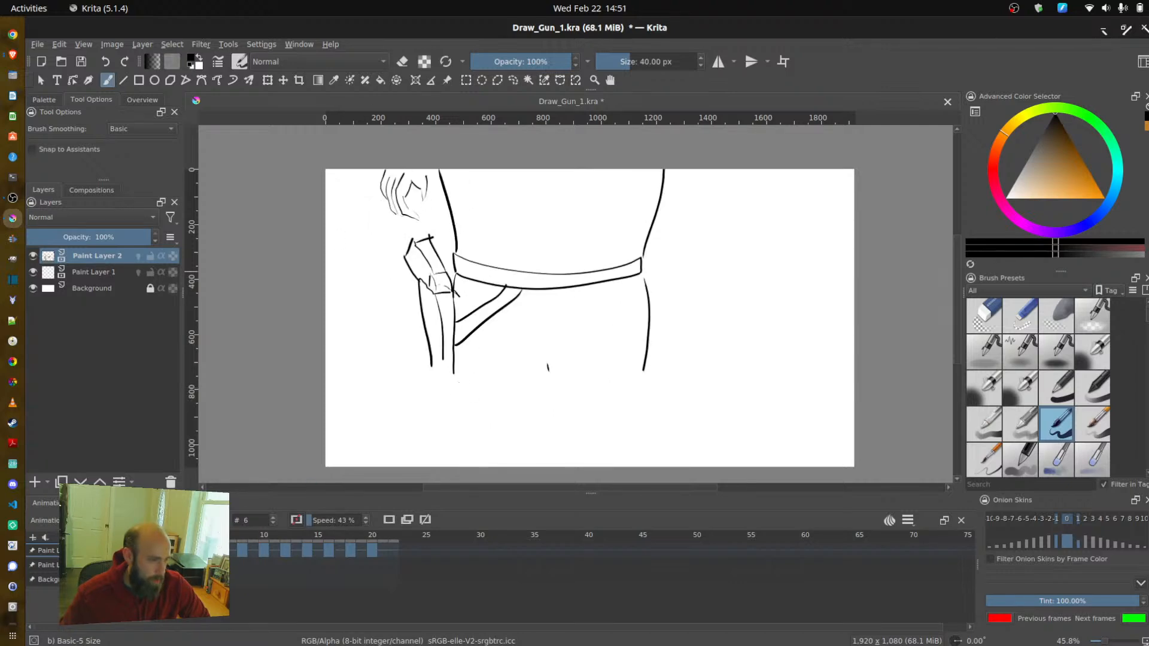
- Close the holster's lower end and extend the outer and inner leg lines to the canvas's bottom edge on frame 6
left_click_drag(453, 374, 433, 375)
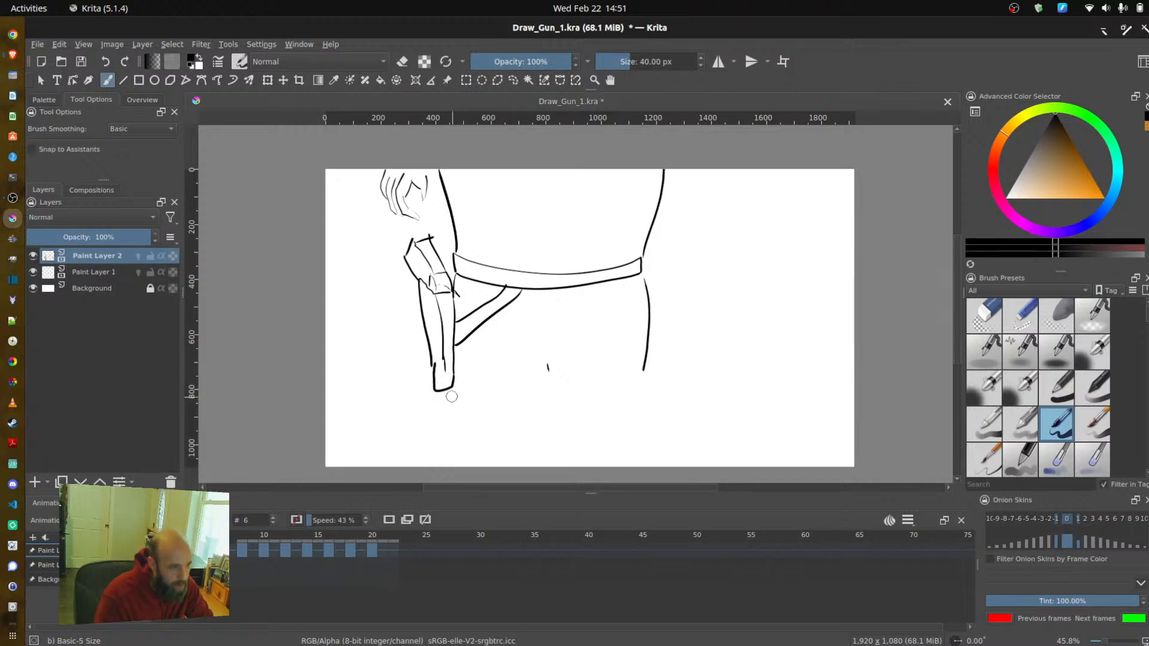
left_click_drag(646, 370, 636, 465)
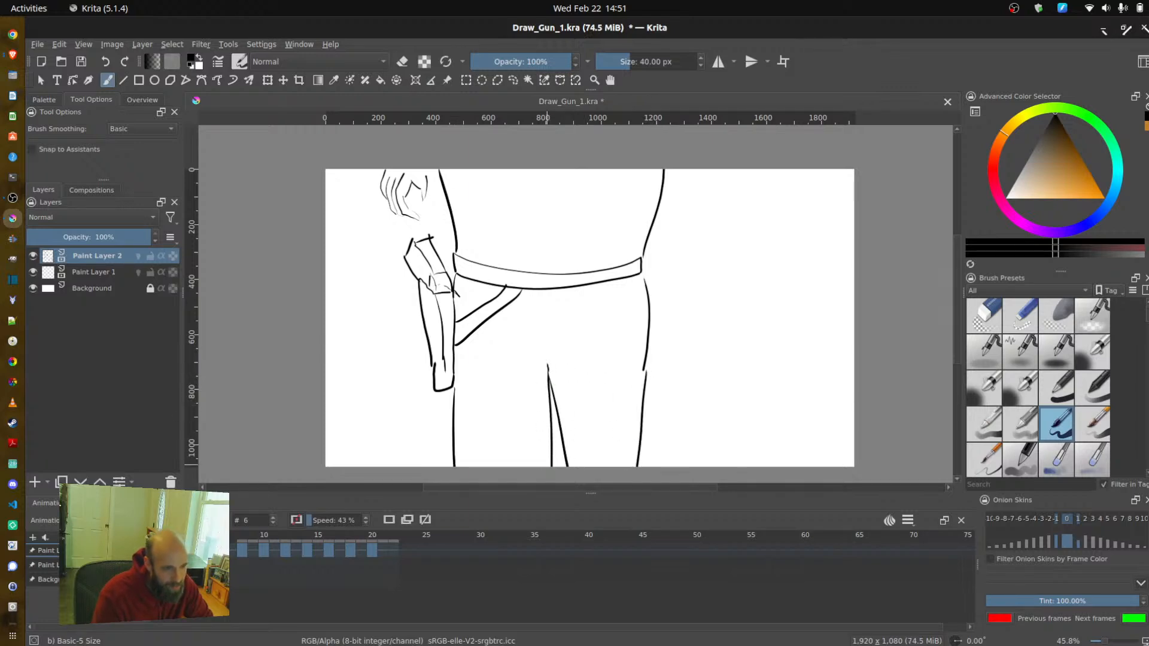
- Compare the completed frame 6 pose with frames 4 and 8, and save the file
key("Left")
key("Left")
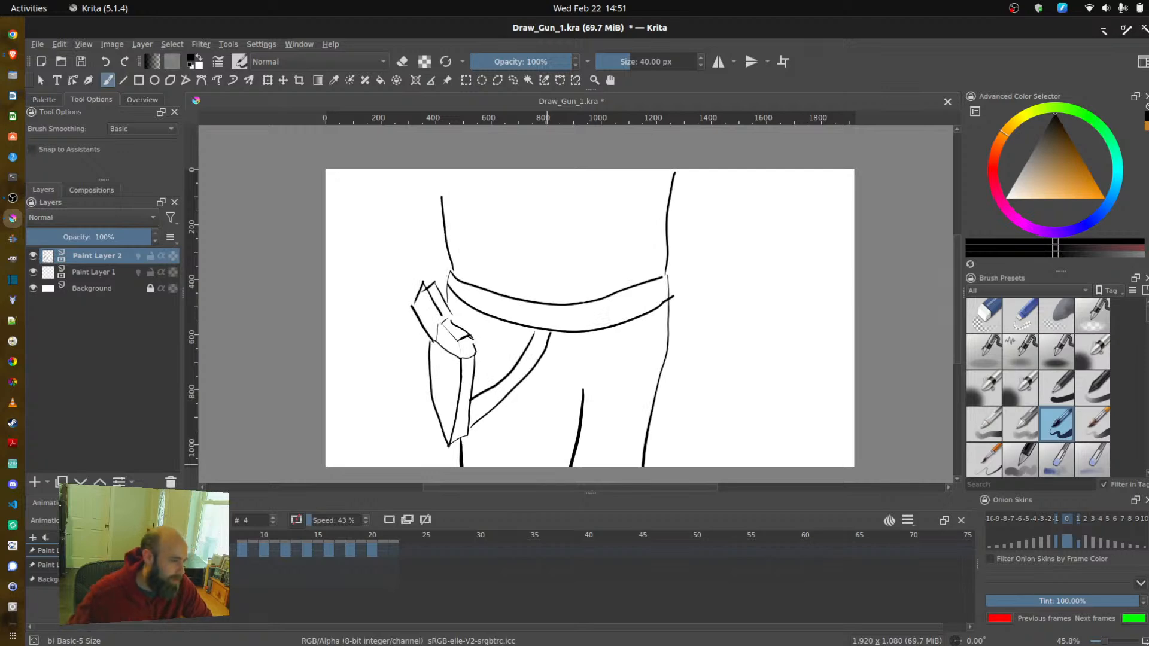
key("Right")
key("Right")
left_click(245, 551)
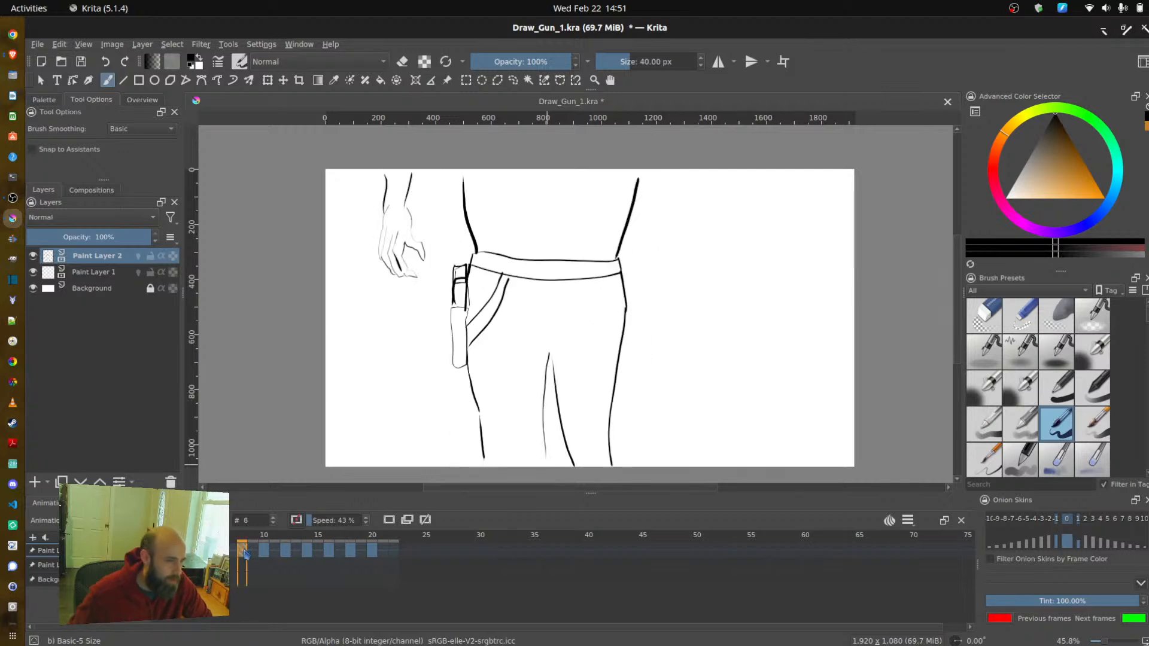
key("ctrl+s")
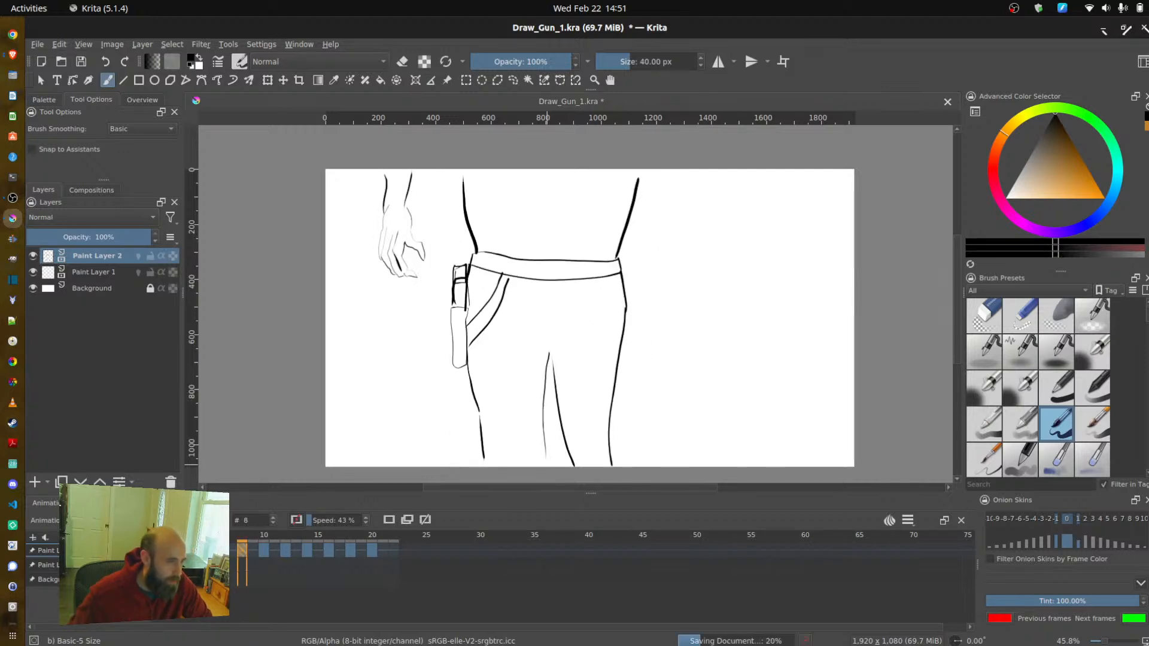
- Play the animation and raise the preview playback speed to 92%
key("space")
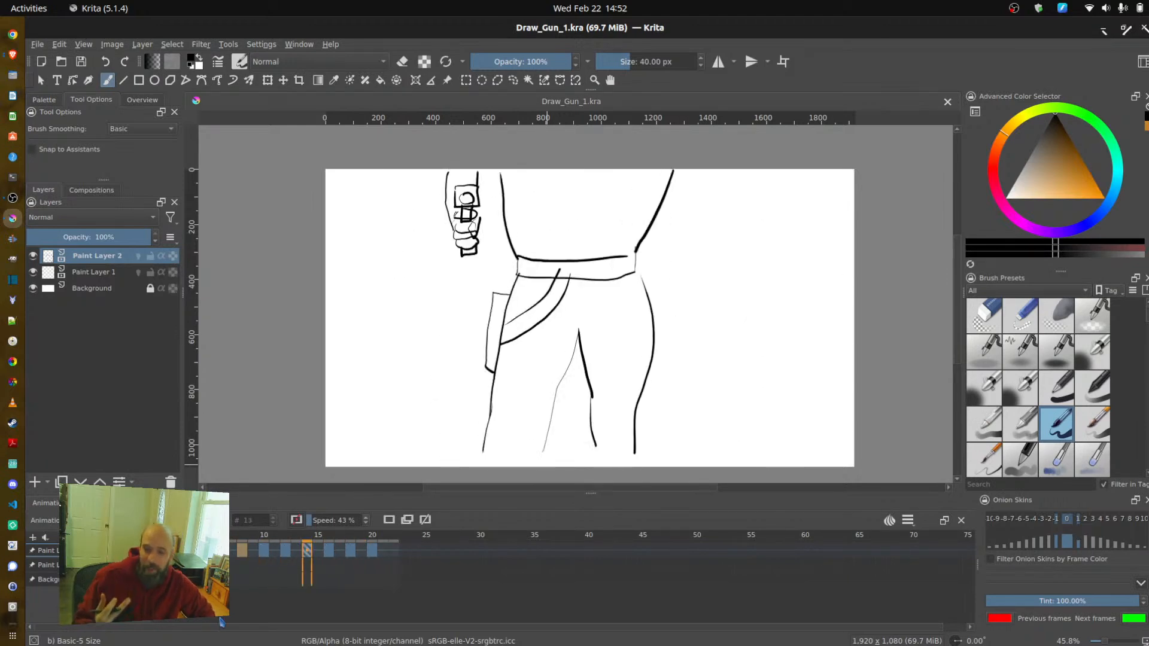
left_click(366, 524)
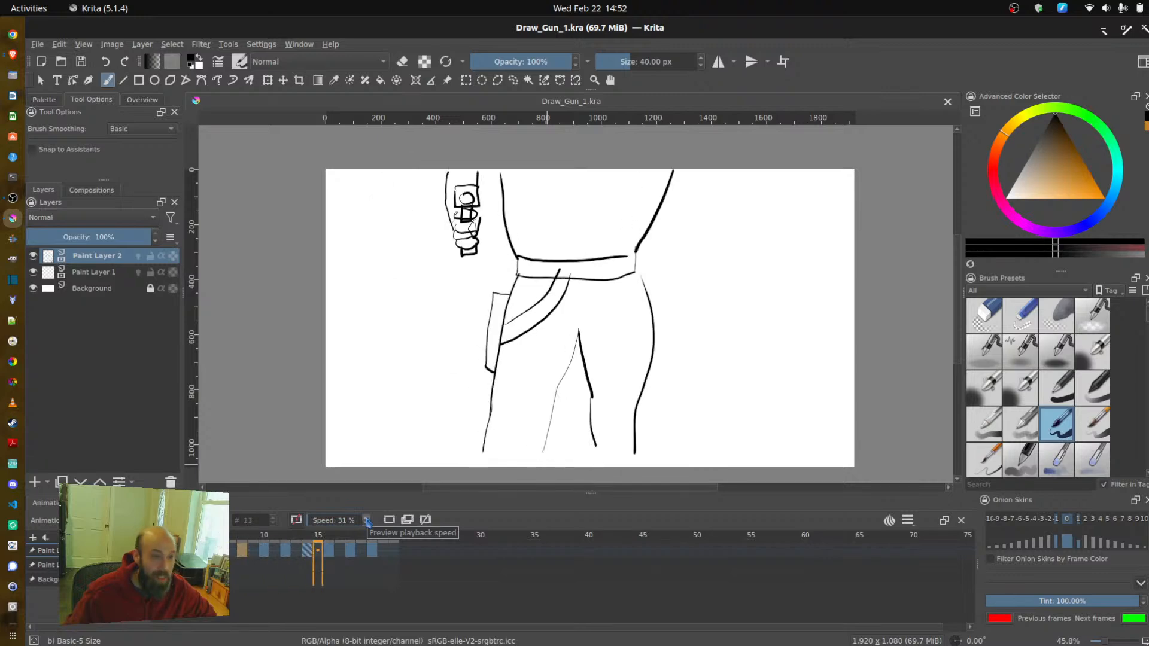
scroll(368, 523, "up", 12)
scroll(367, 523, "up", 16)
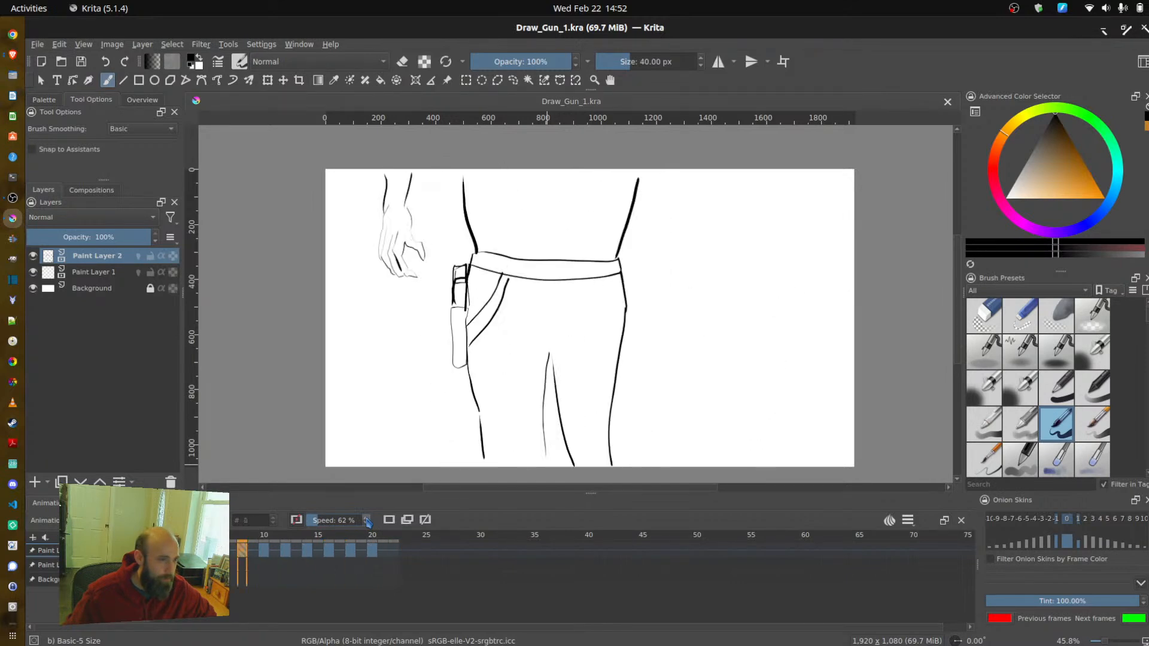
scroll(367, 522, "up", 13)
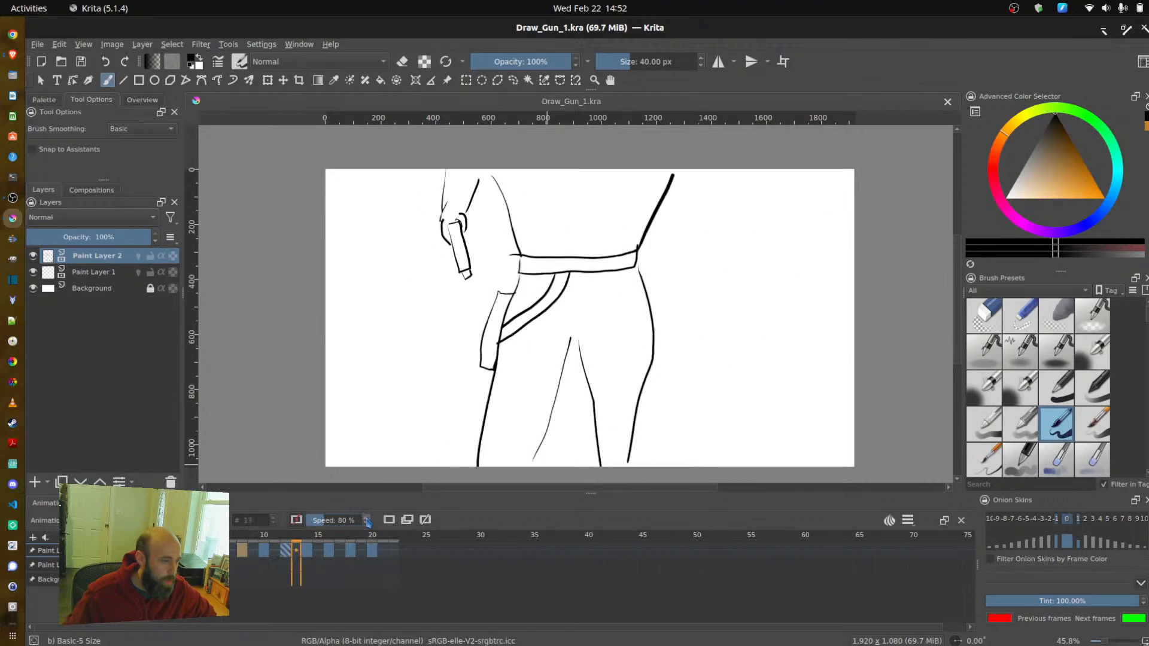
scroll(368, 522, "up", 7)
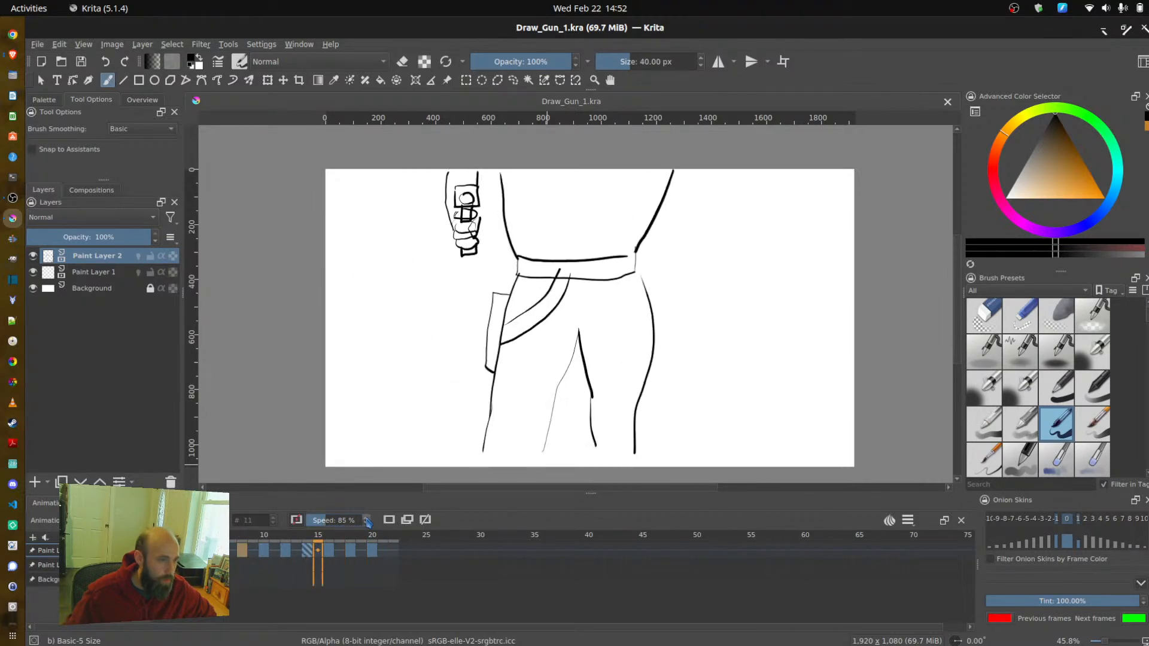
scroll(368, 522, "up", 13)
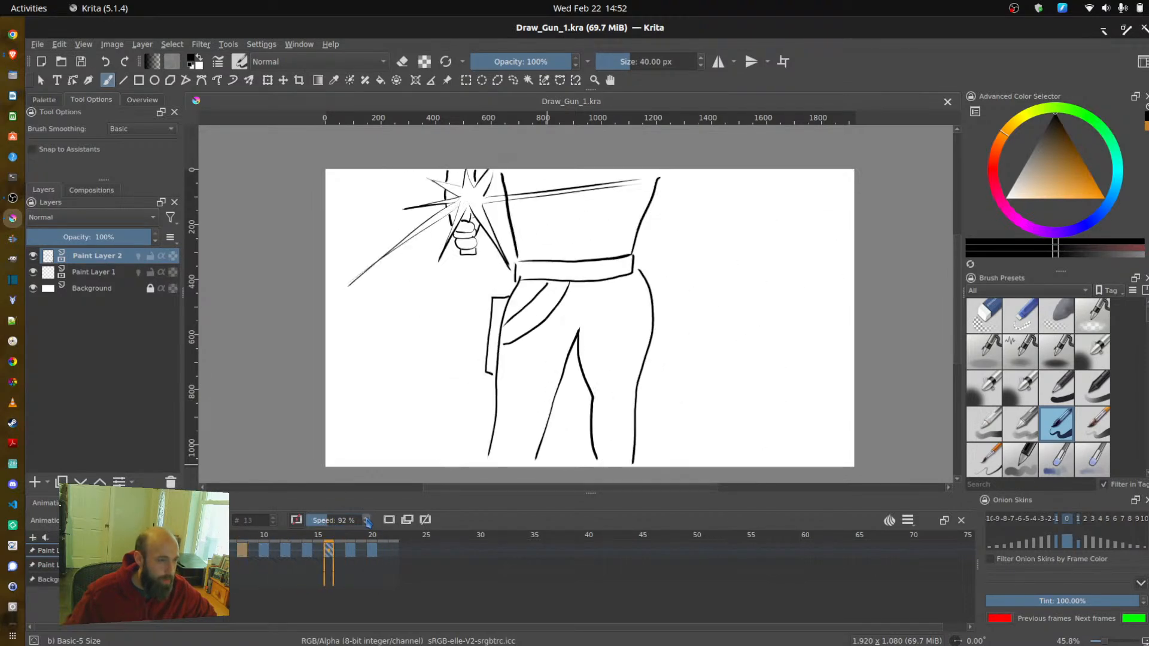